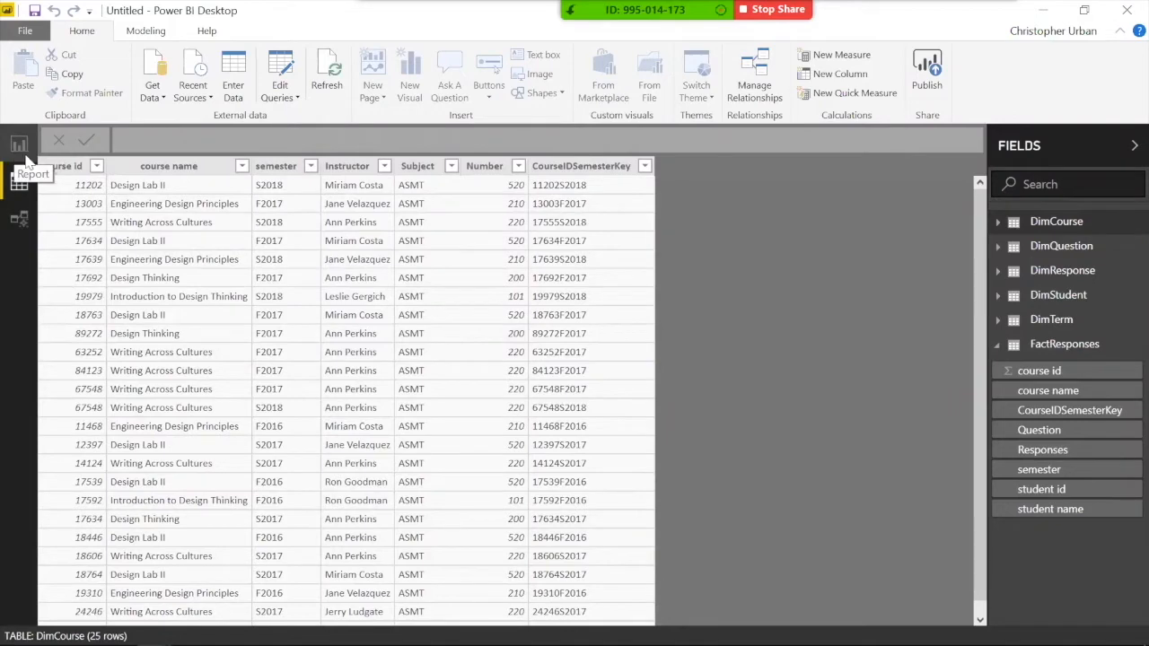
Step: Switch to the blank report page and collapse the FactResponses field list
left_click(18, 148)
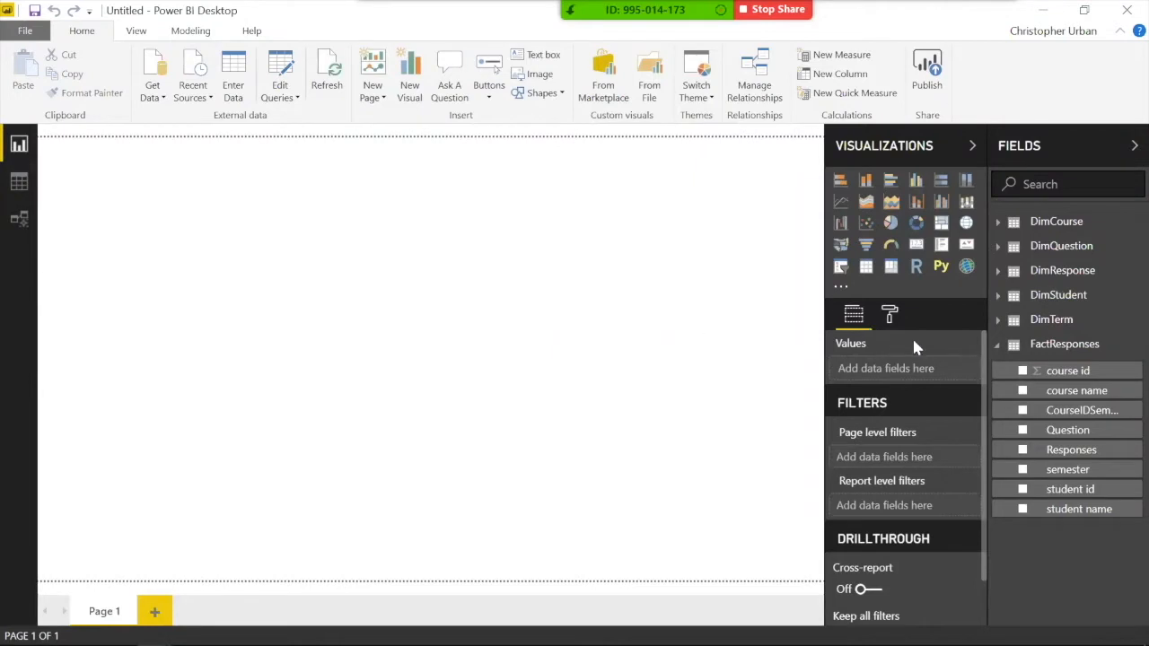
left_click(996, 348)
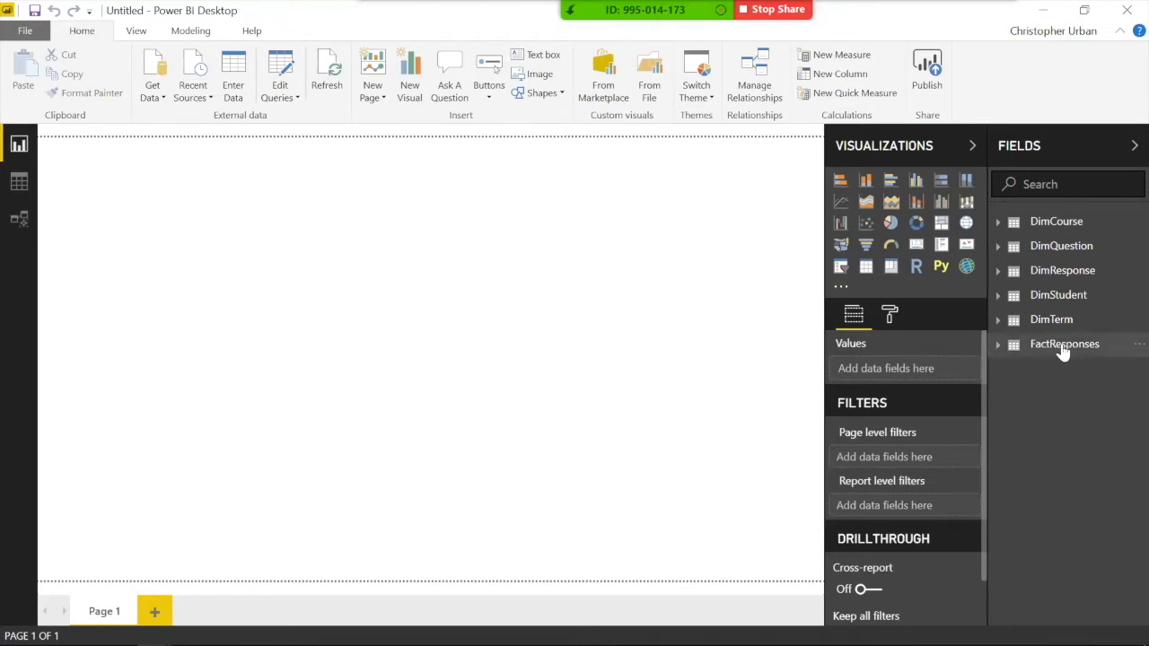
mouse_move(1061, 353)
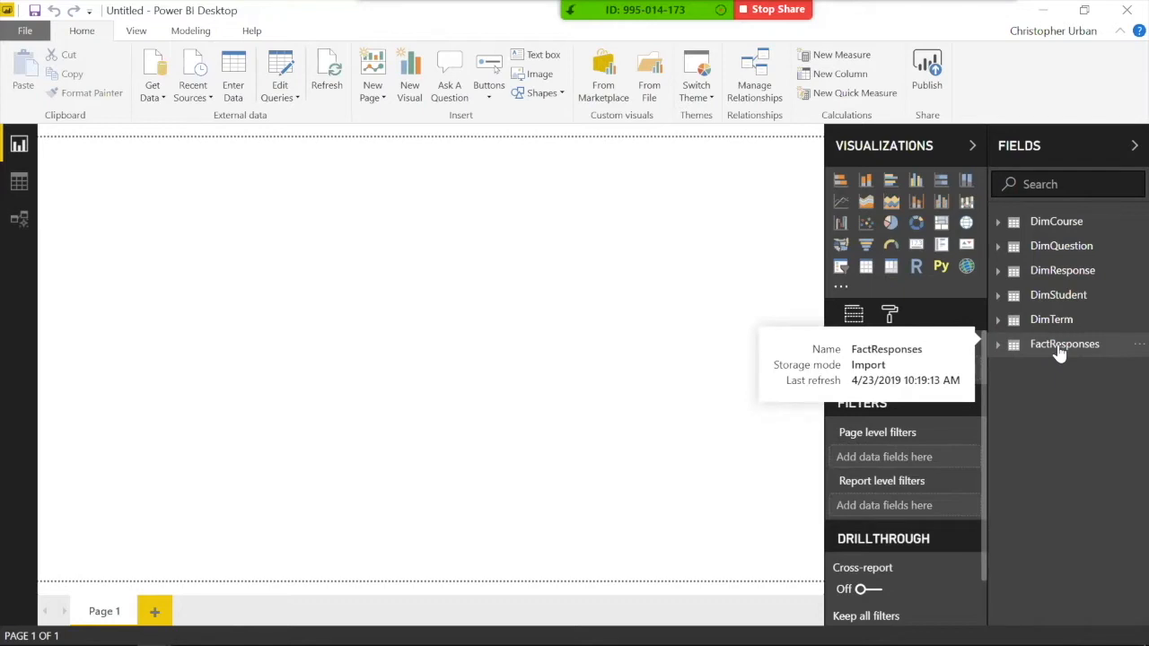
Step: Create the FactResponses measure Count Responses = COUNT(FactResponses[Responses]) and widen the field list
right_click(1060, 353)
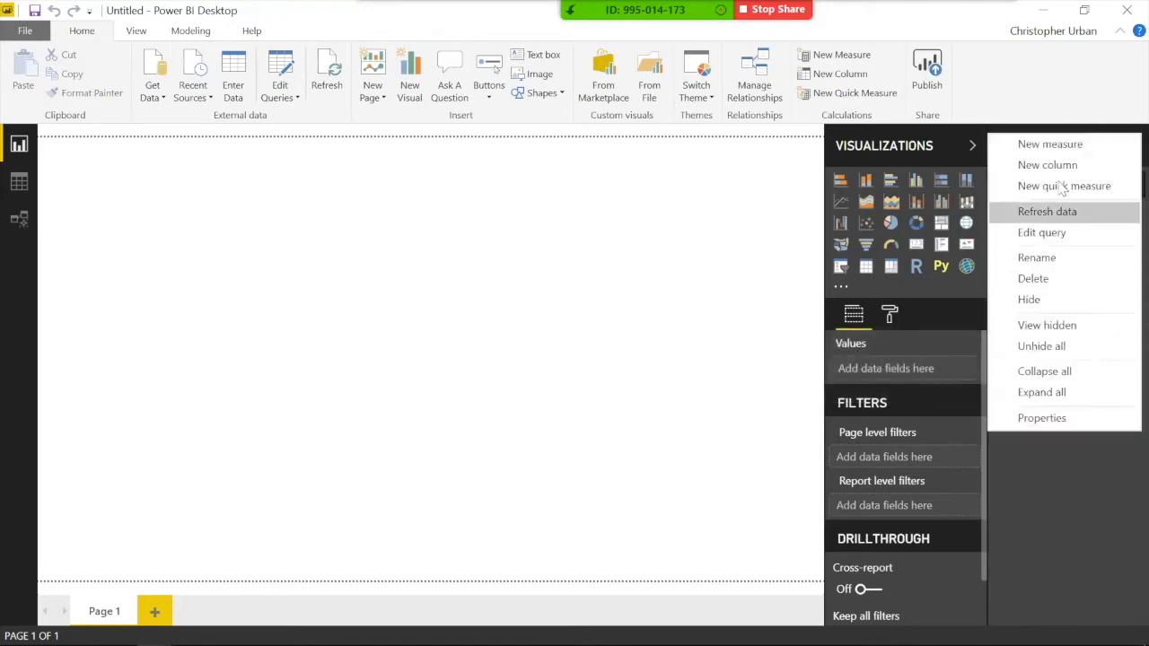
left_click(1039, 148)
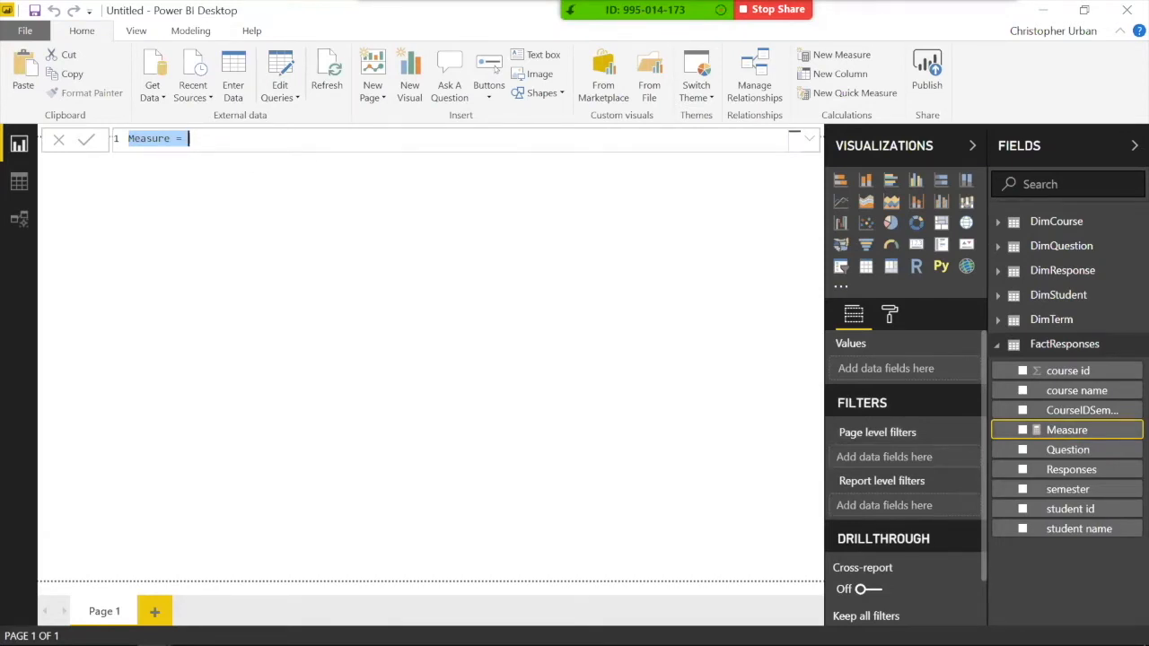
type("Count REspon")
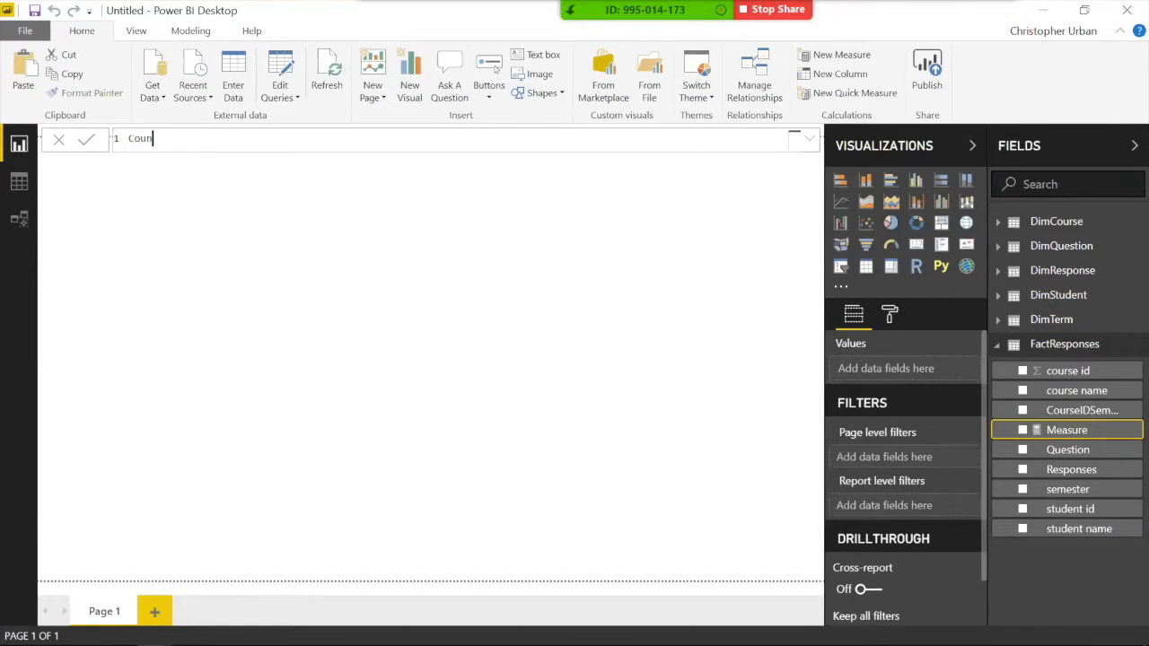
key("BackSpace")
key("BackSpace")
key("BackSpace")
key("BackSpace")
key("BackSpace")
key("BackSpace")
type("Responses = coun")
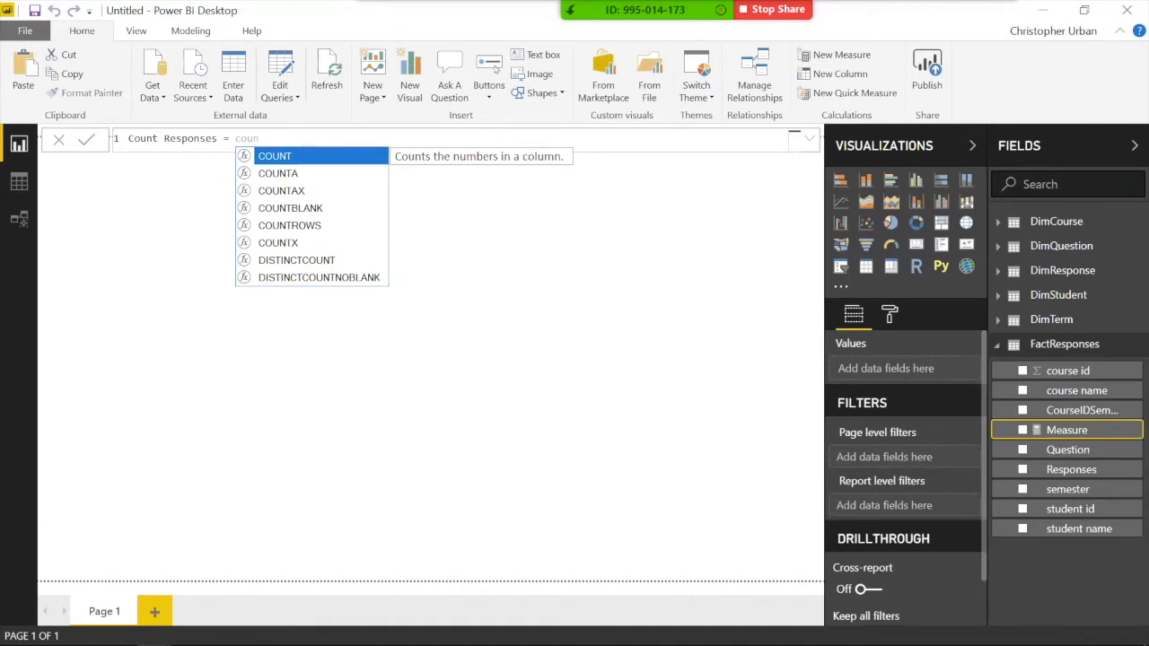
double_click(277, 156)
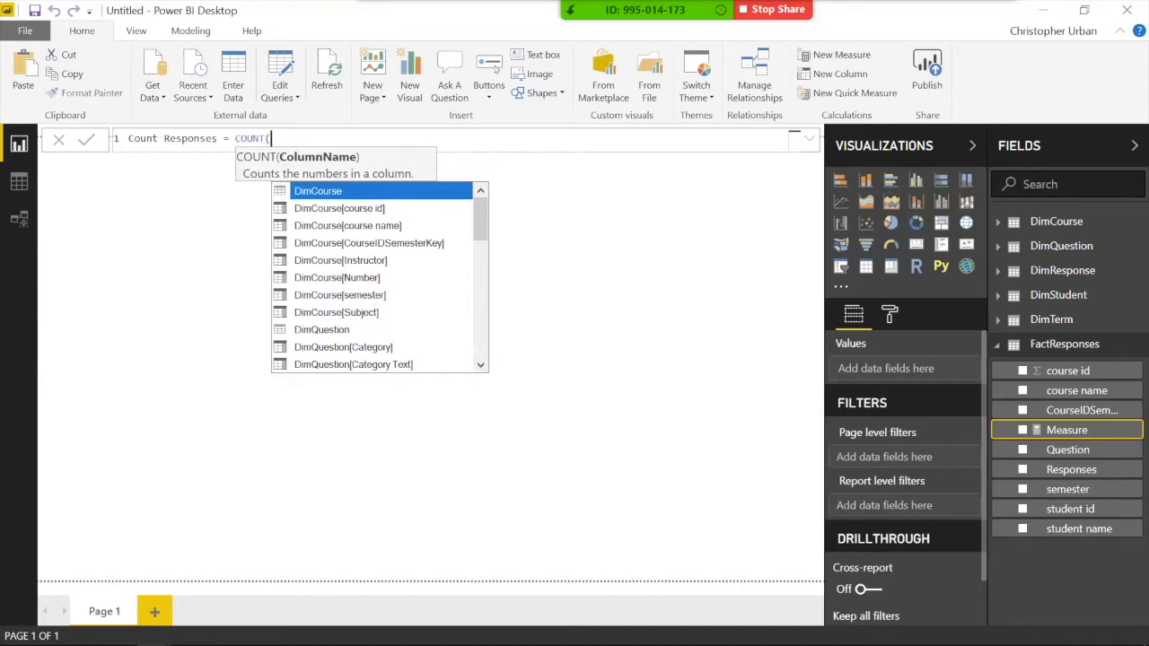
type("response")
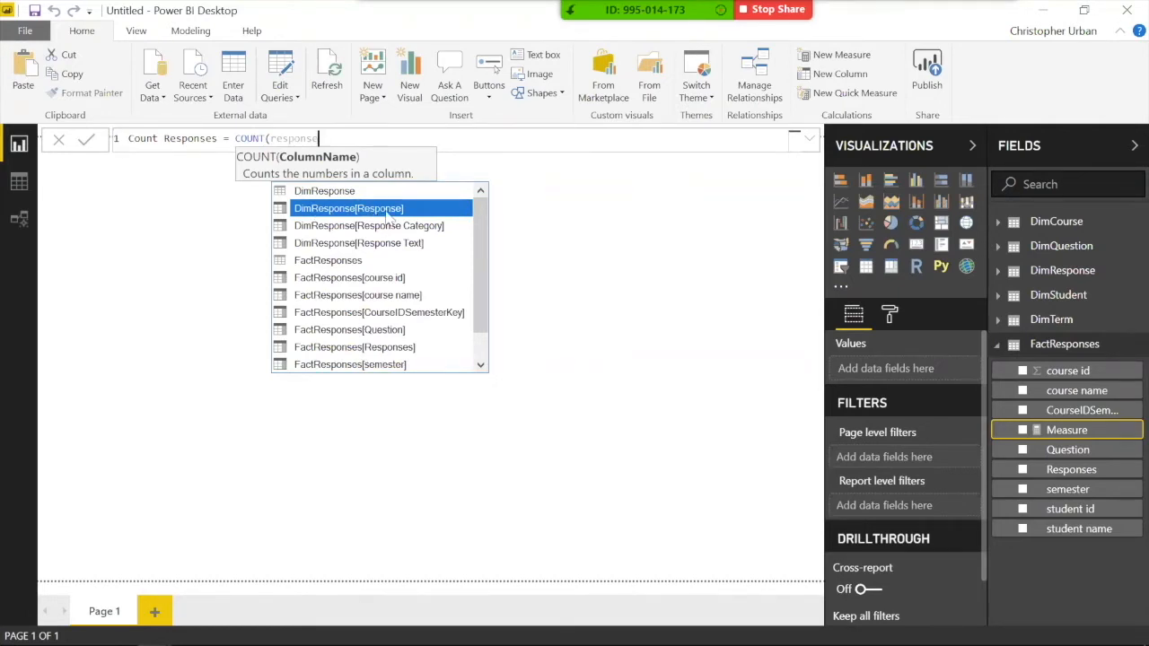
left_click(376, 347)
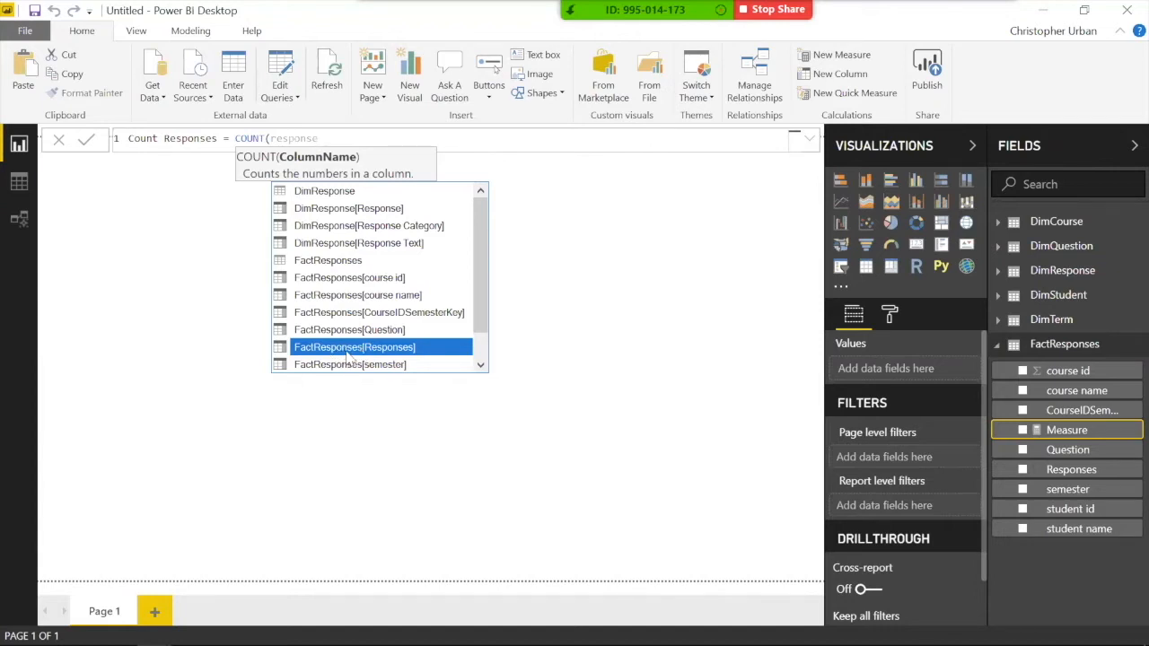
left_click(347, 353)
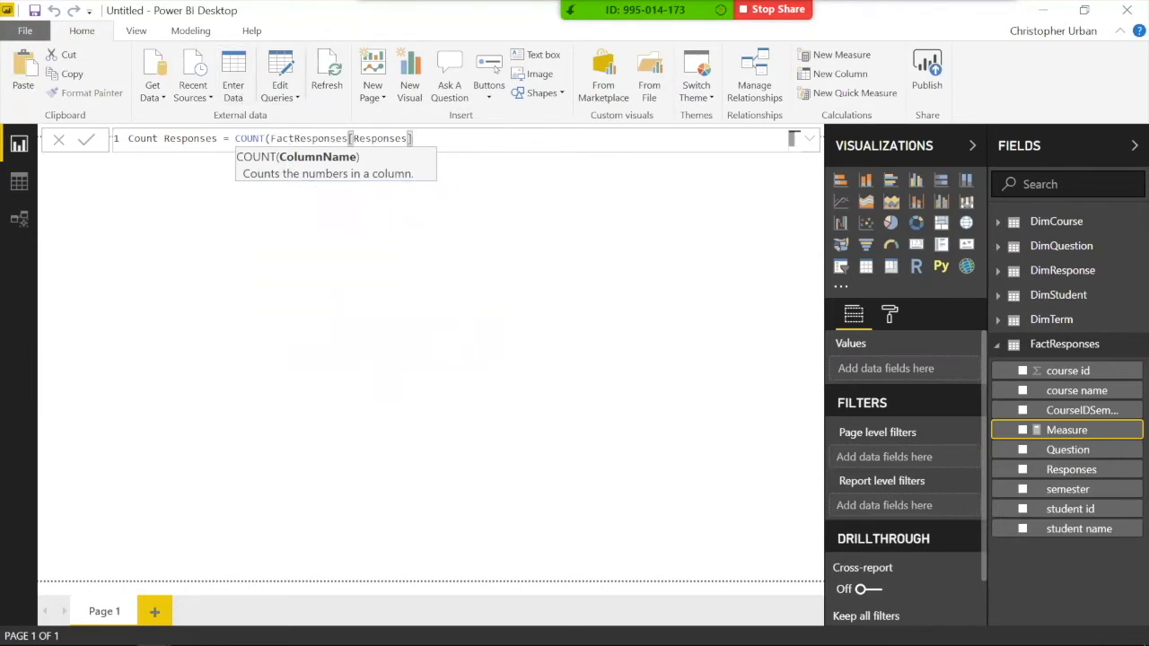
type(")")
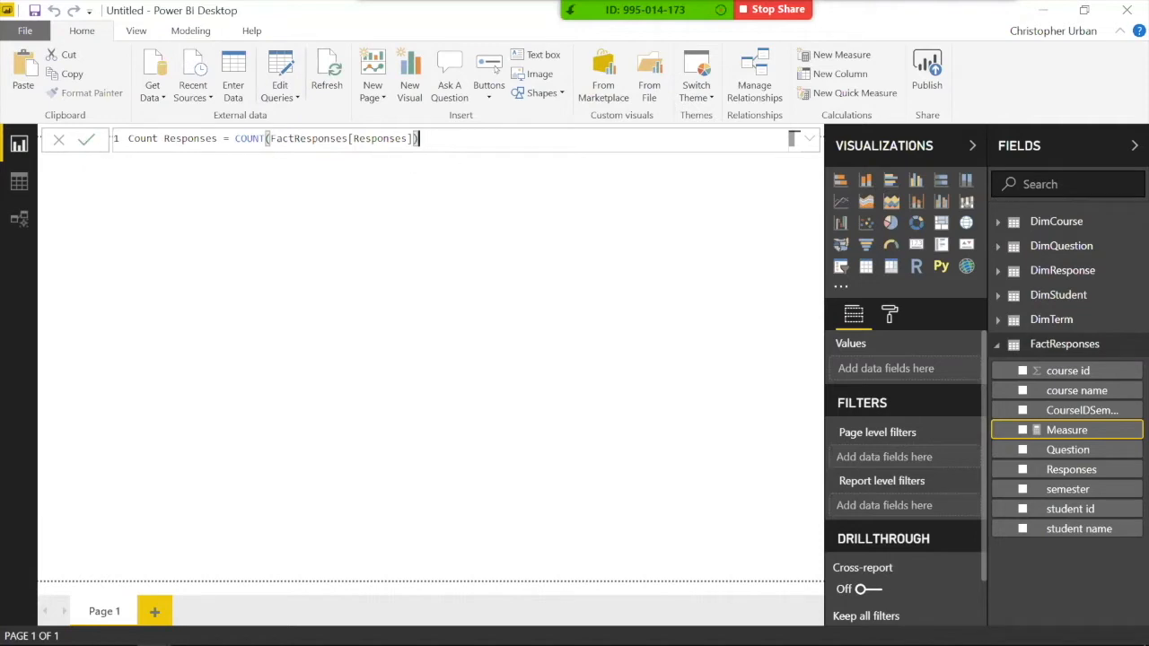
key("Return")
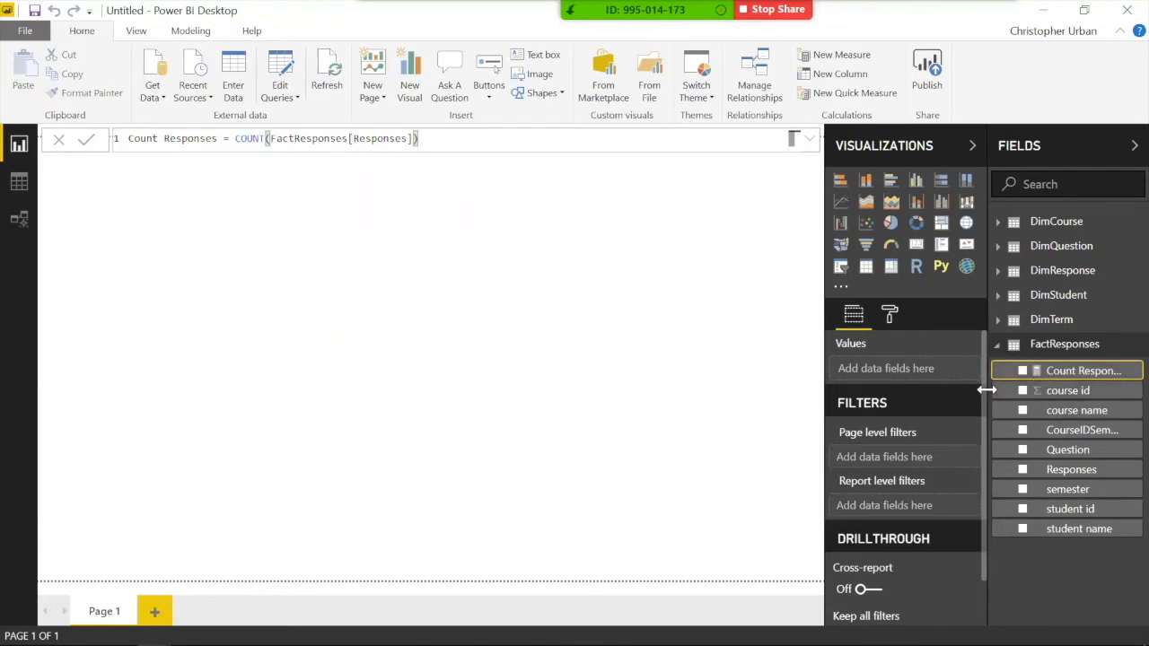
left_click_drag(986, 395, 949, 393)
Step: Add a matrix of the Count Responses total, enlarge and reposition it, and collapse the ribbon
left_click(1023, 353)
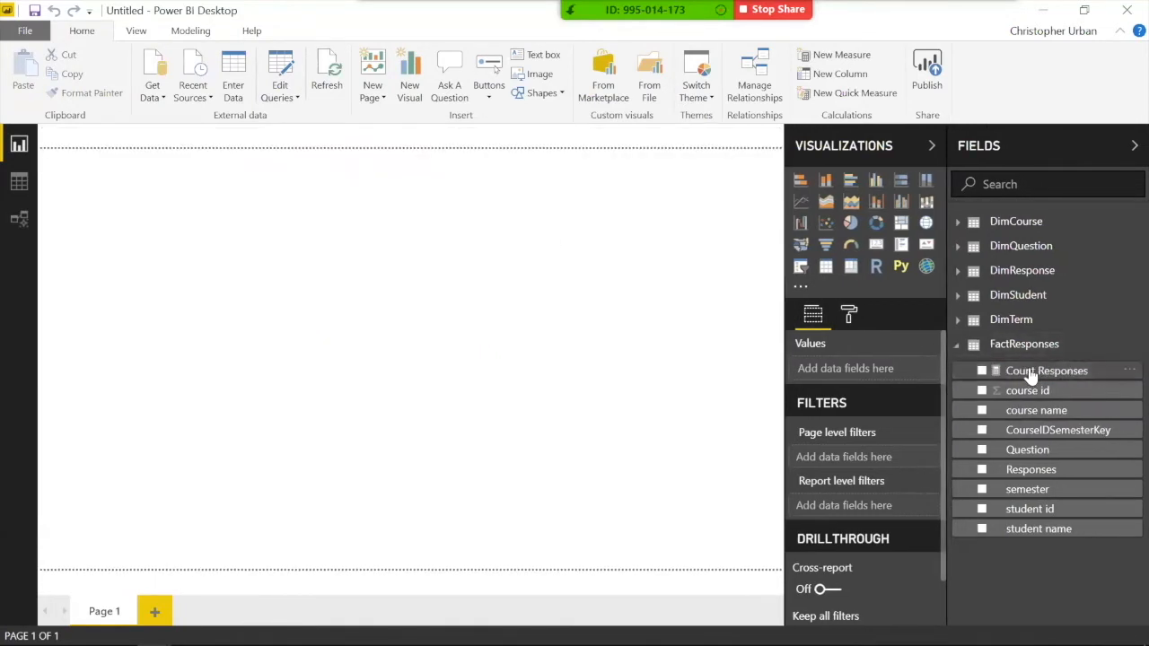
left_click(1026, 372)
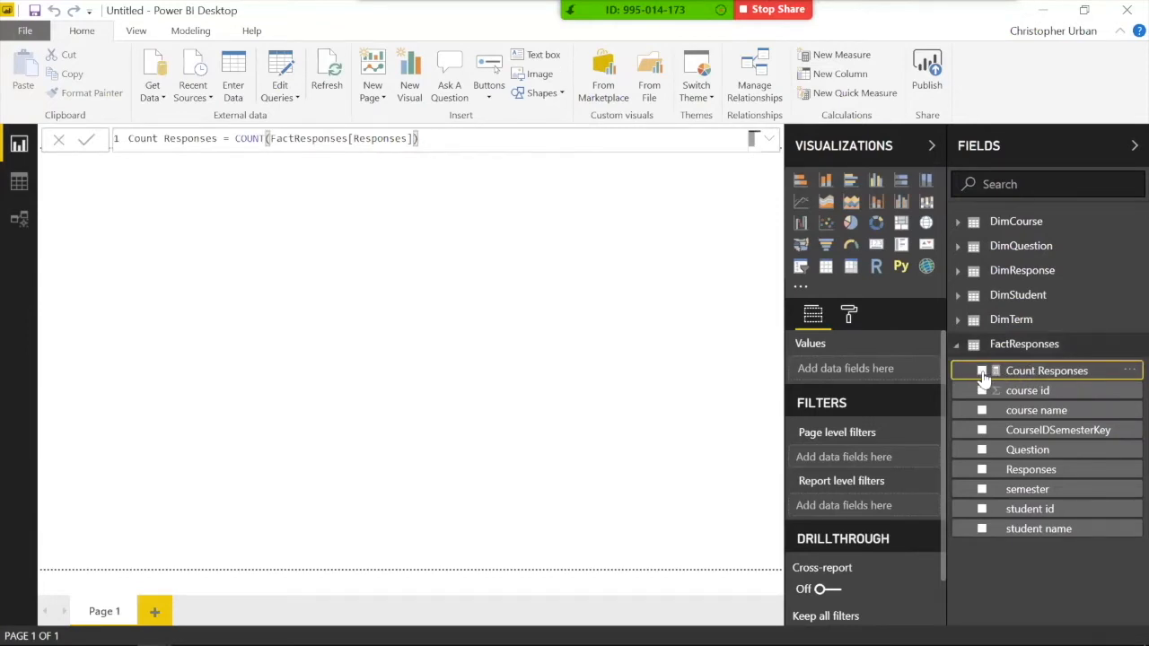
left_click(981, 372)
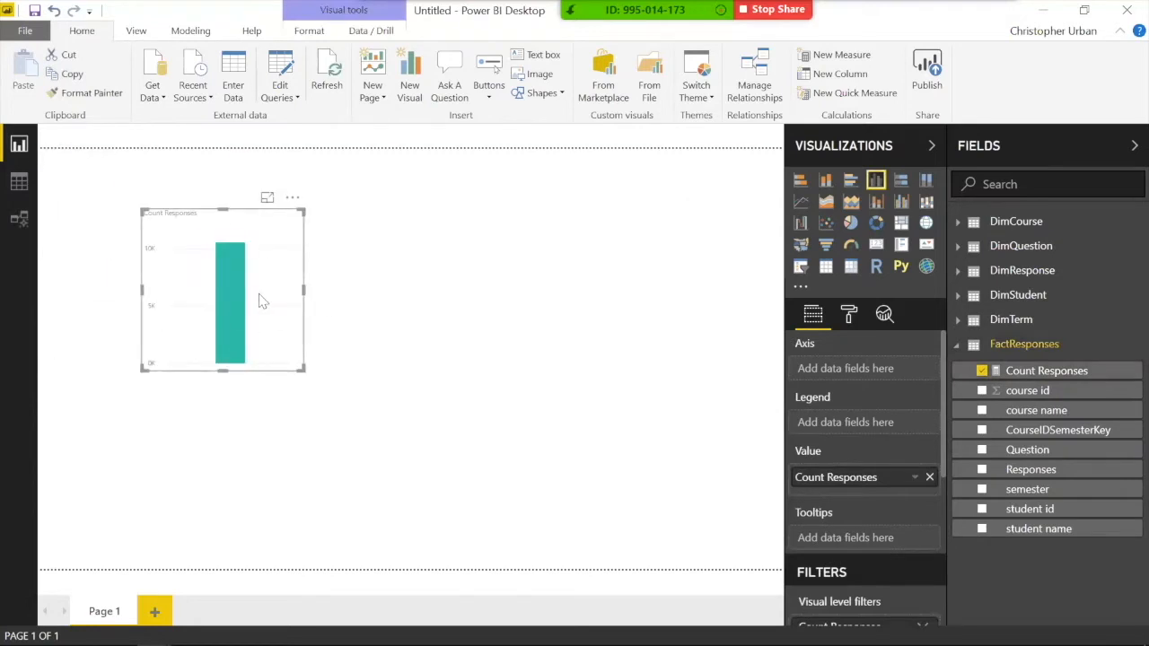
left_click(849, 268)
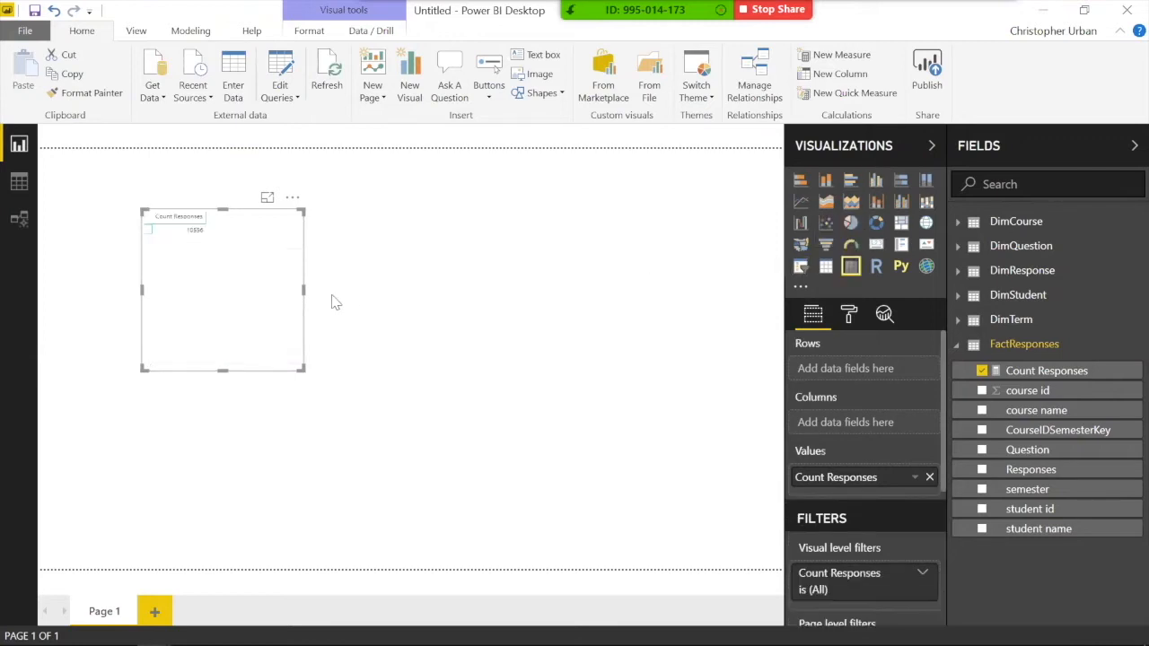
left_click(422, 363)
left_click(242, 278)
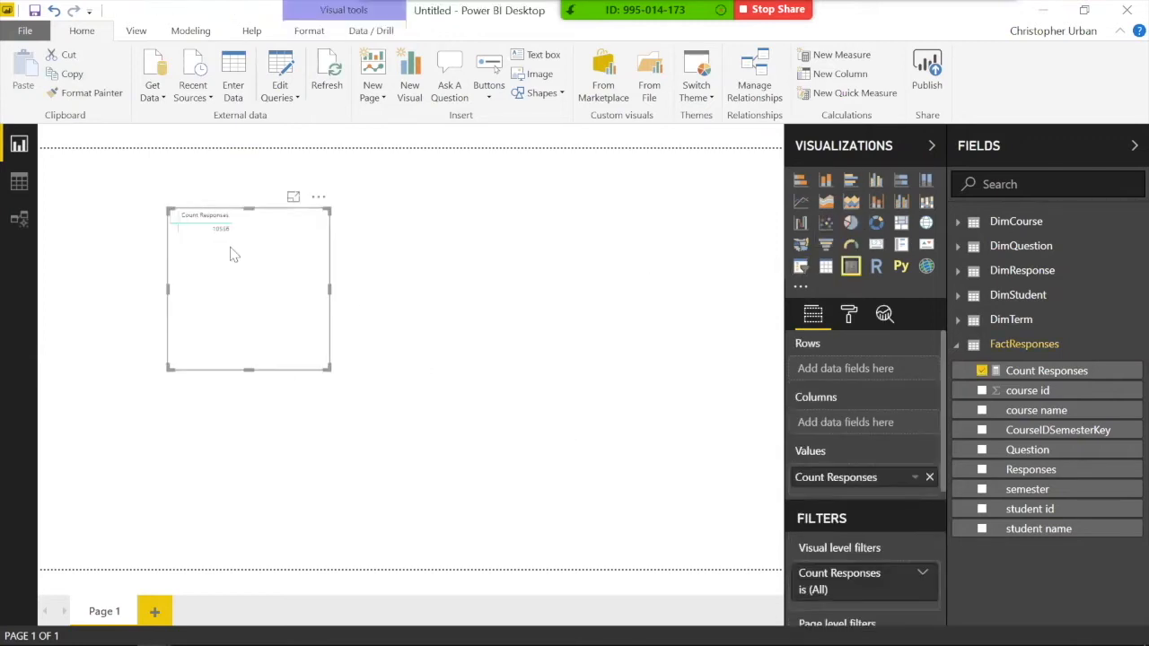
left_click_drag(329, 369, 381, 398)
left_click_drag(256, 302, 276, 307)
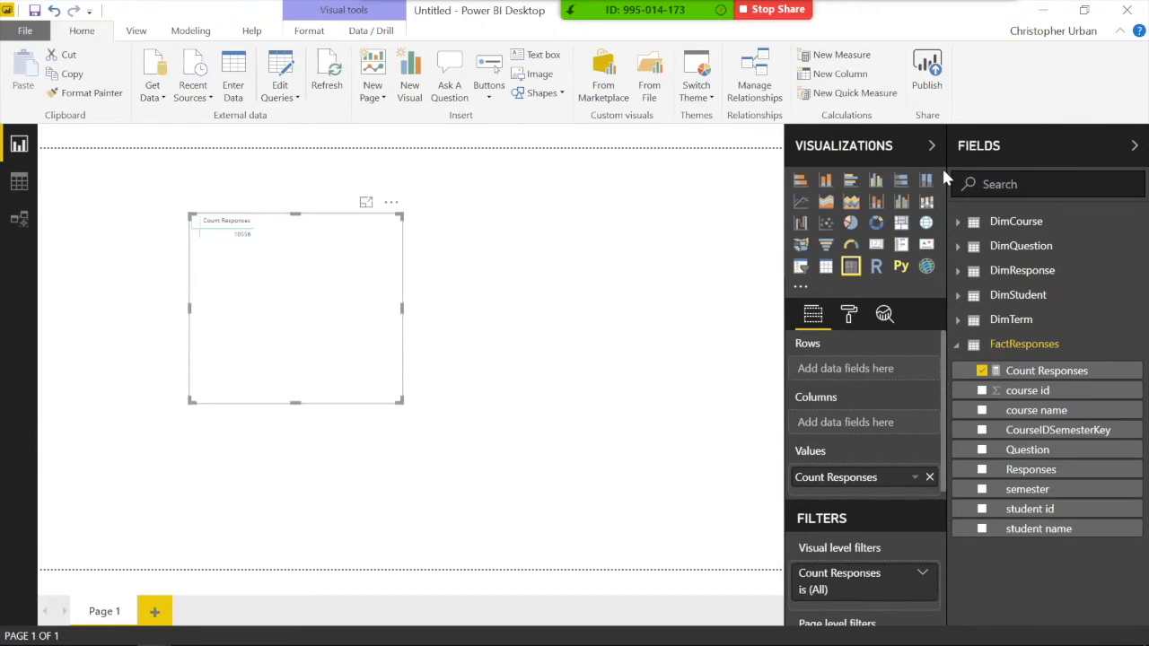
double_click(107, 32)
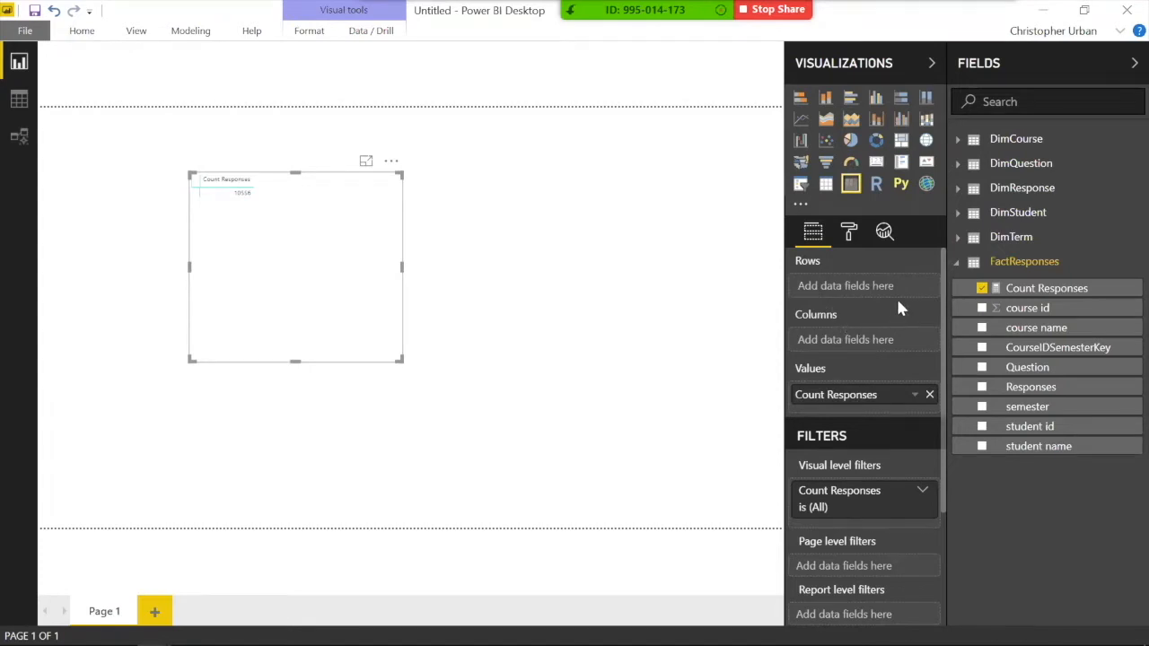
Step: Put DimQuestion's Question in the matrix rows and enlarge the matrix
left_click(958, 166)
left_click(1019, 169)
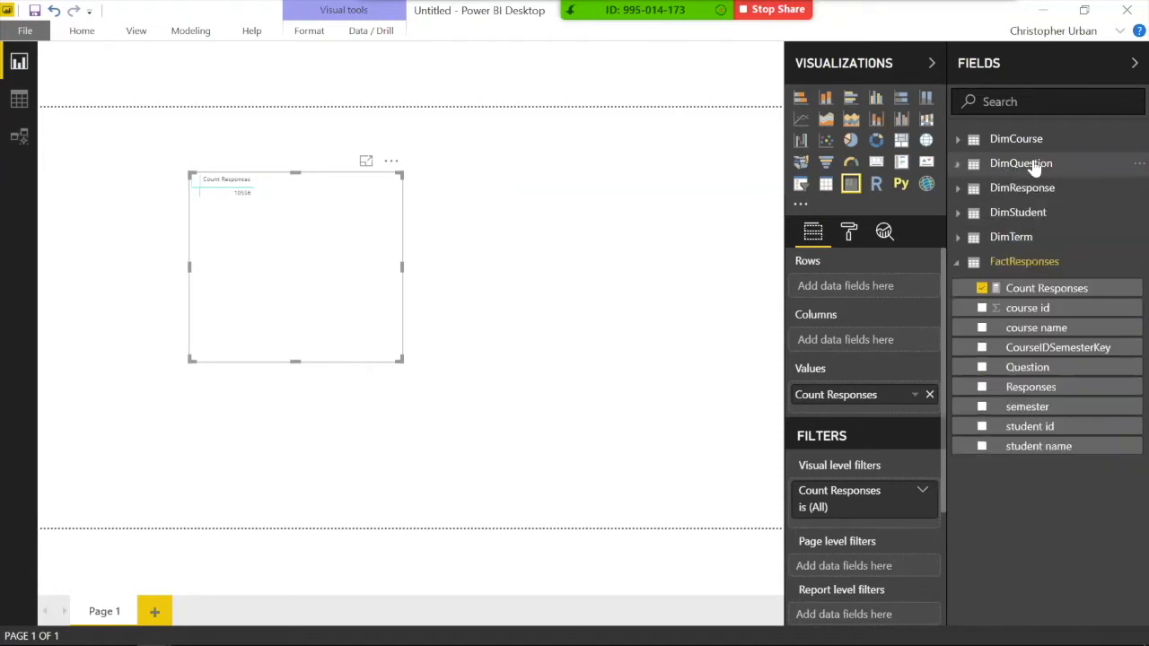
left_click(1026, 173)
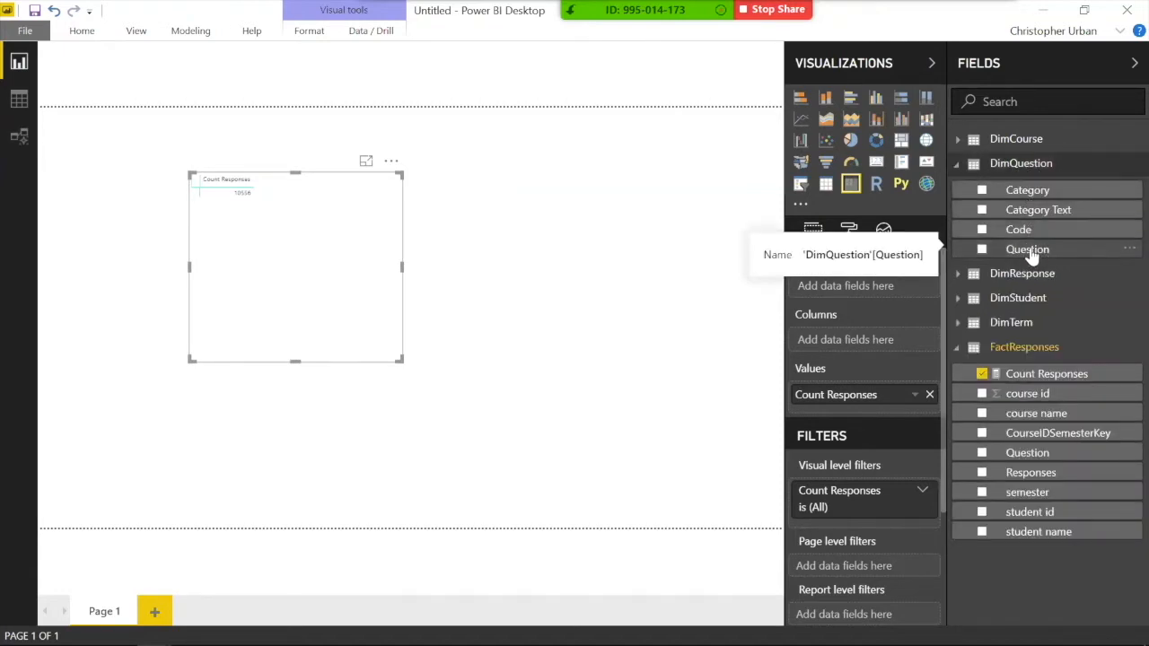
left_click_drag(1034, 254, 864, 295)
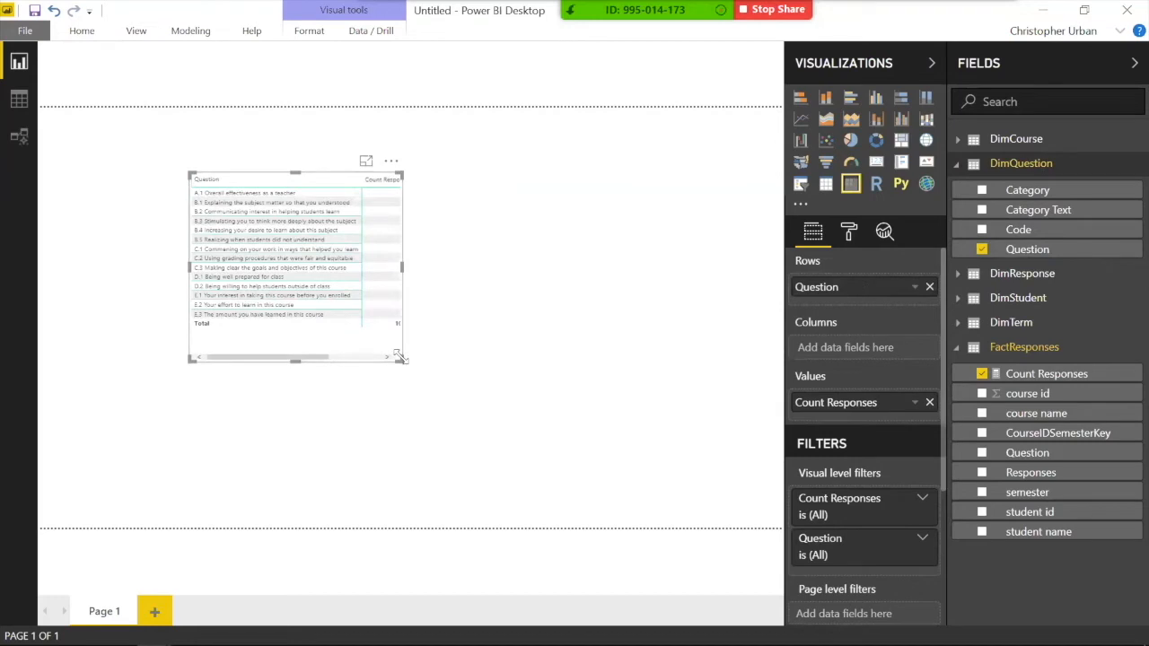
left_click_drag(402, 359, 633, 393)
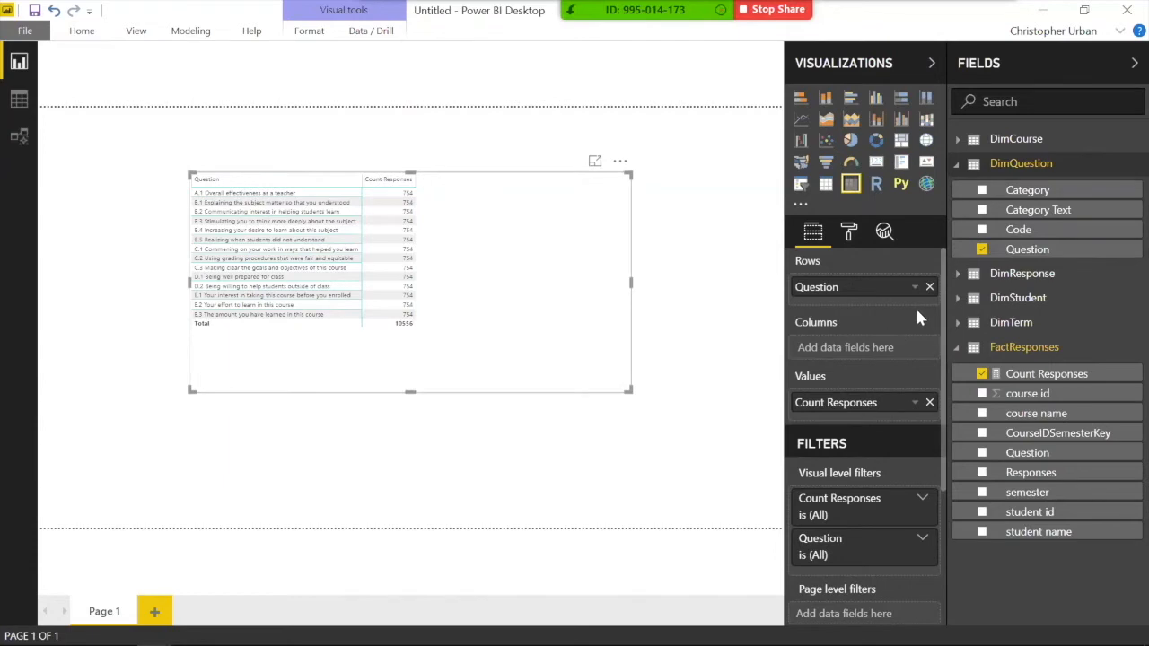
Step: Add DimResponse's Response Text as the matrix columns
left_click(957, 275)
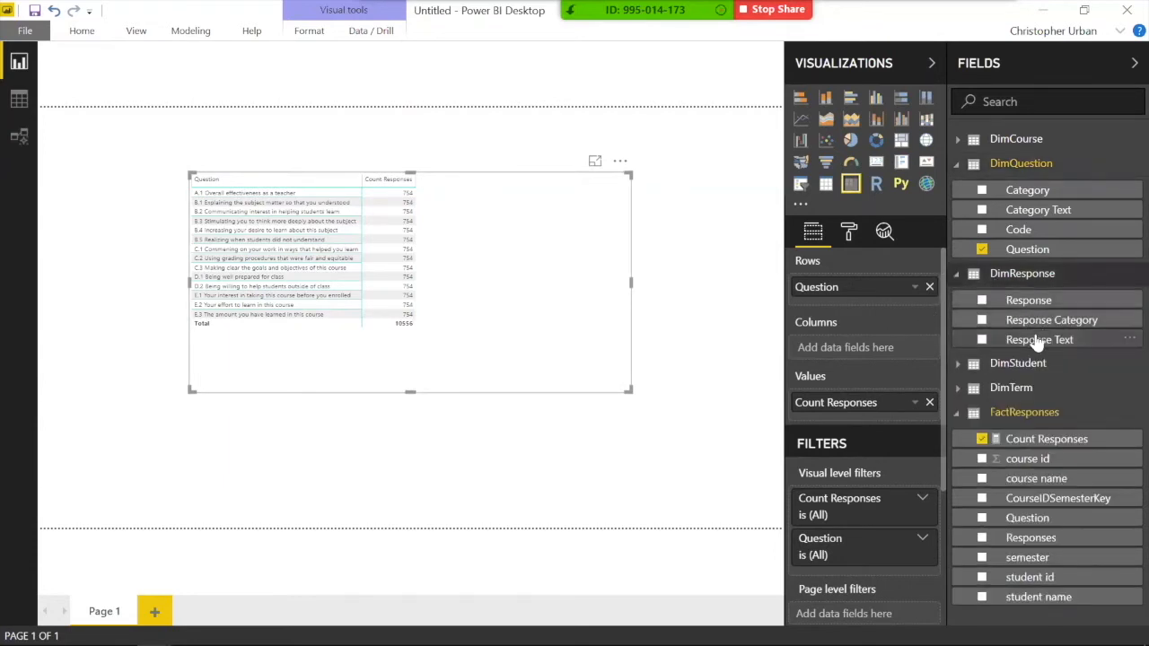
left_click_drag(1028, 341, 857, 350)
left_click_drag(851, 353, 855, 350)
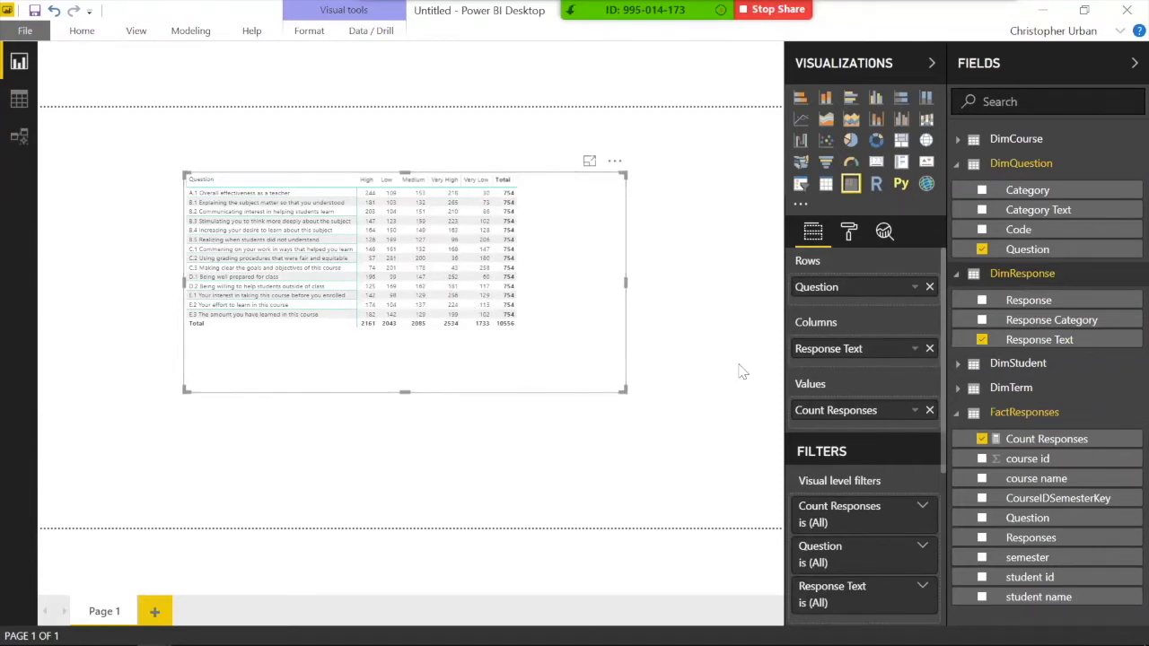
Step: Create the measure Count All Responses = CALCULATE([Count Responses],ALL(DimResponse))
left_click(708, 399)
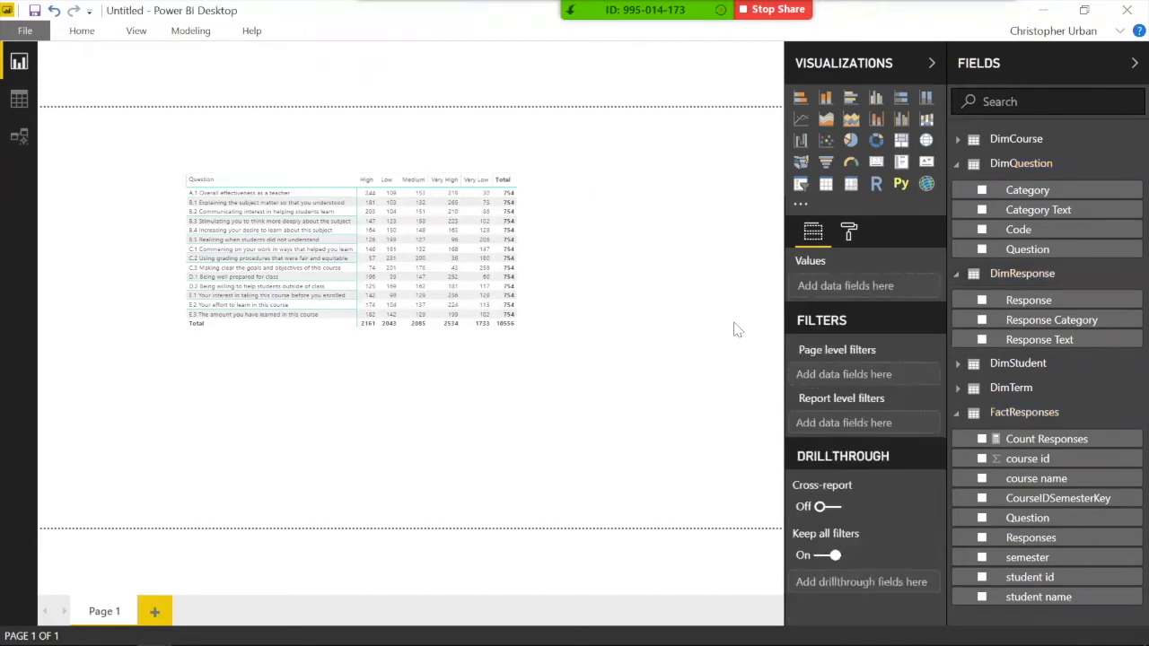
right_click(1018, 420)
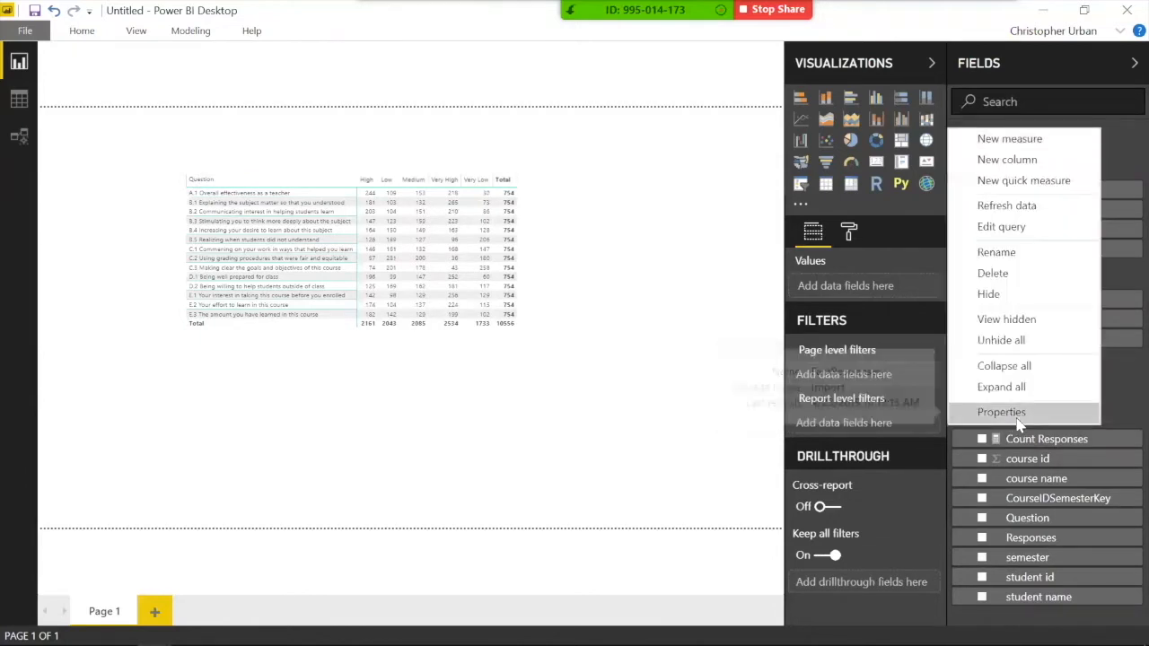
left_click(1006, 146)
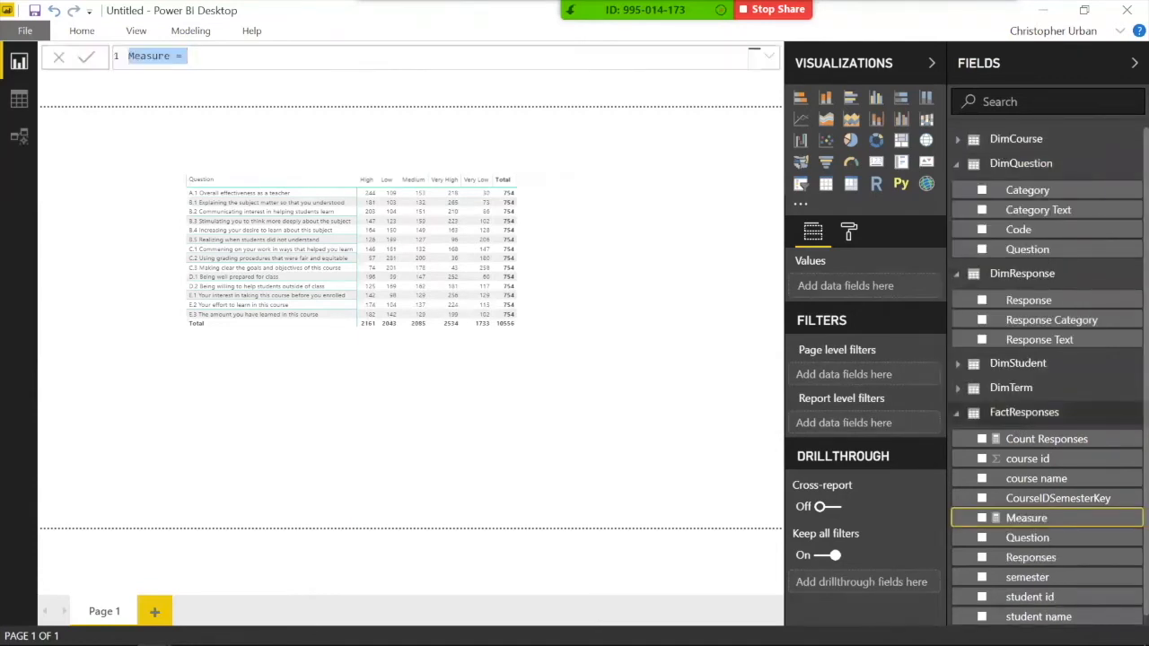
type("Count All Responses")
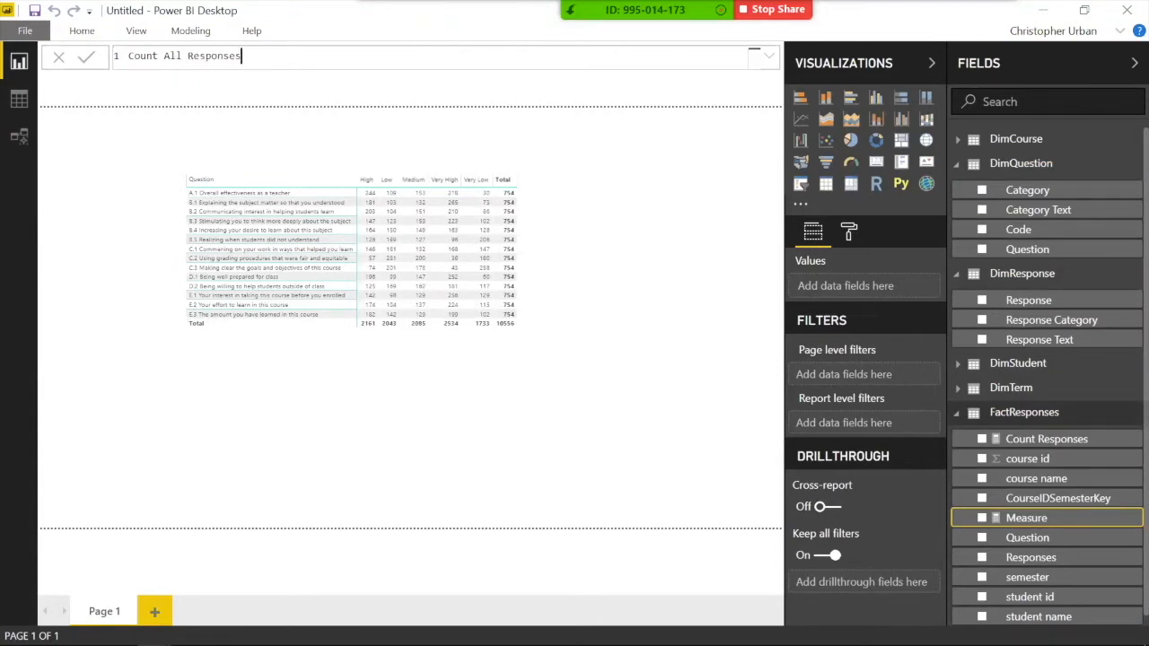
type("CALCULATE(")
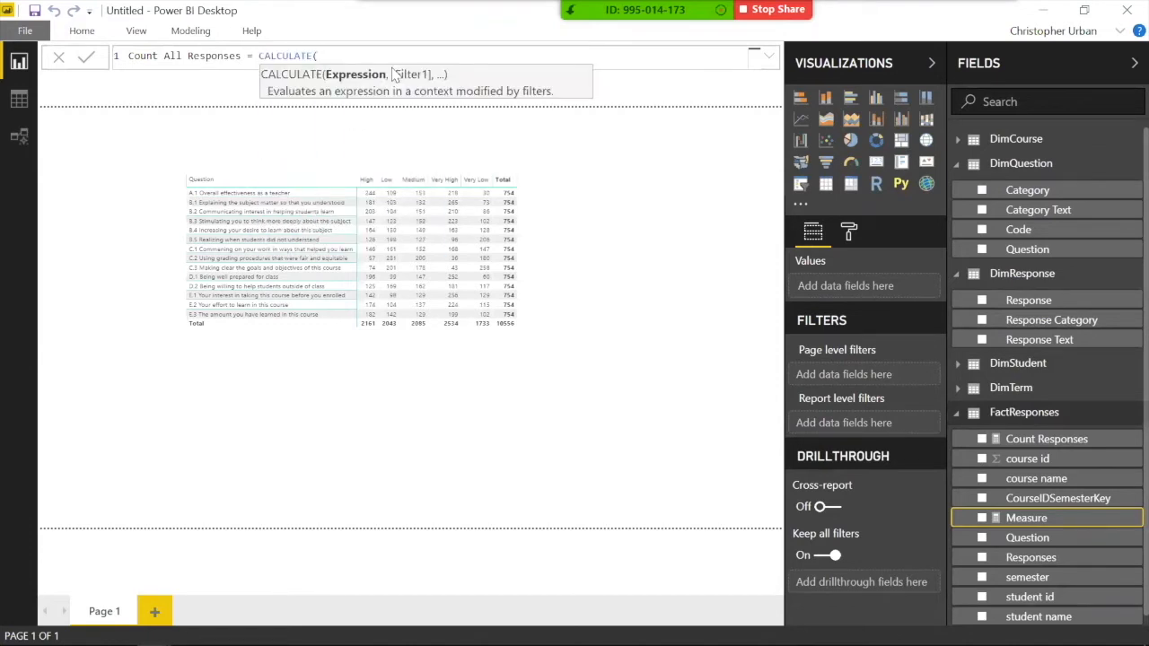
type("count")
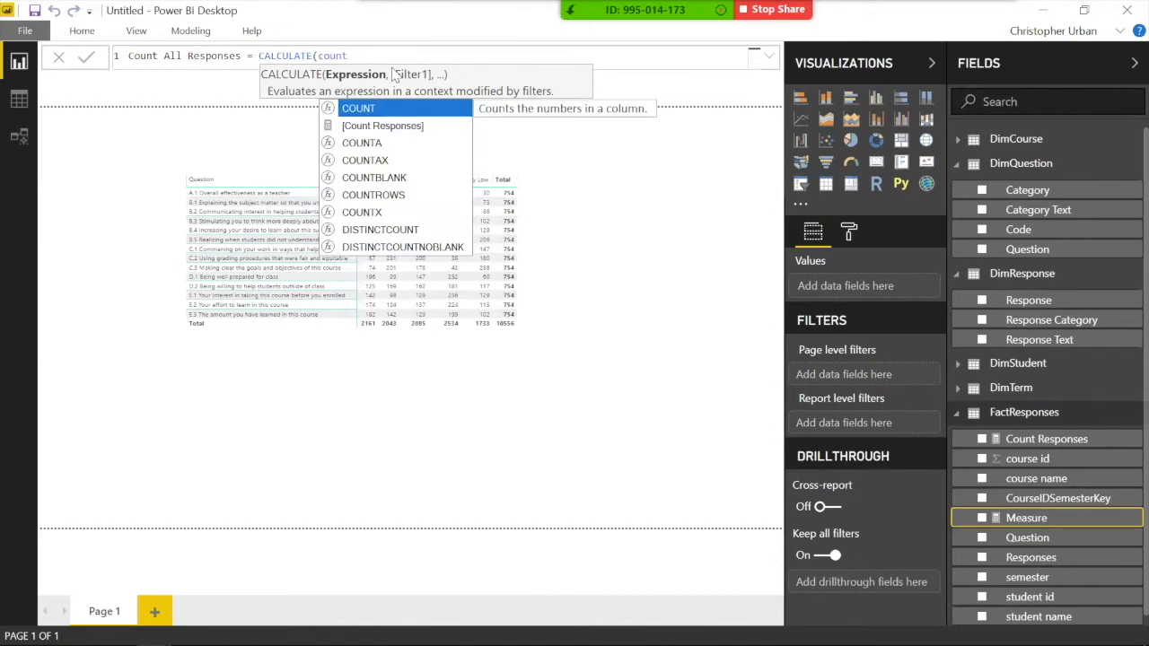
key("Down")
key("Tab")
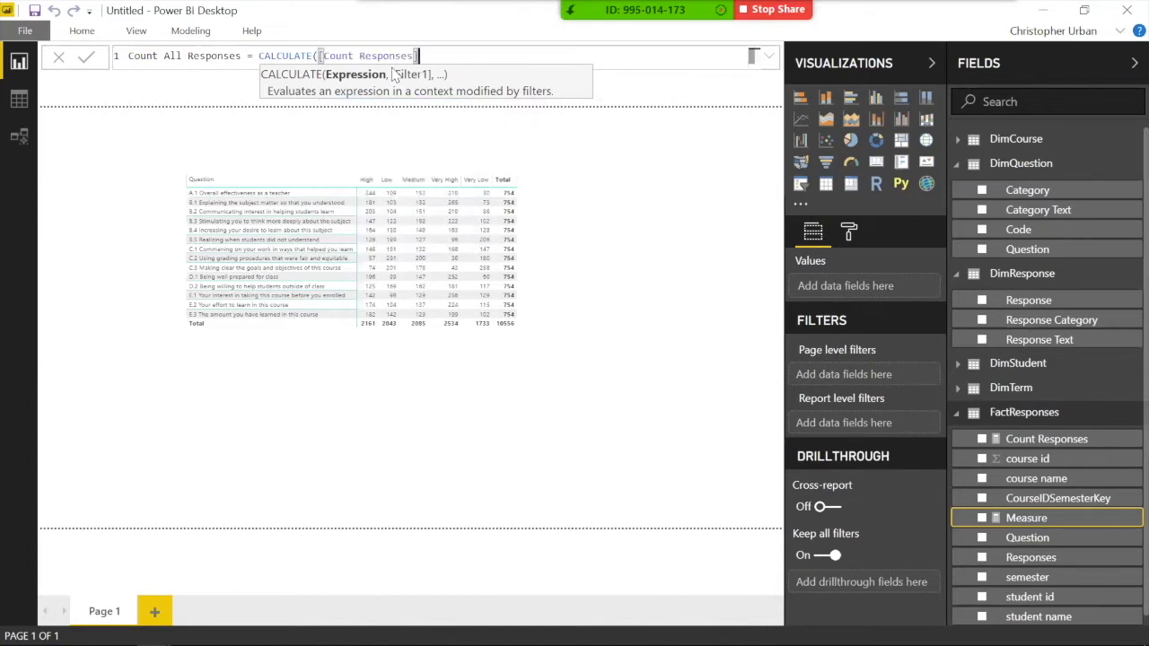
type(",")
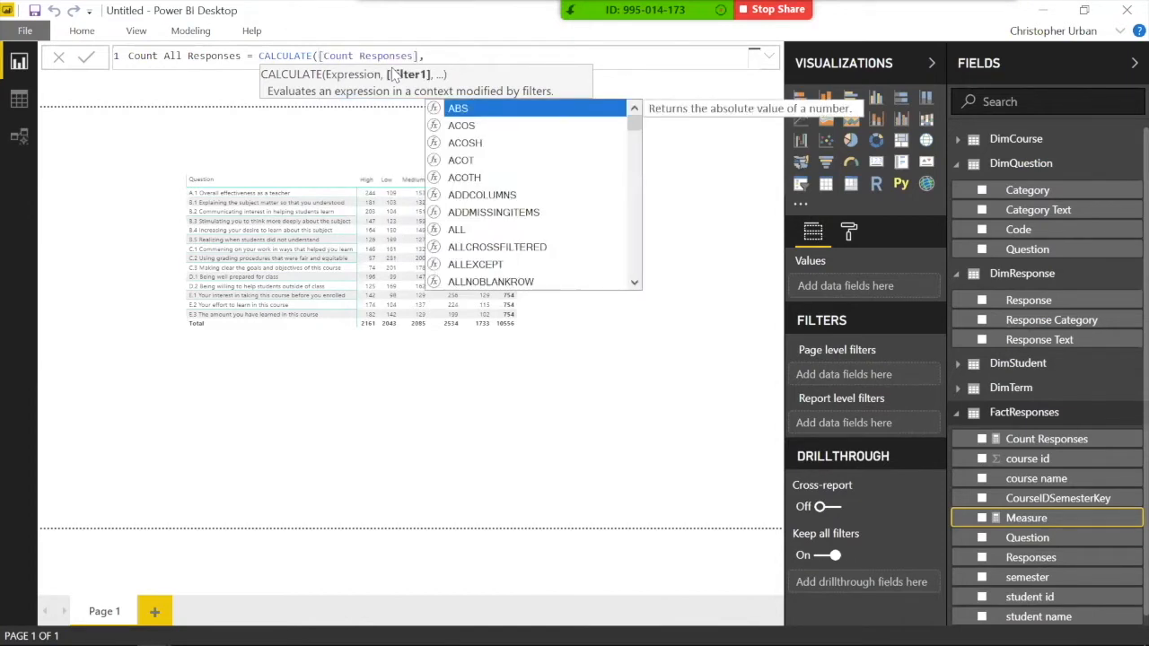
type("all")
key("Tab")
type("dimres")
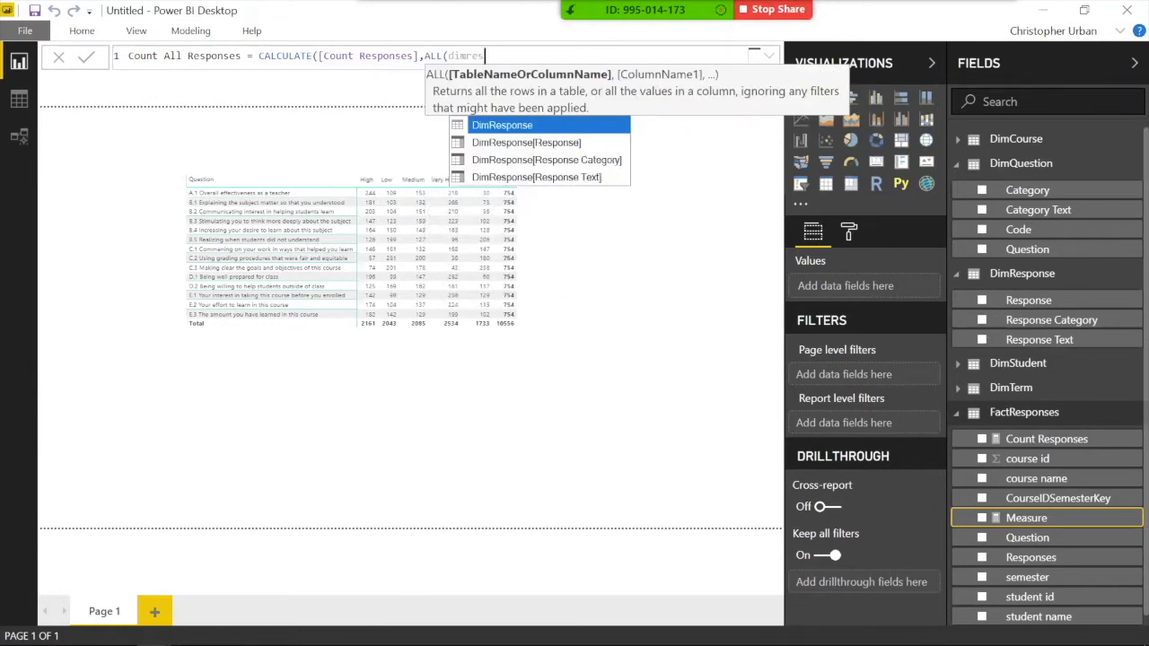
key("Tab")
type(")")
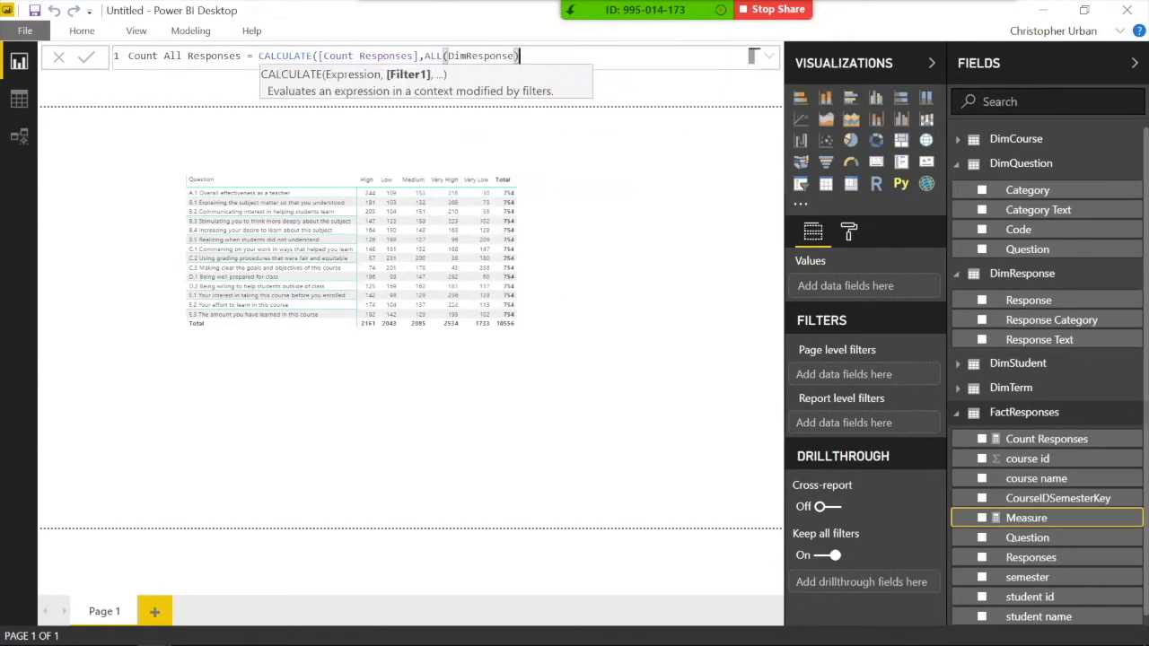
type(")")
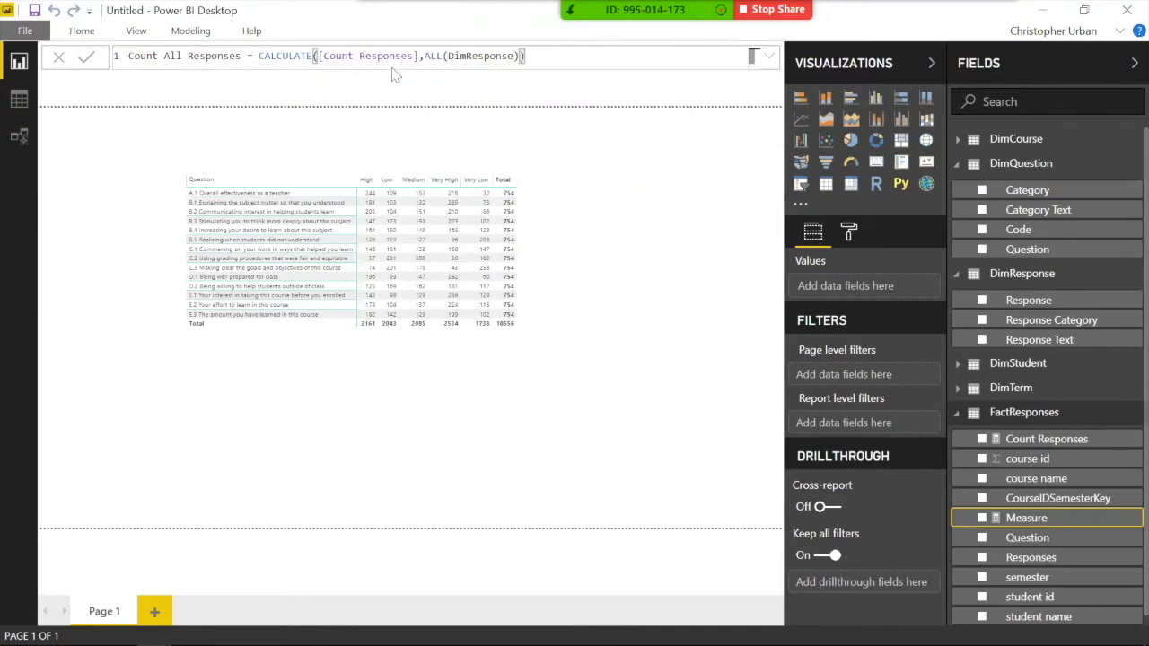
key("Return")
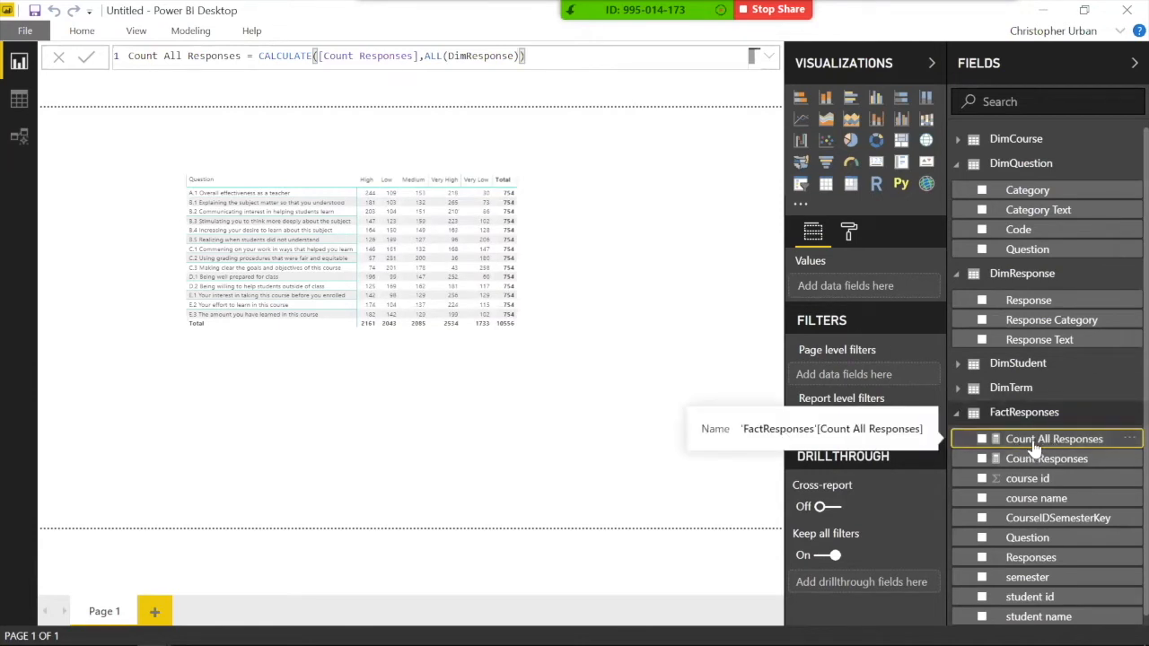
Step: Add Count All Responses to the matrix values, then move it top-left and widen it
left_click(538, 280)
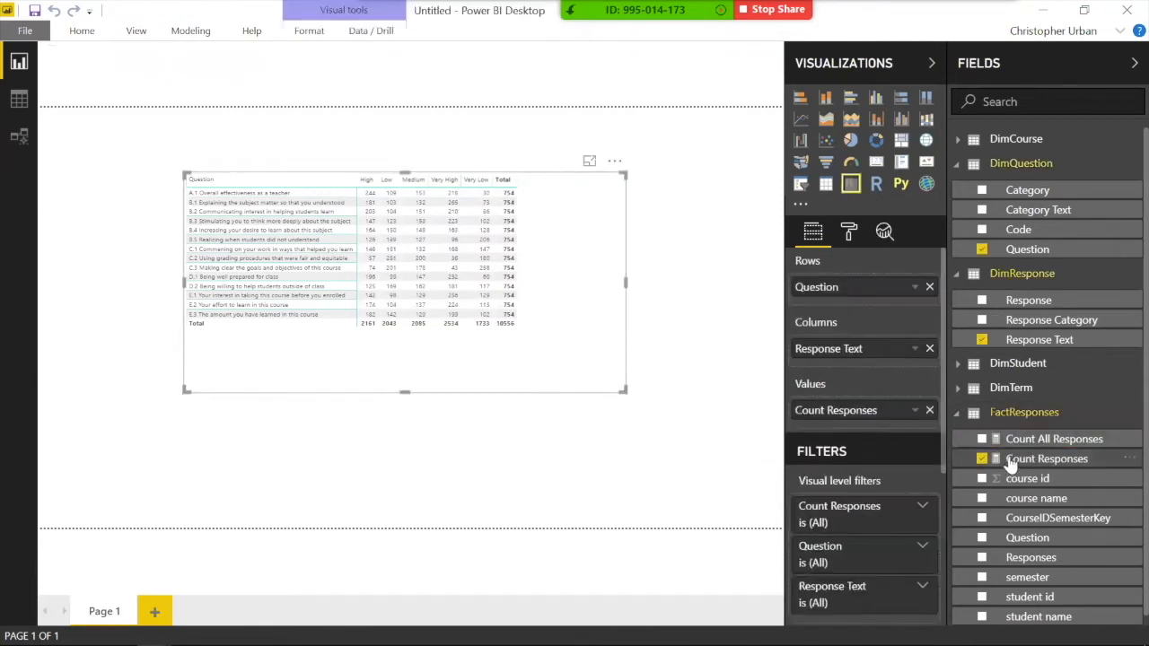
left_click_drag(1010, 440, 826, 431)
left_click_drag(570, 358, 456, 318)
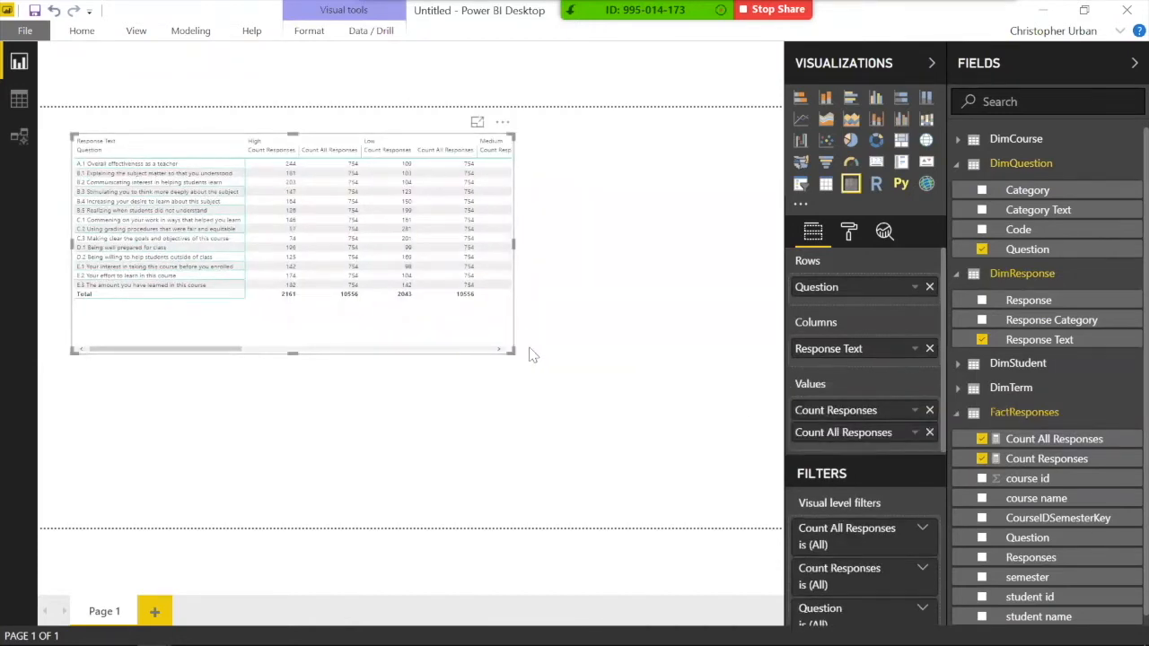
left_click_drag(511, 352, 748, 384)
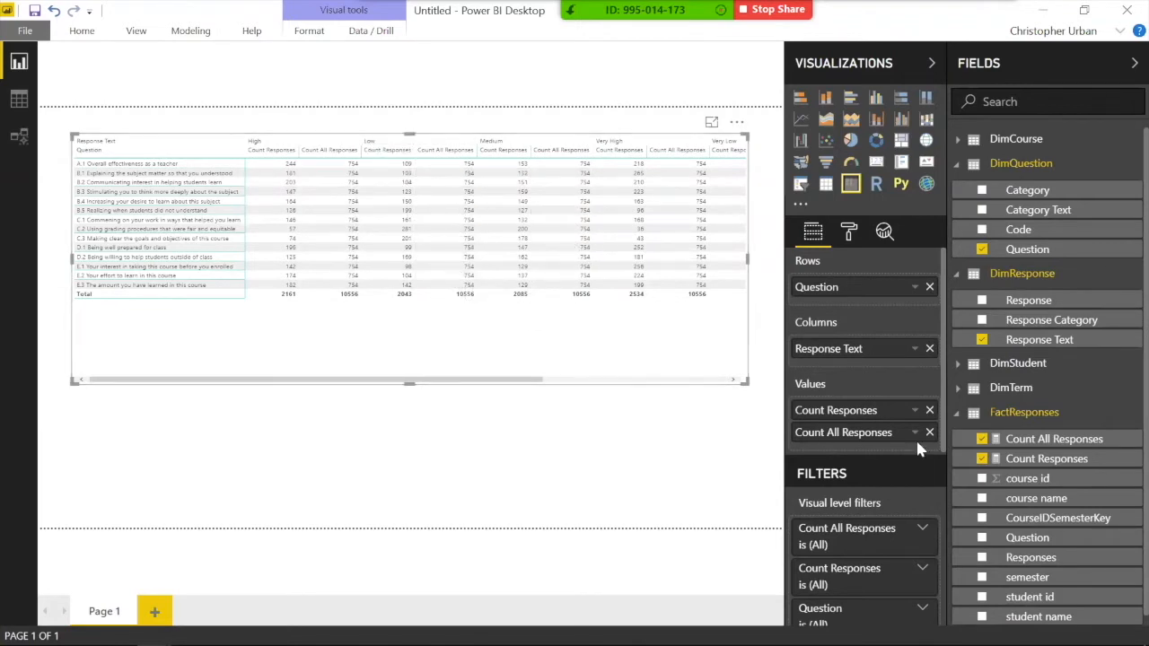
Step: Create % Responses = [Count Responses] / [Count All Responses] and add it to the matrix values
right_click(1023, 439)
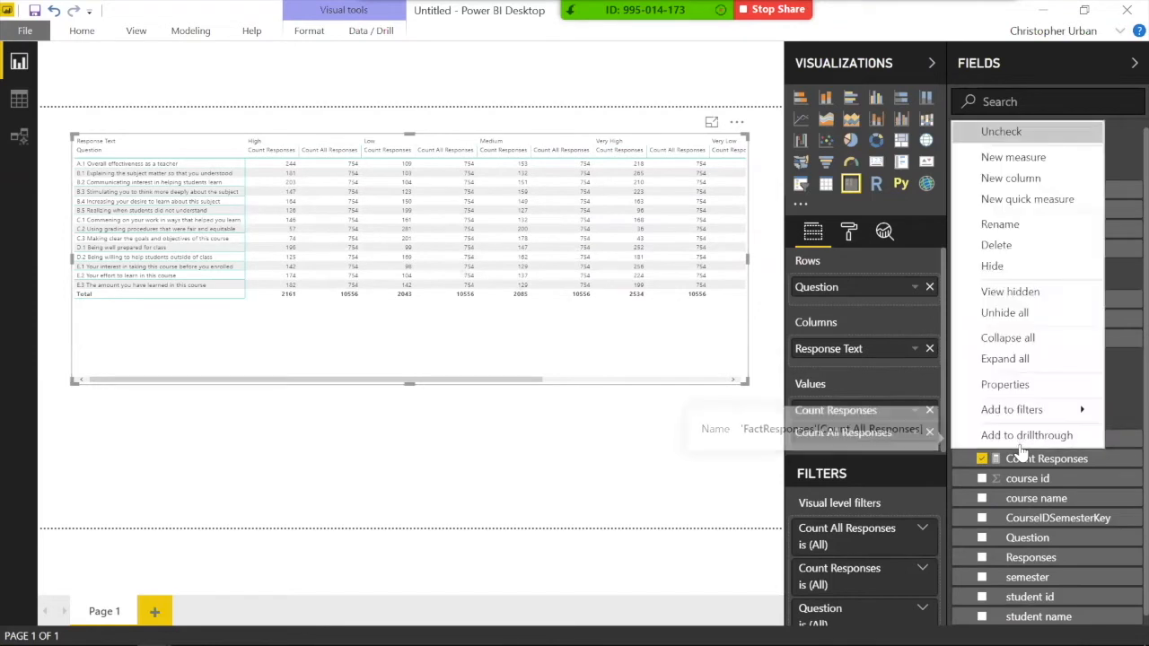
left_click(992, 163)
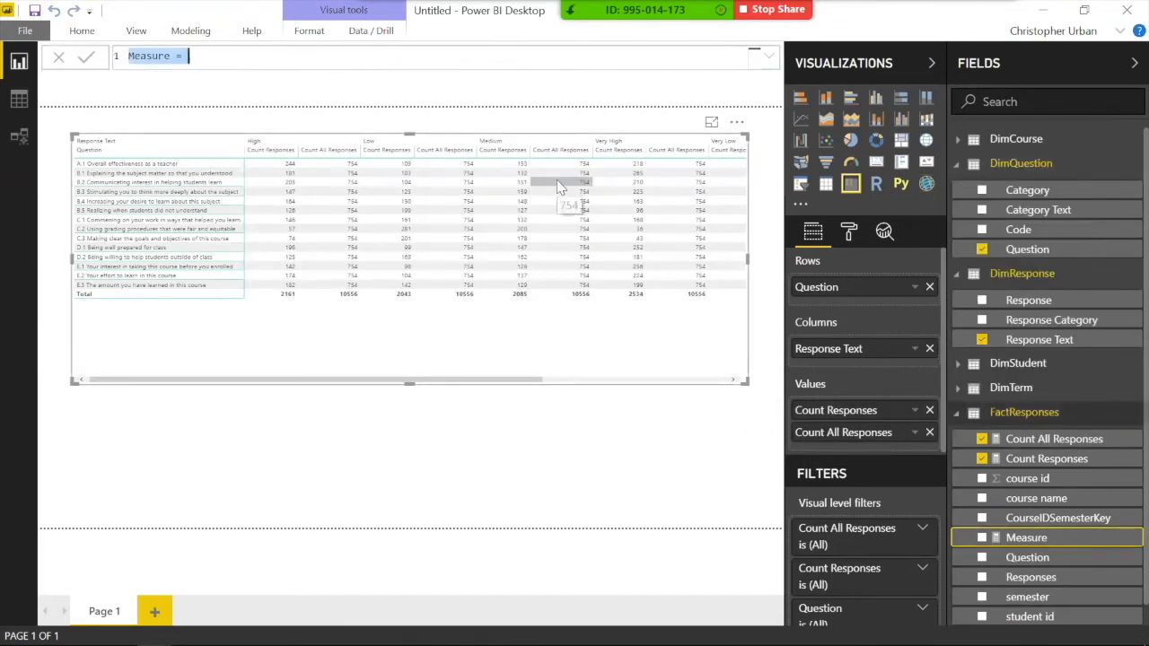
type("% Responses =")
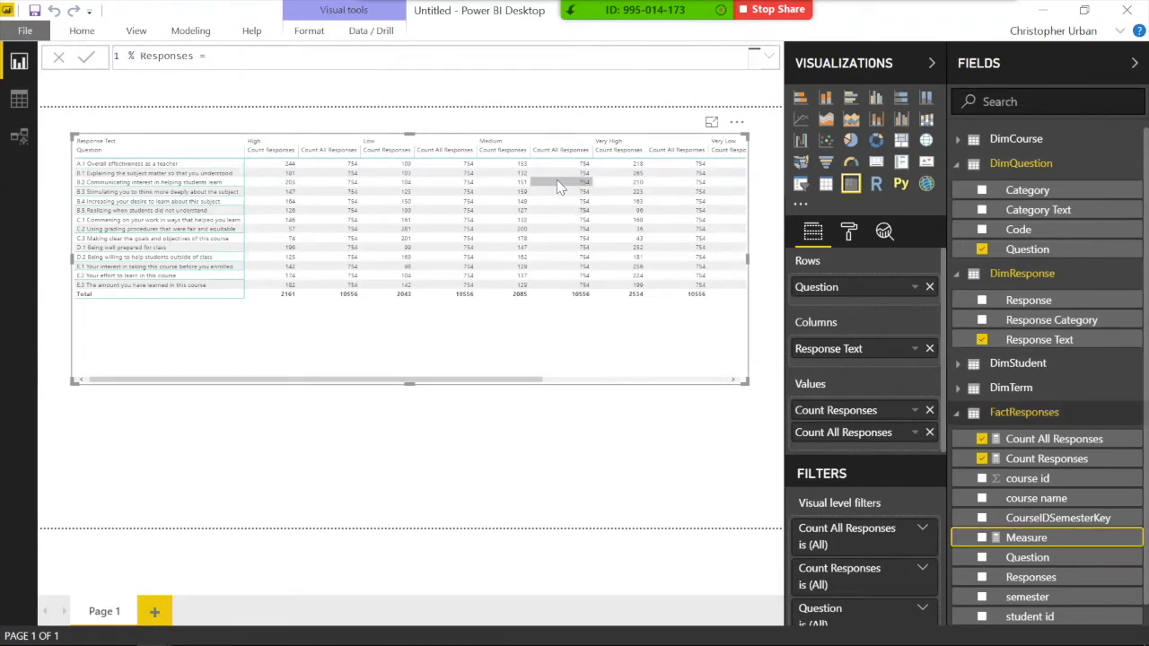
type(" count")
key("Down")
key("Down")
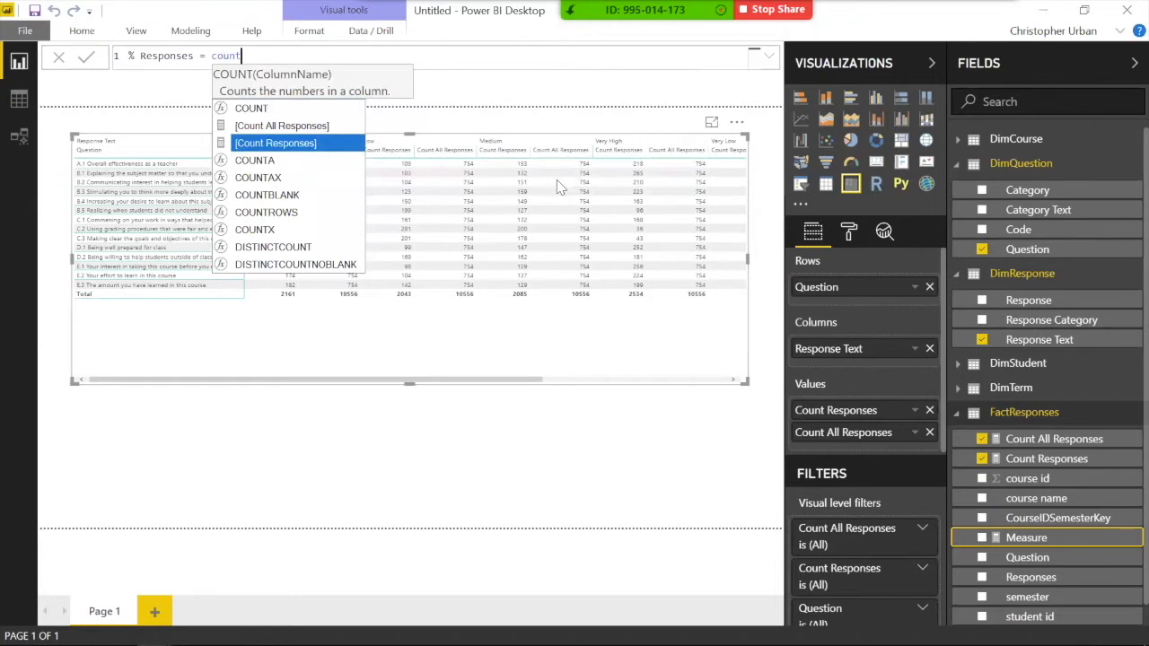
key("Tab")
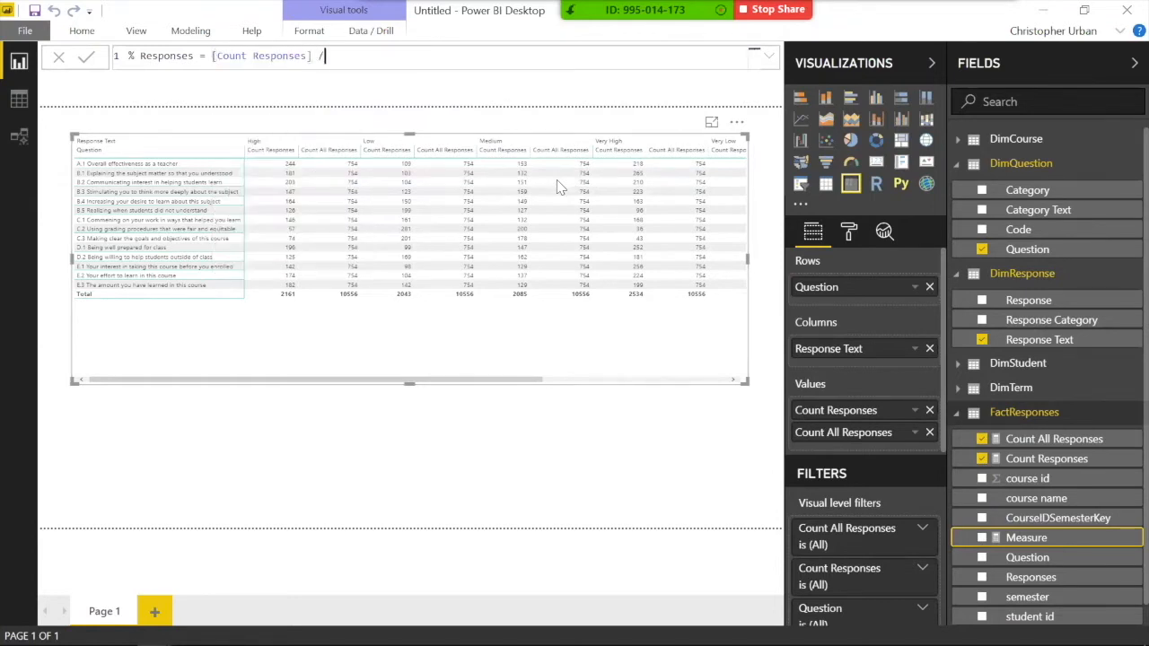
type("/ count")
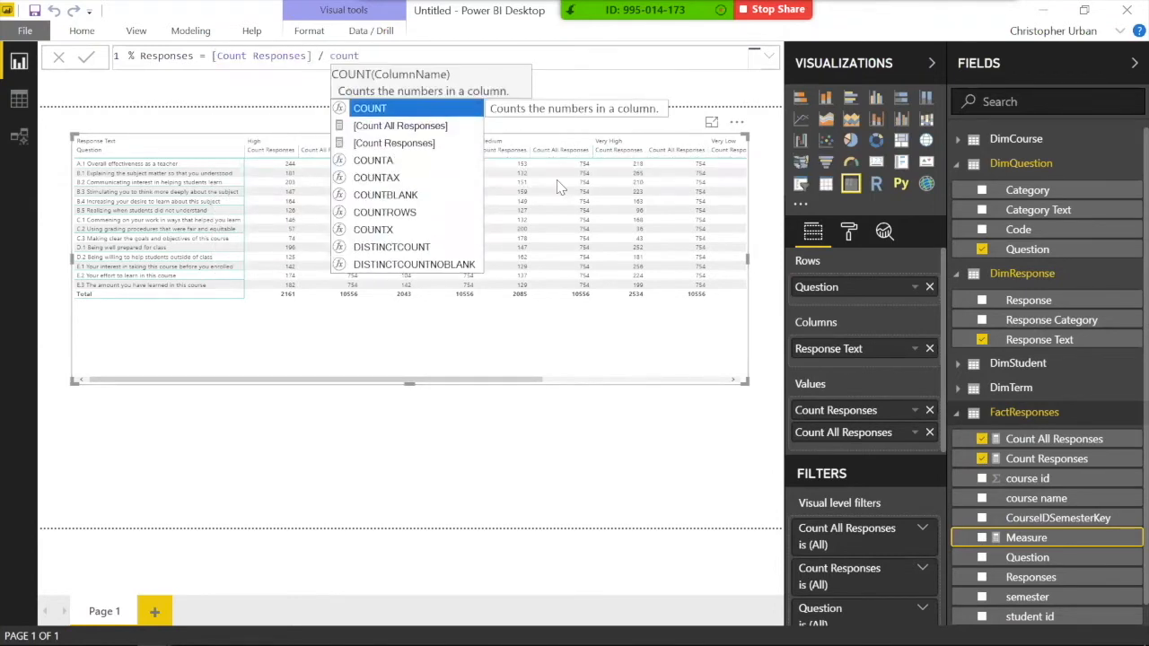
key("Down")
key("Tab")
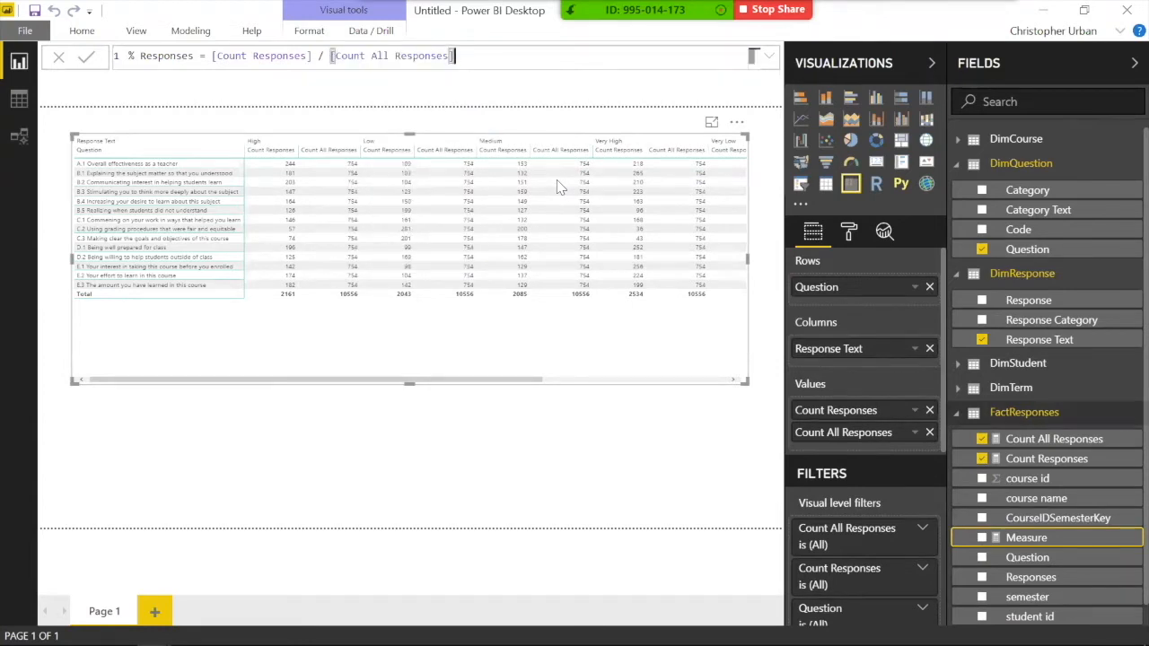
key("Return")
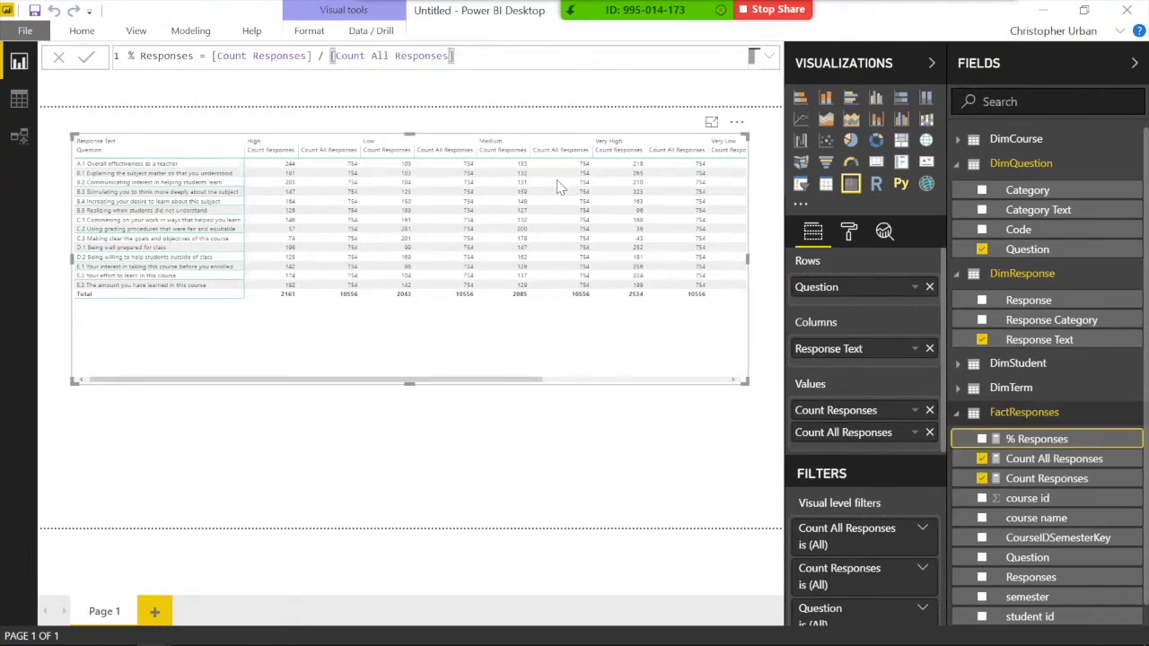
left_click_drag(1020, 438, 847, 446)
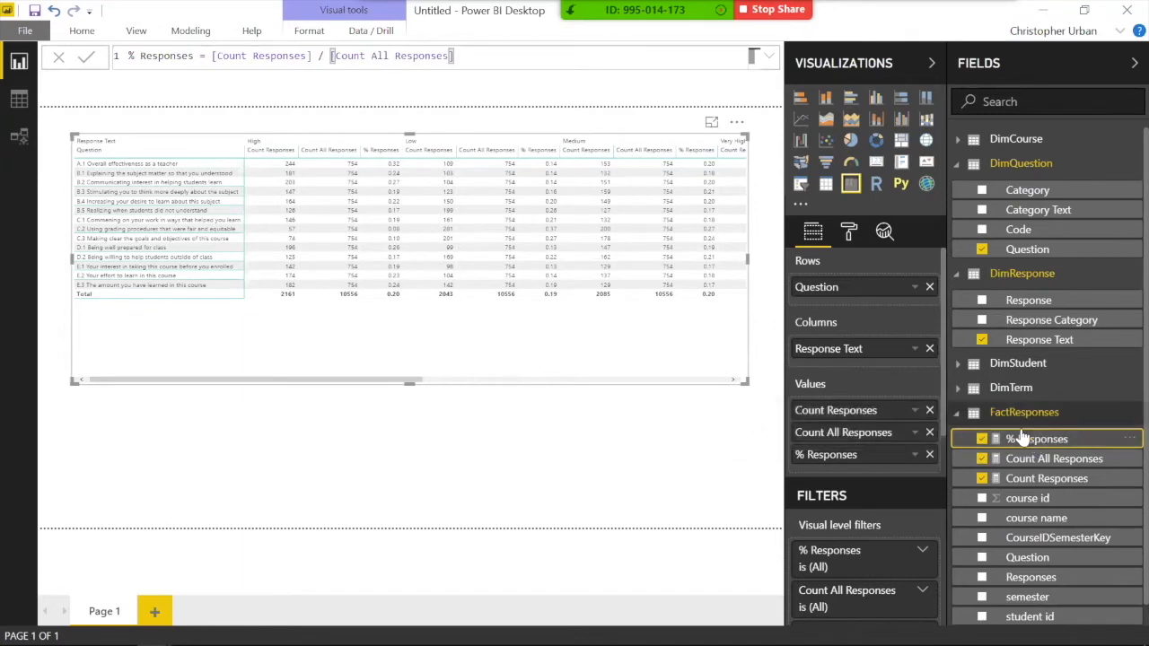
Step: Format % Responses as Percentage with 1 decimal place, keeping data category Uncategorized
left_click(190, 32)
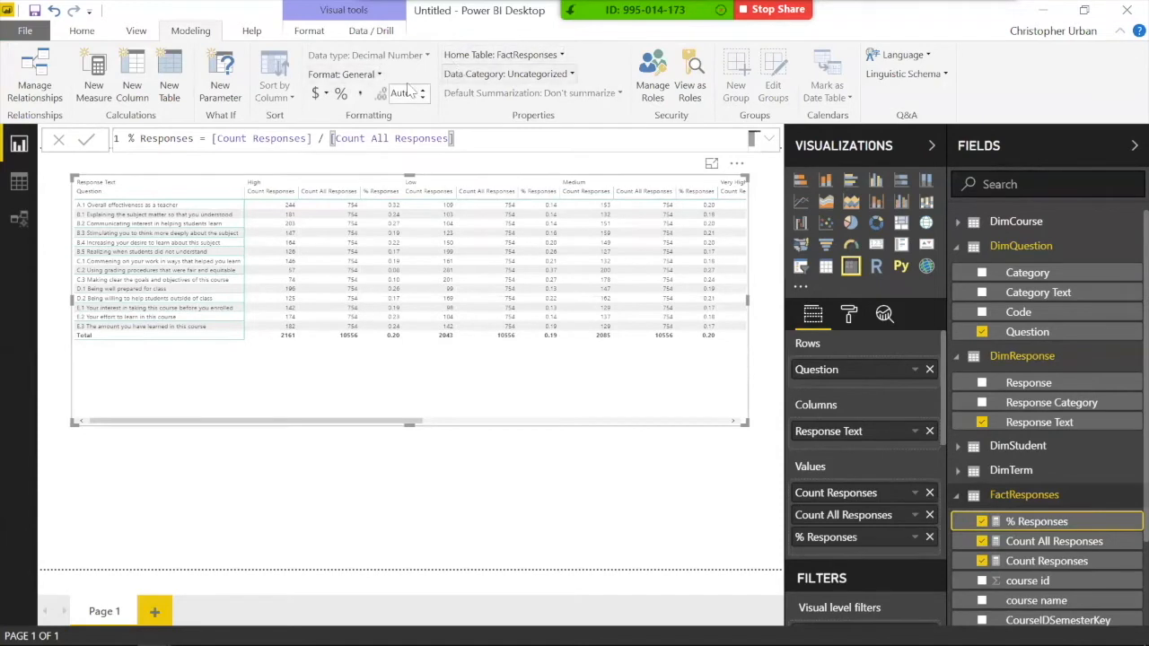
left_click(378, 75)
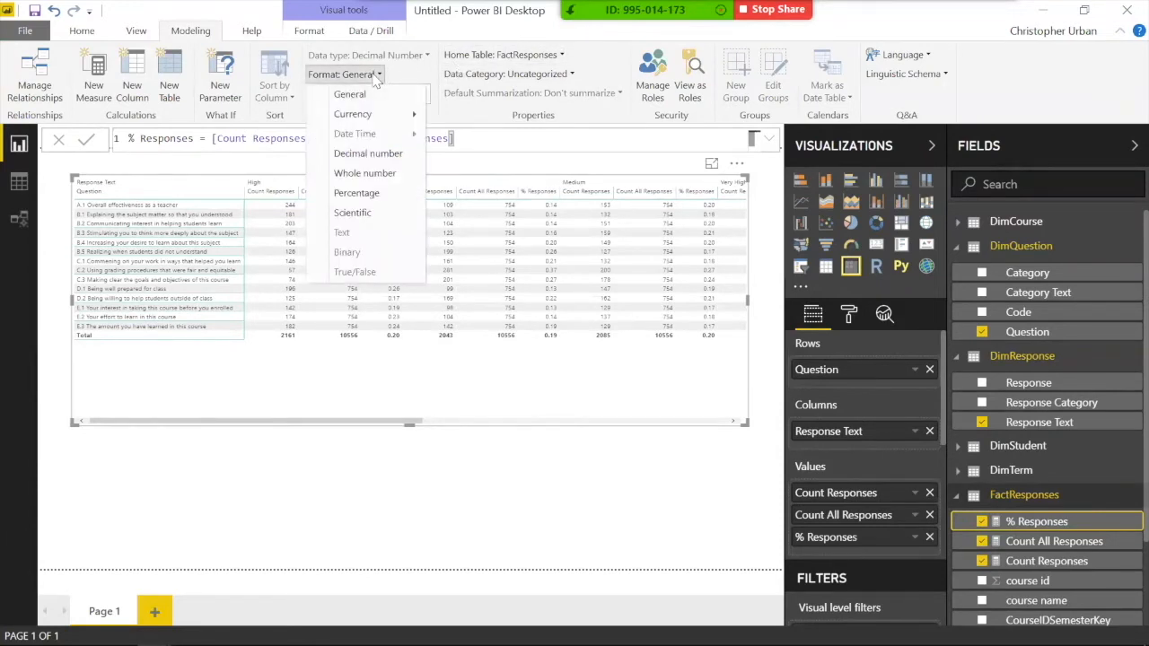
left_click(381, 112)
left_click(366, 194)
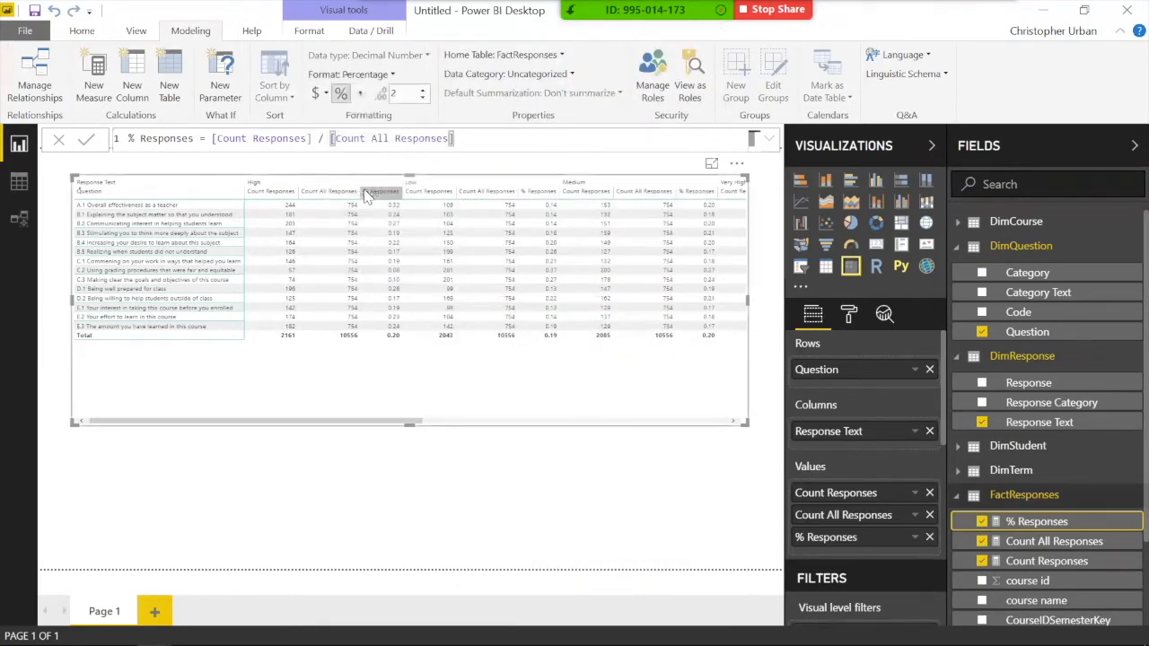
left_click(421, 97)
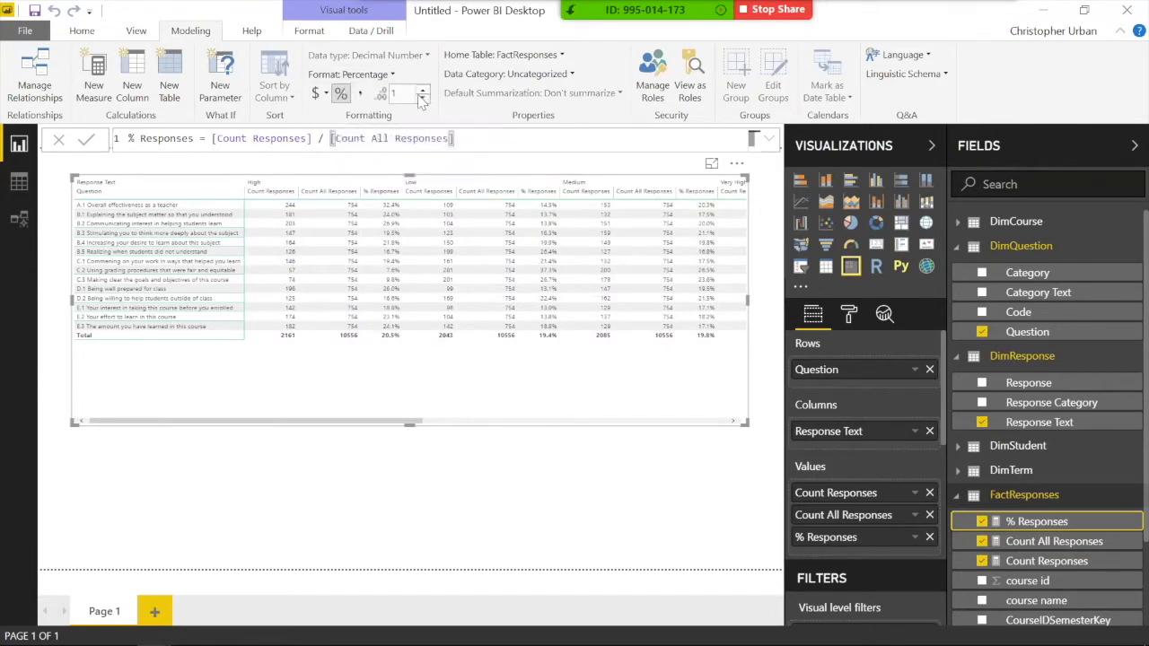
left_click(476, 76)
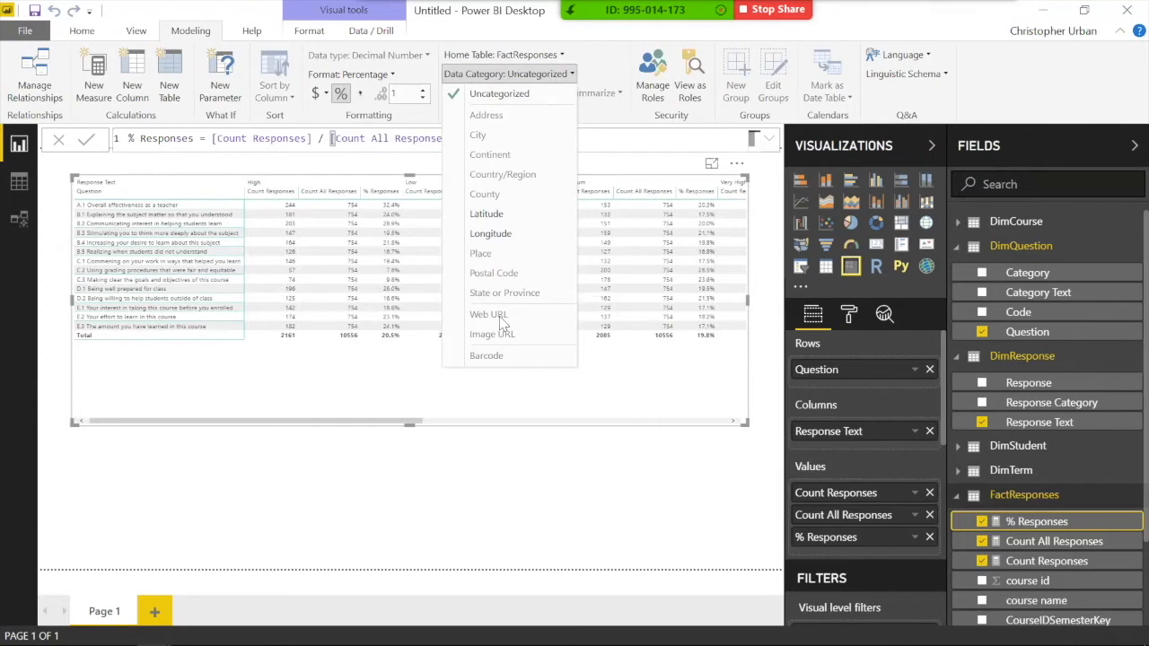
left_click(534, 75)
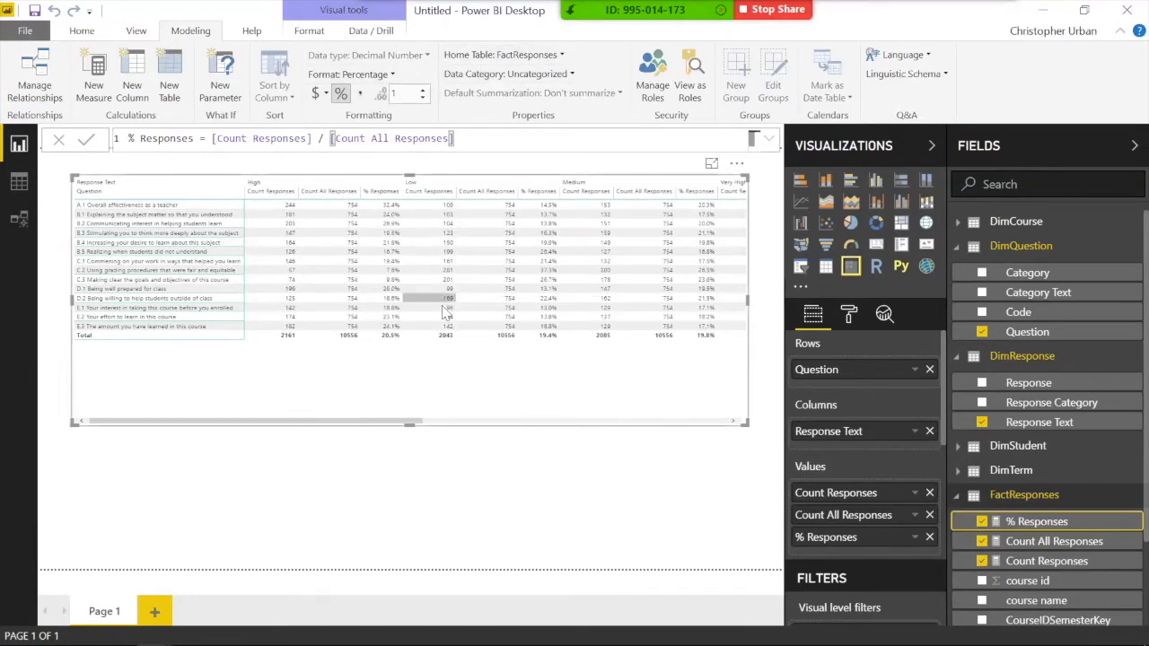
left_click(528, 513)
left_click(480, 422)
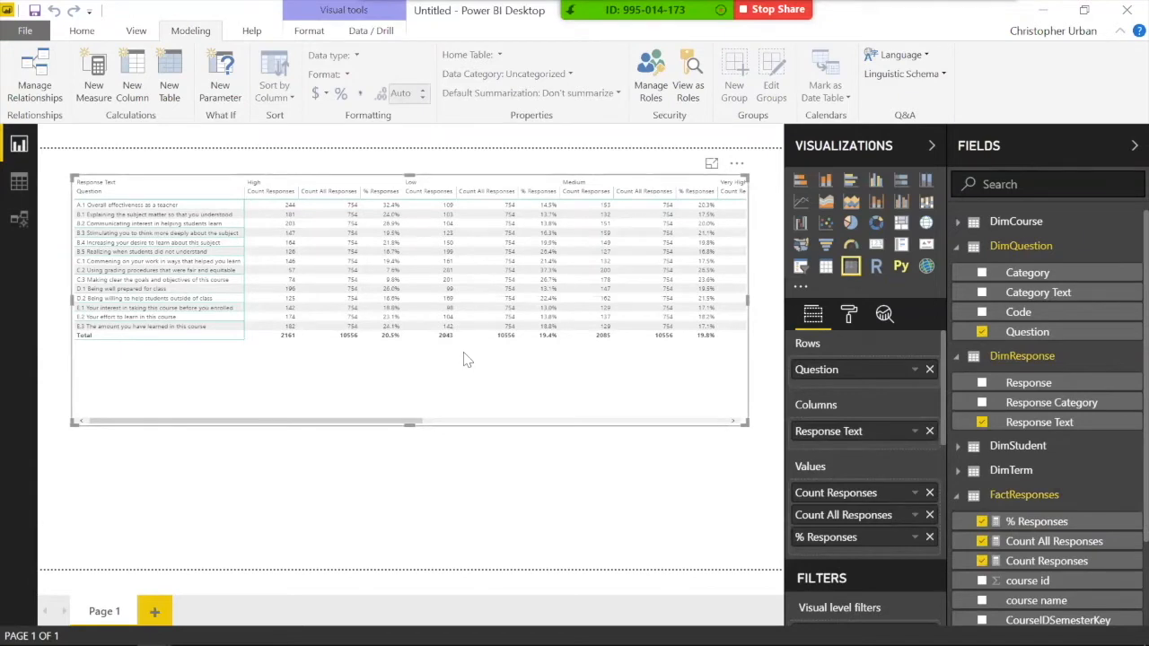
Step: Remove Count Responses and Count All Responses from the matrix values
left_click(930, 494)
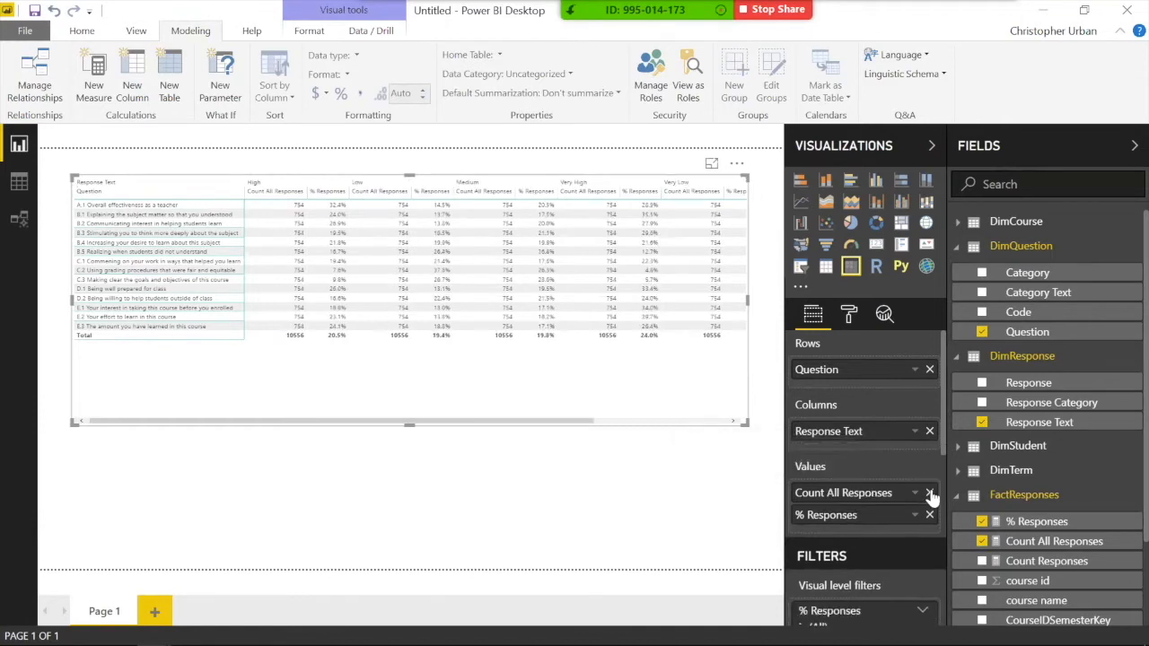
left_click(930, 494)
left_click(476, 496)
left_click(341, 328)
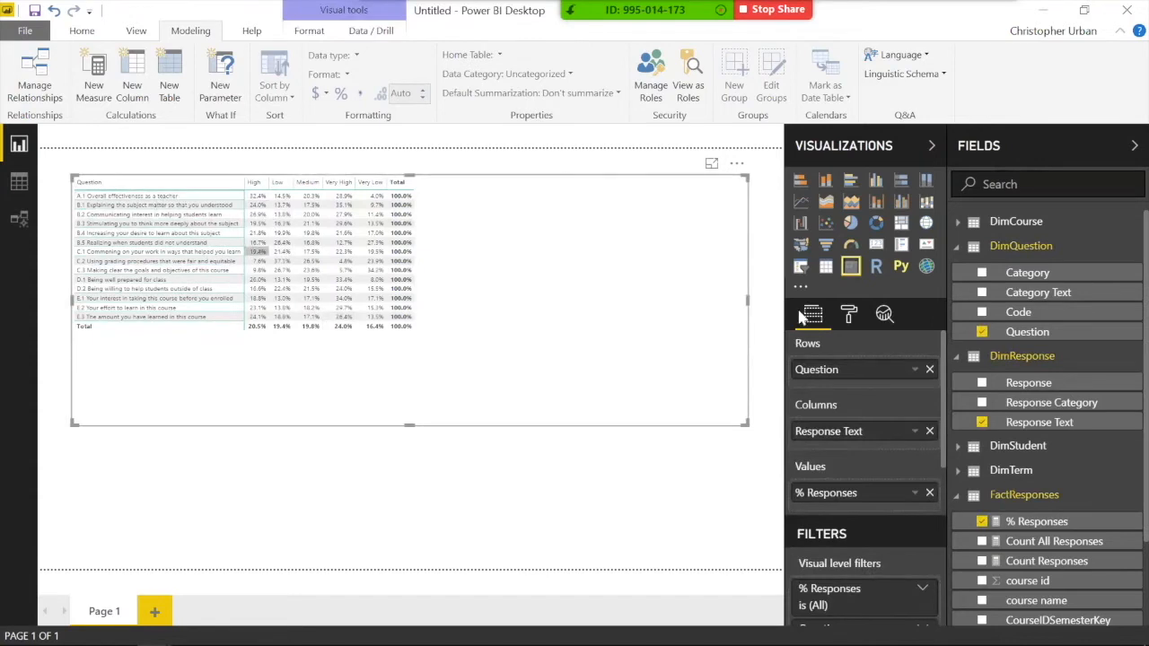
Step: Raise the matrix value text size to 10 in the Values format settings
left_click(846, 312)
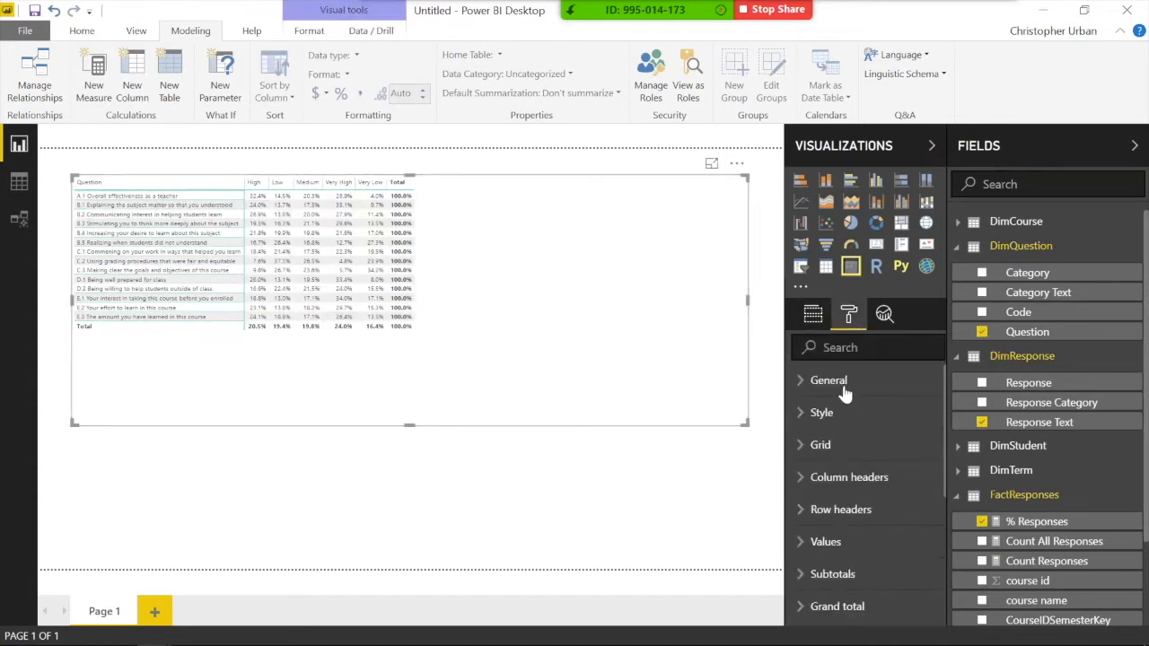
left_click(866, 544)
scroll(849, 508, "down", 4)
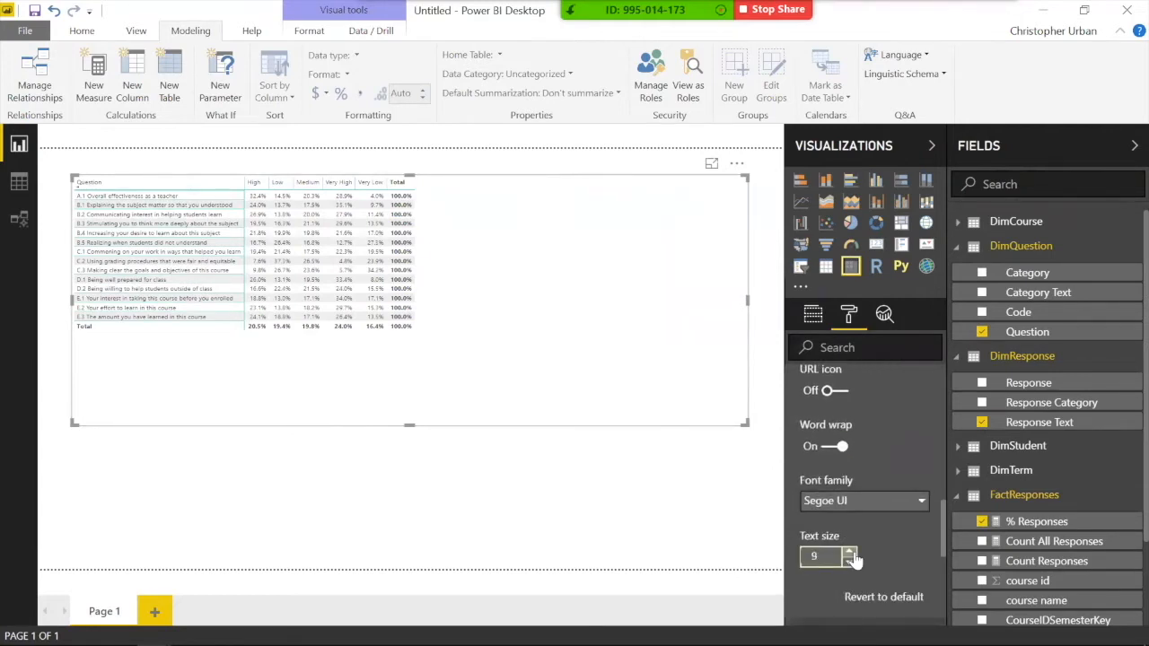
left_click(849, 552)
left_click(546, 493)
left_click(105, 203)
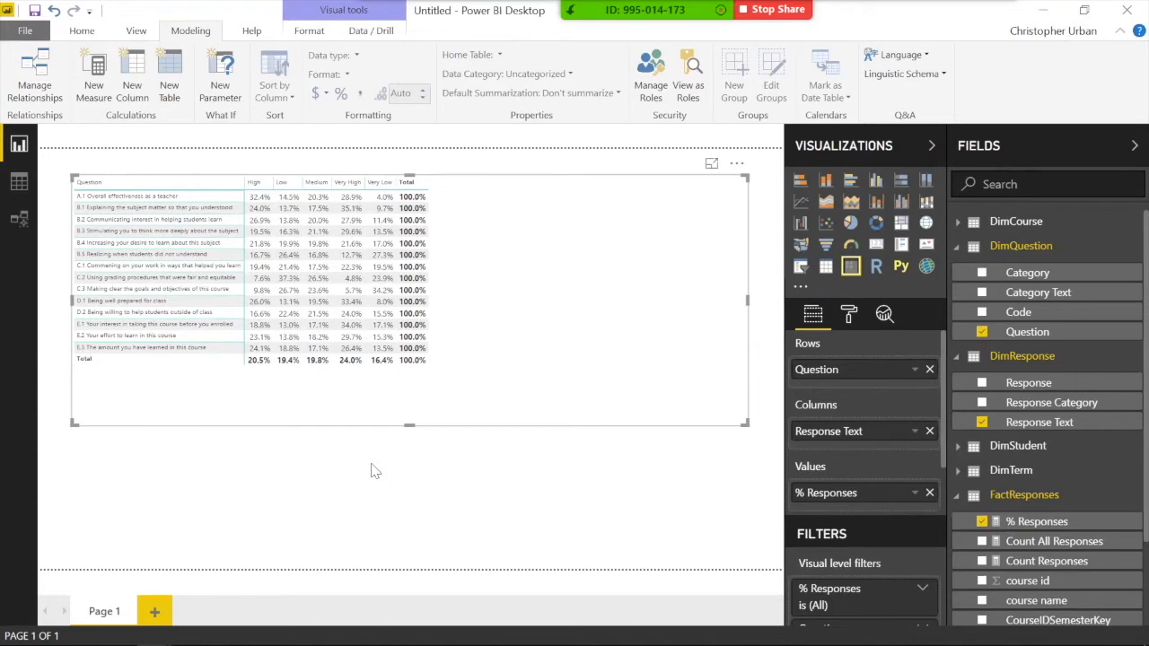
left_click(412, 485)
left_click(470, 390)
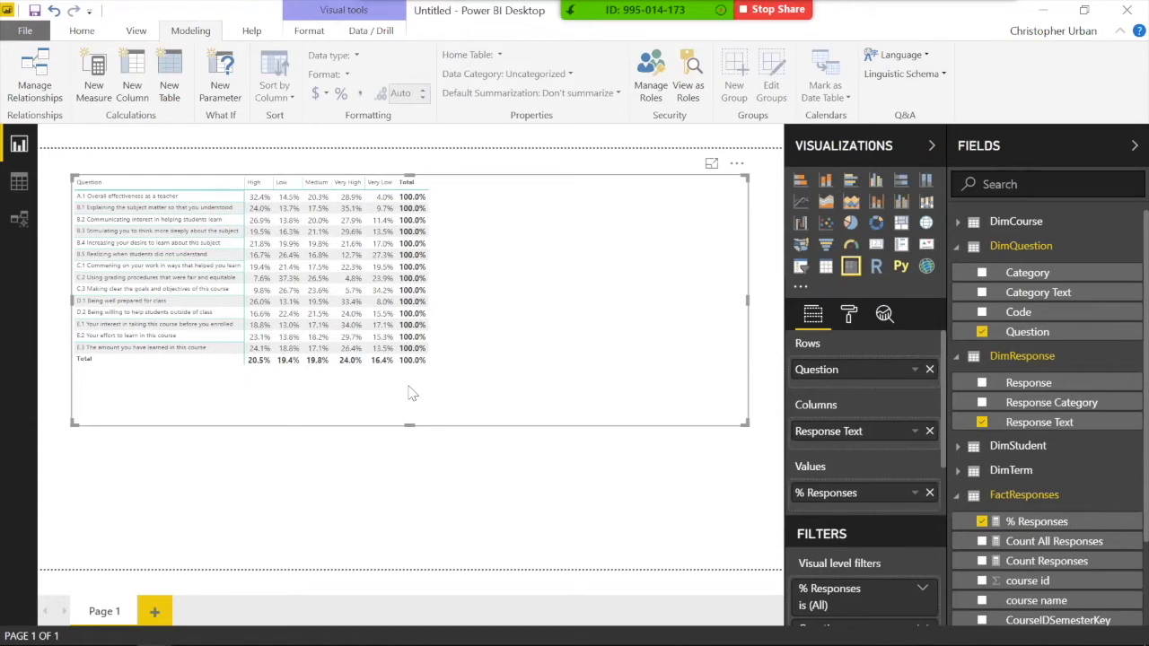
Step: Collapse the field tables, nudge the matrix right, and convert it to a stacked bar chart
left_click(959, 495)
left_click(955, 357)
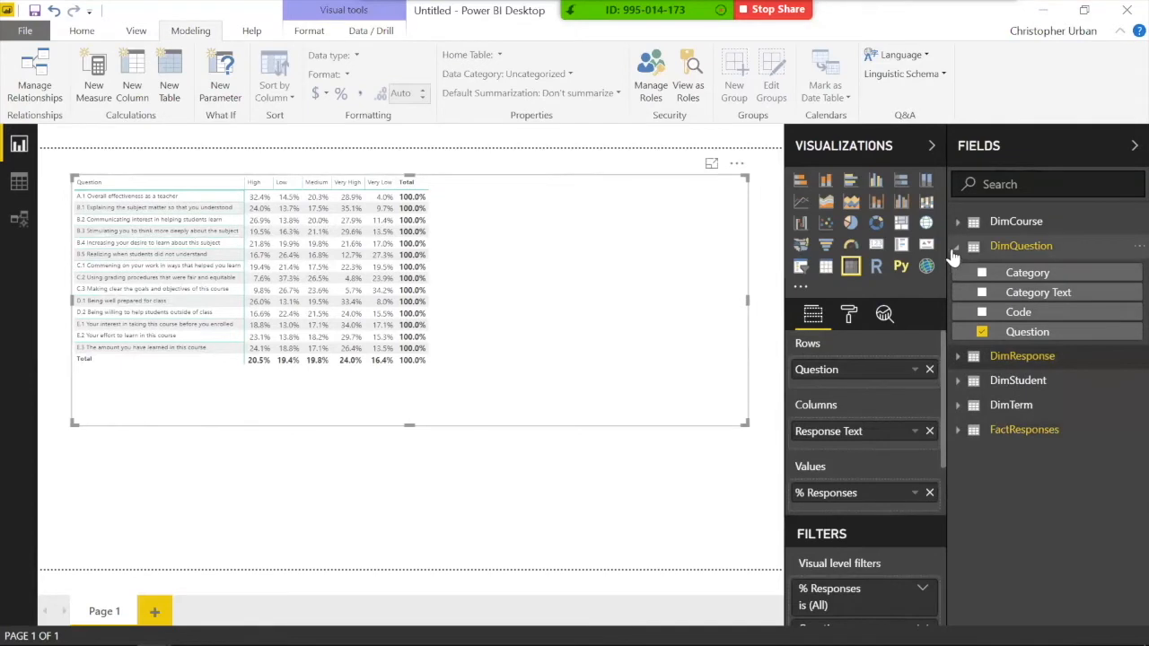
left_click(957, 246)
left_click_drag(665, 377, 691, 378)
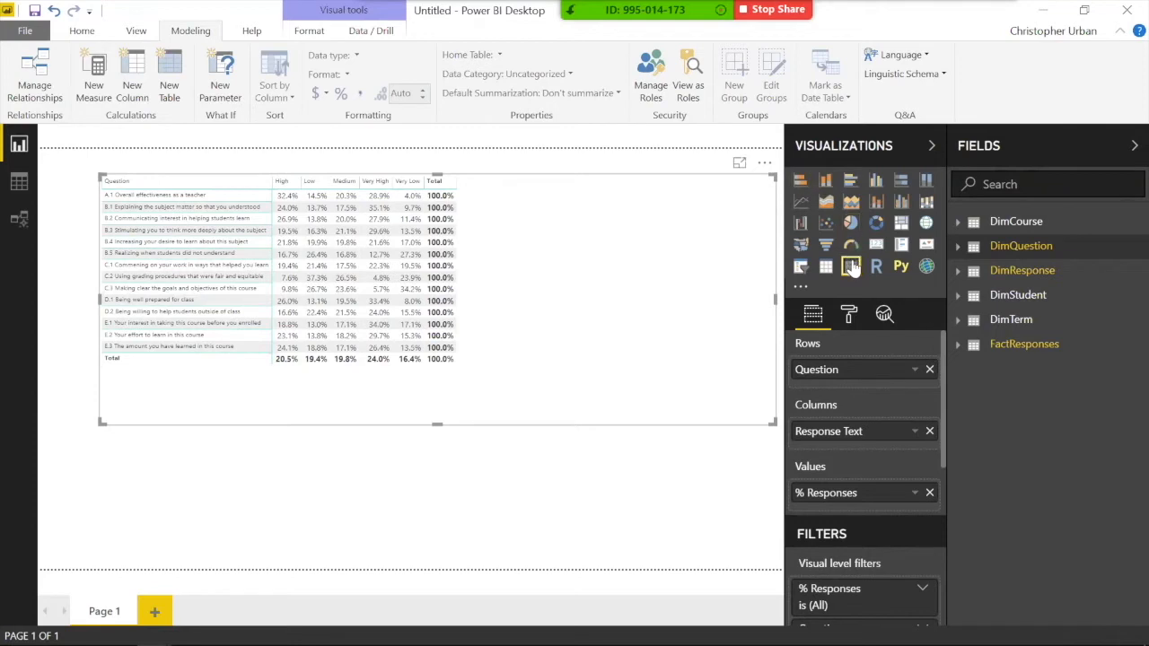
left_click(800, 183)
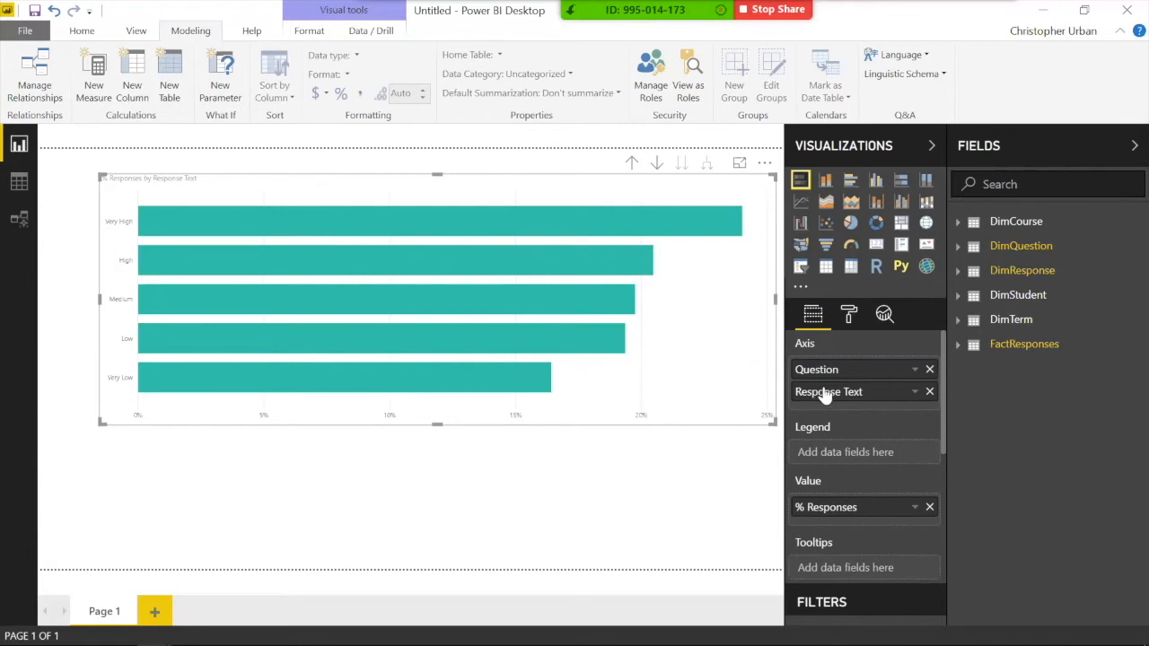
Step: Move Response Text from Axis to Legend and make the bar chart taller
left_click_drag(826, 392, 833, 458)
left_click_drag(435, 418, 438, 485)
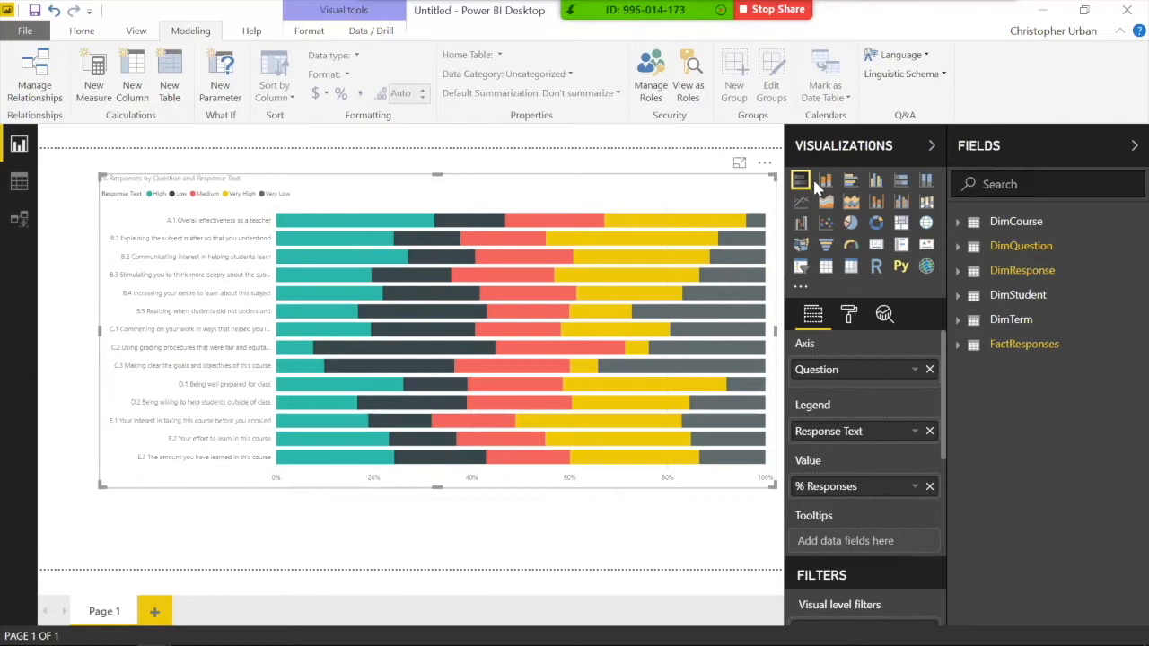
mouse_move(665, 361)
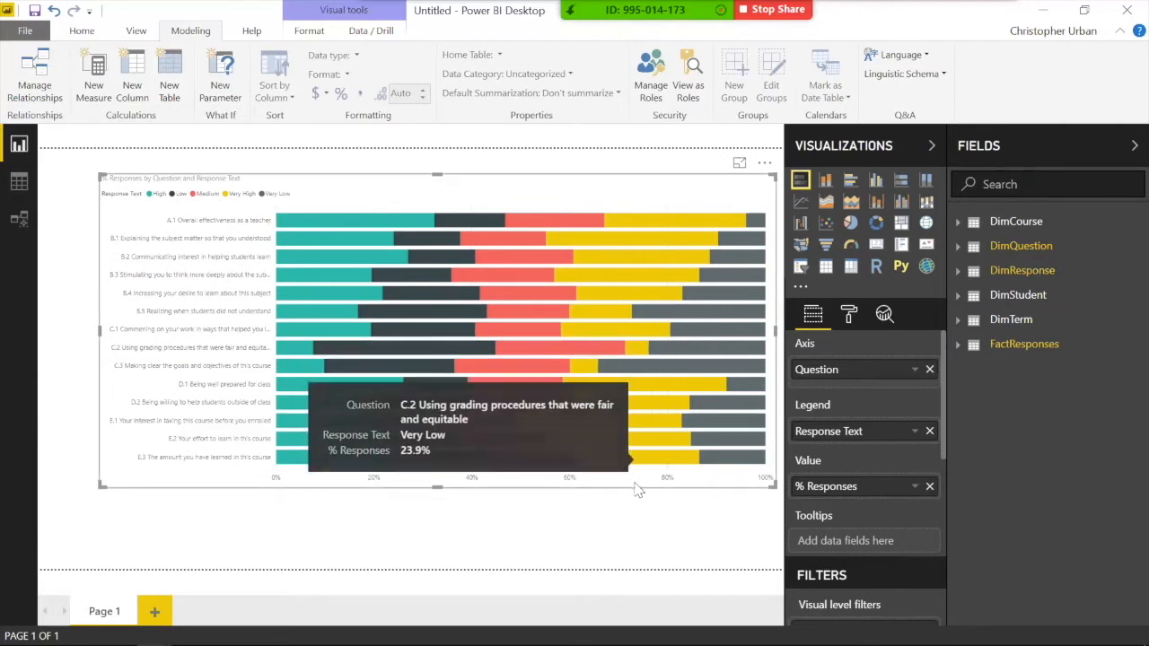
left_click_drag(622, 487, 615, 478)
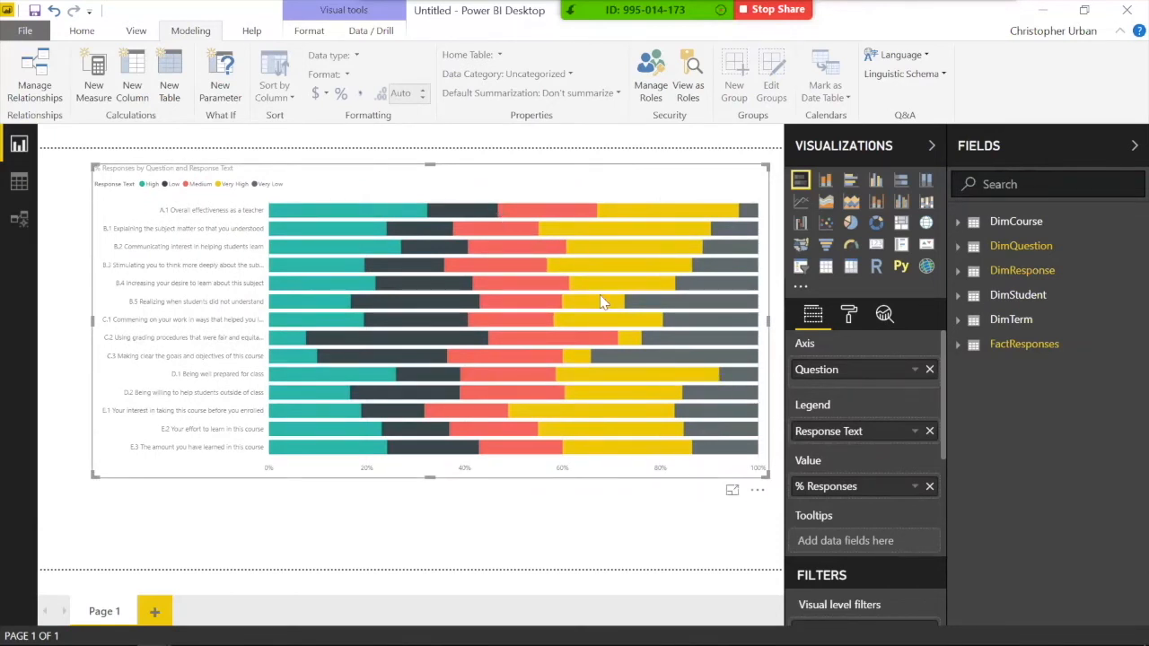
Step: Turn Data labels on so each bar segment shows its percentage value
left_click(849, 316)
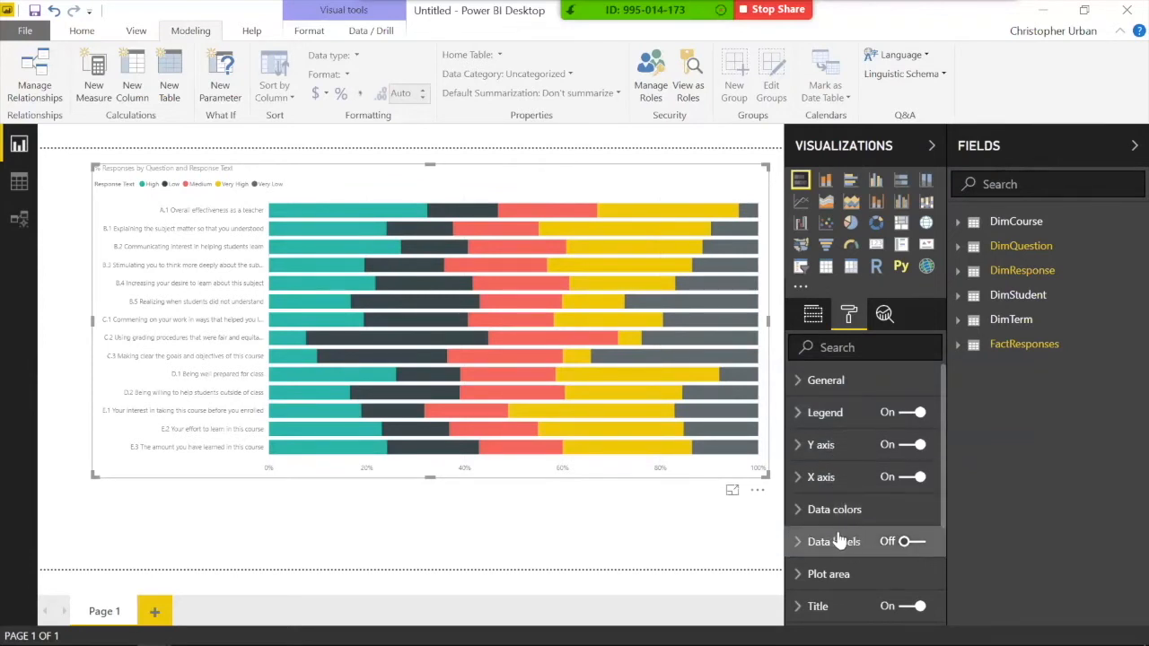
left_click(909, 544)
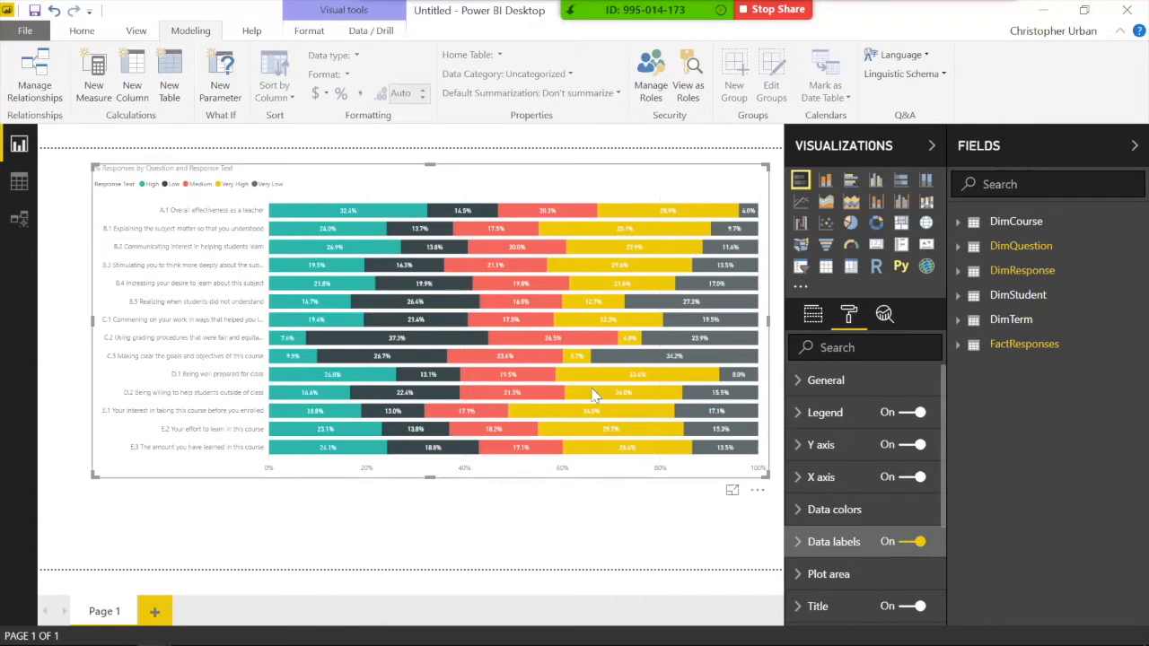
scroll(867, 461, "down", 3)
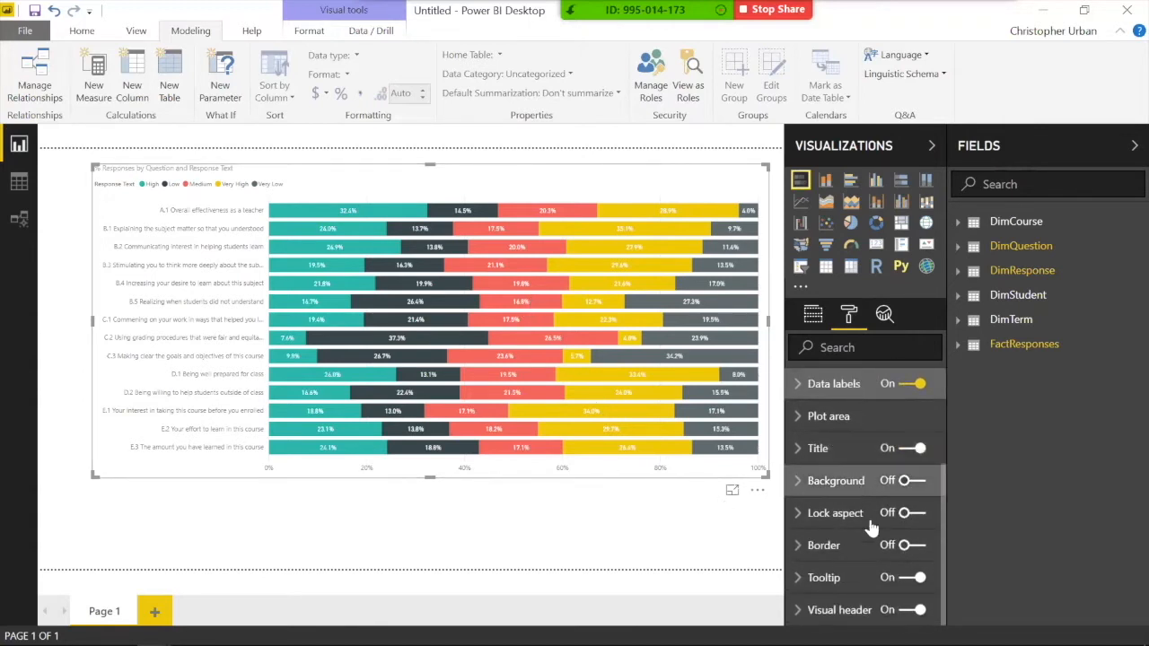
scroll(869, 525, "up", 1)
scroll(871, 530, "down", 1)
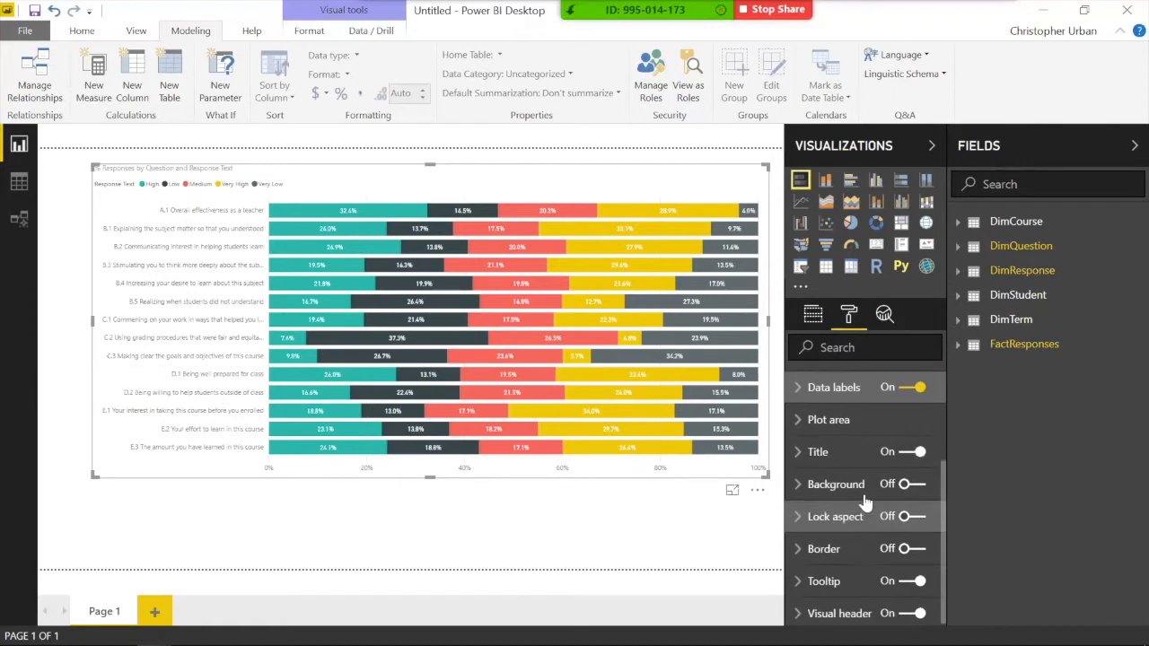
Step: Change the chart title text to '% Responses by Question and Response'
left_click(815, 455)
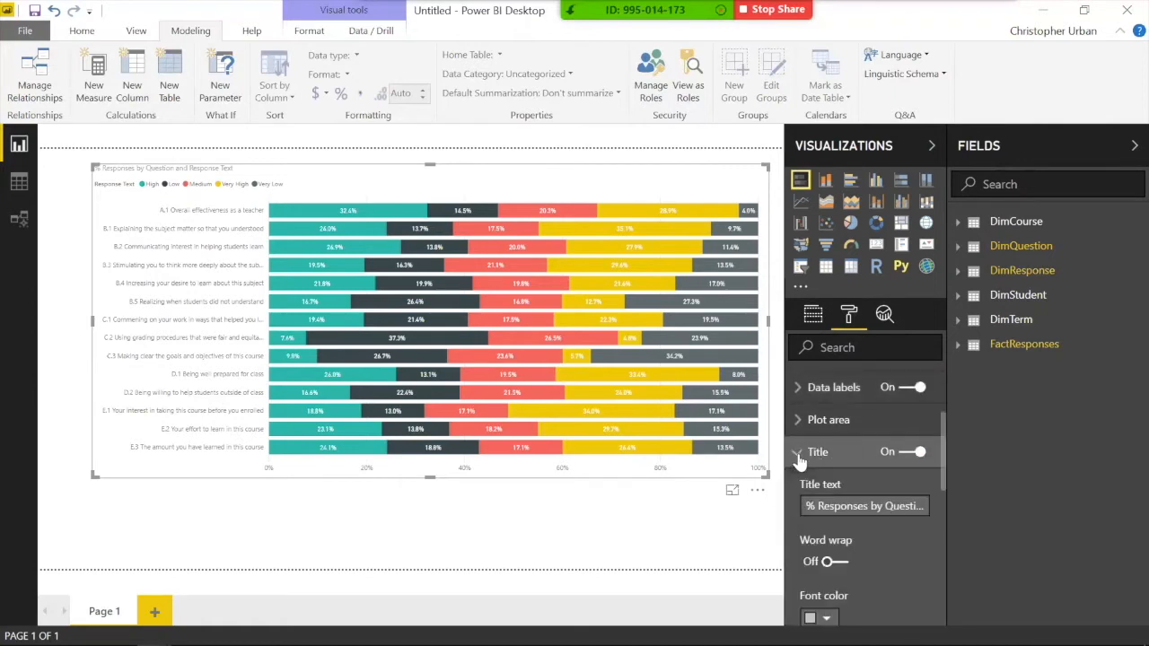
left_click(849, 507)
double_click(848, 506)
triple_click(848, 506)
type("% Responses by Ques")
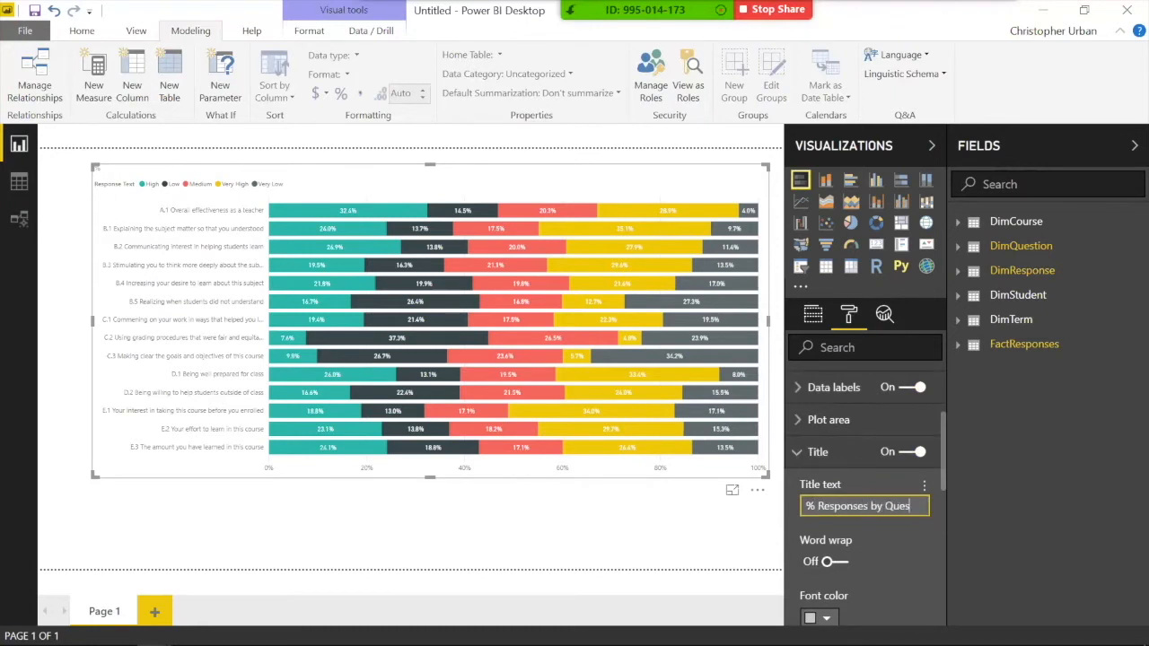
type("tion and")
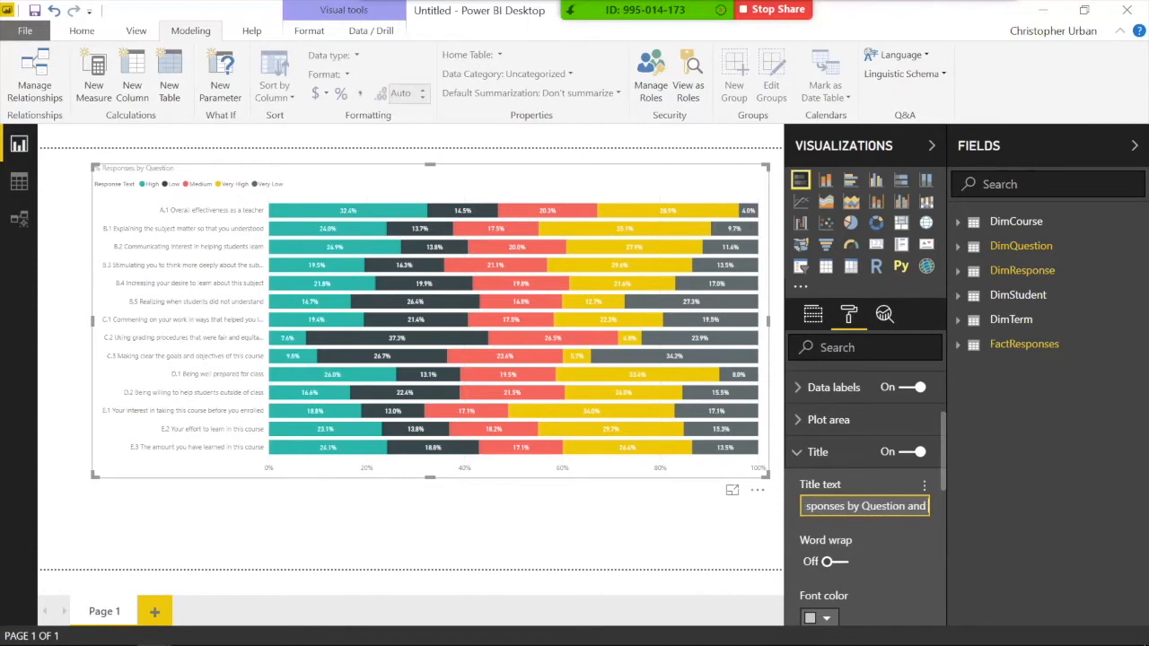
type(" Response")
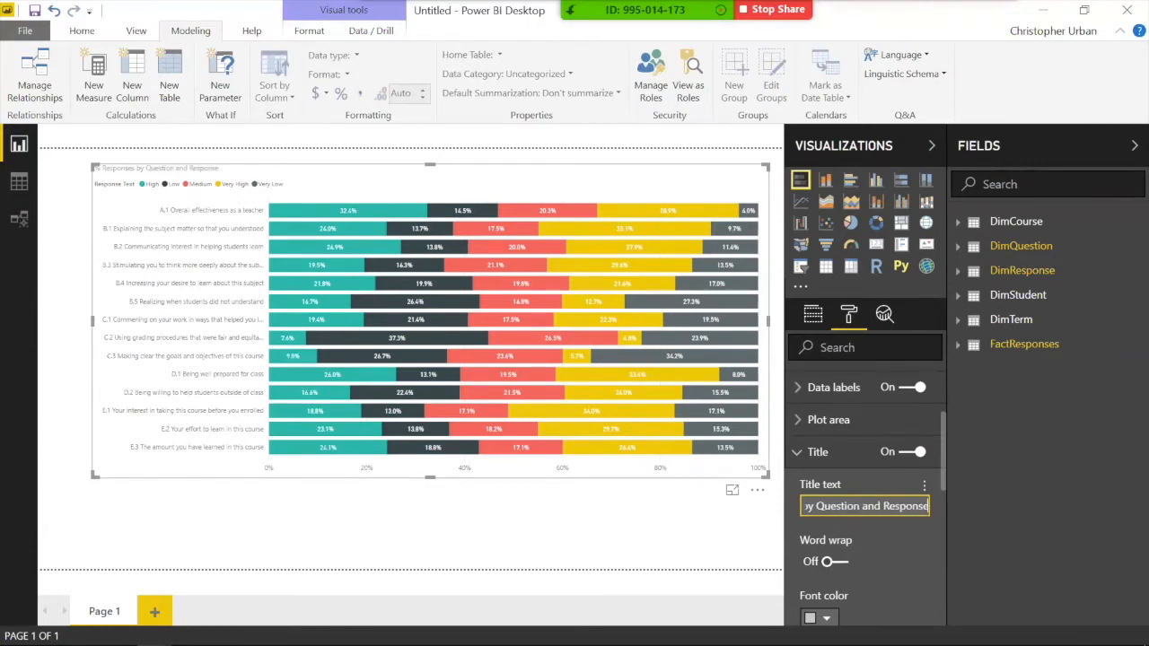
Step: Make the title font white on a mauve background
scroll(849, 534, "down", 1)
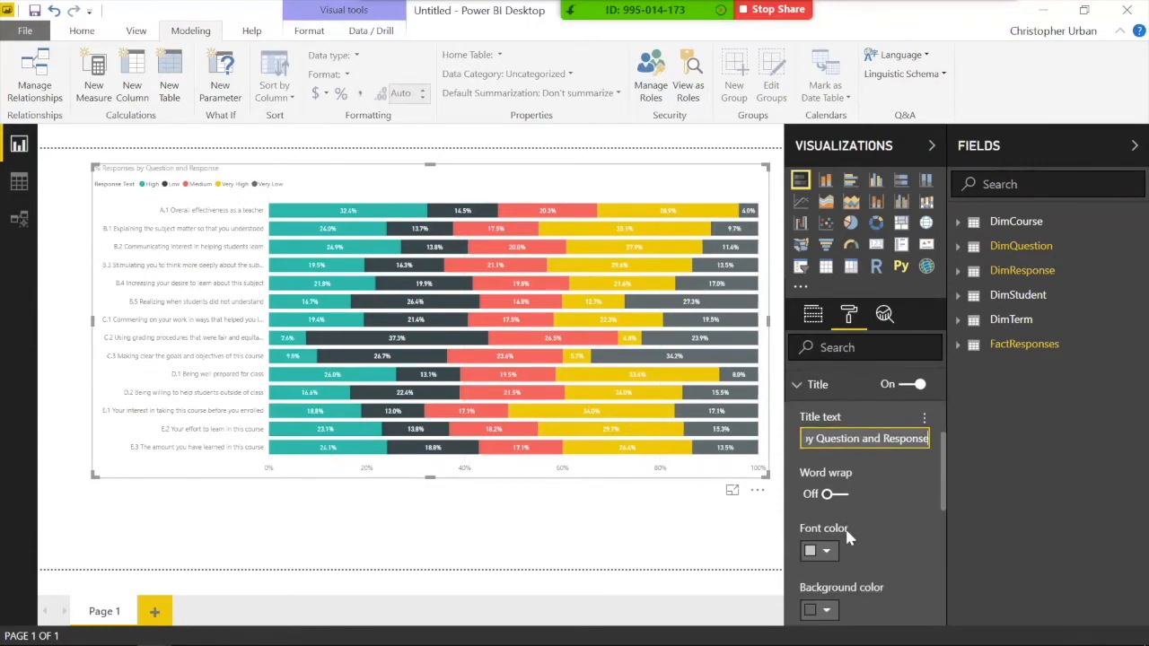
left_click(818, 551)
left_click(795, 476)
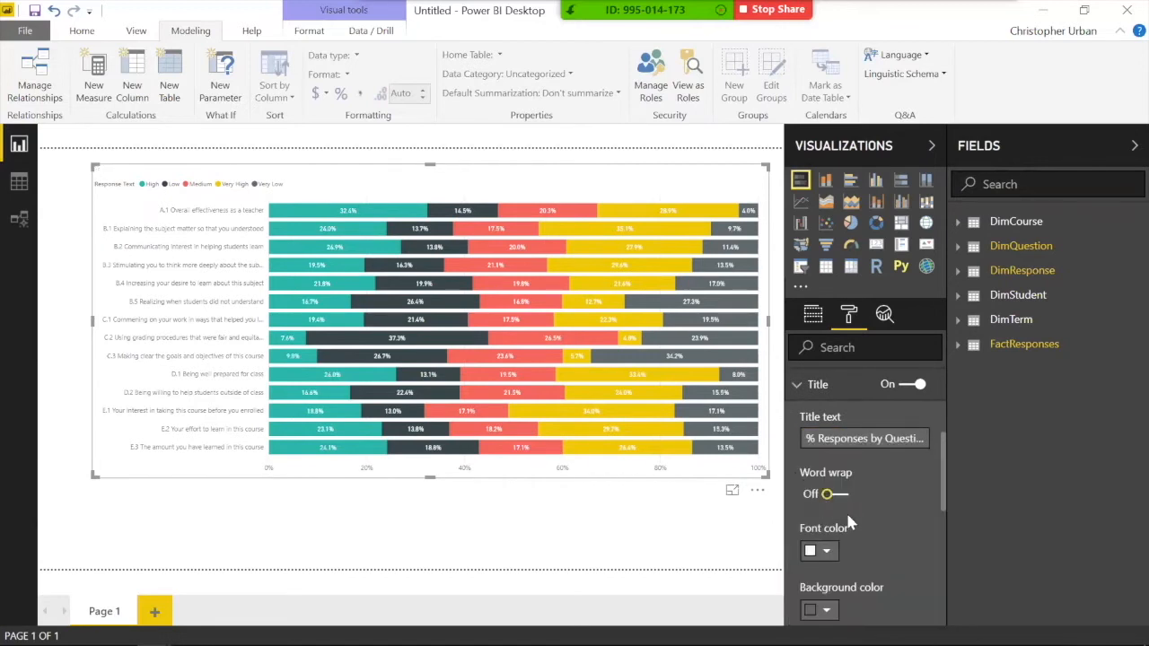
scroll(837, 529, "down", 1)
left_click(819, 520)
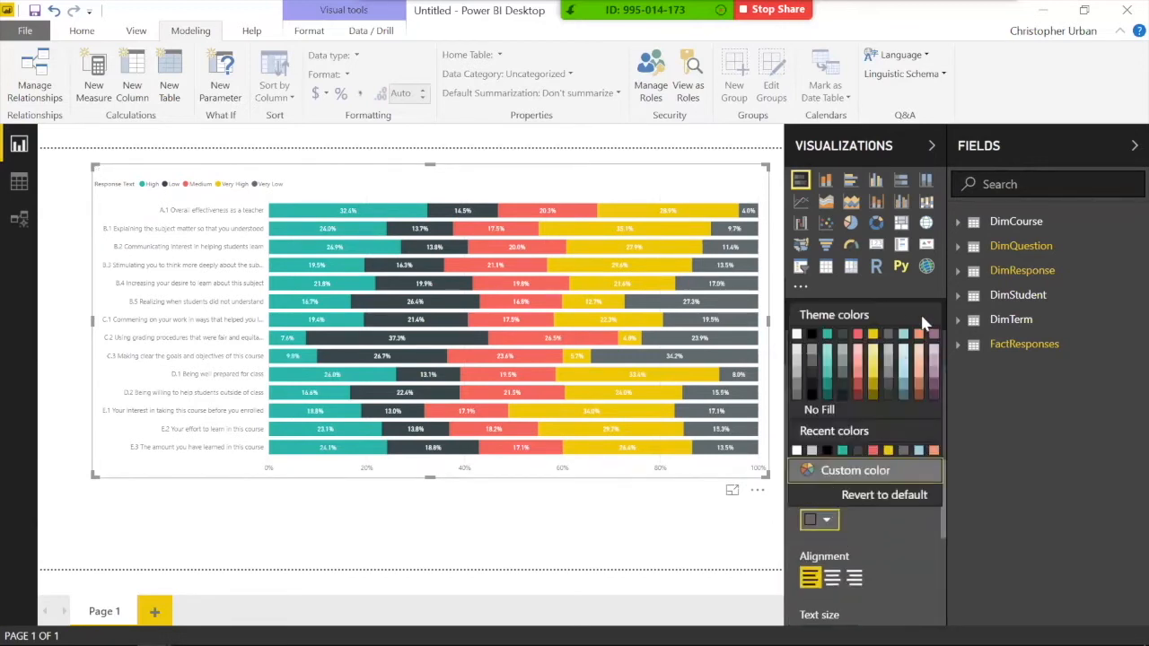
left_click(934, 334)
Step: Centre the chart title and raise its text size to 13
left_click(832, 578)
scroll(843, 570, "down", 1)
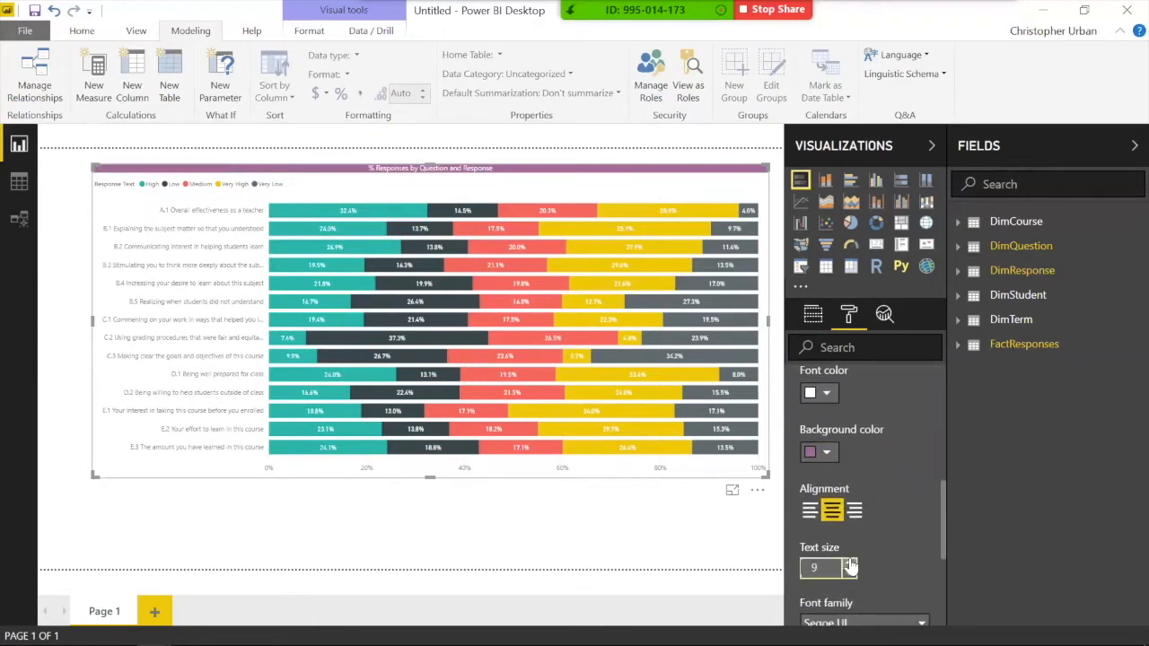
left_click(849, 562)
left_click(849, 563)
left_click(849, 563)
left_click(849, 563)
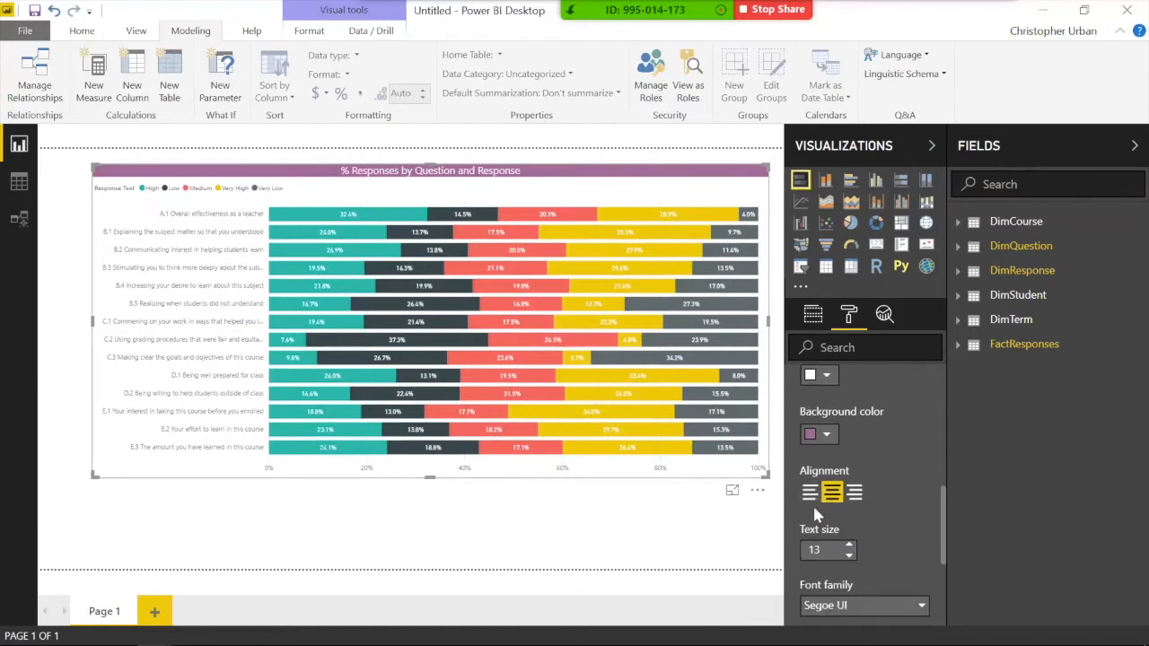
scroll(813, 503, "down", 1)
scroll(812, 504, "up", 2)
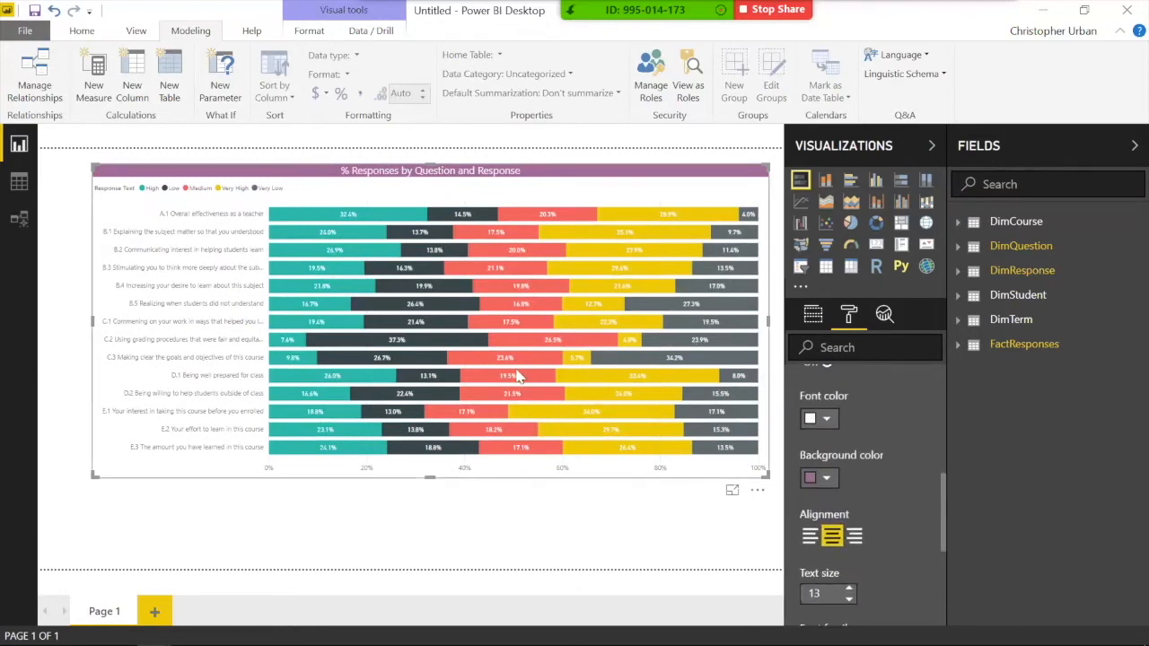
scroll(845, 425, "up", 3)
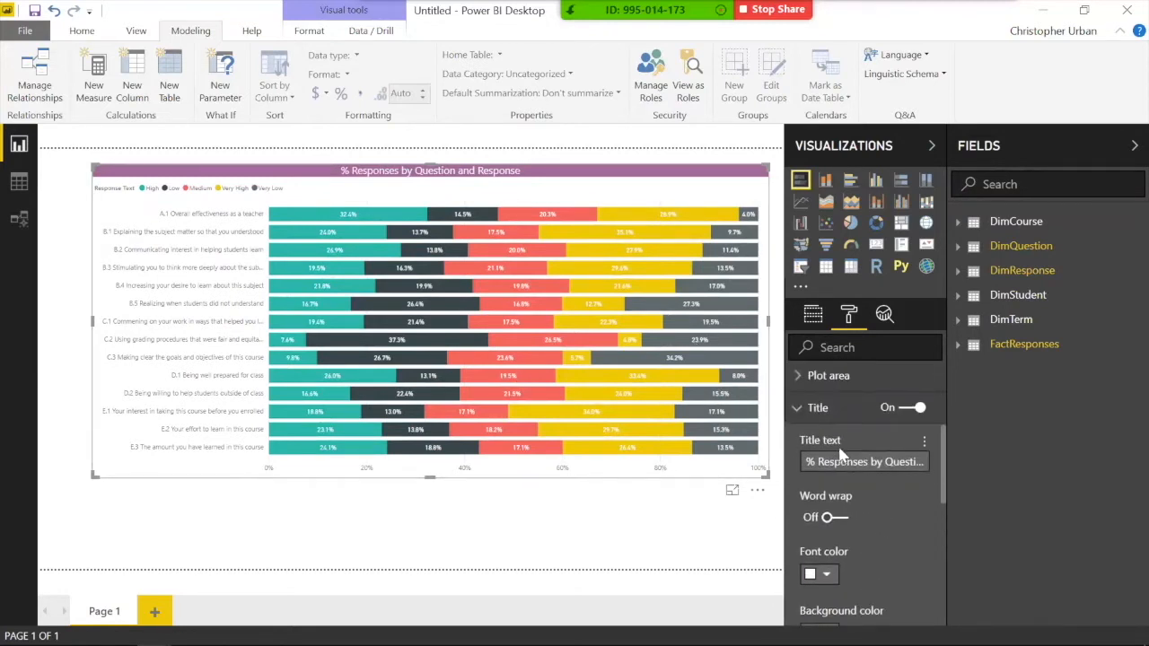
scroll(838, 456, "up", 2)
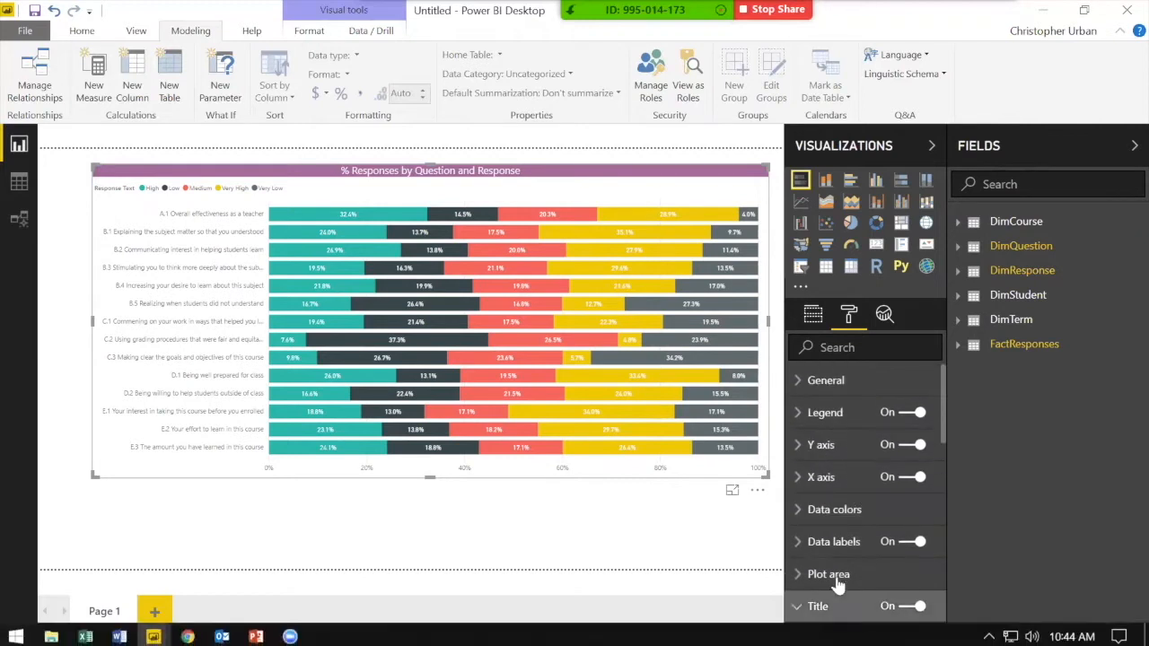
Step: In Data colors, make the Low bars dark red and the Very High bars dark teal
left_click(832, 510)
scroll(824, 519, "down", 1)
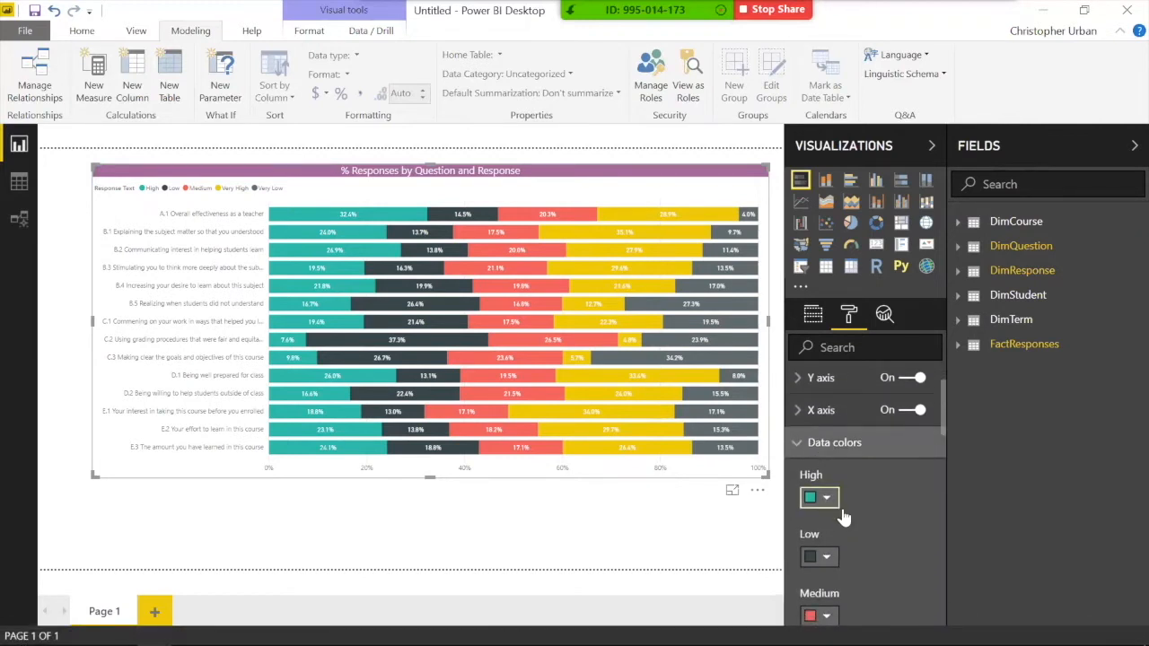
scroll(827, 504, "down", 2)
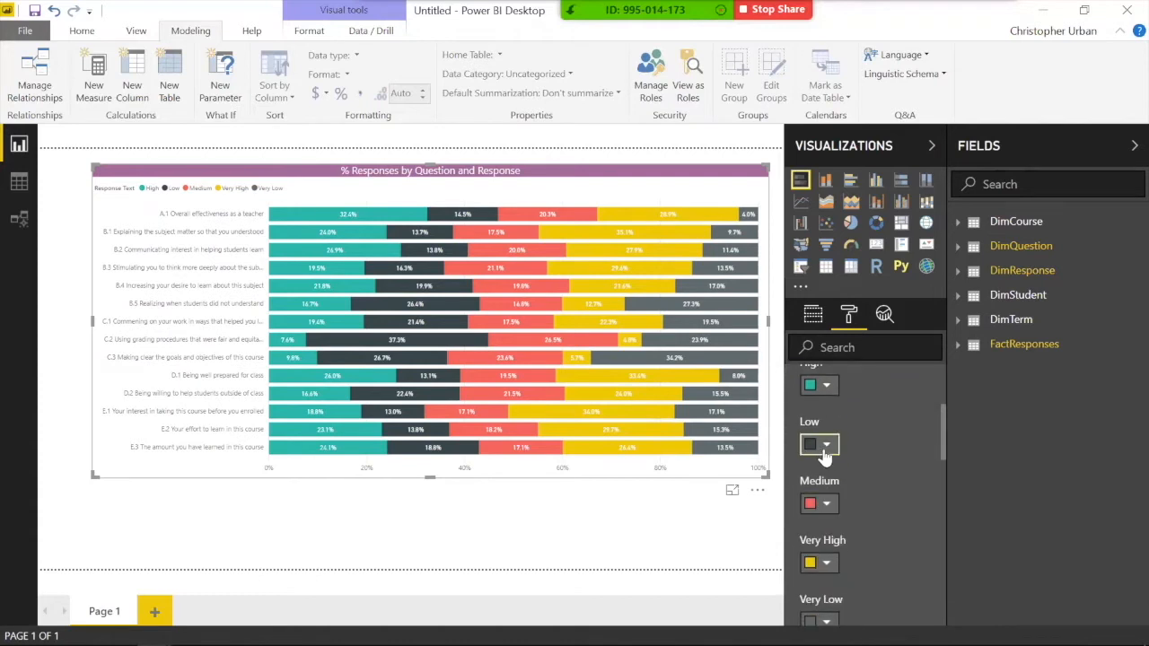
left_click(824, 449)
left_click(855, 328)
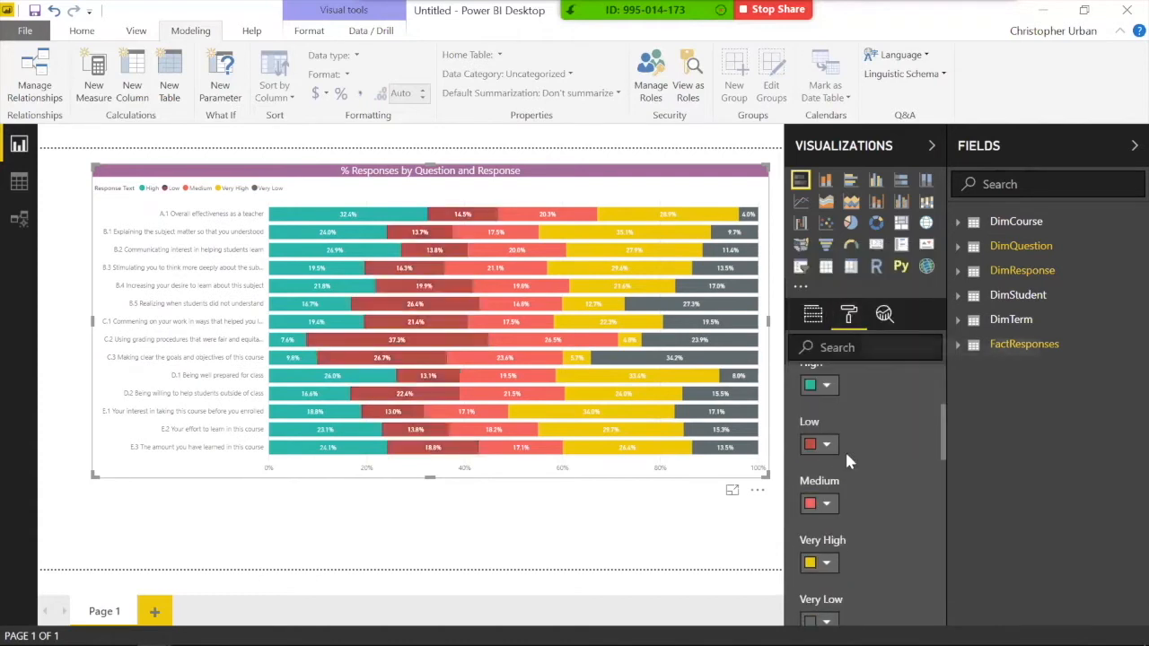
left_click(826, 566)
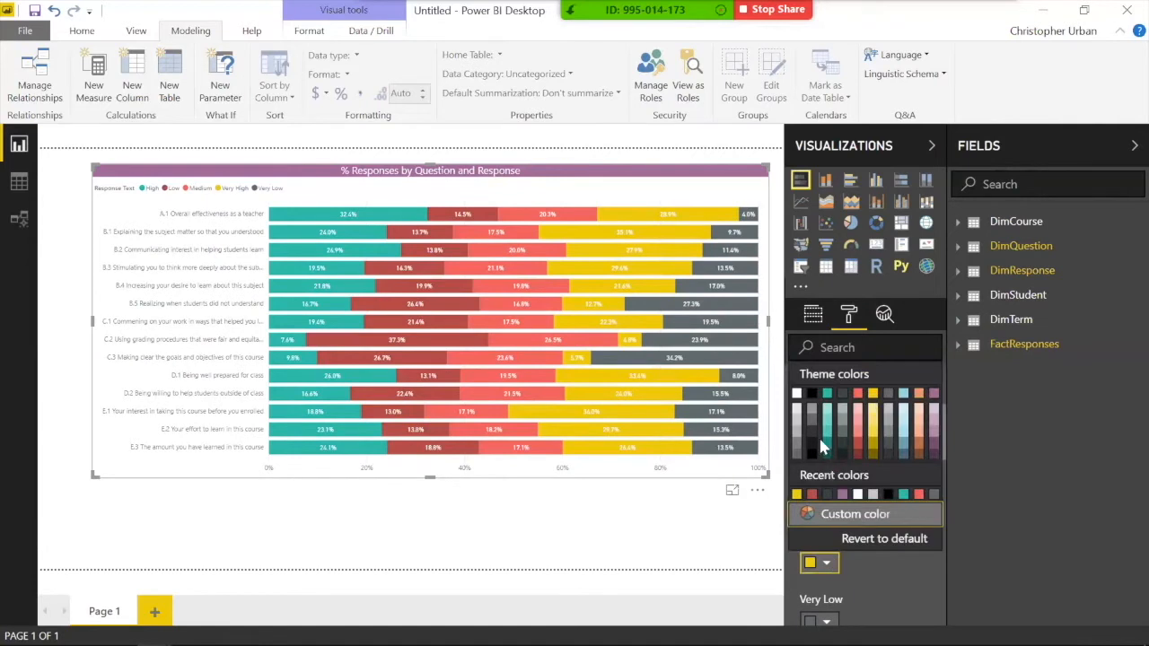
left_click(827, 443)
scroll(835, 503, "down", 1)
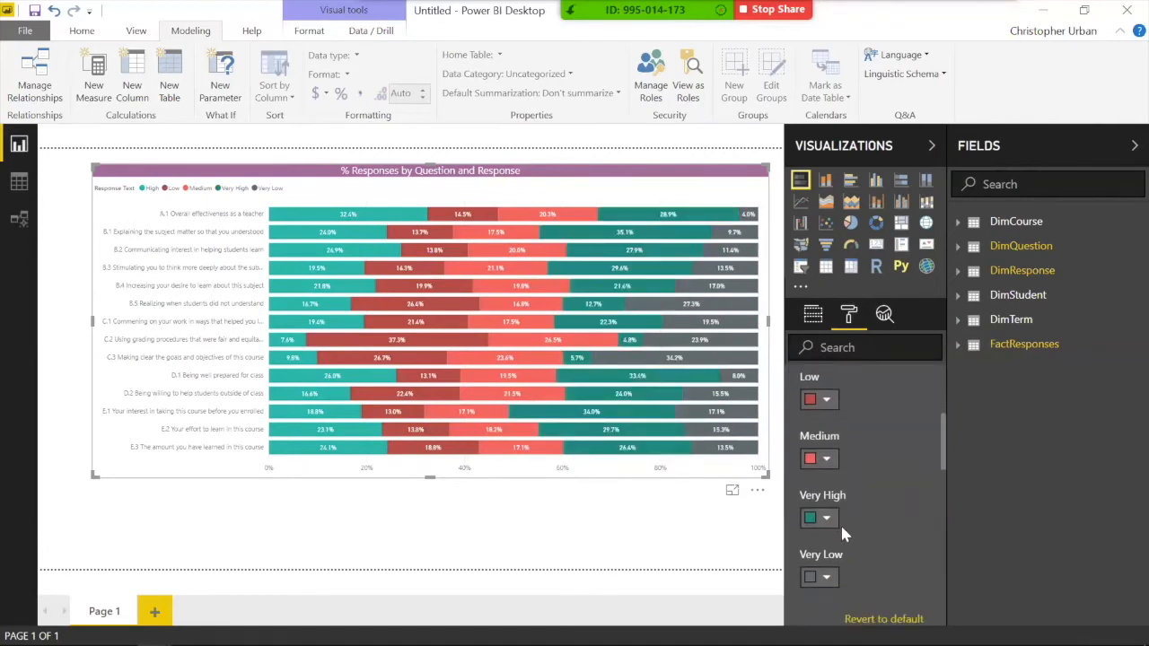
Step: Make Very Low dark red, Low salmon red and Medium yellow
left_click(826, 577)
left_click(857, 461)
left_click(819, 401)
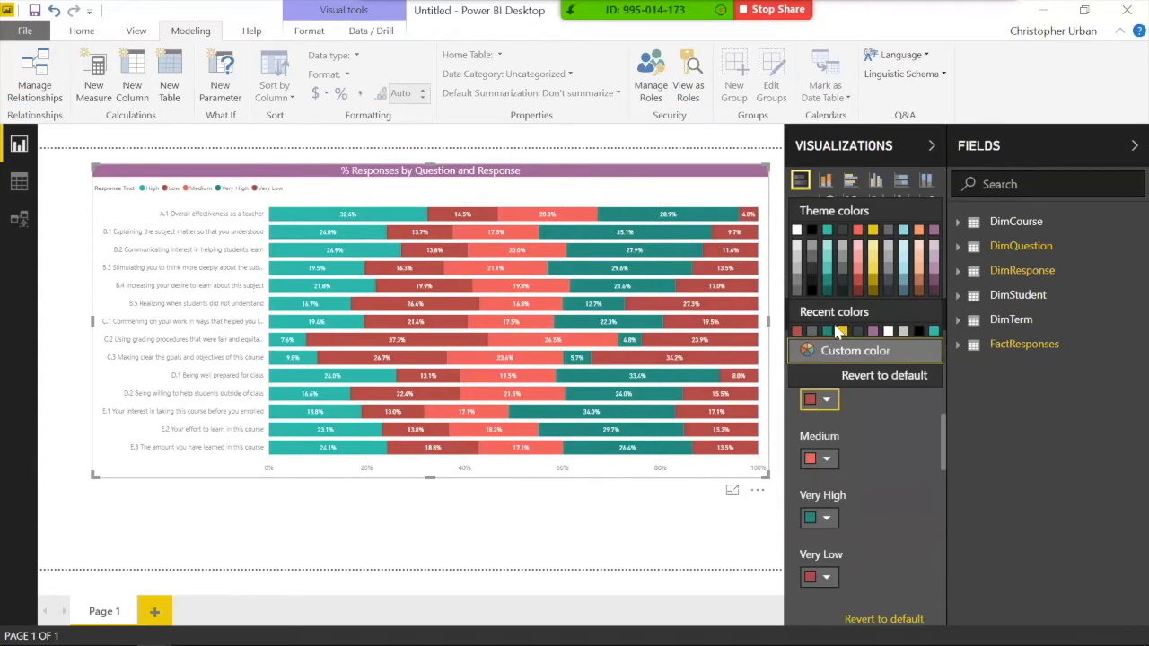
left_click(857, 230)
left_click(826, 459)
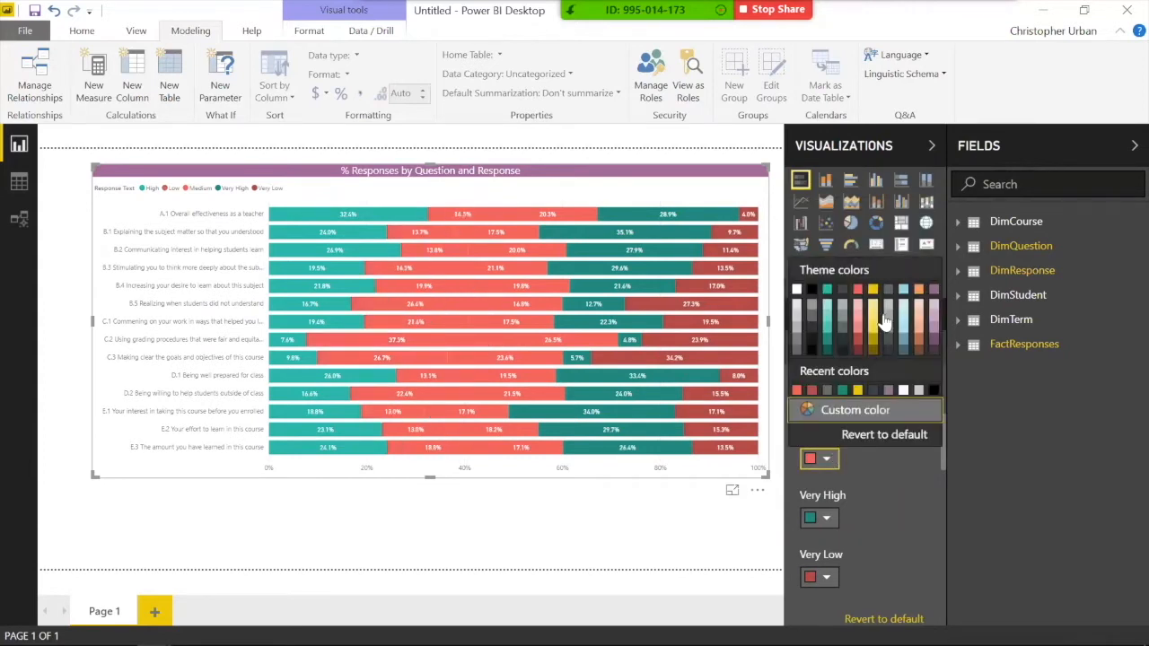
left_click(872, 289)
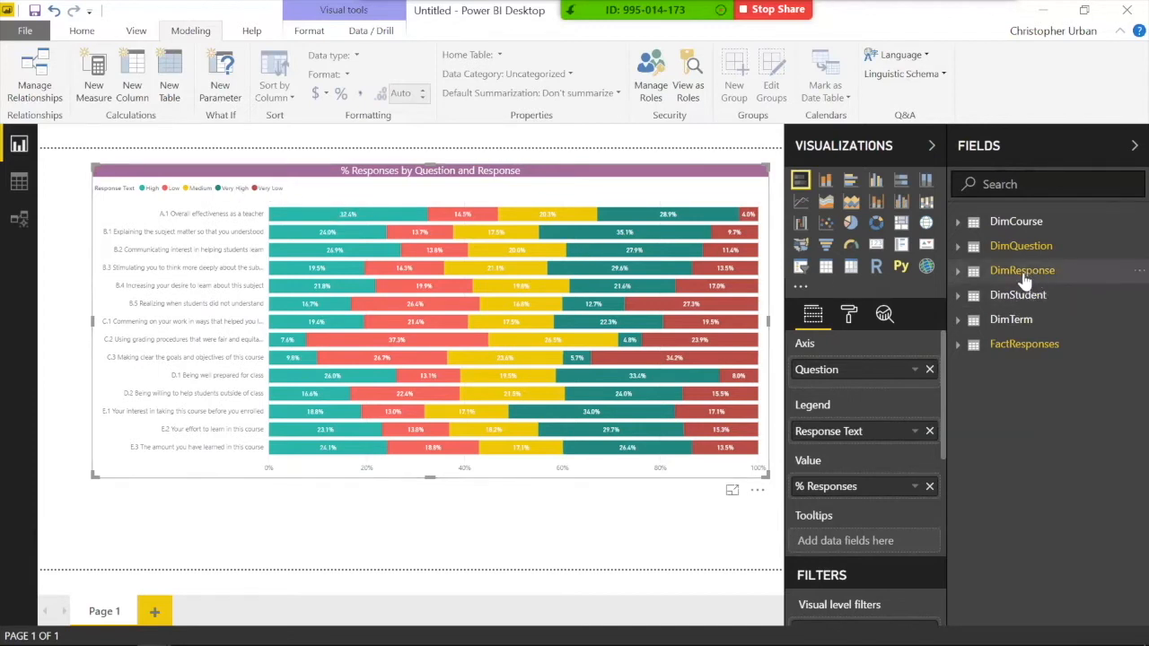
Step: Expand the DimResponse table and select its Response Text field
left_click(958, 272)
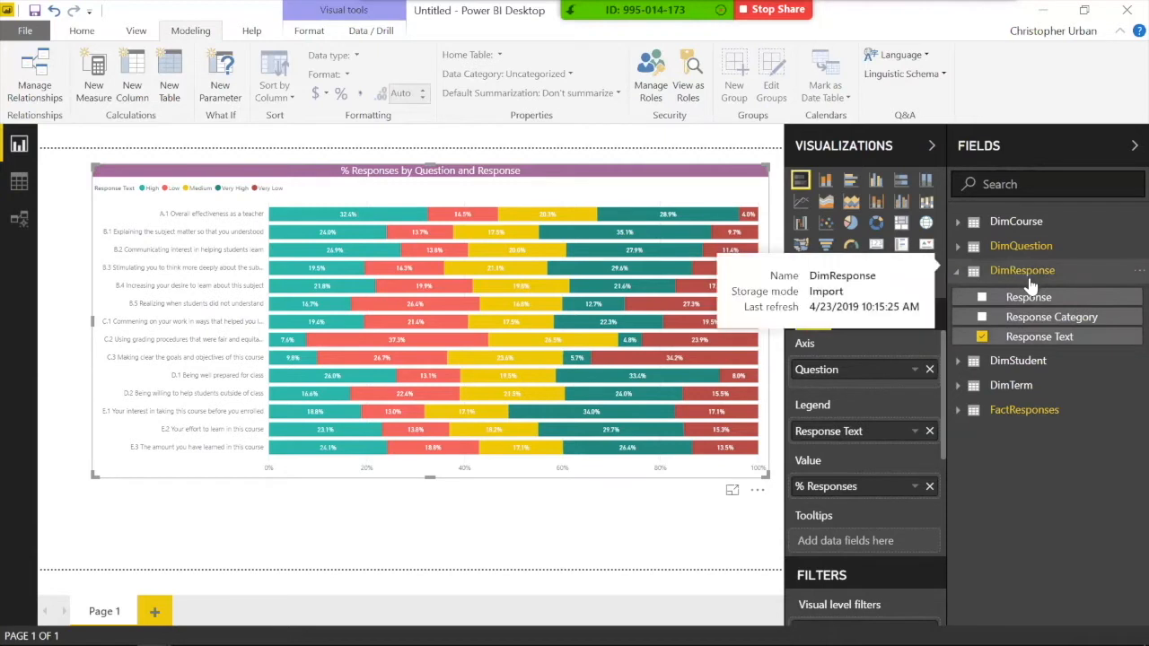
left_click(1037, 338)
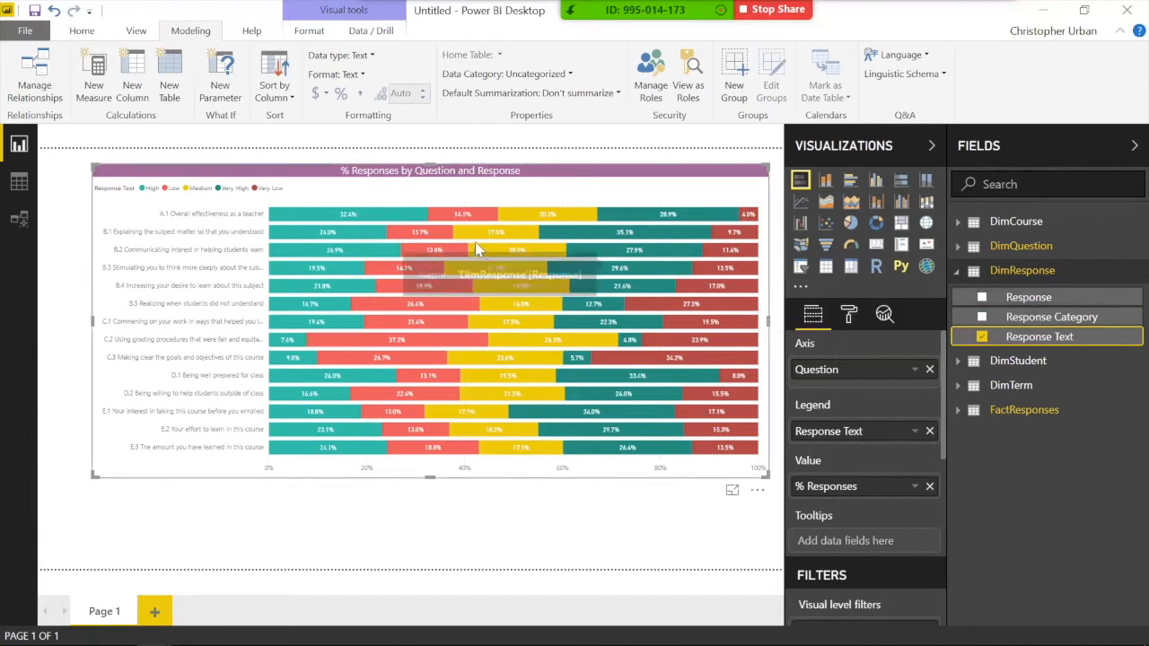
left_click(284, 96)
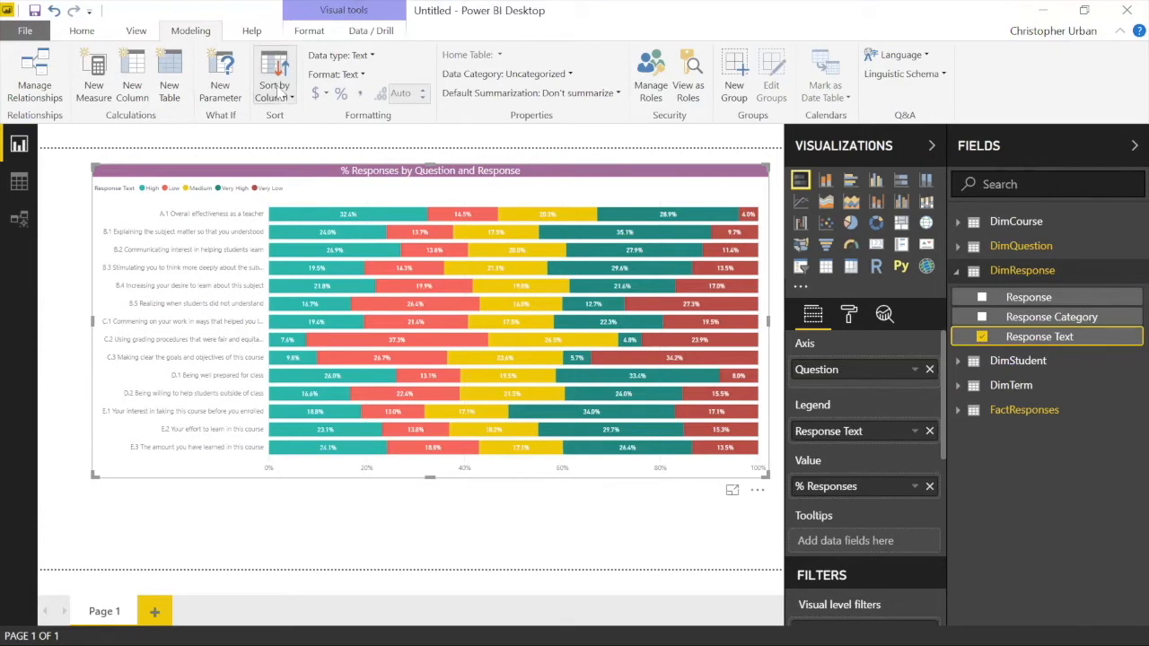
Step: Sort Response Text by the Response column, then confirm the sort setting
left_click(281, 97)
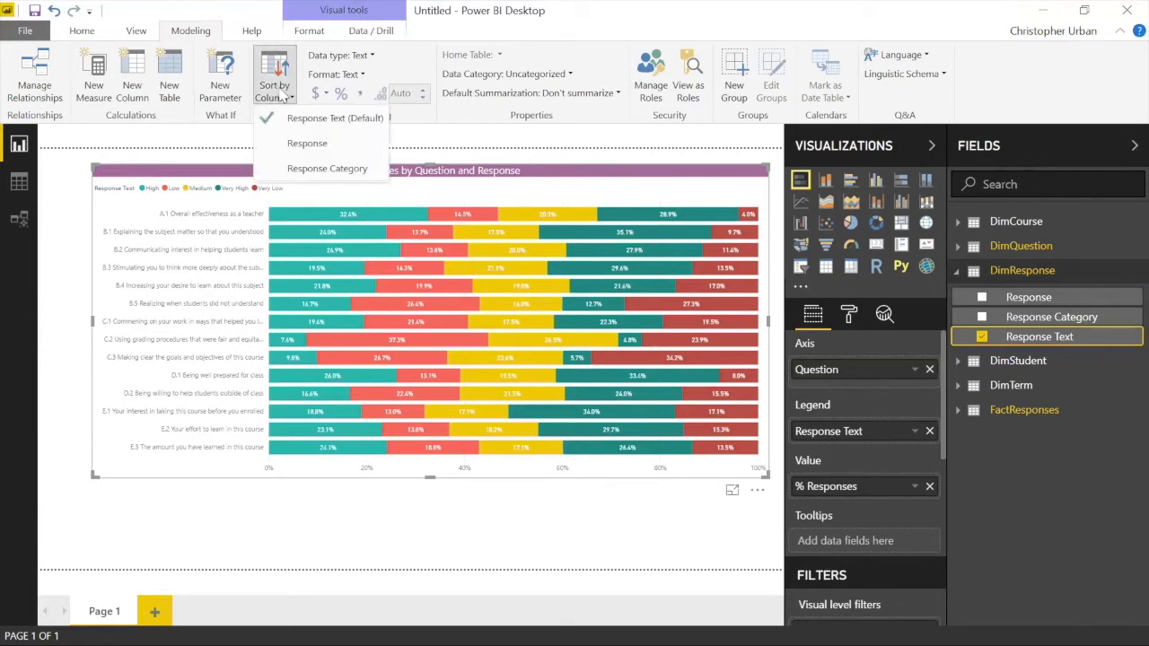
left_click(314, 148)
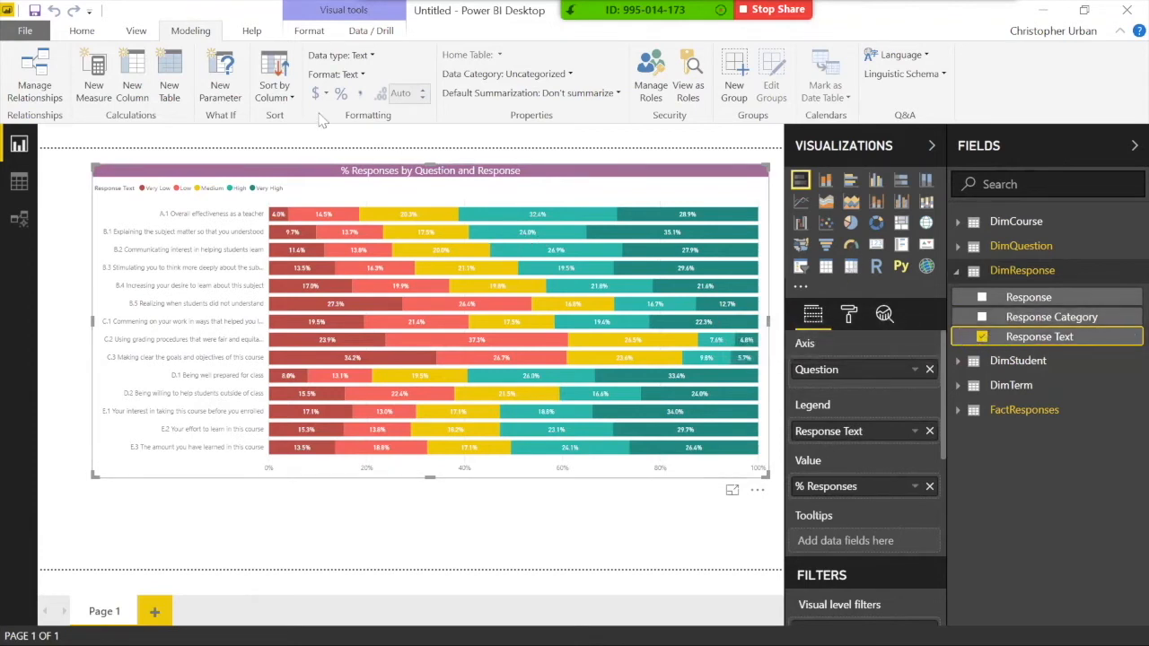
left_click(285, 97)
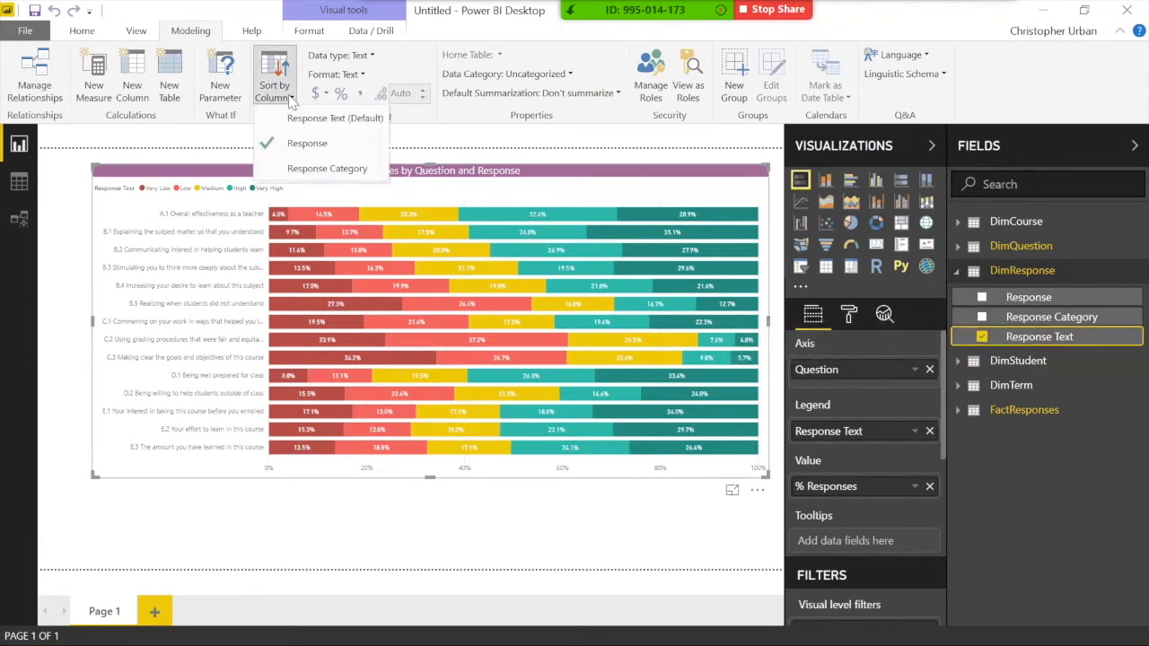
left_click(307, 146)
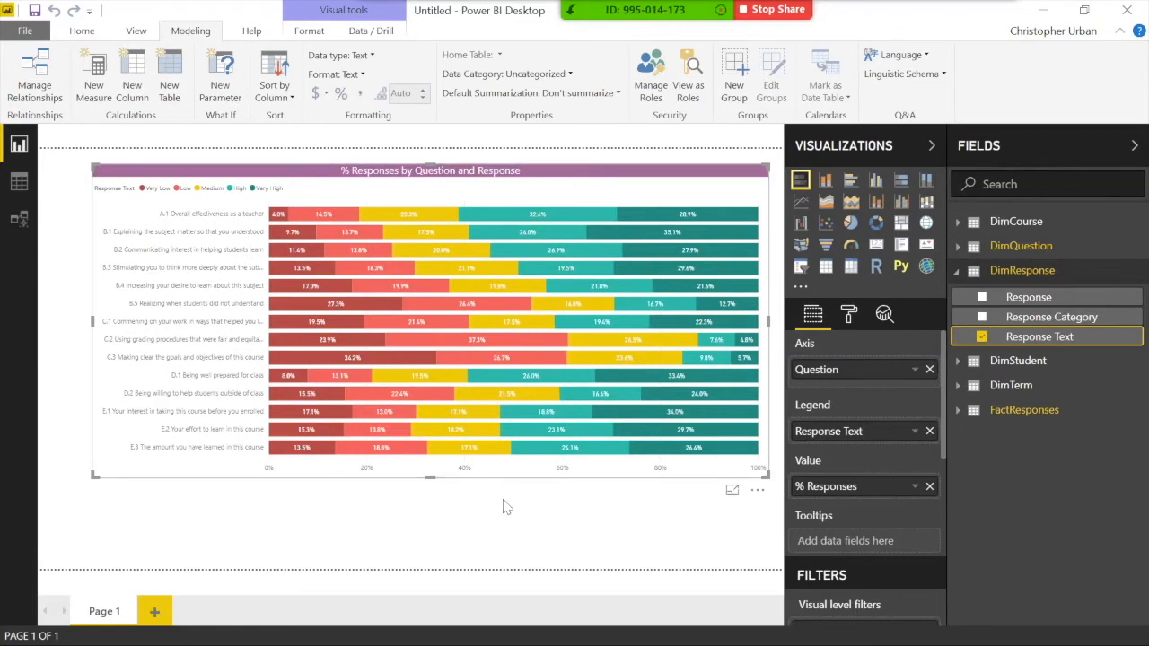
Step: Set the legend text size to 10
left_click(848, 313)
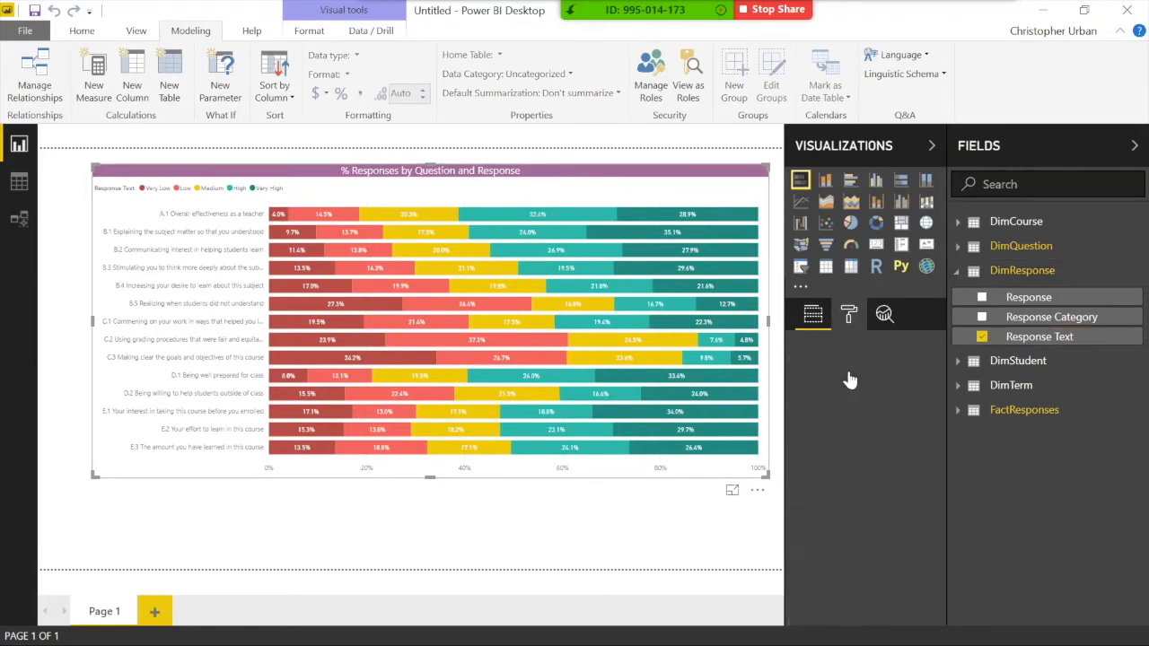
left_click(824, 412)
scroll(838, 498, "down", 5)
left_click(848, 517)
left_click(849, 517)
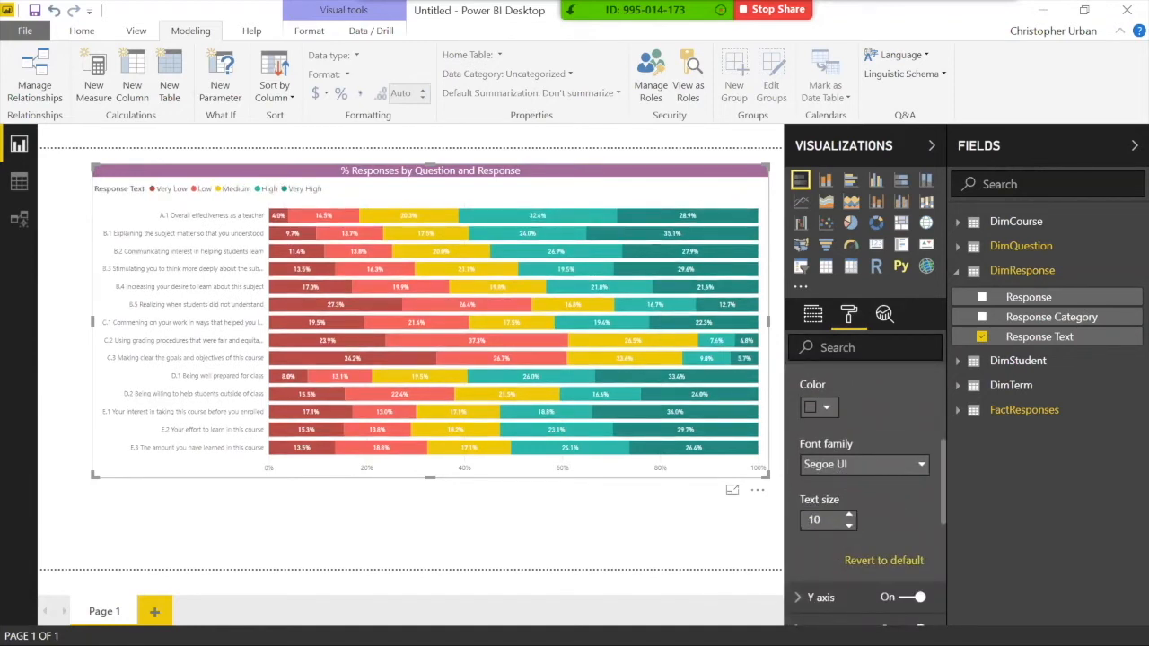
scroll(844, 403, "up", 5)
left_click(824, 404)
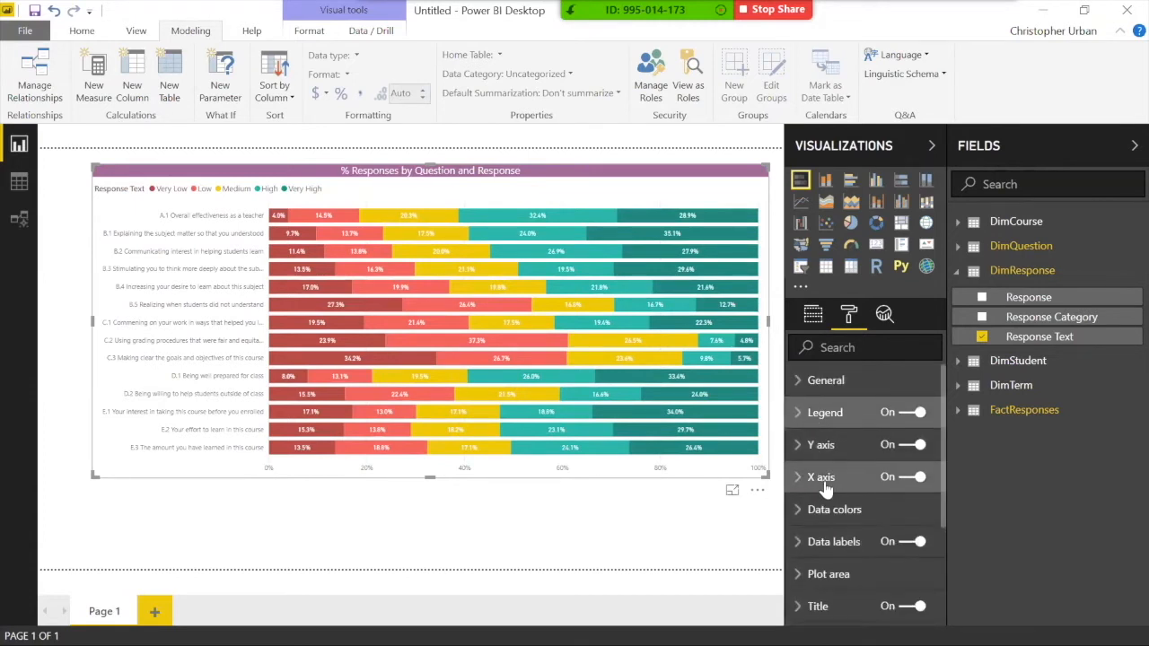
Step: Set the Y axis text size to 13 and its maximum size to 50%
scroll(821, 485, "down", 3)
scroll(808, 453, "up", 2)
left_click(802, 406)
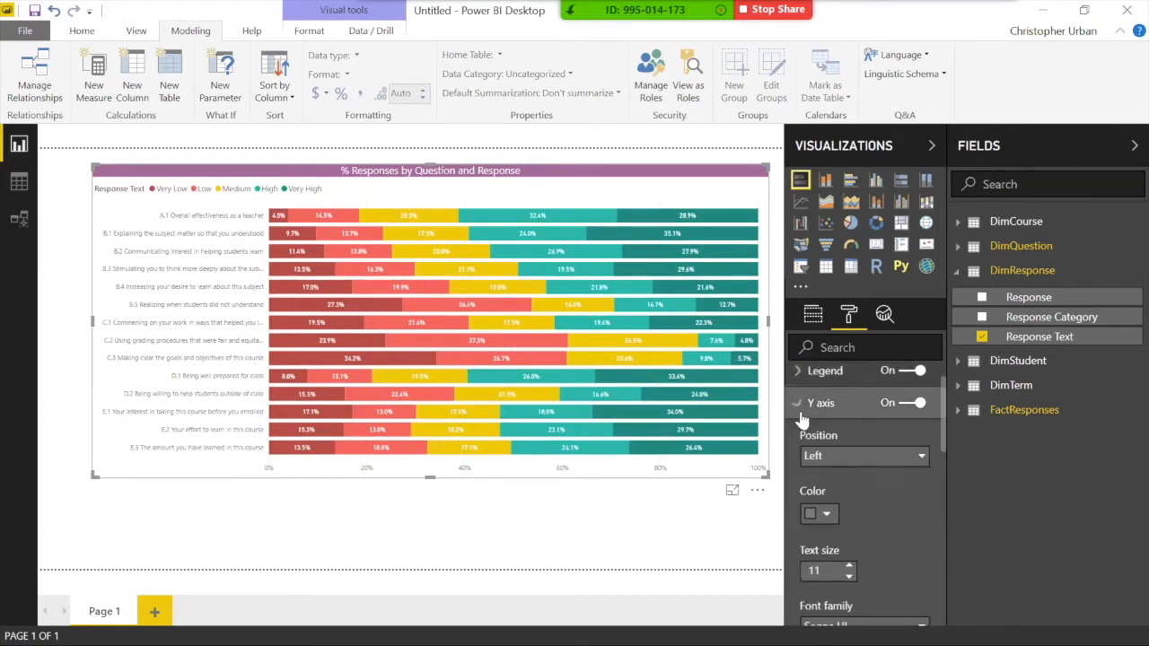
scroll(804, 422, "down", 3)
left_click(850, 453)
left_click(849, 454)
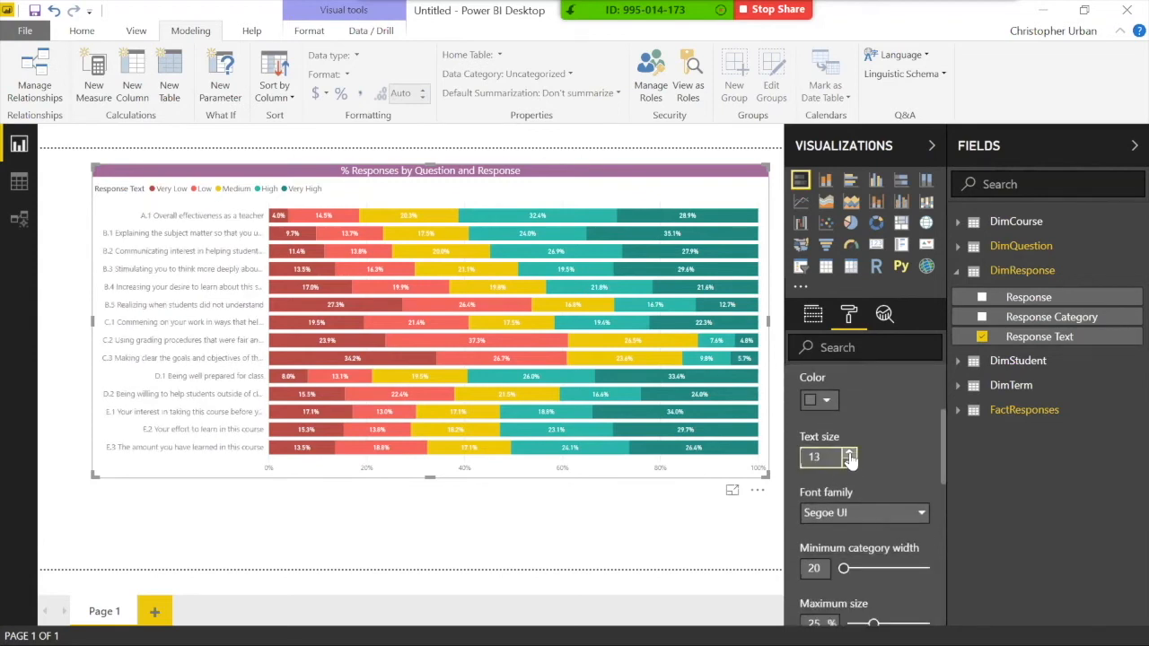
scroll(844, 509, "down", 2)
left_click_drag(874, 556, 924, 558)
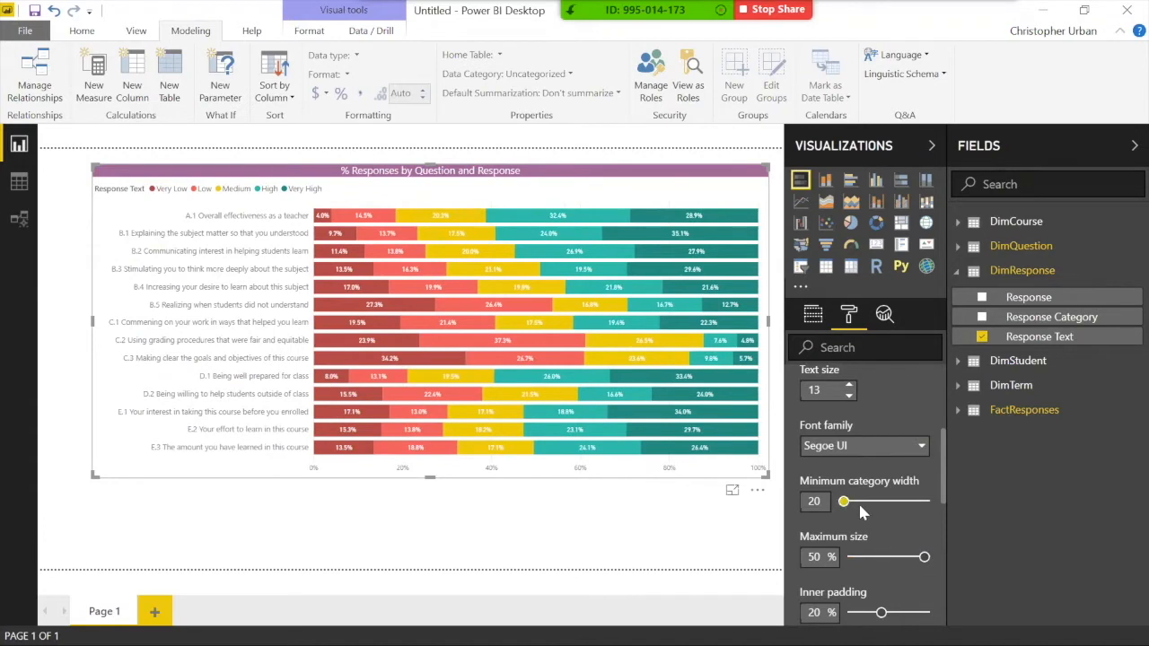
scroll(858, 502, "up", 5)
left_click(821, 446)
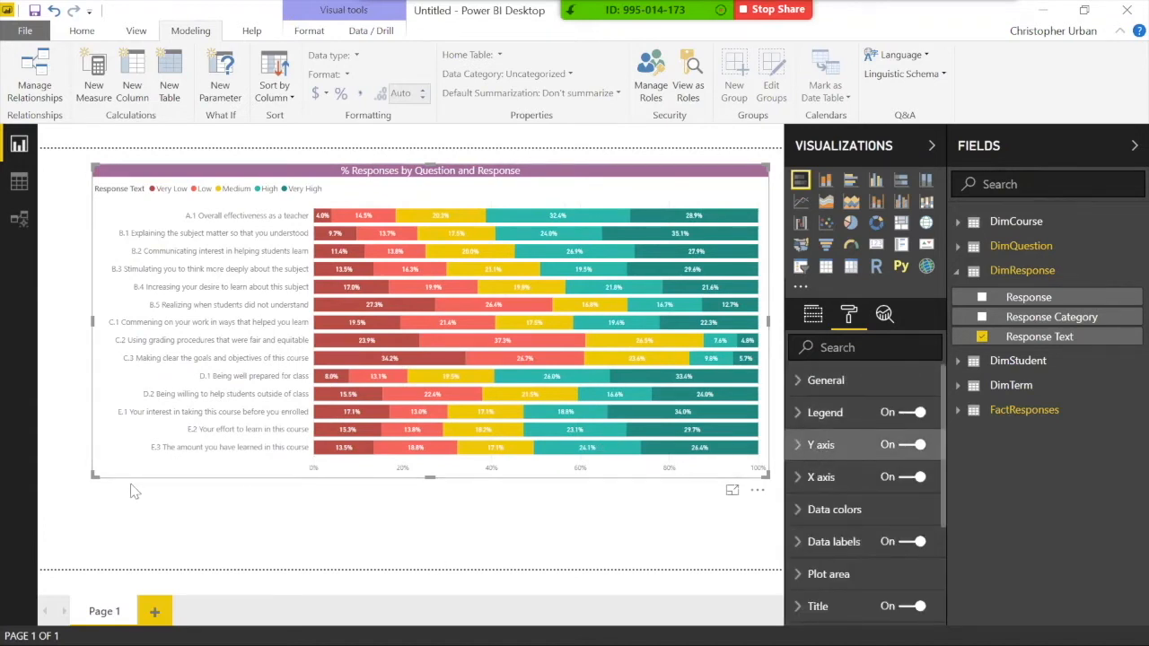
Step: Shrink the bar chart from its bottom-left corner, nudge it up, and reselect it
left_click_drag(93, 476, 221, 413)
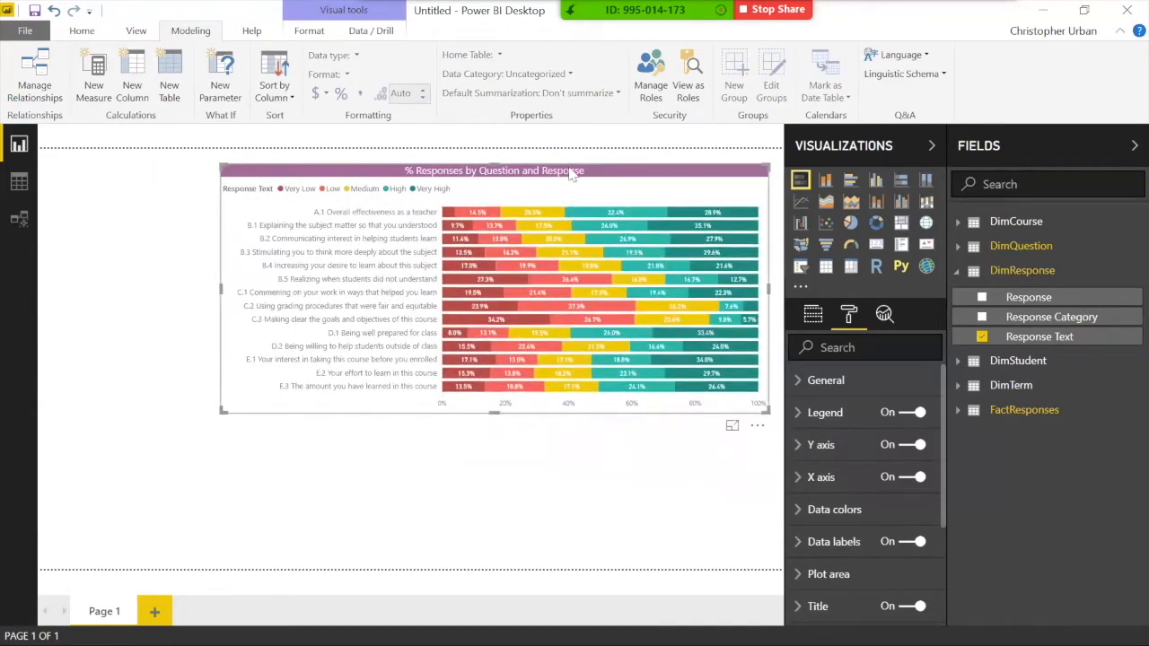
left_click_drag(573, 170, 572, 167)
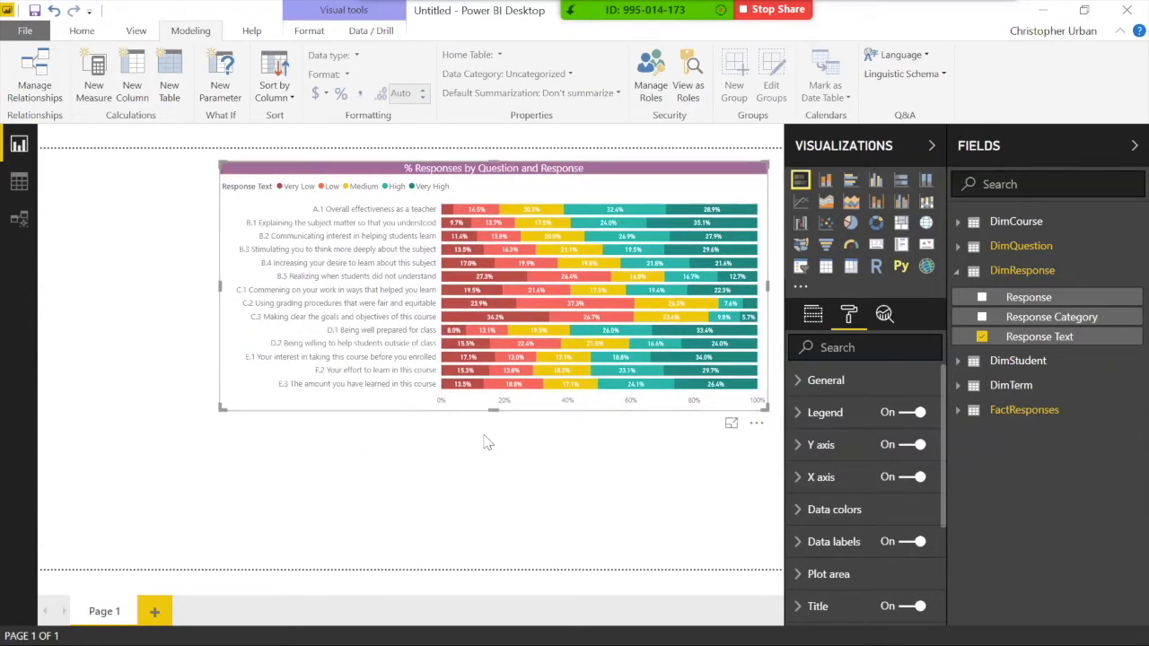
left_click(812, 313)
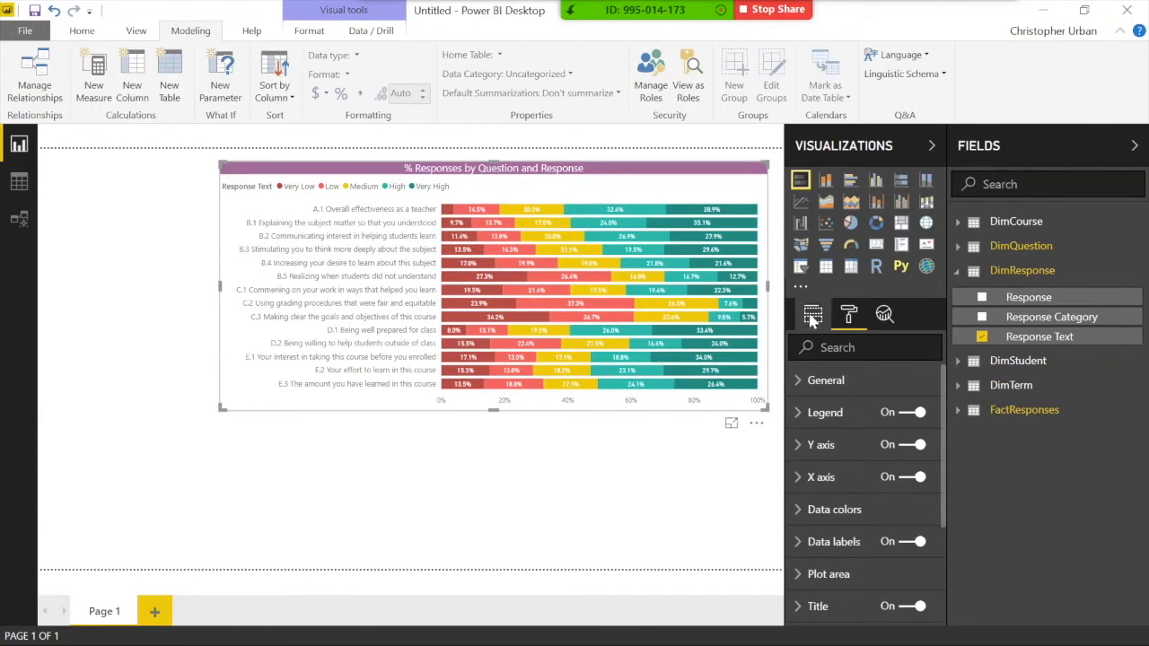
left_click(396, 539)
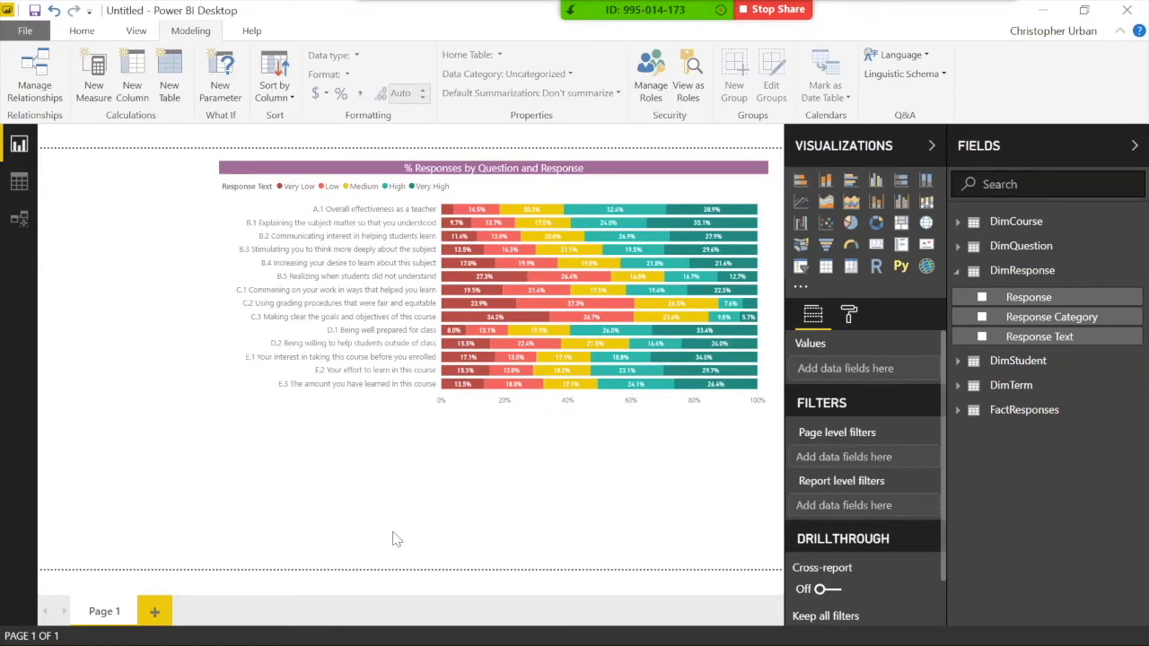
left_click(236, 383)
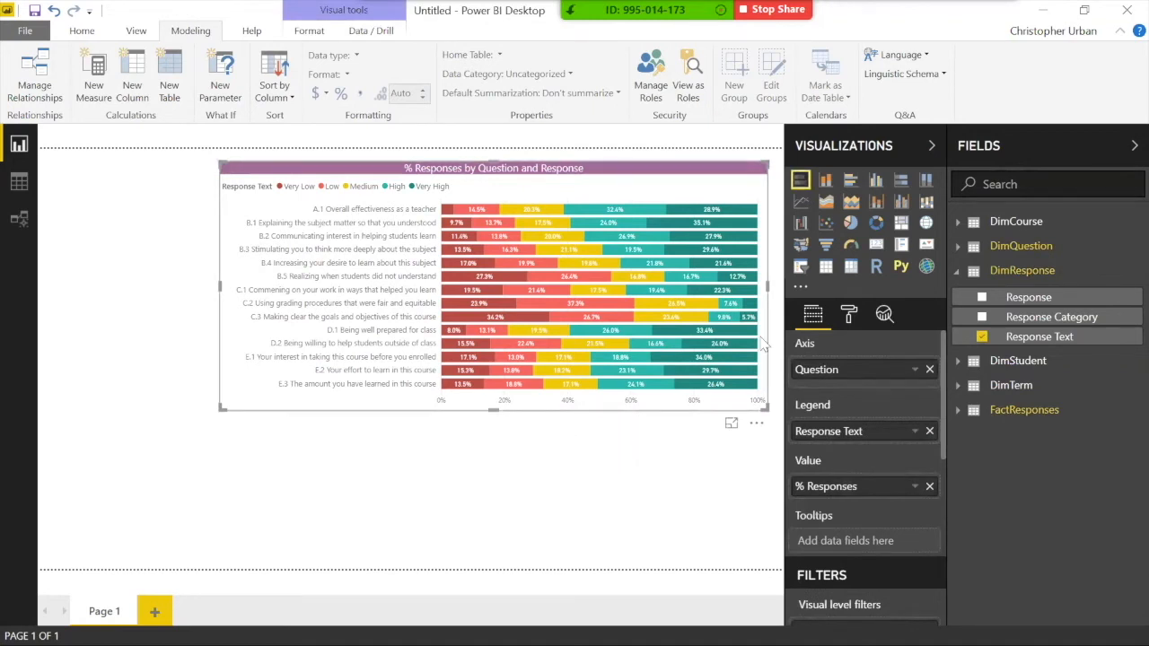
left_click(850, 316)
scroll(848, 539, "down", 4)
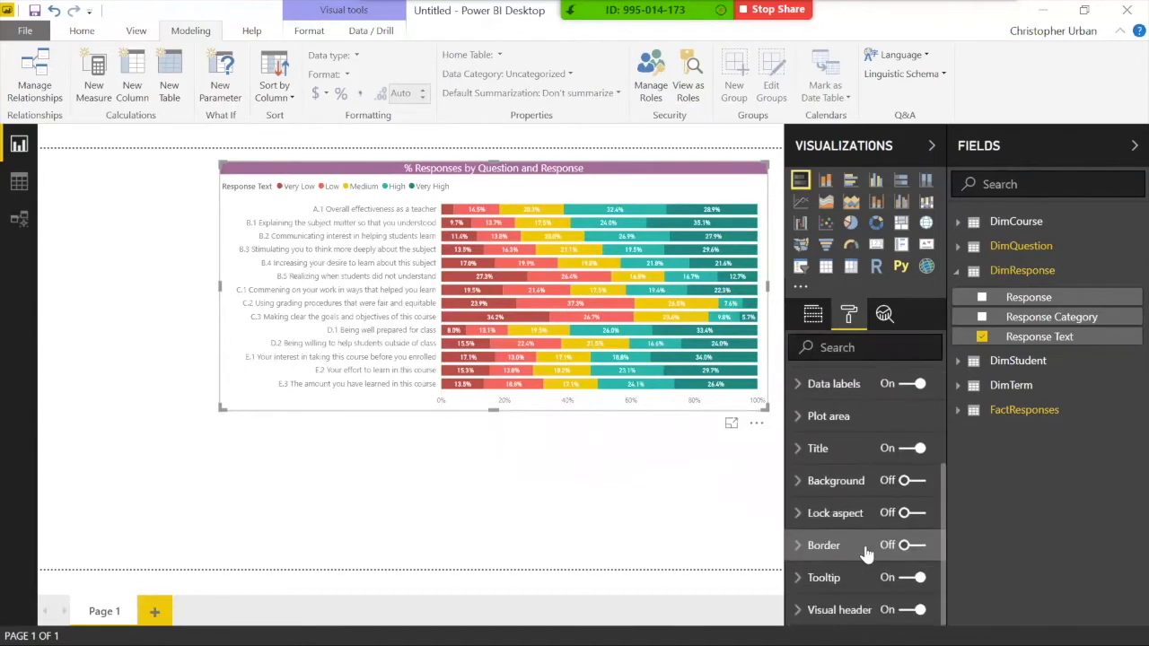
left_click(908, 545)
left_click(526, 477)
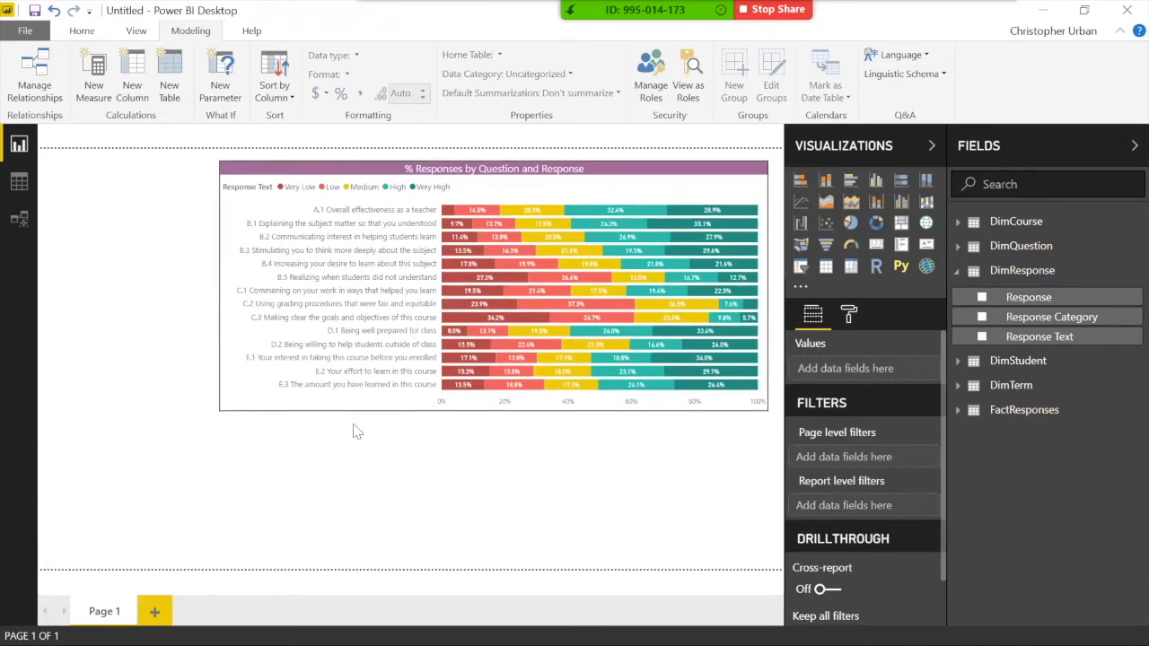
left_click(490, 180)
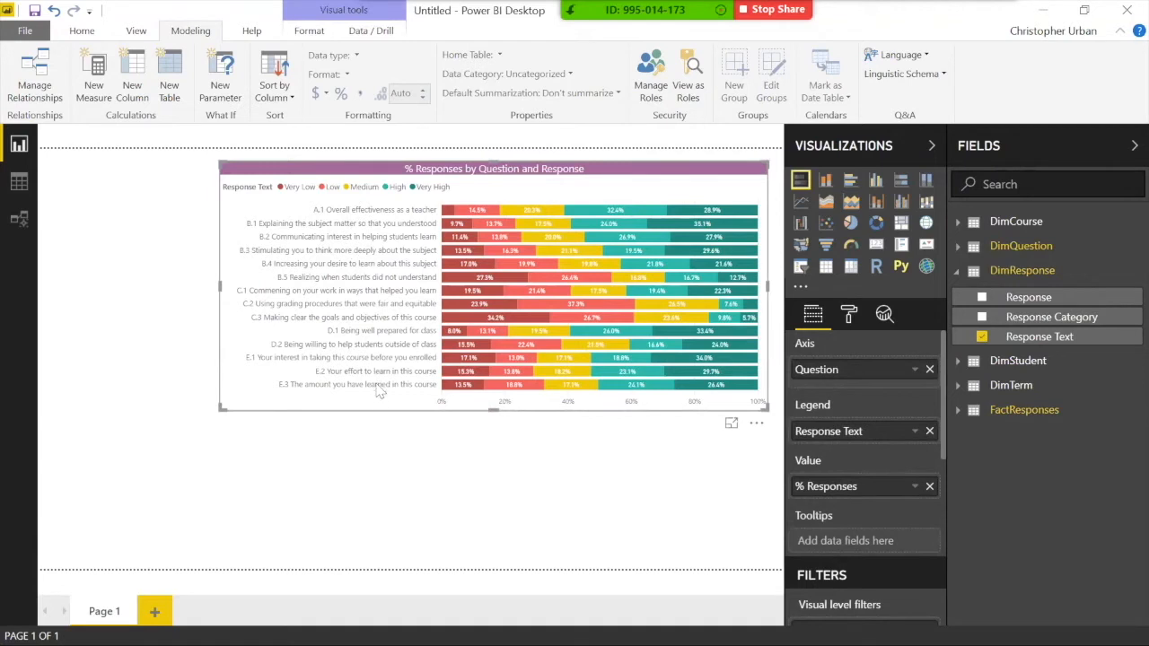
left_click(380, 452)
left_click(355, 414)
Step: Resize the chart into the upper centre of the page, then paste a copy lower down
mouse_move(357, 402)
left_mouse_down()
mouse_move(361, 388)
mouse_move(359, 403)
left_mouse_up()
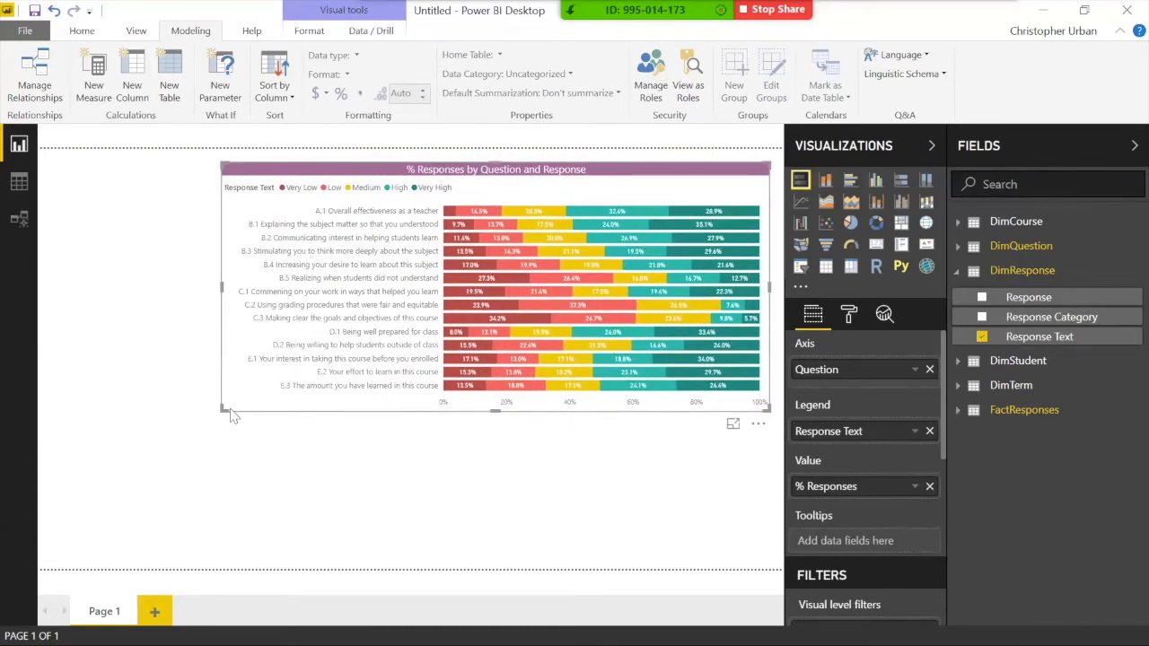
left_click_drag(230, 411, 303, 375)
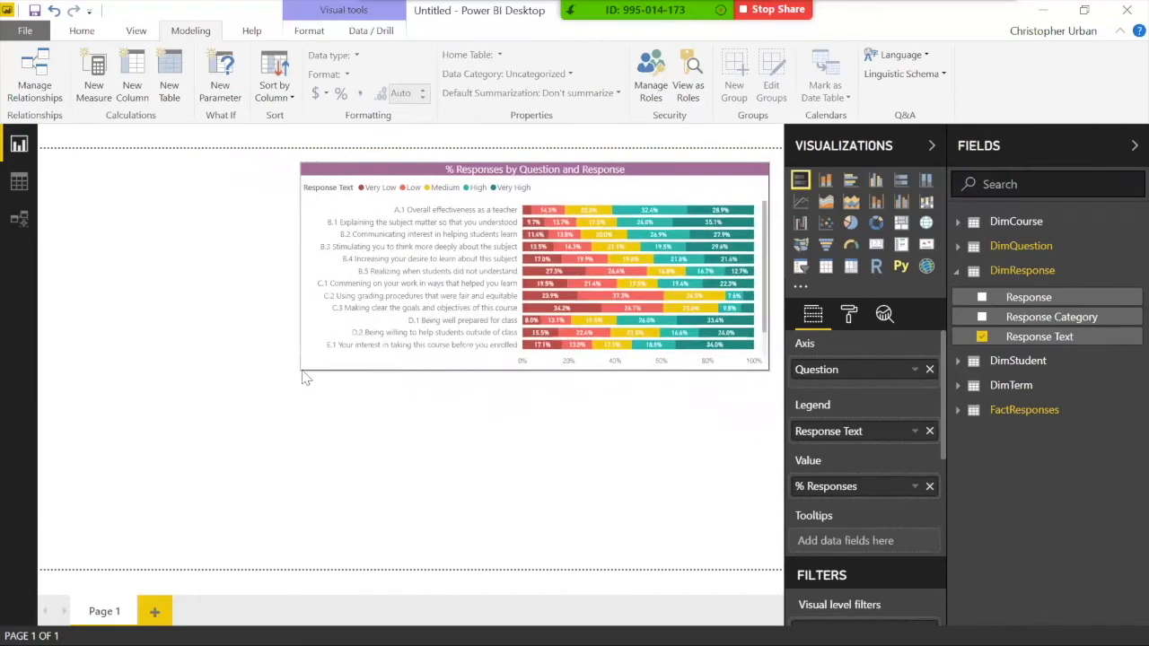
left_click_drag(388, 395, 385, 393)
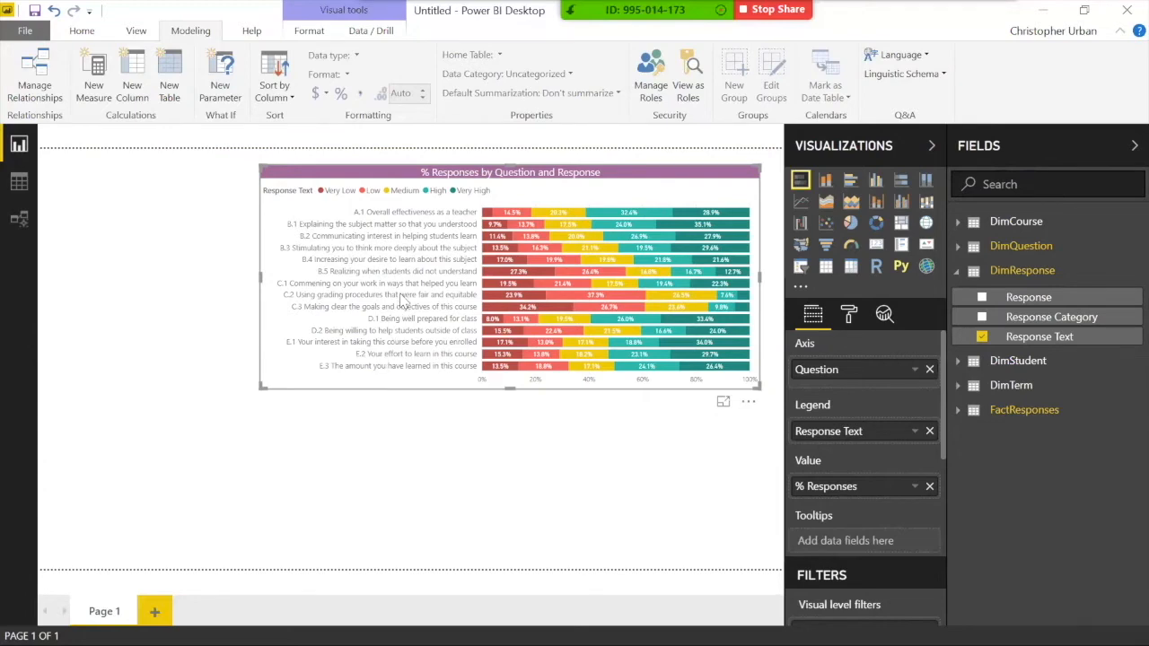
key("ctrl+v")
left_click_drag(402, 195, 409, 377)
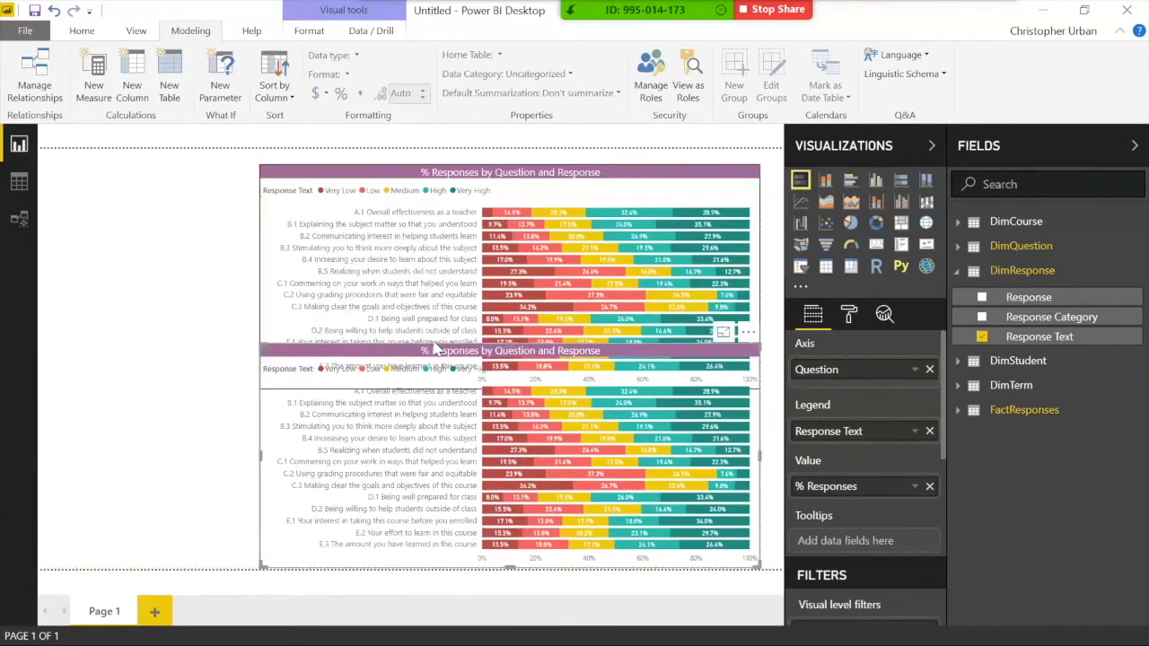
Step: Place the chart copy beneath the original and nudge it up to align
left_click_drag(518, 352, 507, 402)
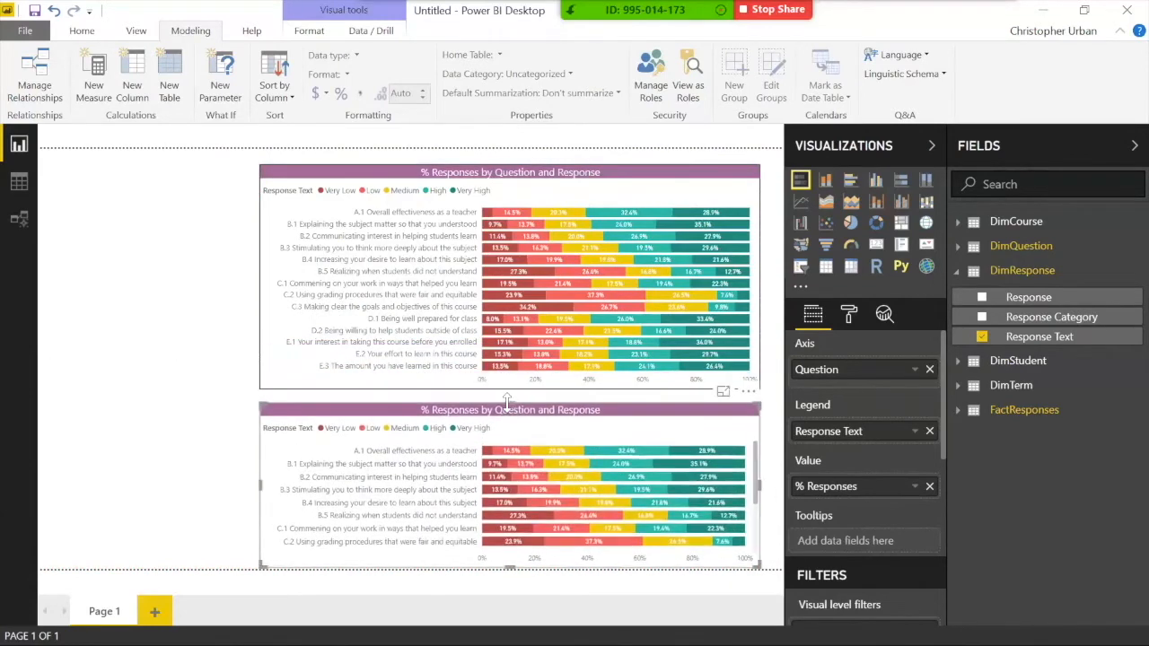
key("Up")
key("Up")
key("Up")
key("Up")
key("Up")
key("Up")
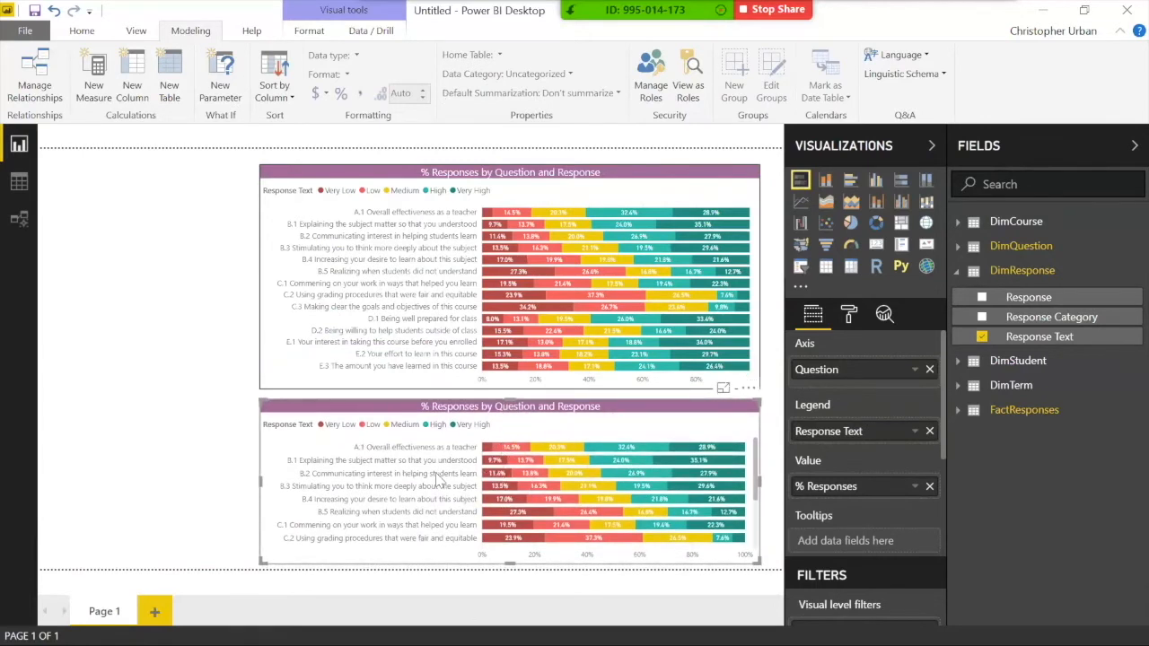
left_click(987, 251)
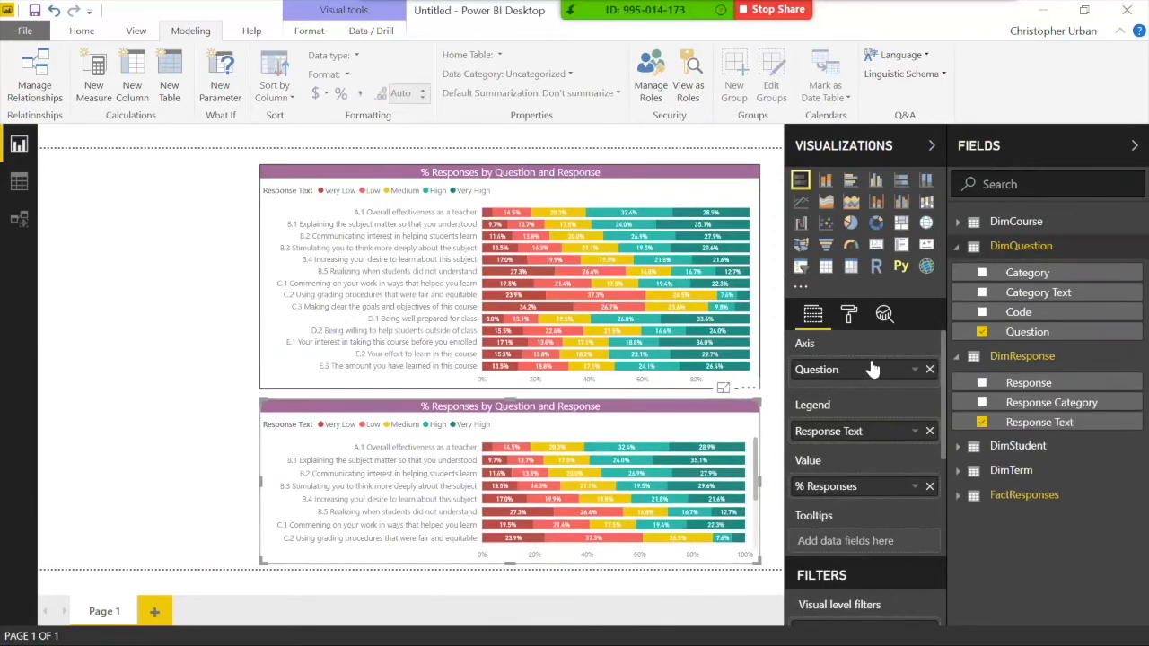
Step: Put Category Text on the lower chart's axis and Response Category in its legend
left_click_drag(1027, 301, 939, 368)
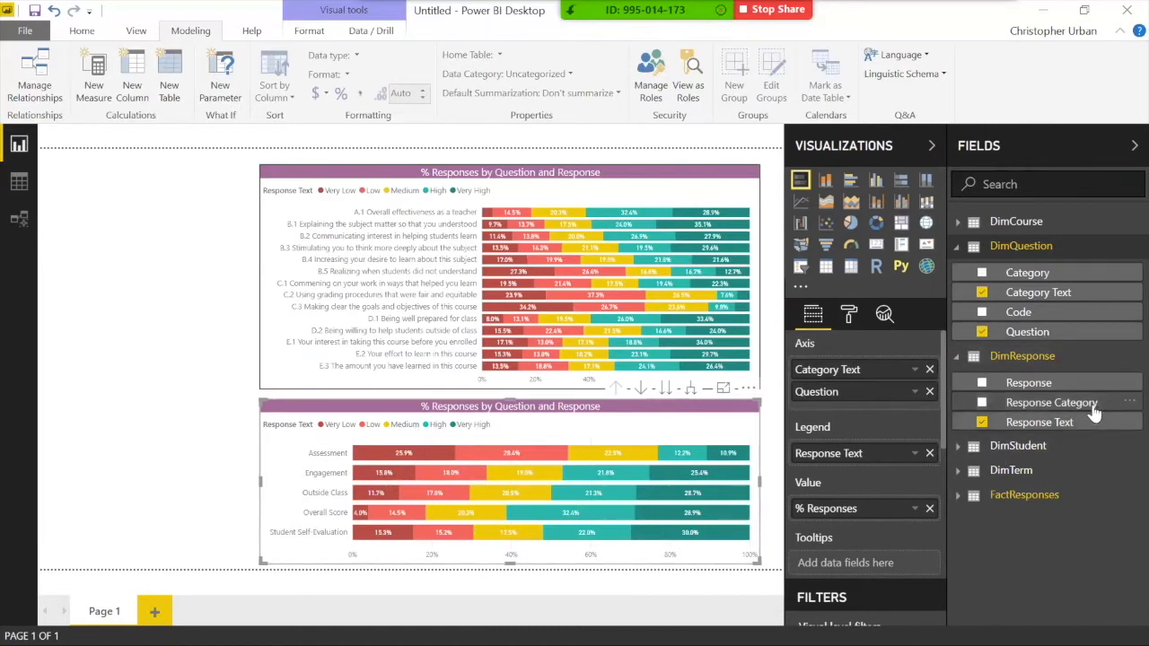
left_click_drag(1093, 411, 888, 458)
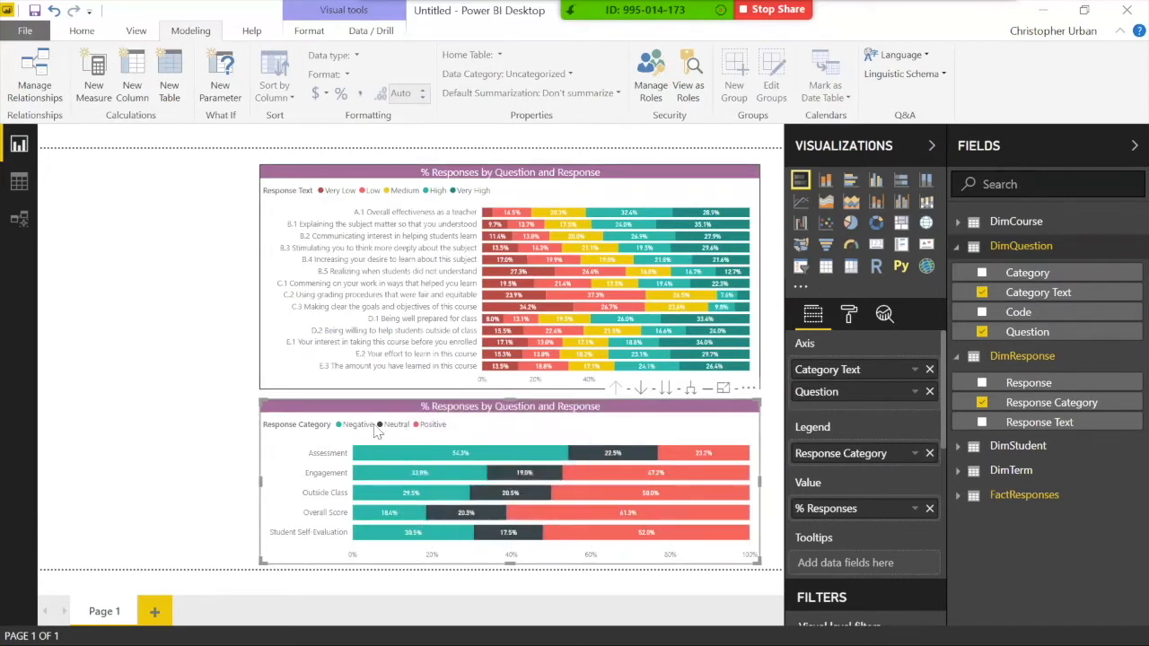
Step: In the lower chart's Data colors, set Negative to red, Neutral to yellow and Positive to teal
left_click(849, 314)
left_click(853, 524)
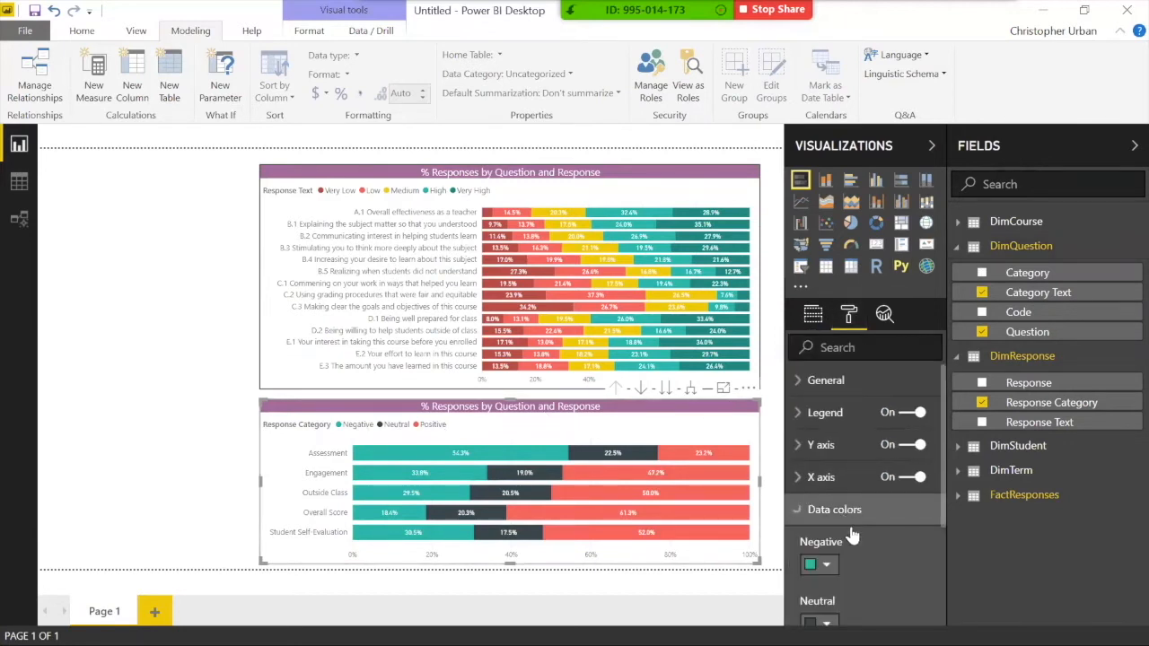
left_click(820, 561)
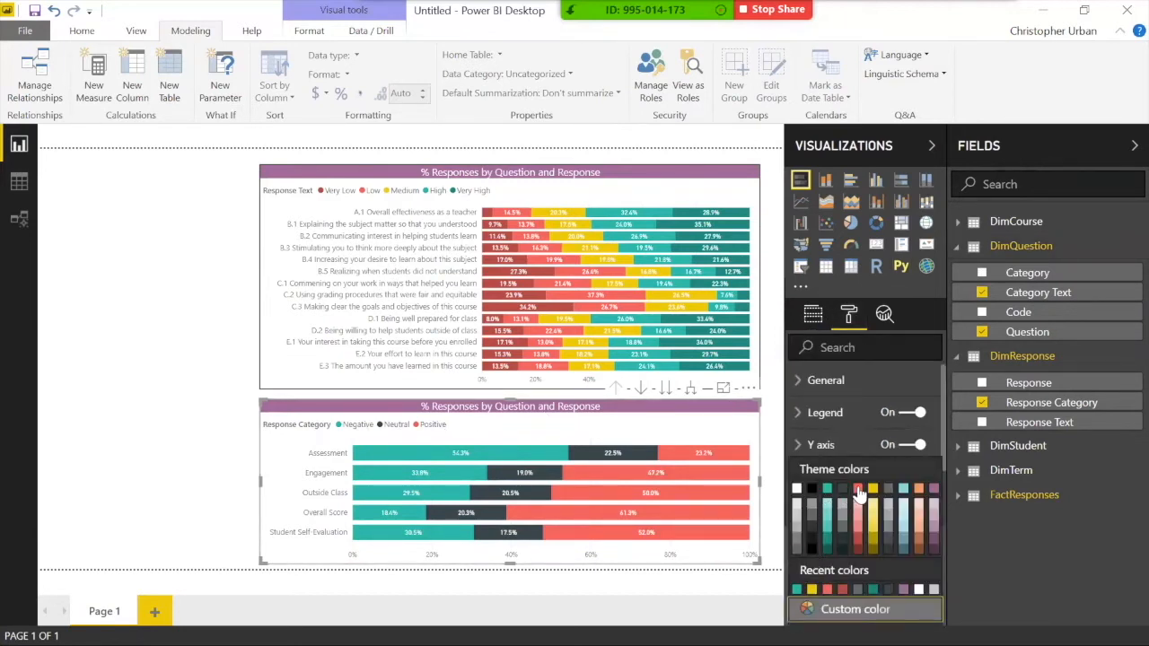
left_click(858, 490)
scroll(832, 548, "down", 2)
left_click(819, 555)
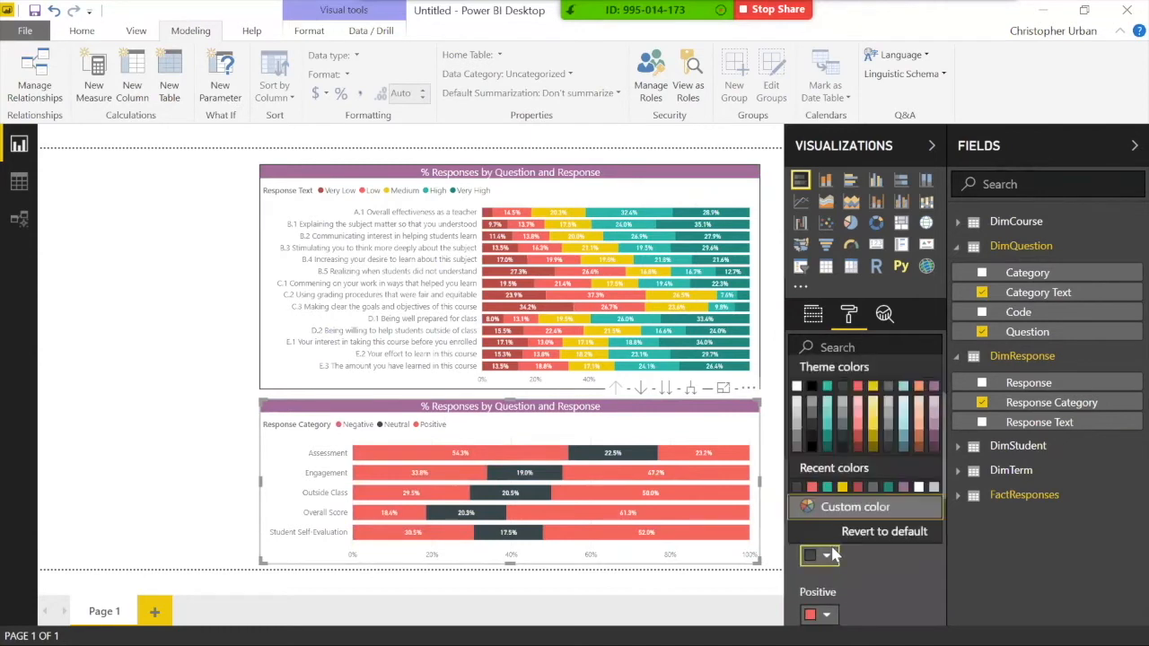
left_click(844, 490)
left_click(826, 610)
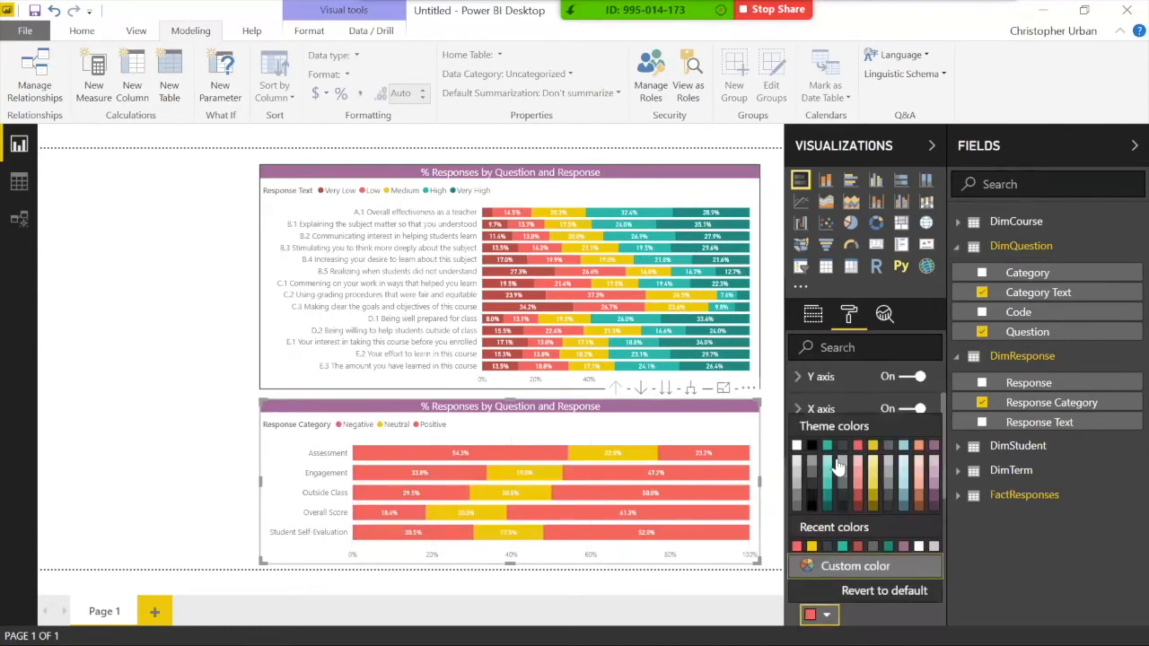
left_click(827, 445)
Step: Deselect the chart and test highlighting the Assessment category across both charts
left_click(243, 492)
left_click(325, 455)
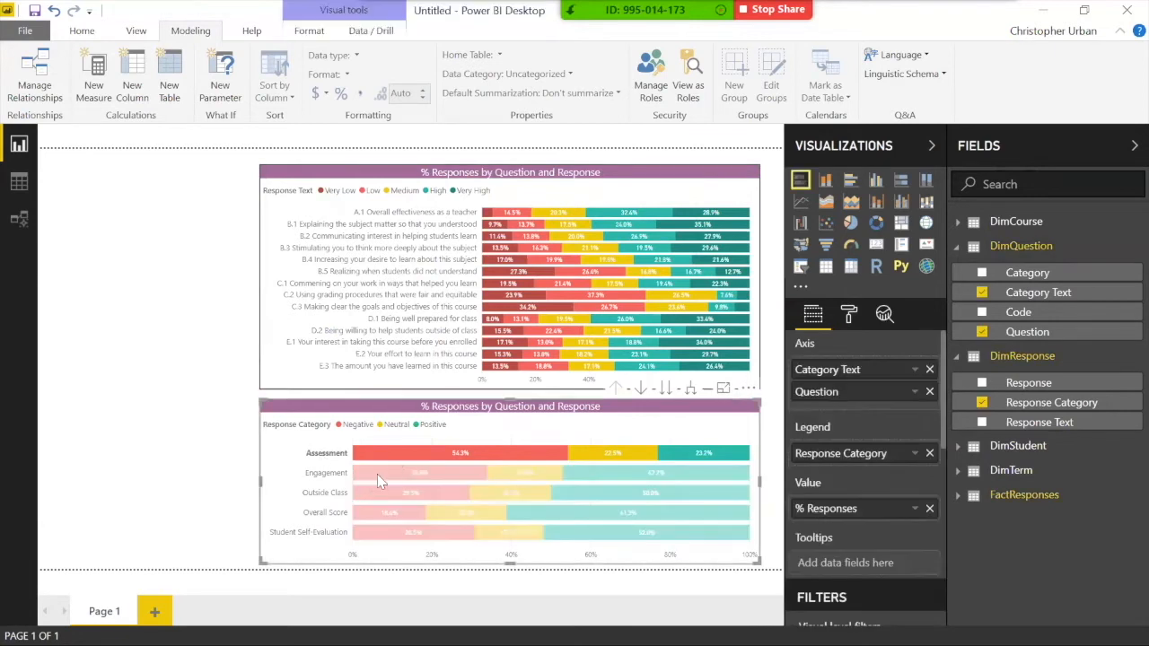
left_click(409, 455)
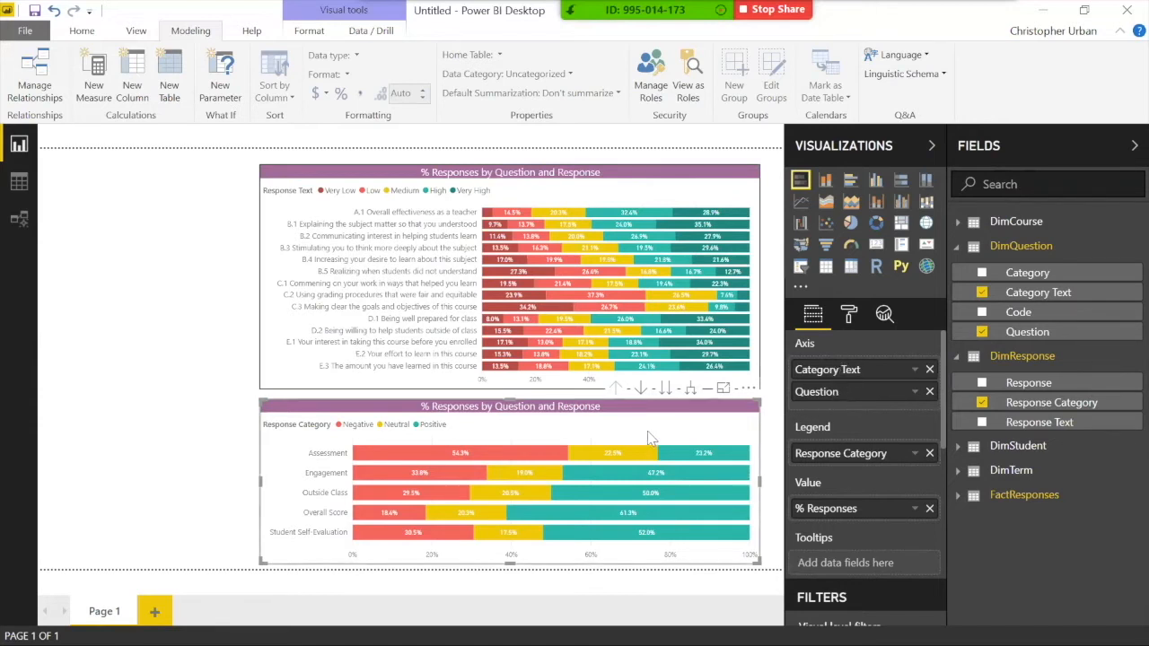
left_click(665, 389)
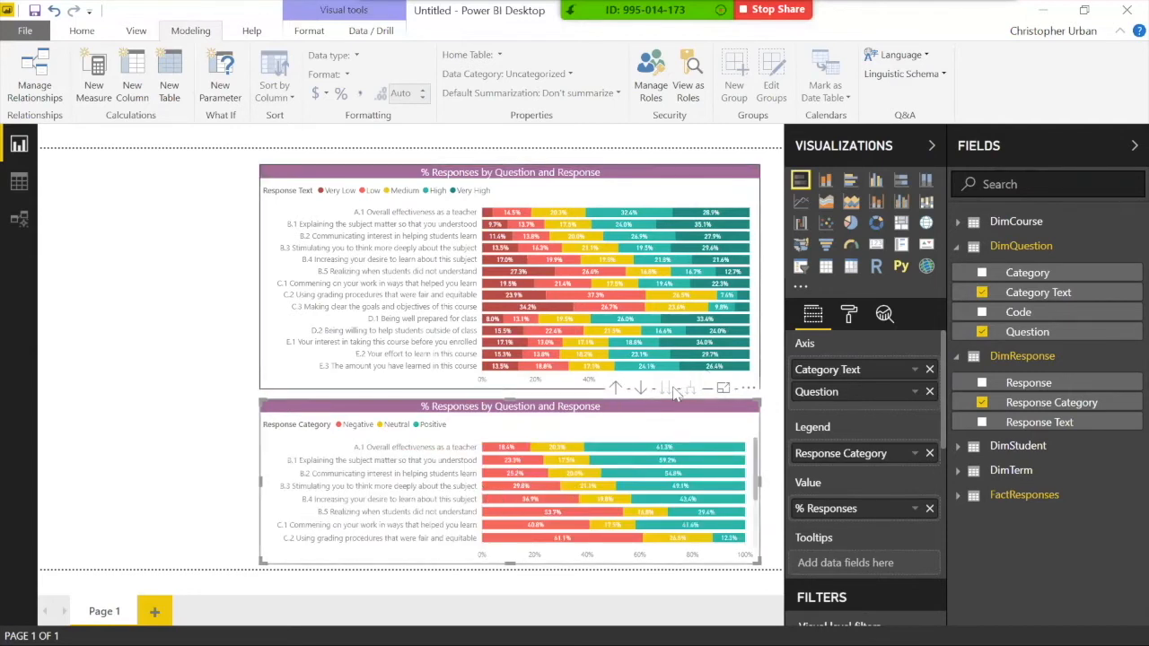
left_click(621, 397)
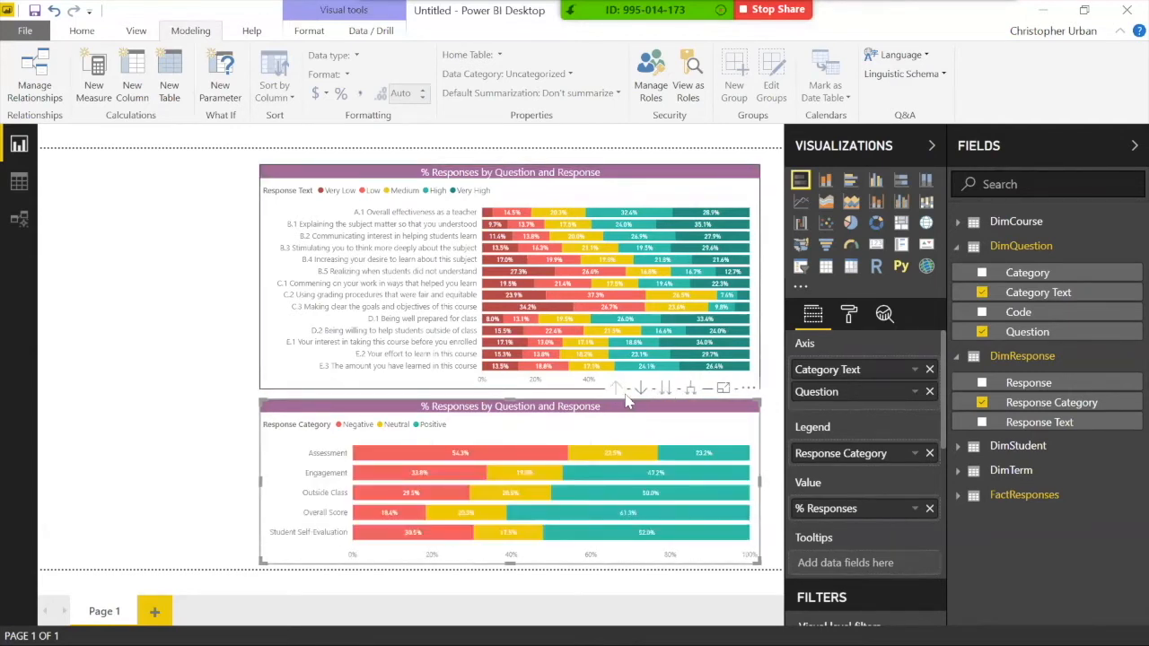
left_click(640, 389)
mouse_move(453, 464)
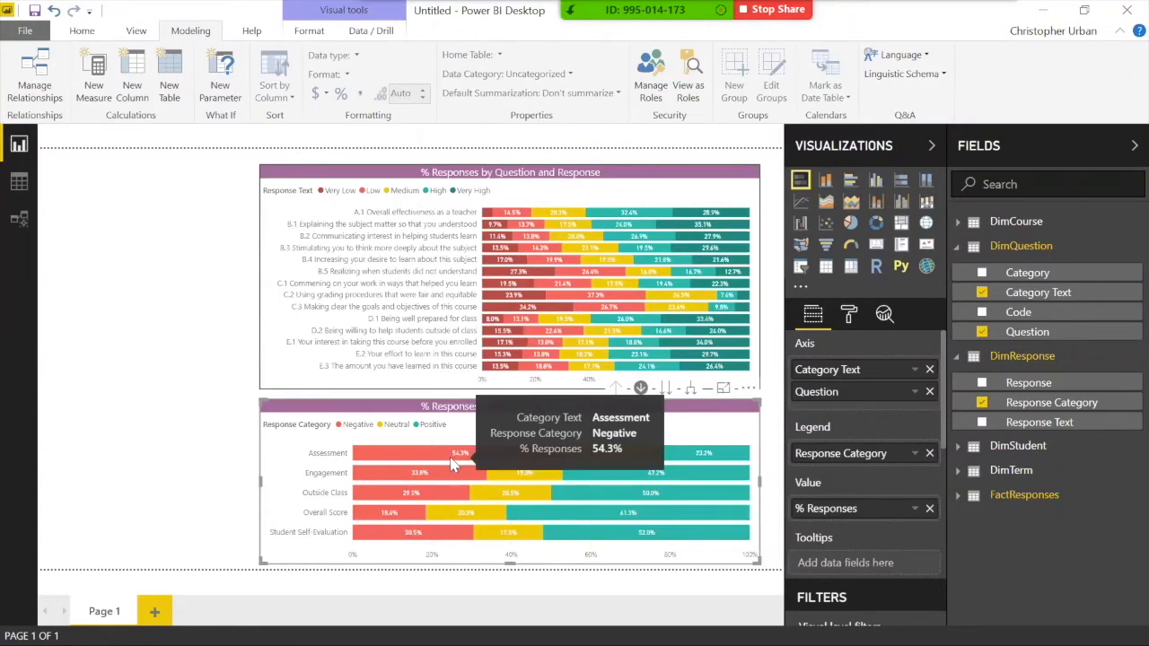
left_click(453, 464)
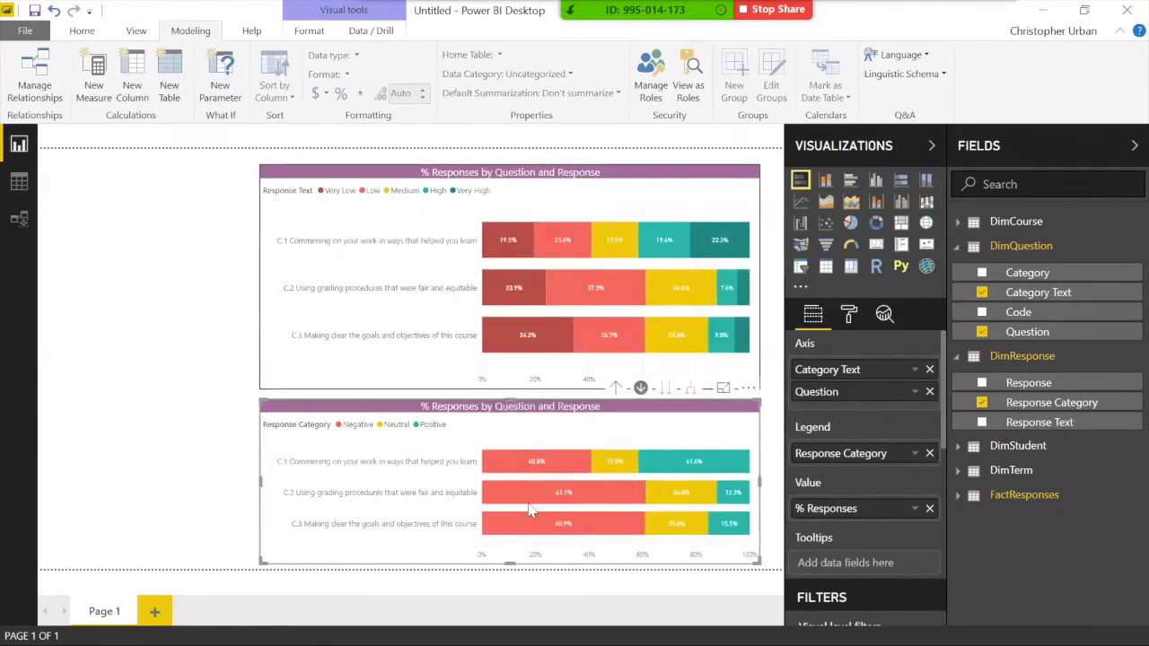
left_click(614, 395)
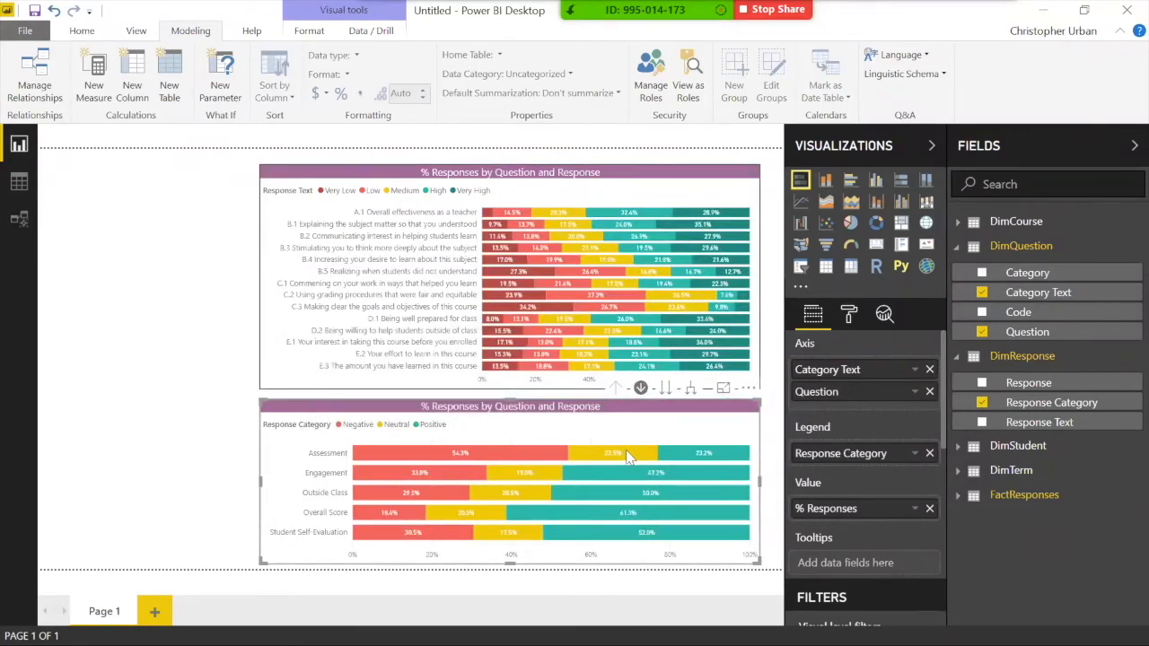
mouse_move(629, 459)
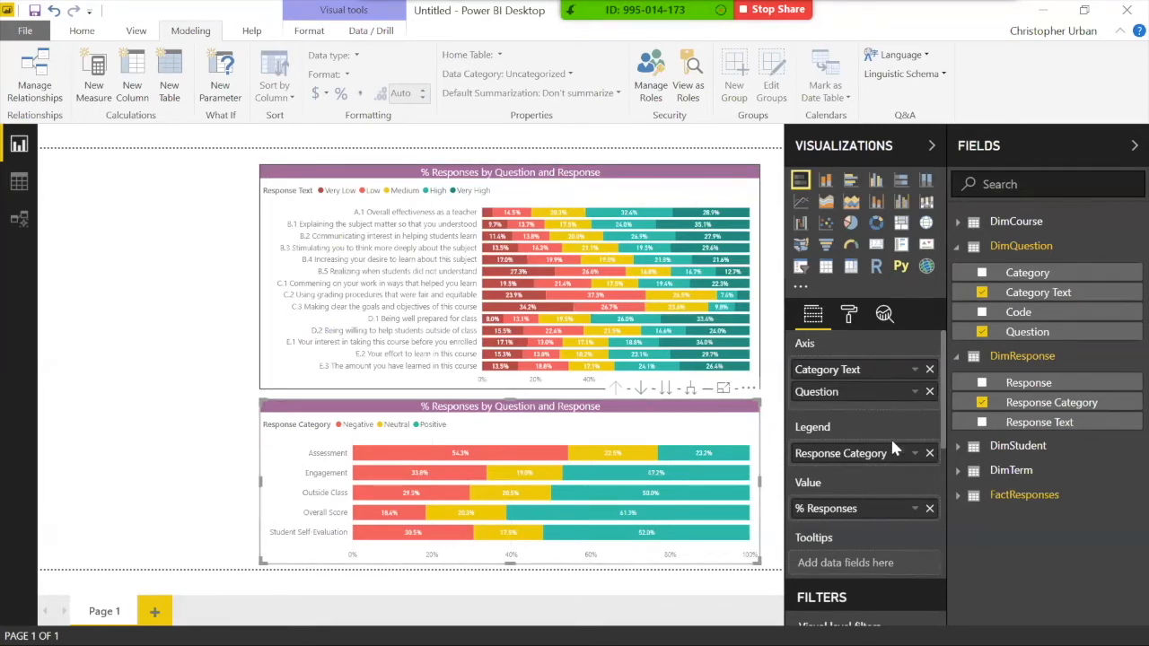
Step: In the lower chart's Visual level filters, check only Negative under Response Category
scroll(884, 440, "down", 1)
scroll(866, 422, "up", 1)
scroll(895, 528, "down", 5)
scroll(845, 441, "down", 4)
scroll(844, 441, "up", 2)
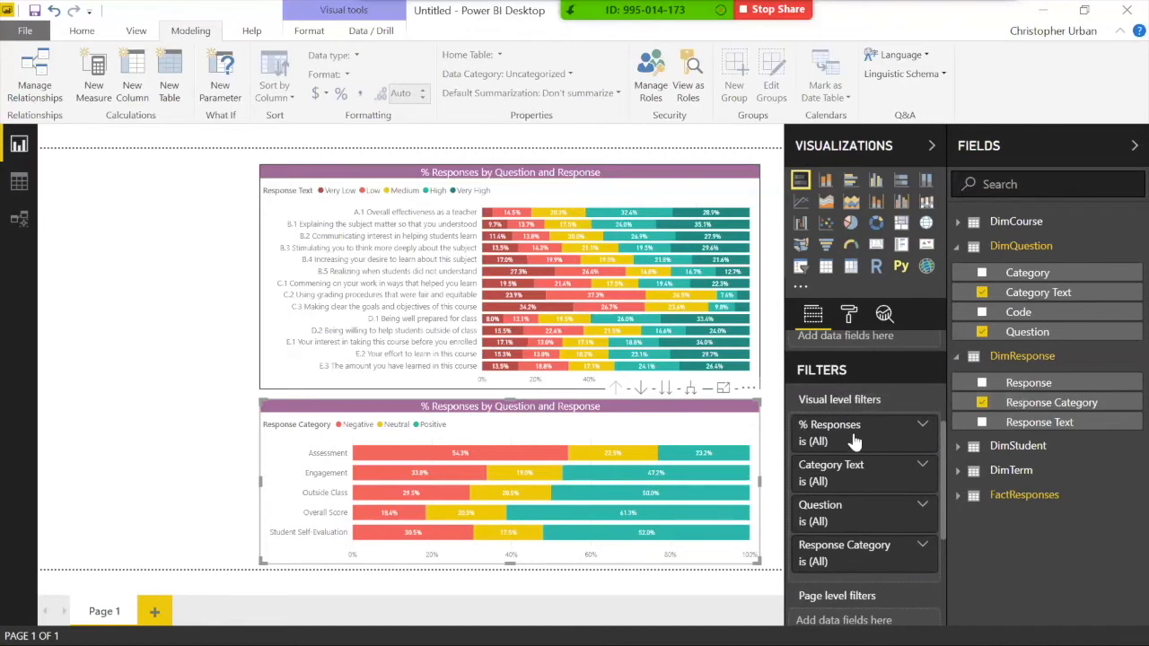
scroll(851, 547, "down", 2)
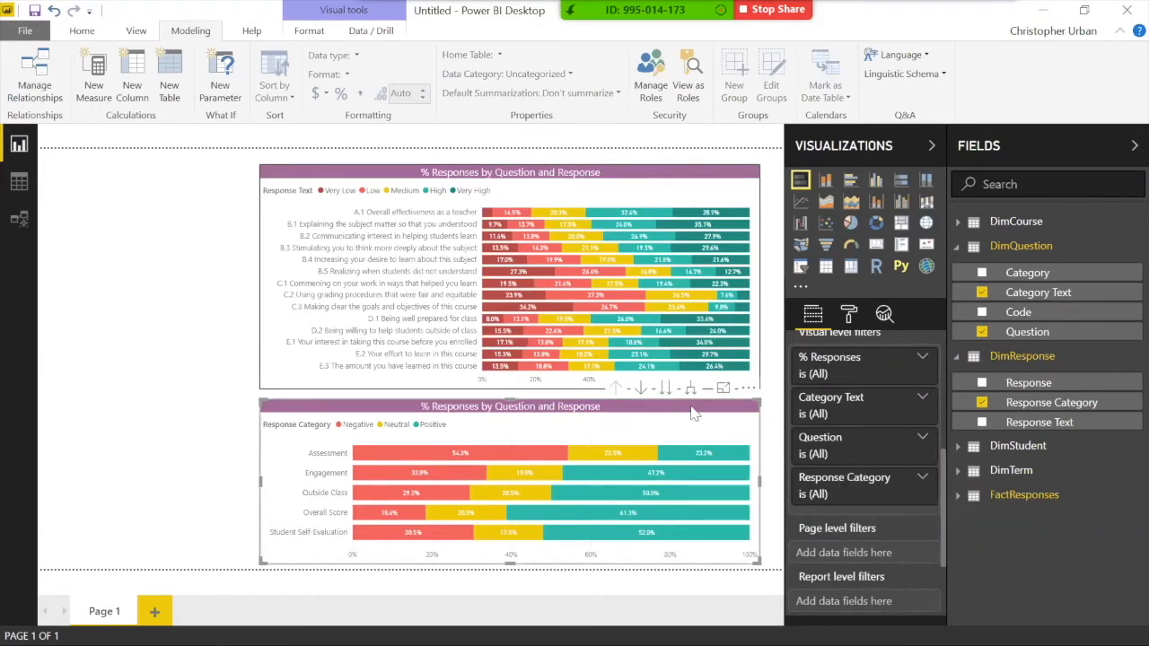
left_click(922, 482)
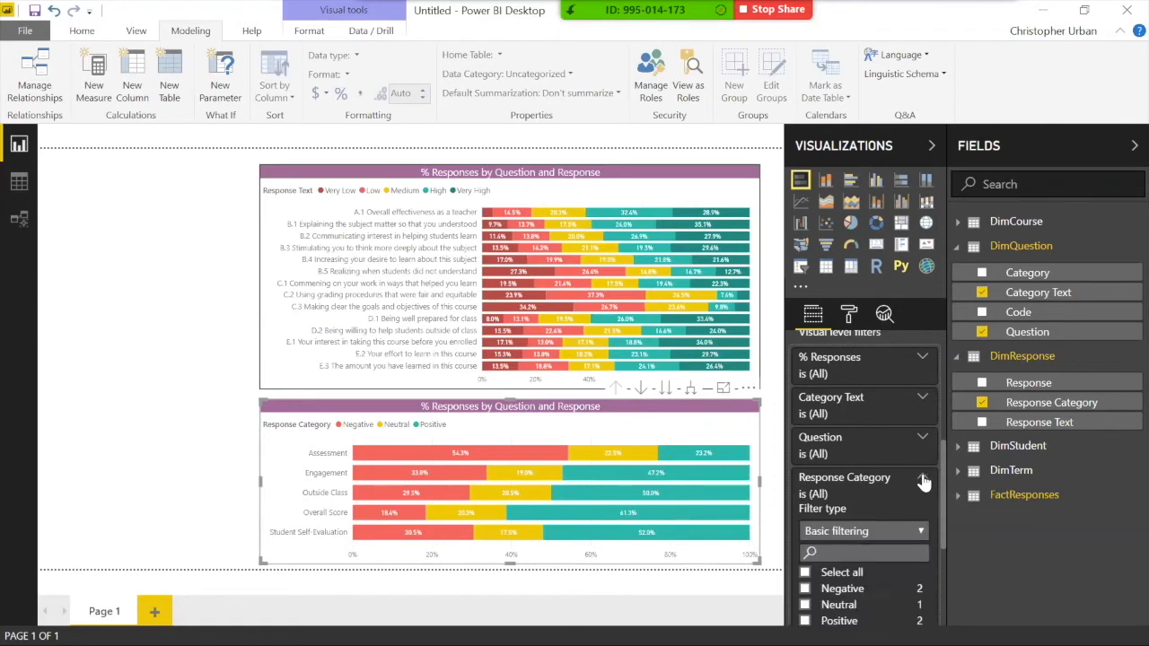
scroll(842, 481, "down", 1)
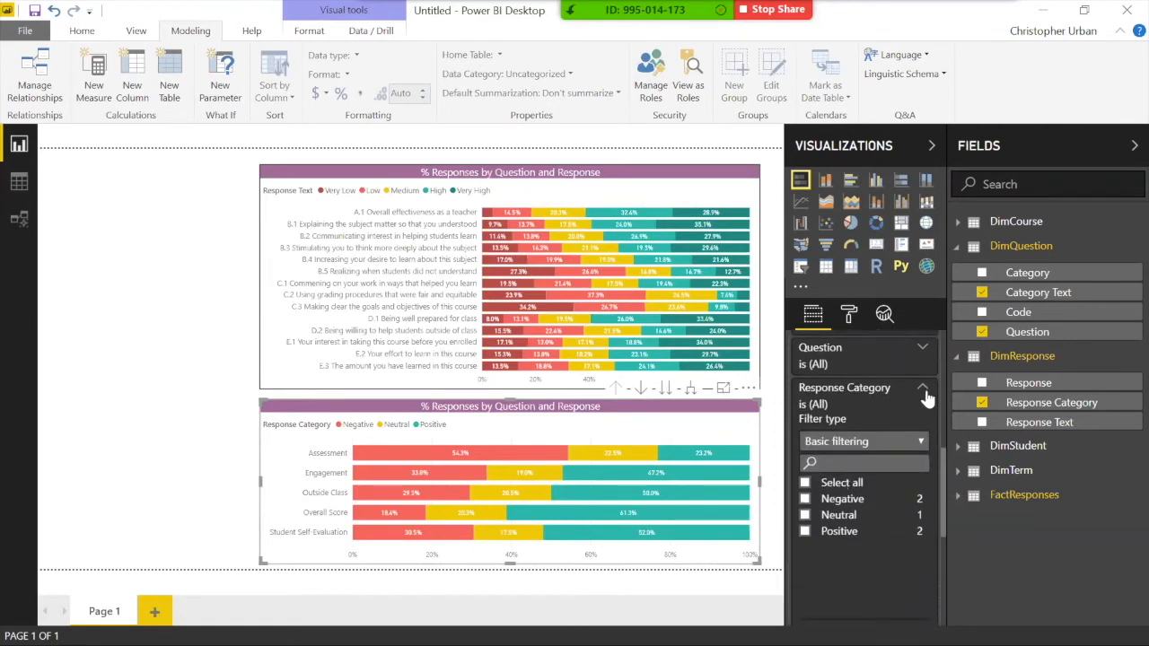
left_click(805, 500)
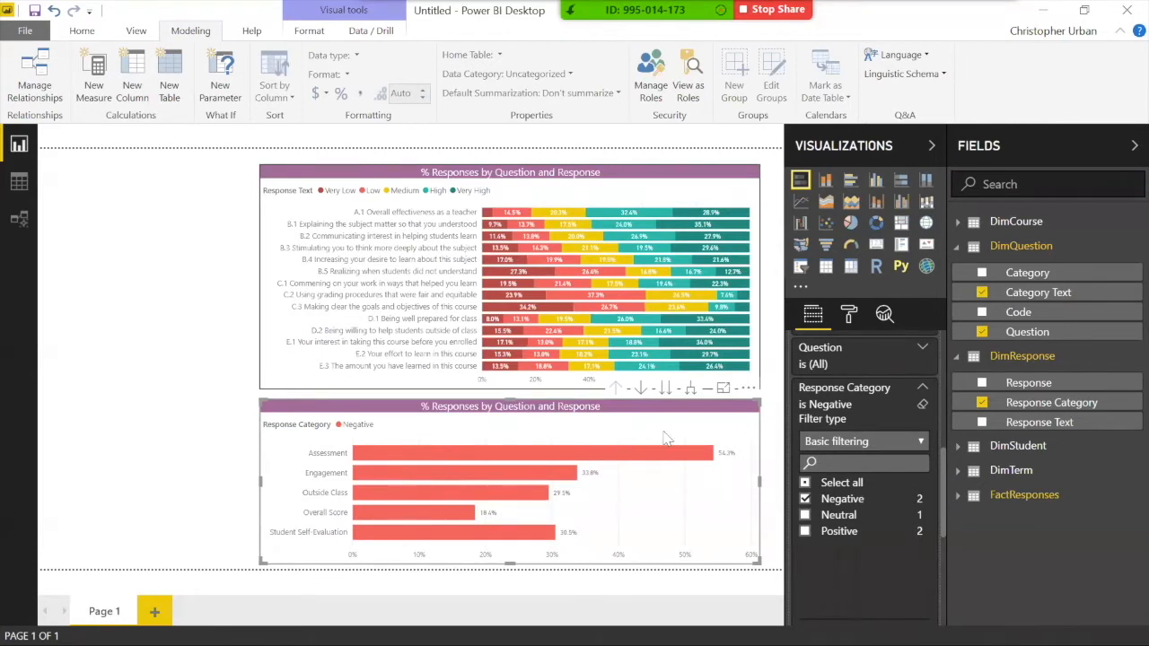
Step: Sort the Negative bar chart by % Responses, largest first, then deselect it
left_click(746, 390)
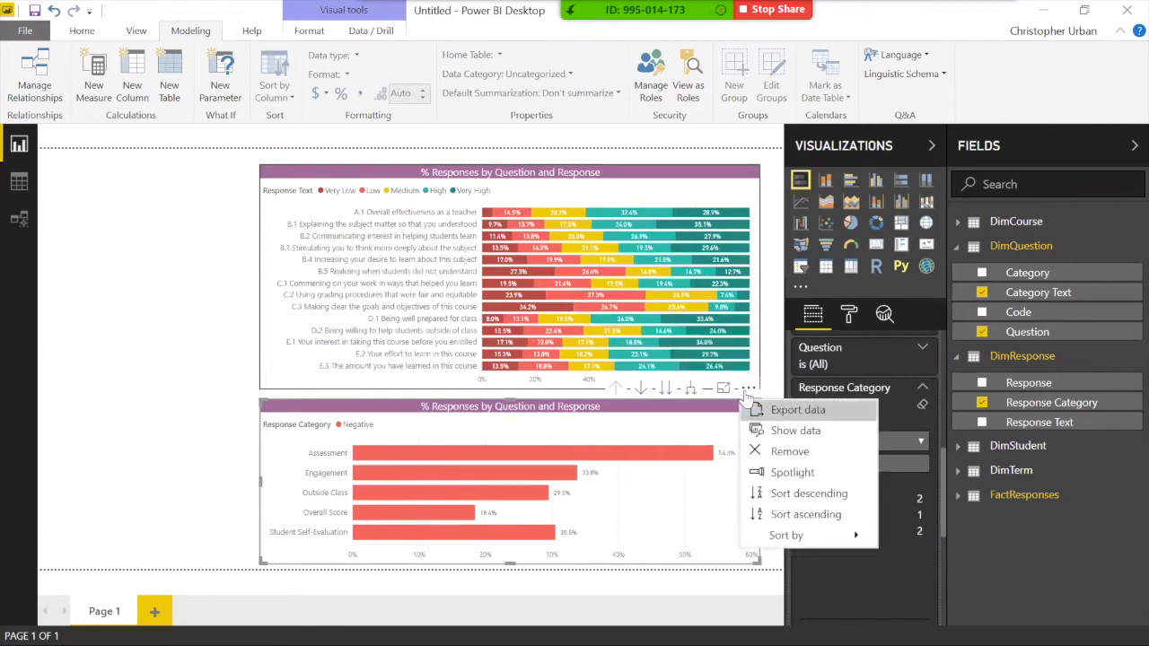
left_click(776, 499)
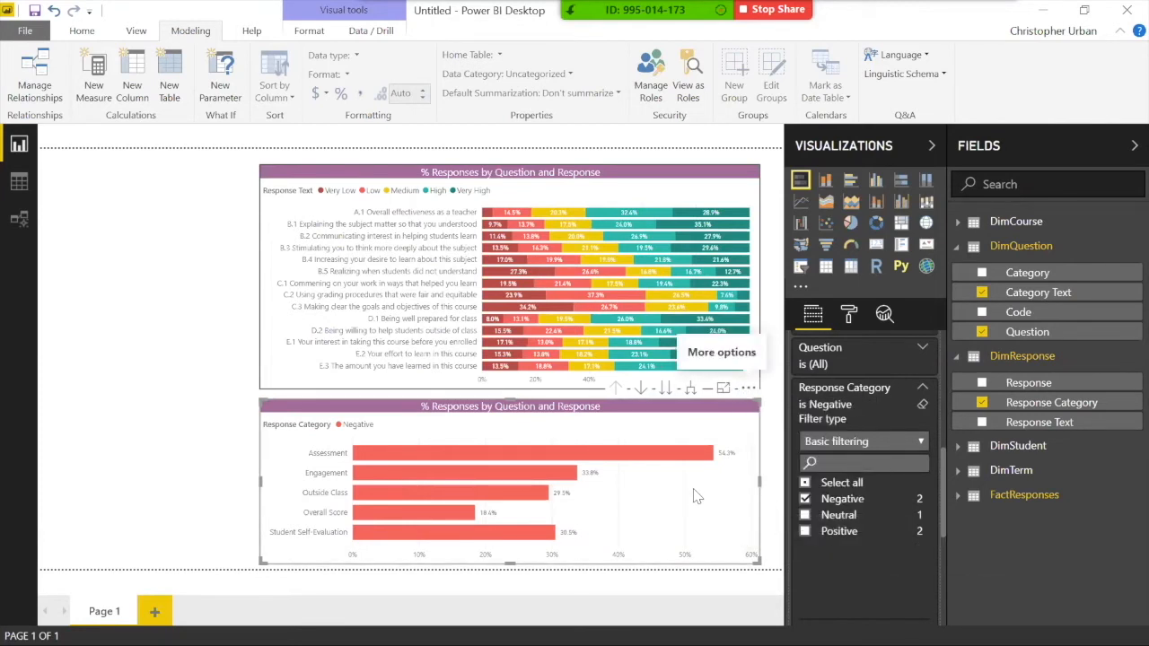
left_click(746, 404)
mouse_move(788, 535)
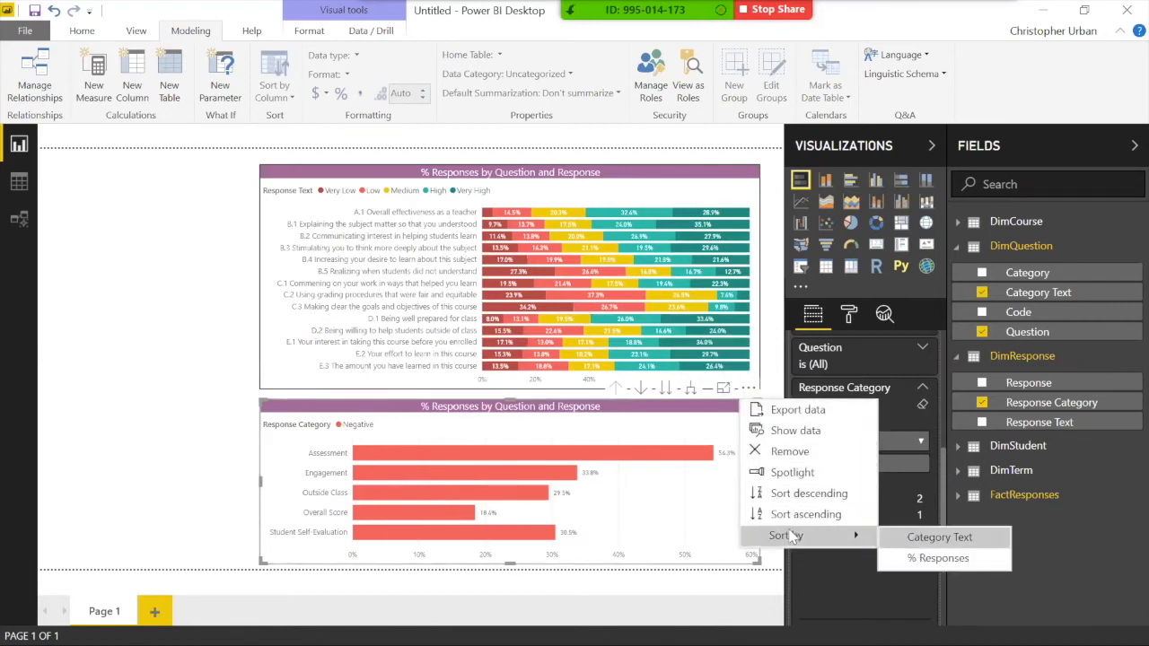
left_click(933, 558)
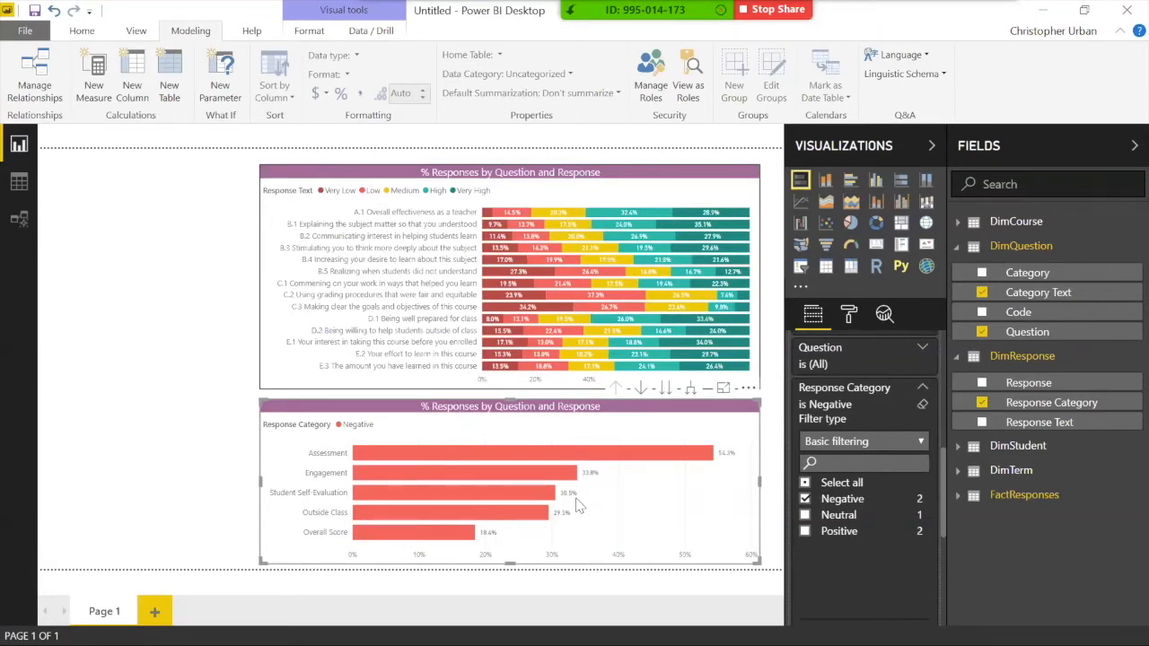
left_click(128, 409)
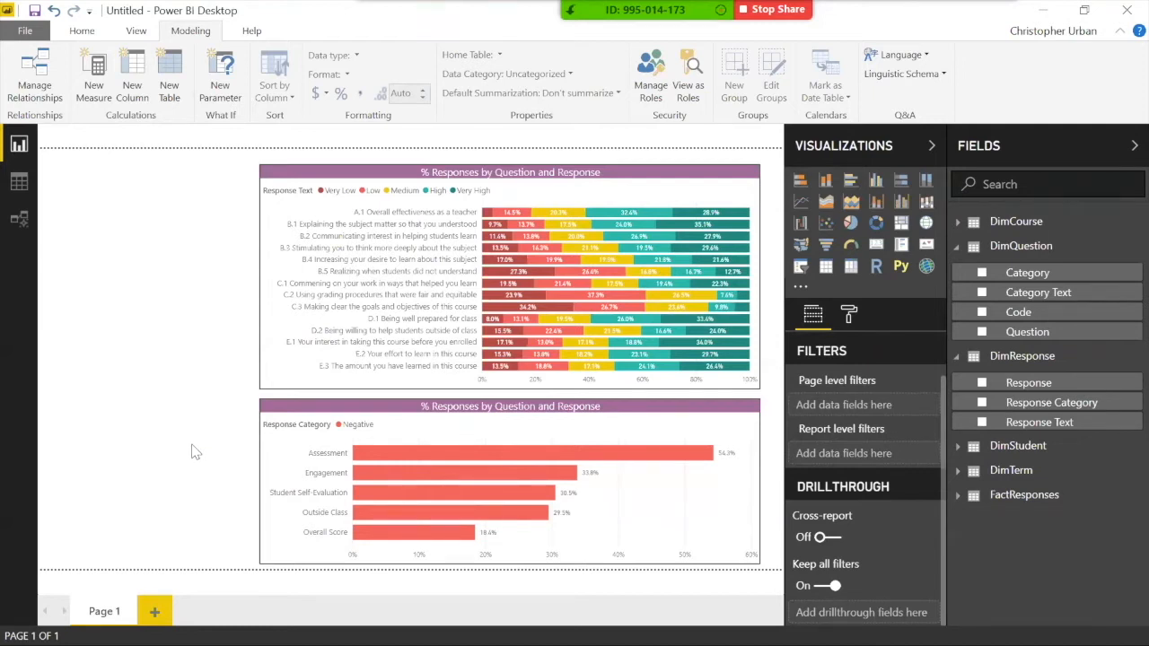
Step: Collapse DimResponse and DimQuestion in the Fields pane, then expand DimStudent
left_click(957, 358)
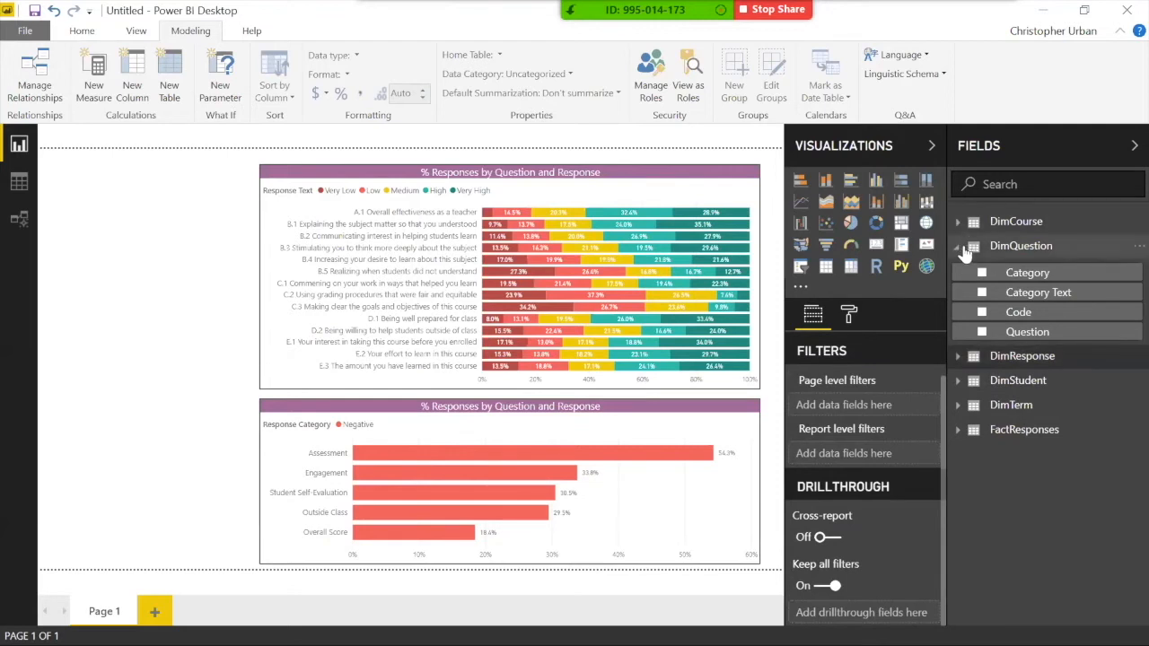
left_click(960, 247)
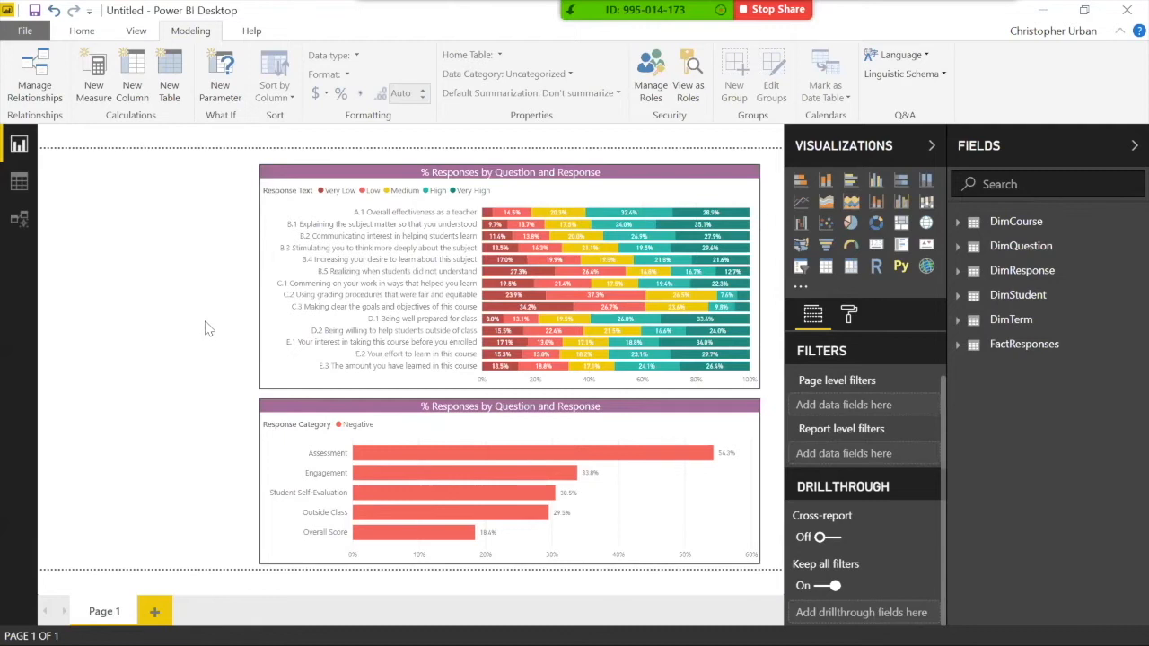
left_click(1005, 306)
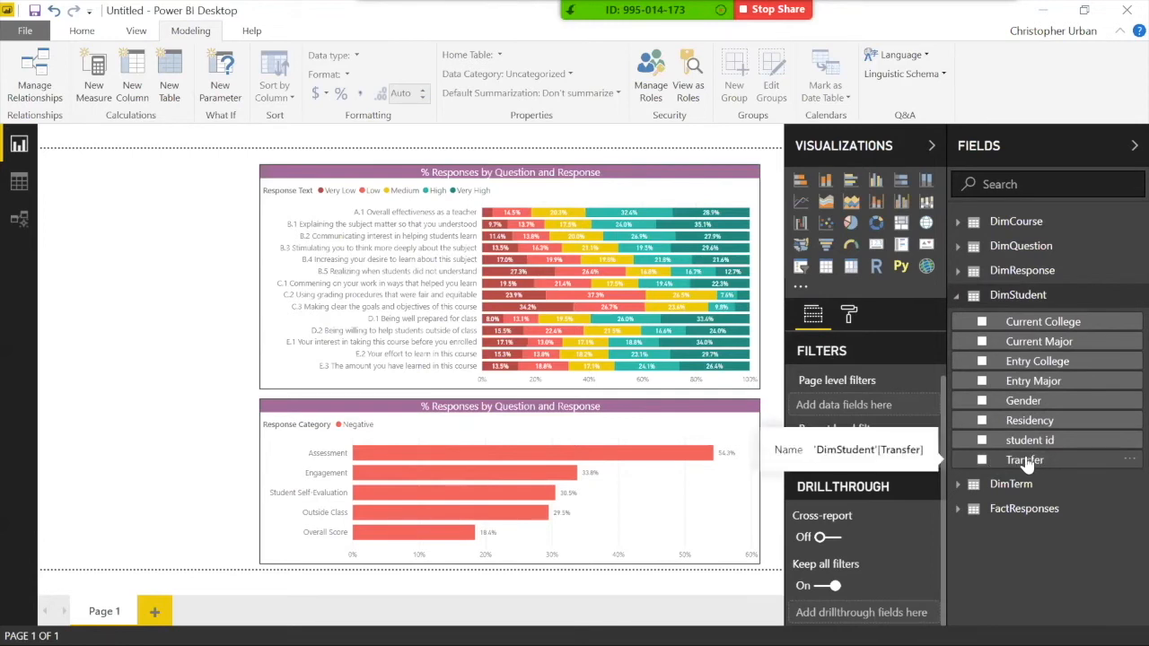
Step: Drag Transfer onto the page, shrink it to a small top-left box and make it a slicer
left_click_drag(1026, 464, 135, 267)
left_click_drag(532, 383, 211, 266)
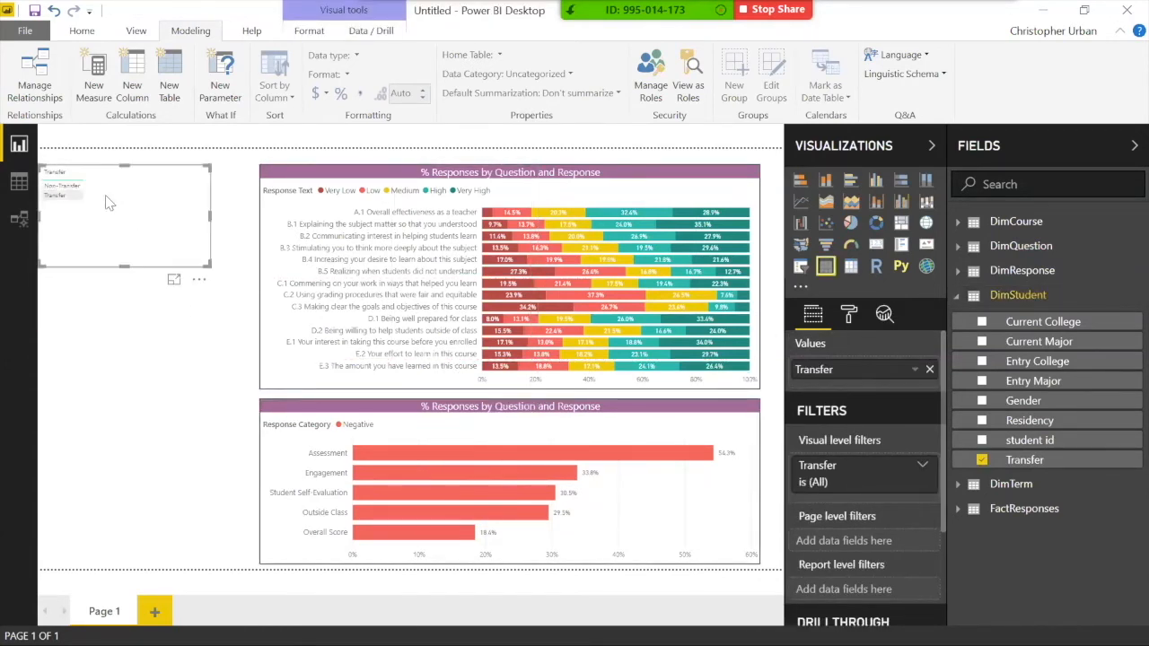
left_click(800, 272)
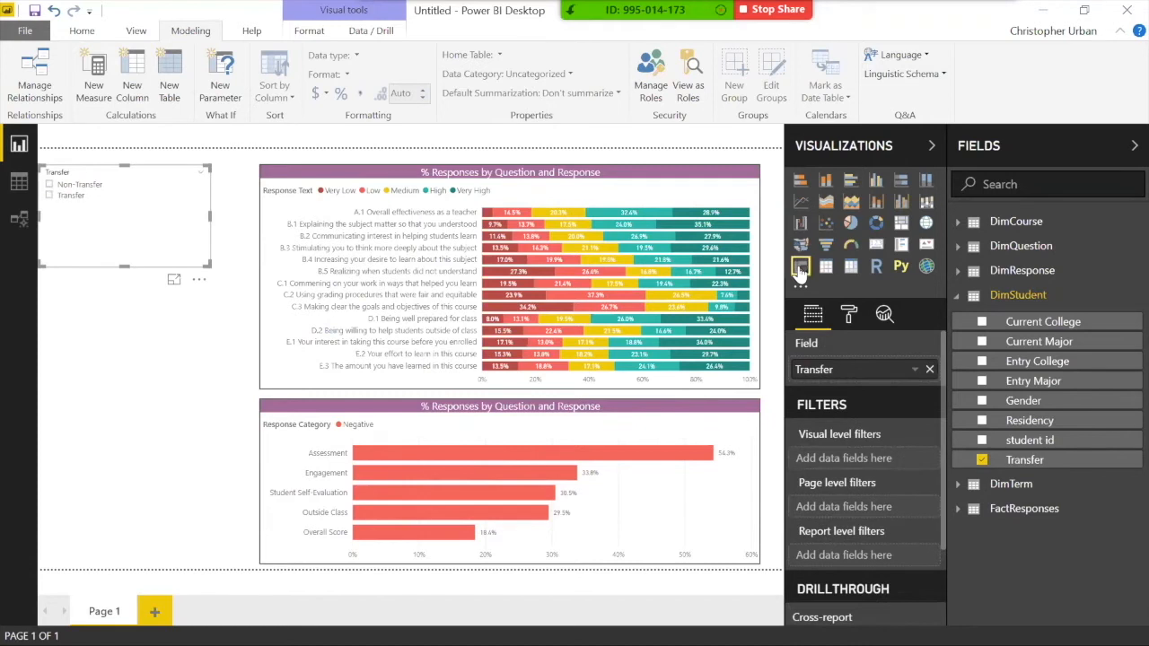
left_click_drag(73, 264, 81, 273)
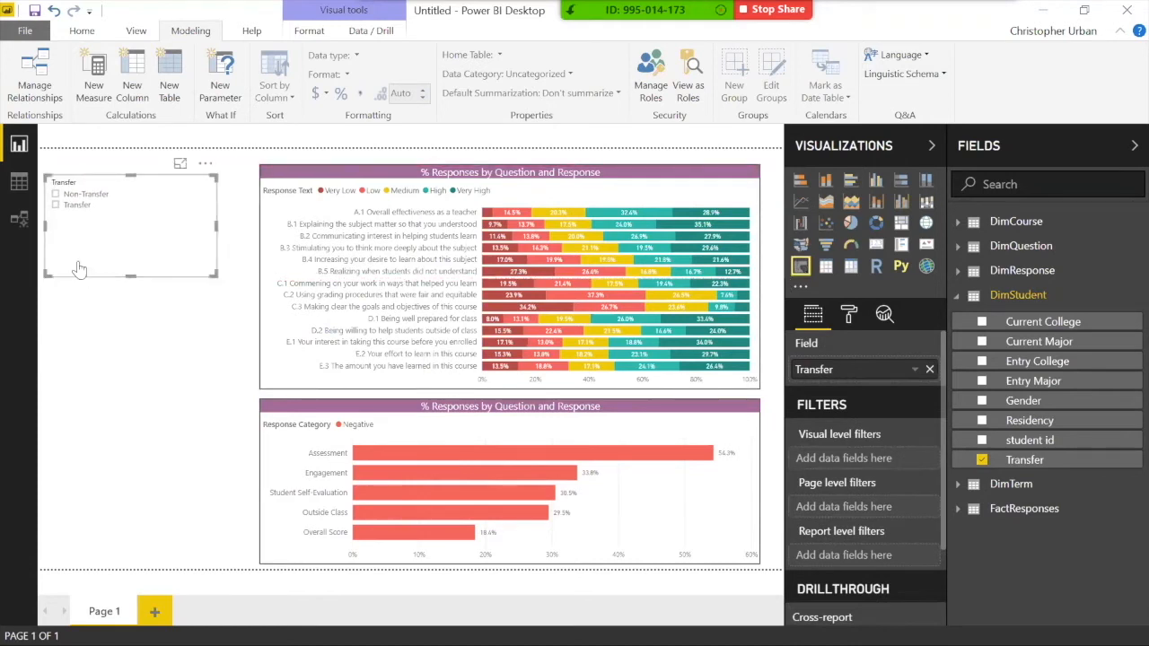
Step: Test the Transfer and Non-Transfer filters, clear them, and shorten the slicer to fit two items
left_click(57, 205)
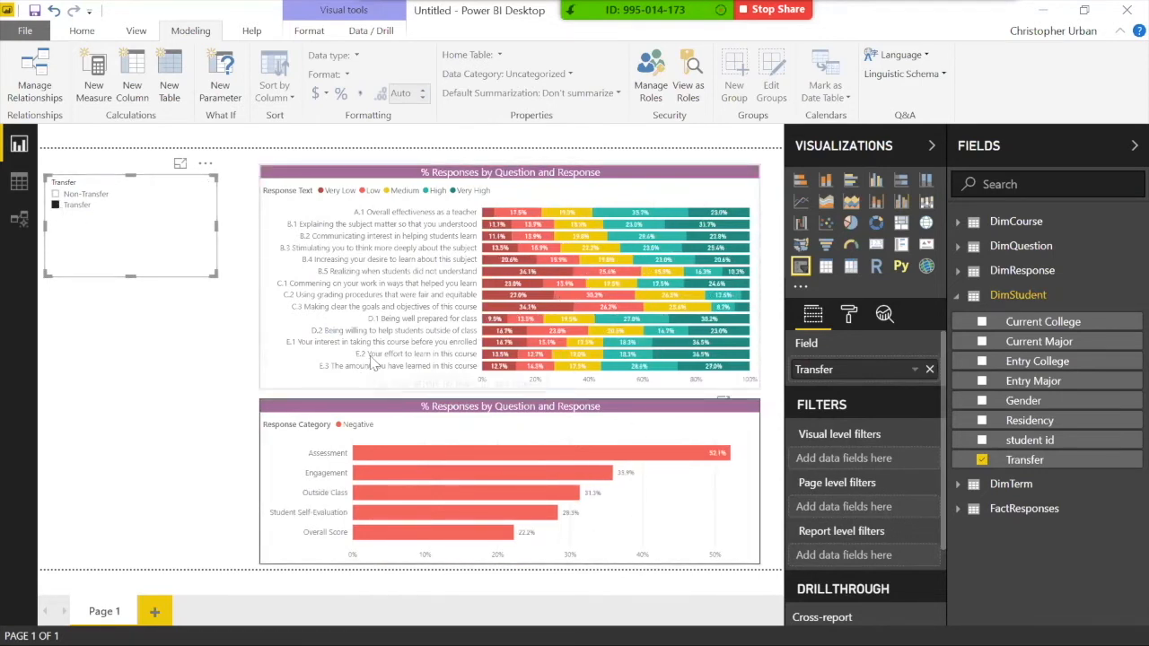
left_click(80, 195)
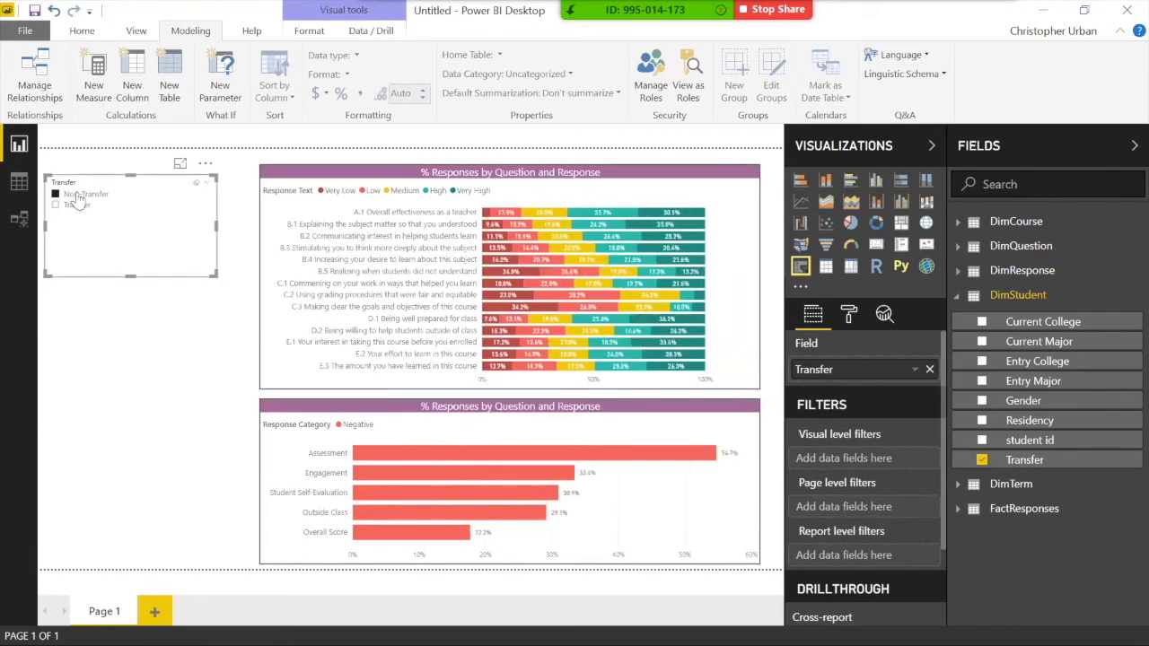
left_click(79, 197)
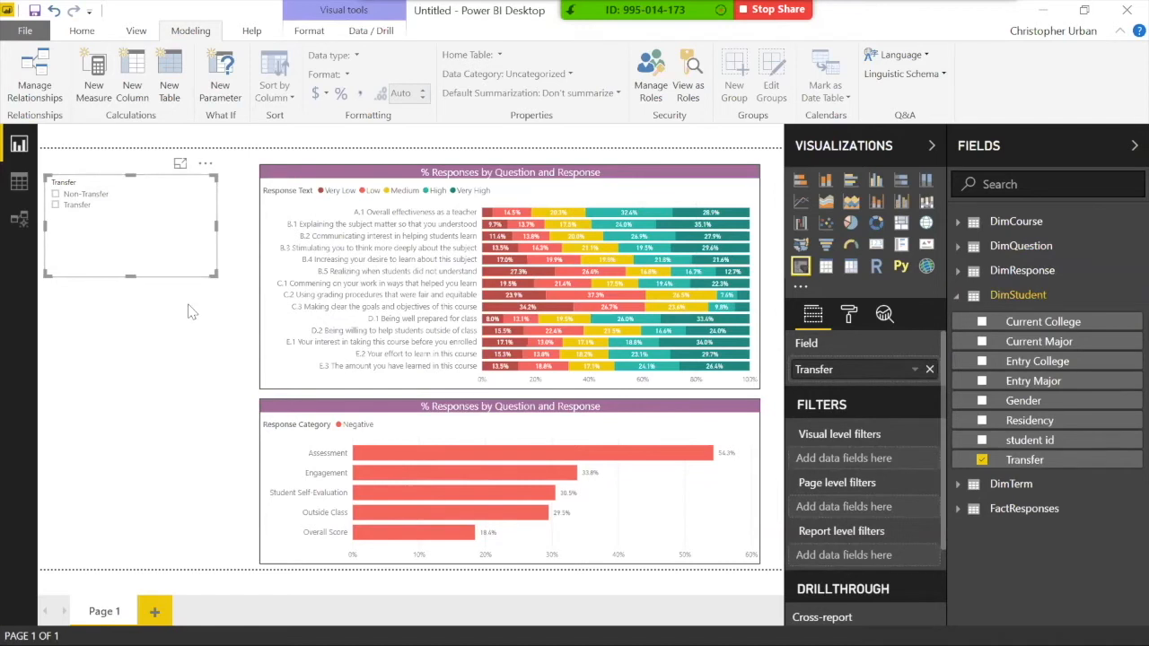
left_click_drag(131, 276, 131, 221)
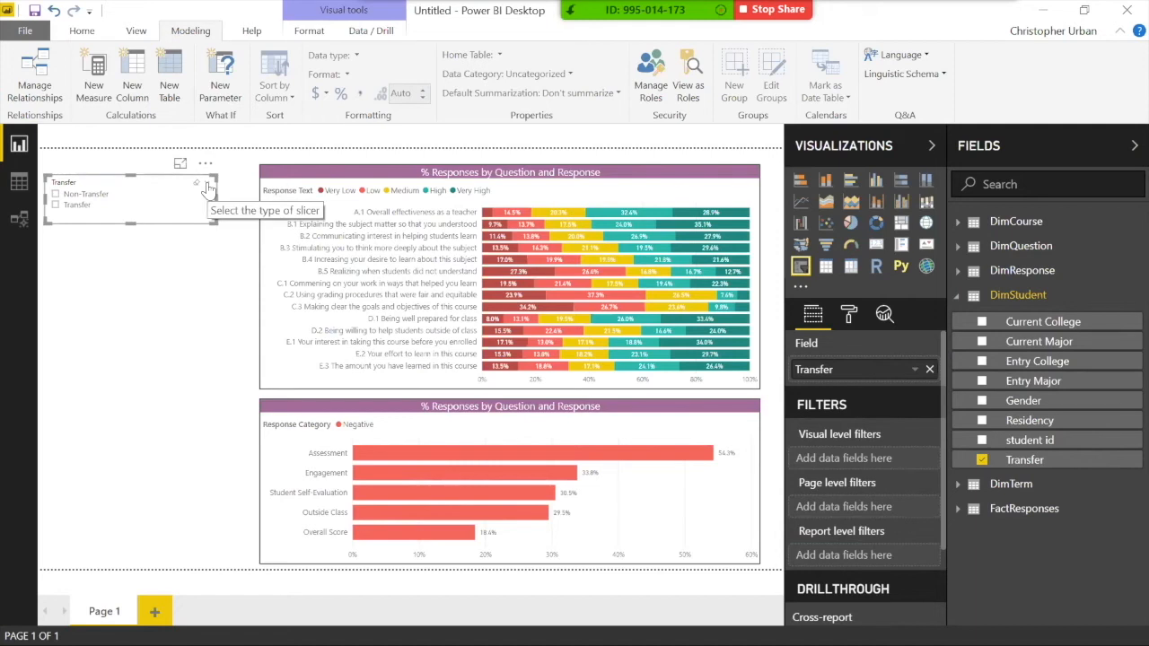
Step: Change the Transfer slicer's style to Dropdown
left_click(205, 186)
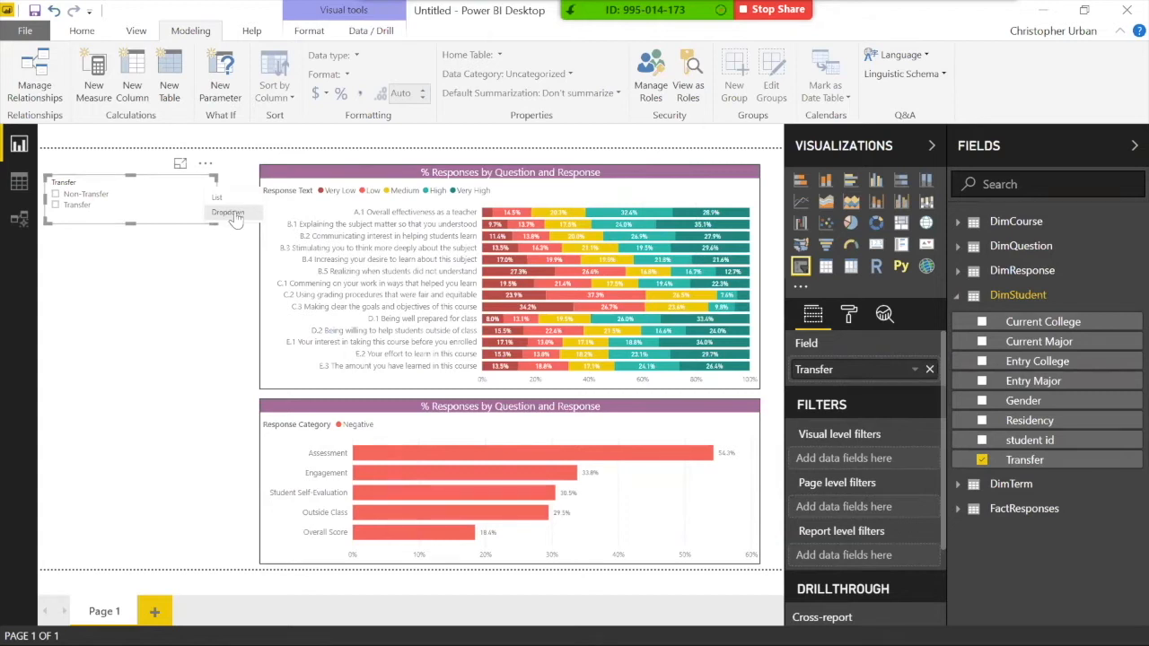
left_click(227, 215)
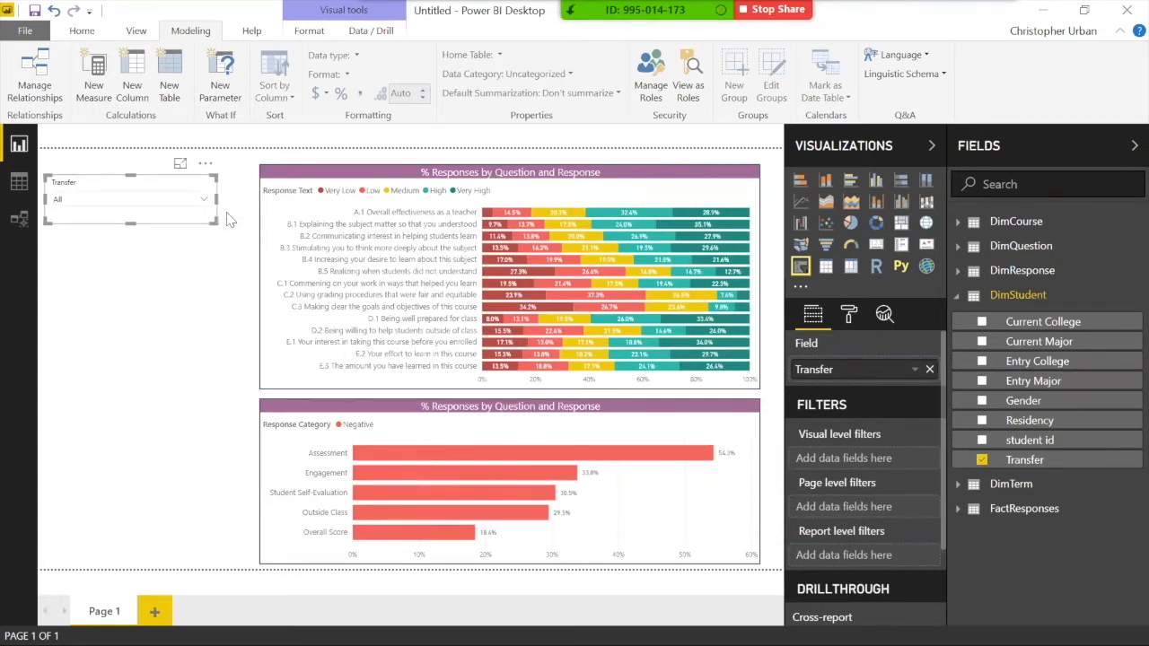
left_click(123, 200)
left_click(122, 200)
left_click(139, 221)
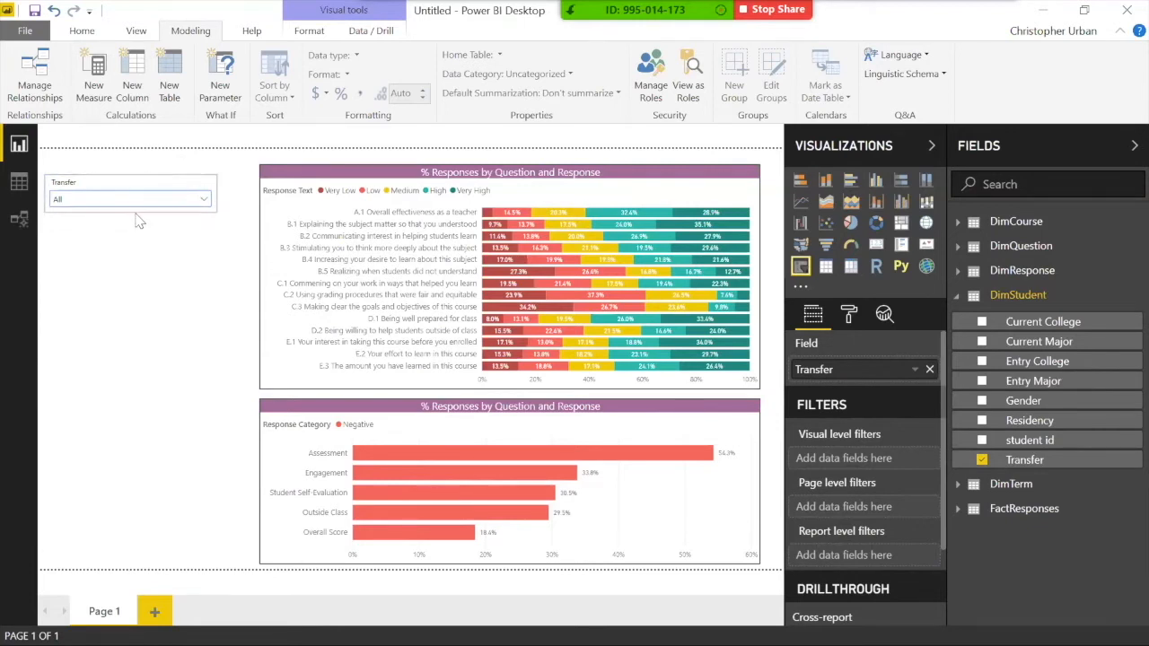
Step: Test the dropdown's Transfer and Non-Transfer filters, reset it to All, and reselect the slicer
left_click(134, 199)
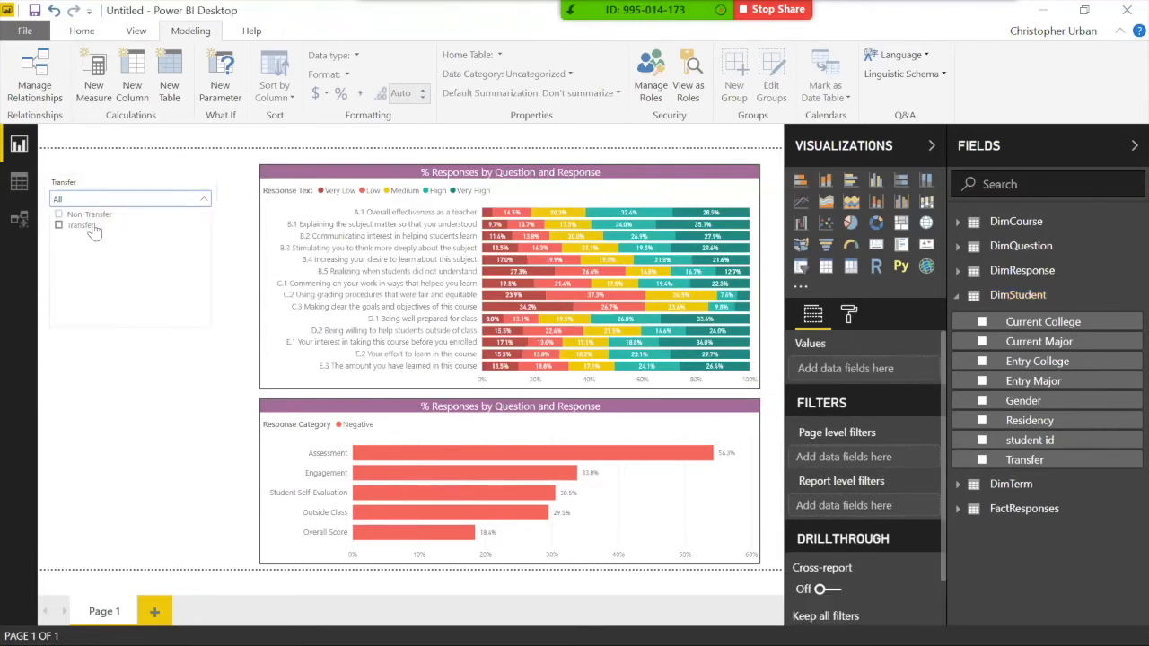
left_click(90, 225)
left_click(89, 216)
left_click(89, 216)
left_click(90, 200)
left_click(102, 213)
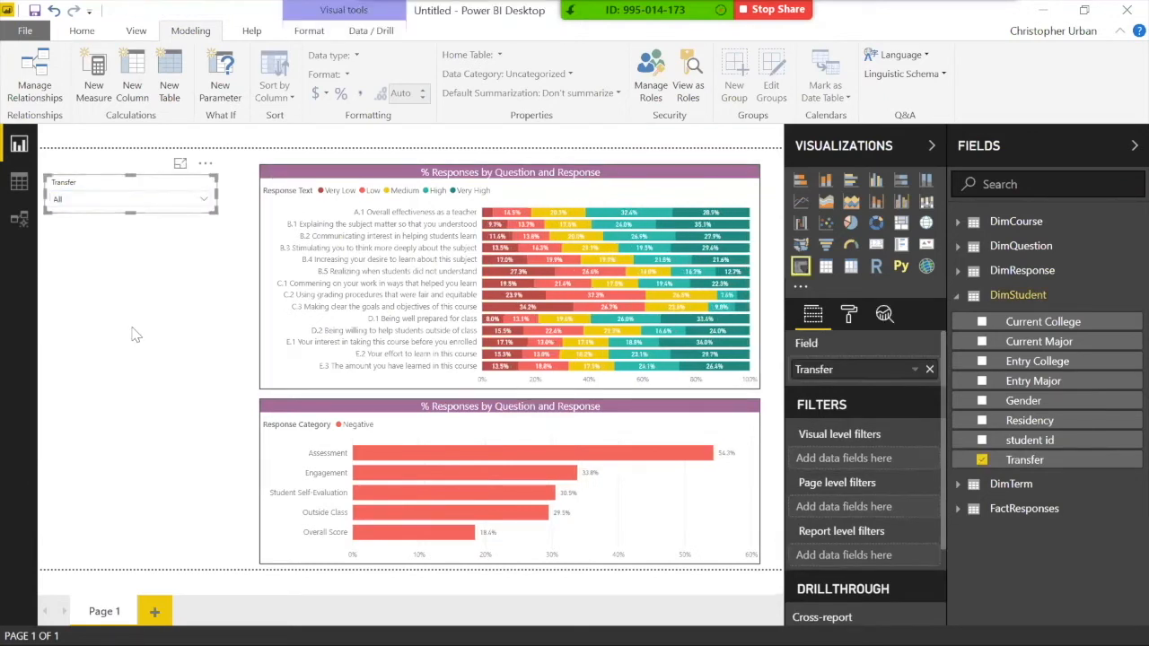
left_click(136, 334)
left_click(113, 184)
Step: Copy-paste the Transfer slicer, move the copy beneath it, and switch its field to Residency
key("ctrl+c")
key("ctrl+v")
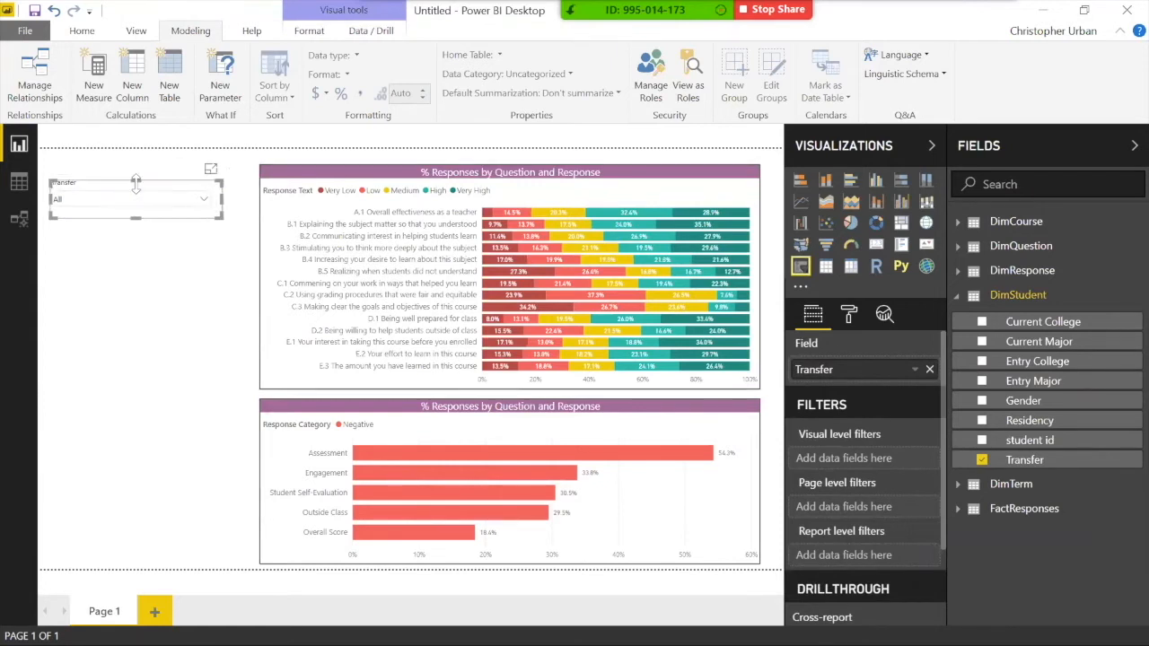
left_click_drag(136, 198, 134, 238)
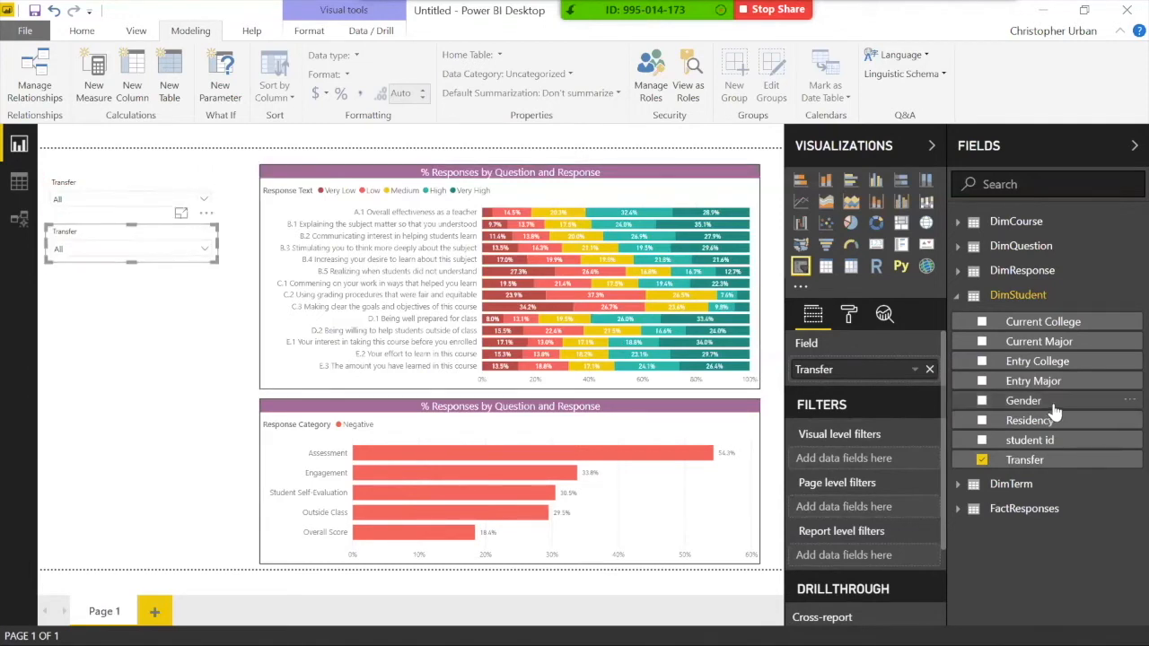
left_click_drag(1056, 423, 875, 372)
Step: Test the slicers by filtering the charts to Resident and Transfer students
left_click(69, 248)
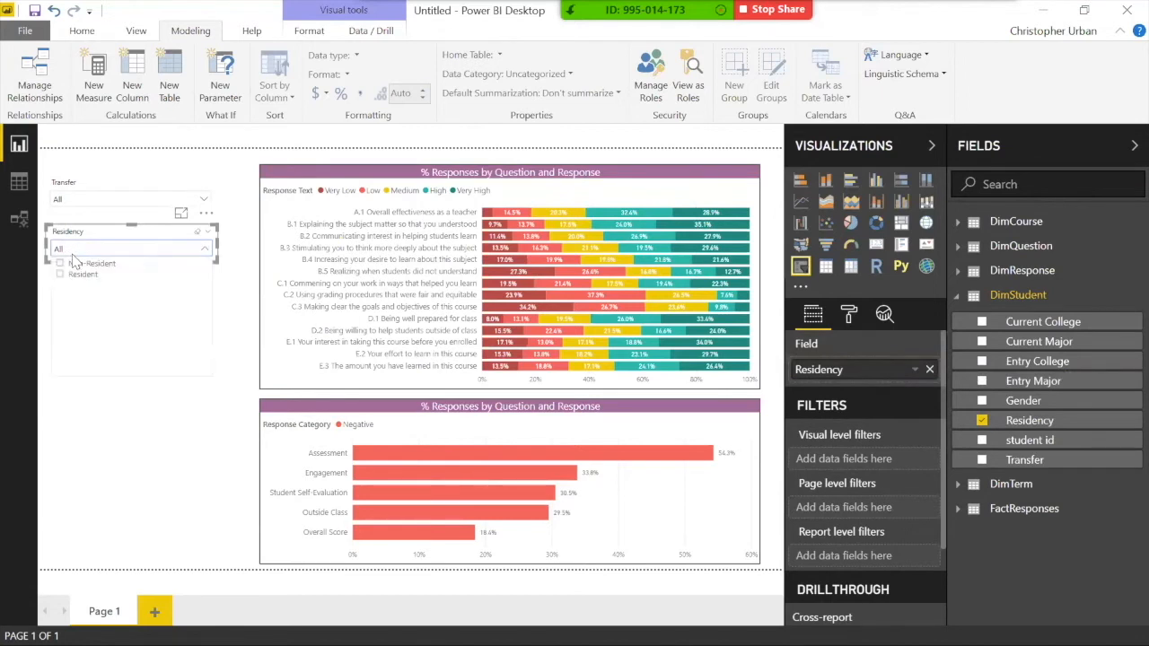
left_click(78, 275)
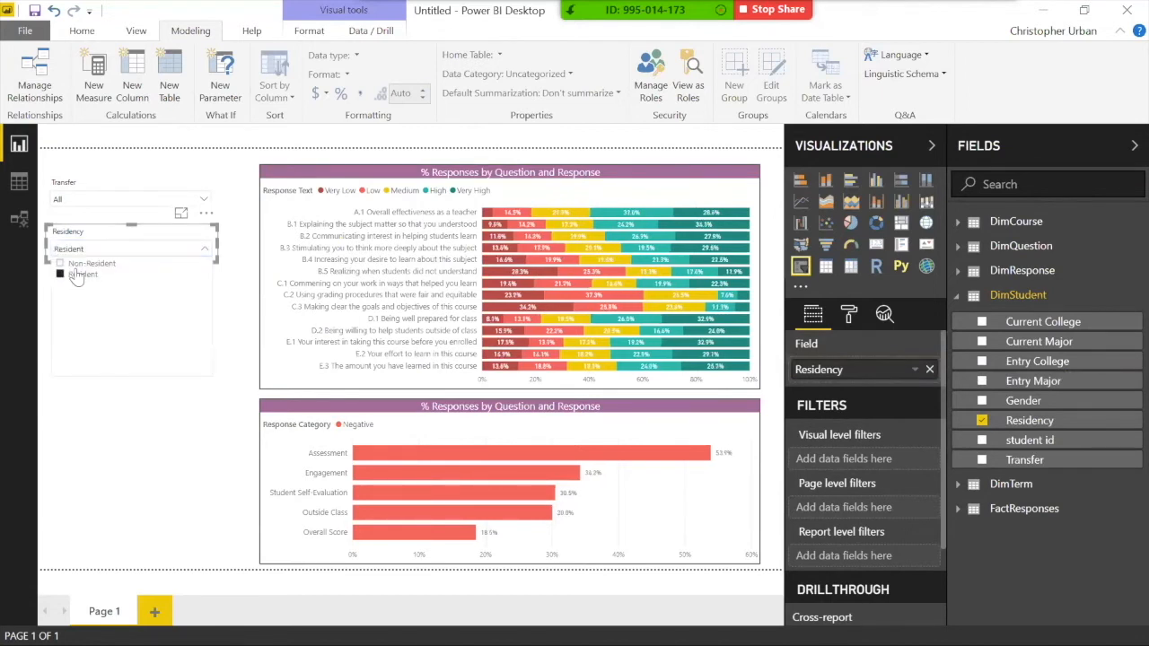
left_click(83, 199)
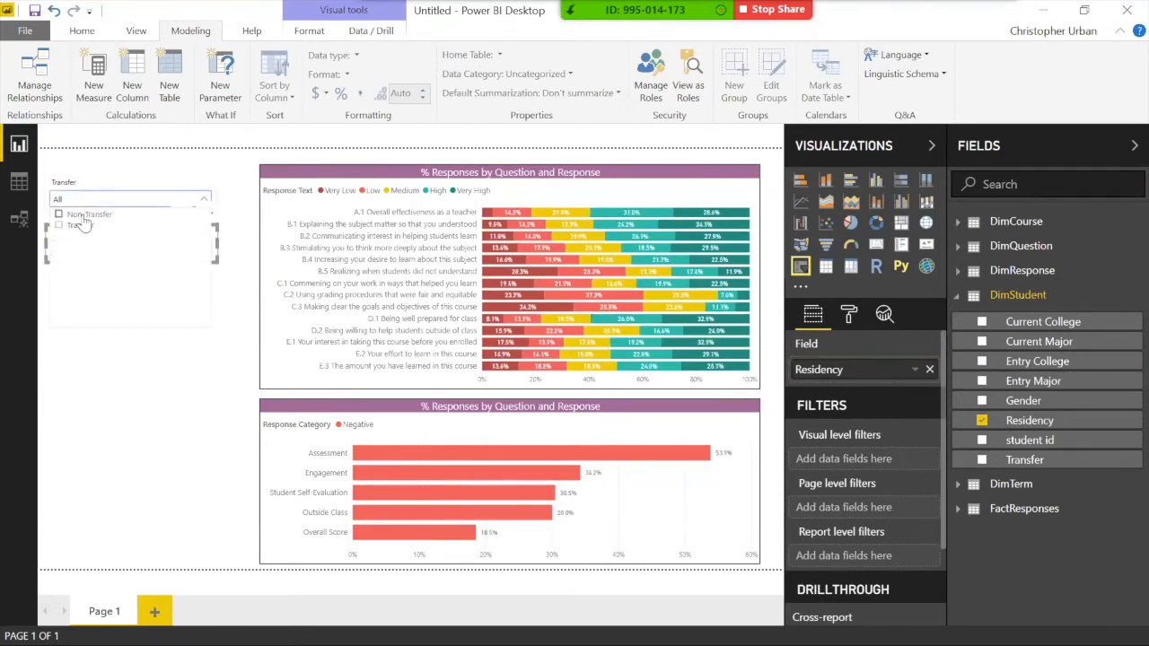
left_click(79, 225)
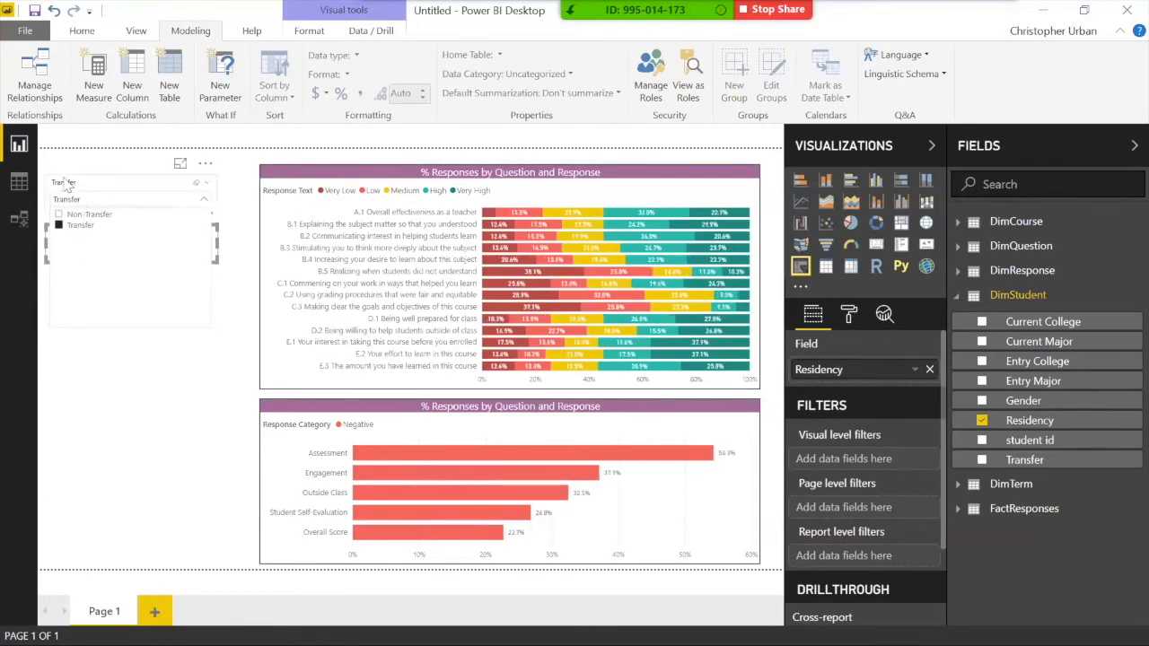
left_click(89, 199)
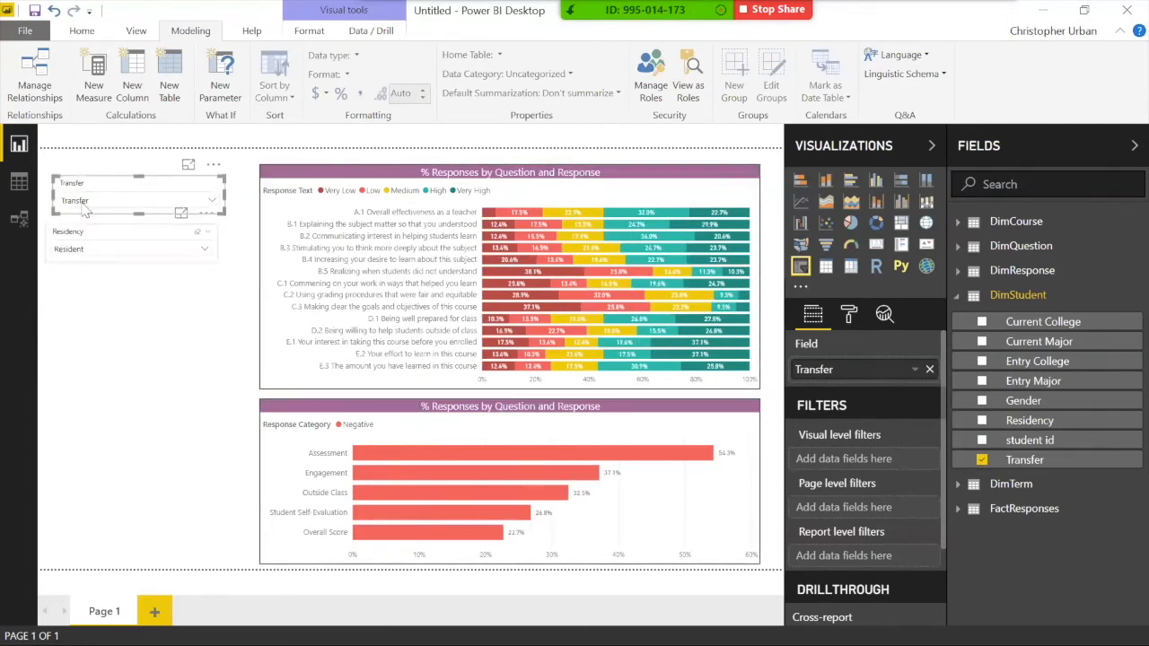
Step: Reset both Transfer and Residency back to All and align Residency under Transfer
left_click(90, 203)
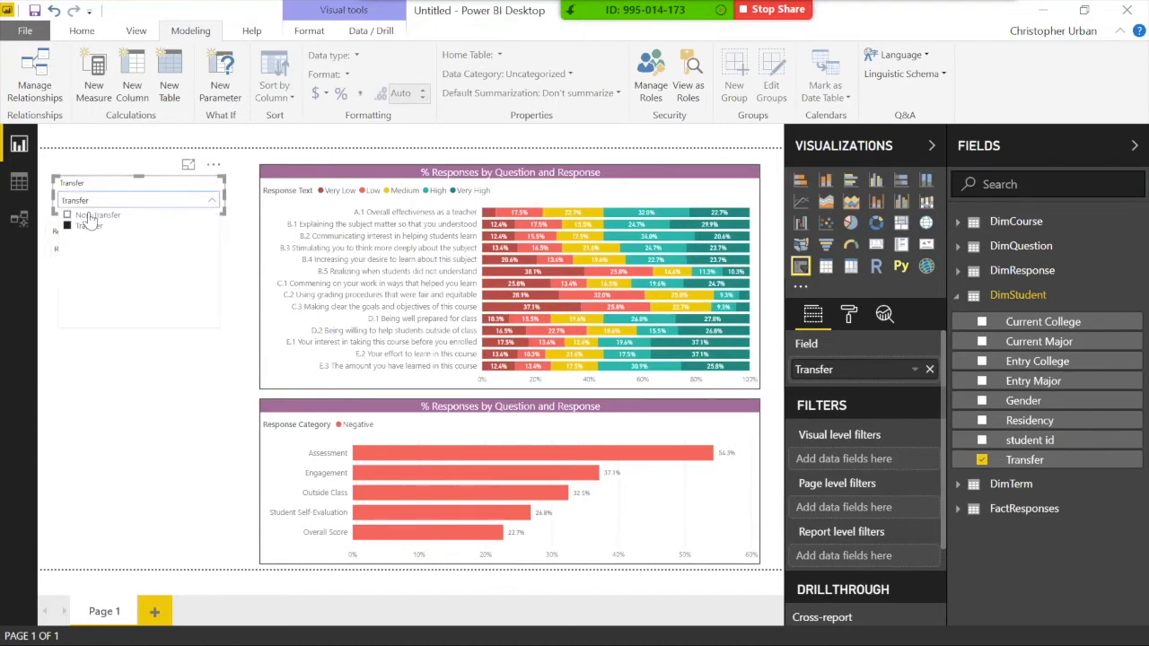
left_click(89, 225)
left_click(96, 249)
left_click(85, 275)
left_click(87, 276)
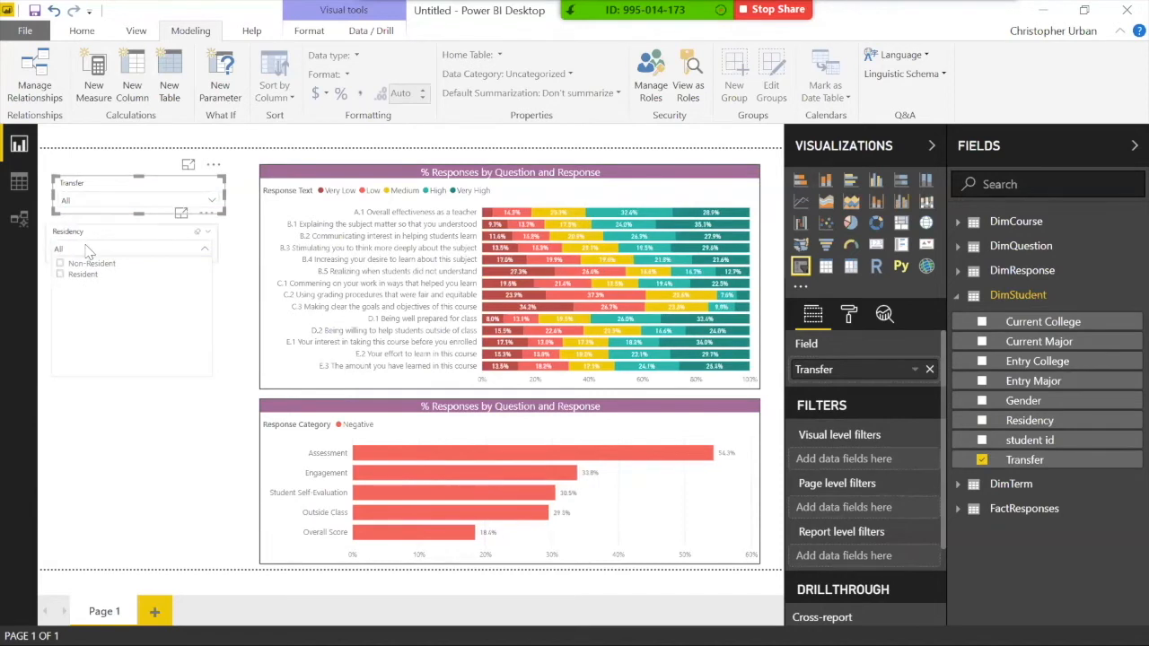
left_click(91, 244)
left_click_drag(91, 237, 98, 239)
left_click(134, 333)
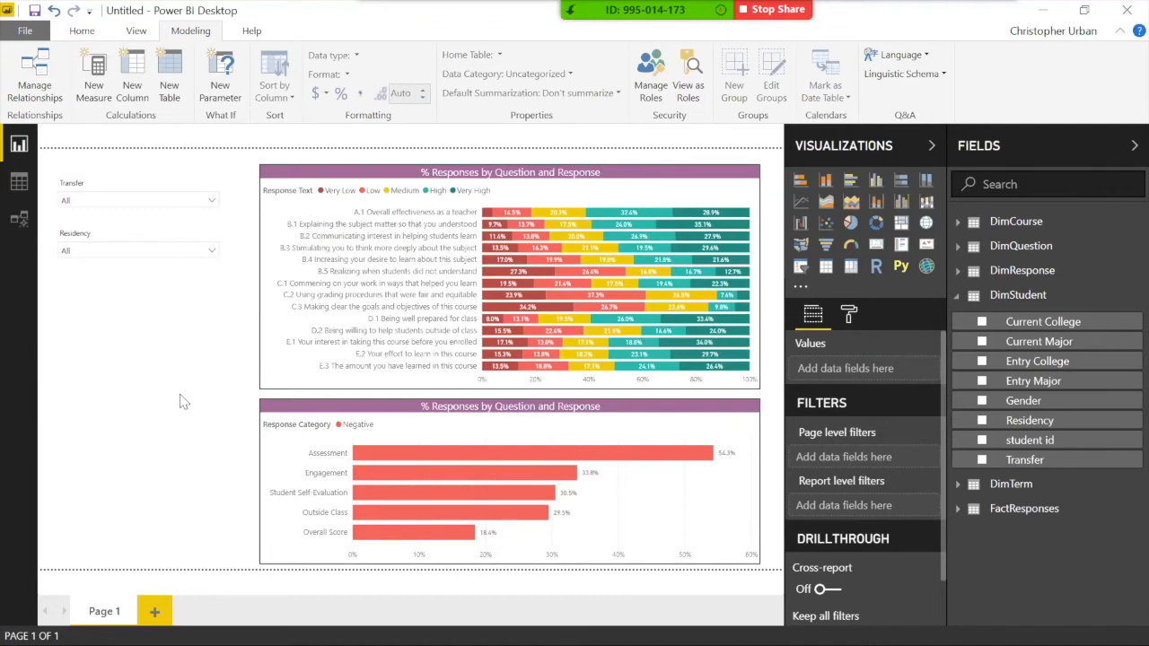
Step: Collapse DimStudent and expand DimCourse to show its course fields
left_click(1068, 297)
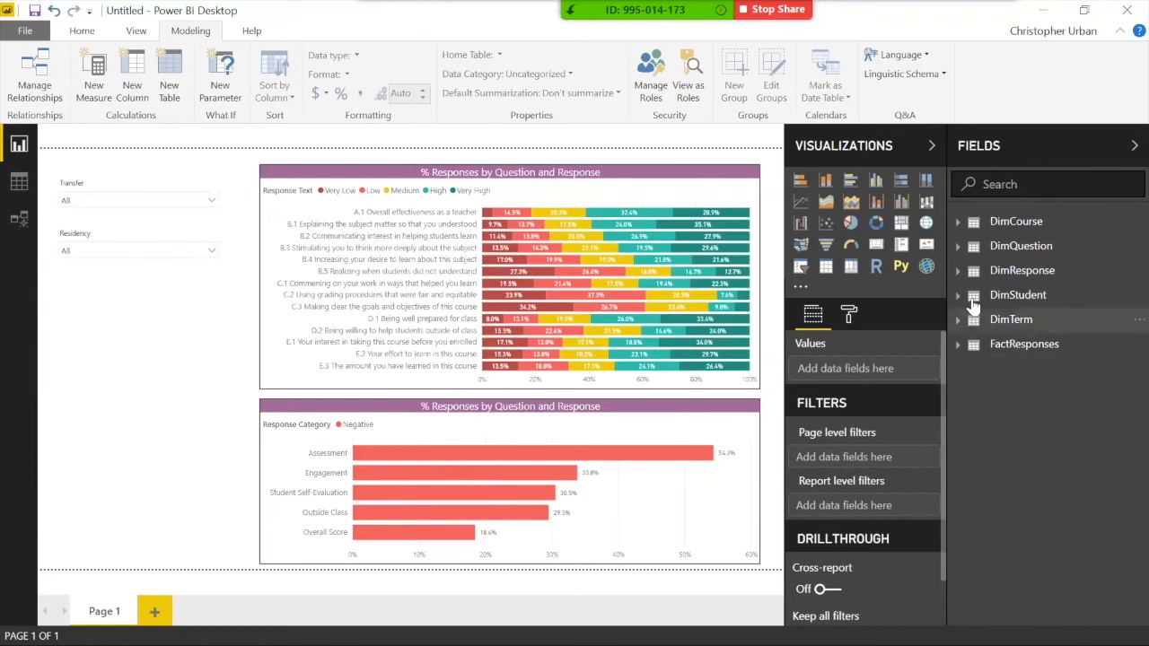
left_click(962, 230)
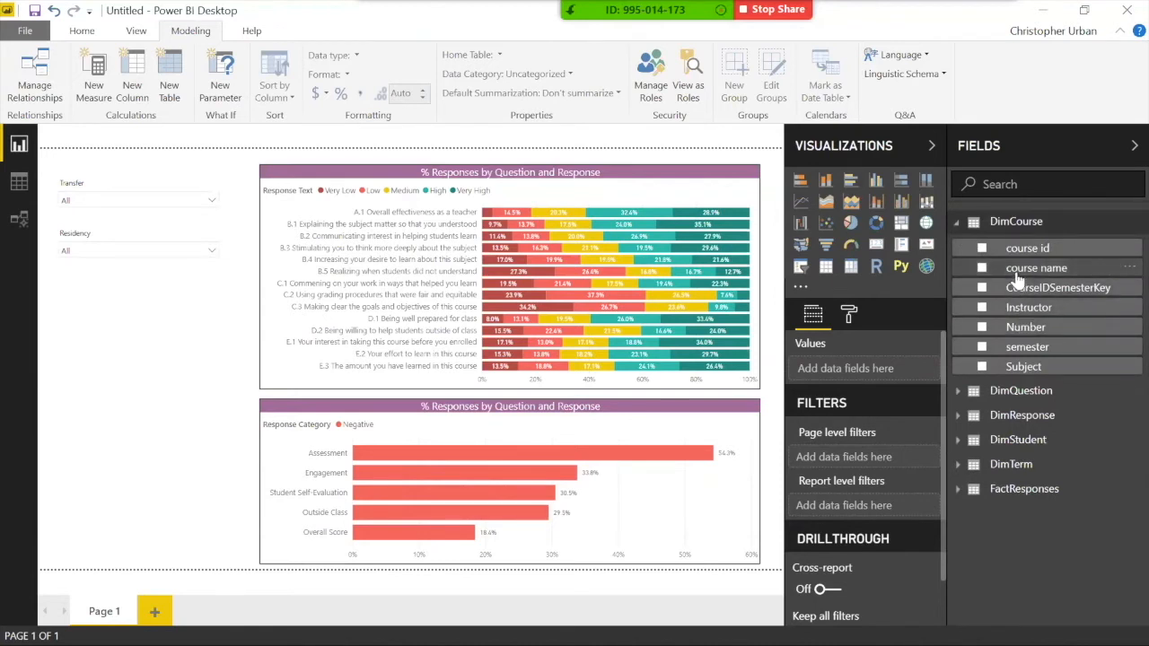
left_click_drag(1018, 280, 205, 323)
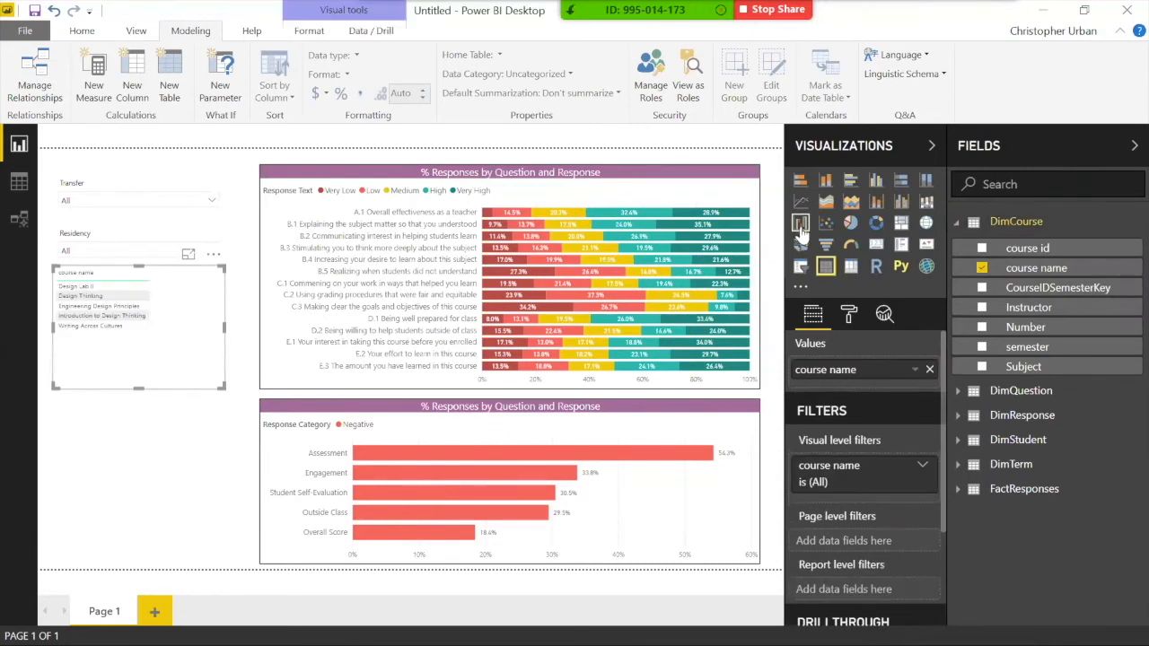
left_click(801, 265)
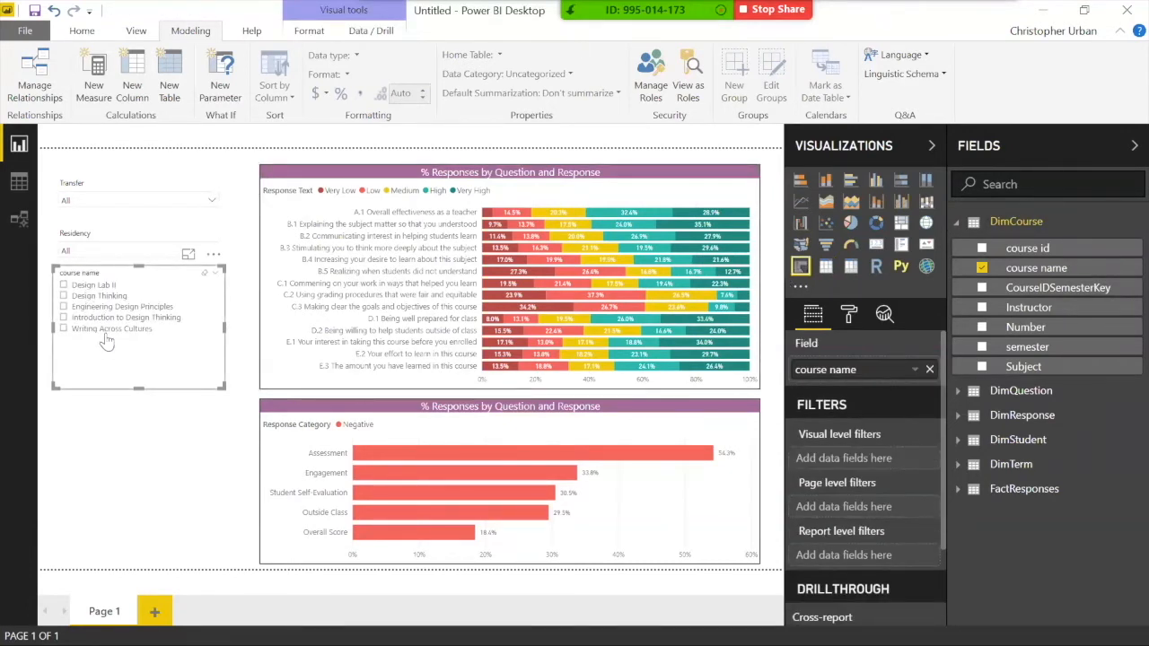
left_click_drag(97, 276, 101, 290)
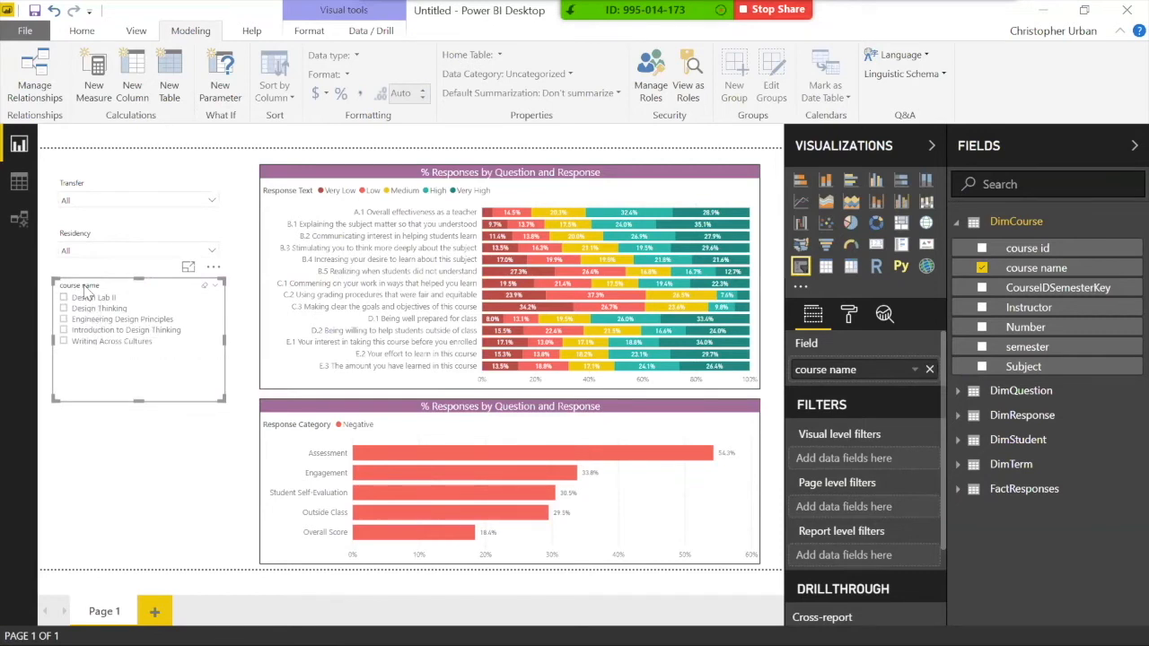
left_click(91, 309)
left_click(90, 320, "ctrl")
left_click(91, 330, "ctrl")
left_click(96, 341, "ctrl")
left_click(99, 343)
left_click(100, 343)
left_click(213, 266)
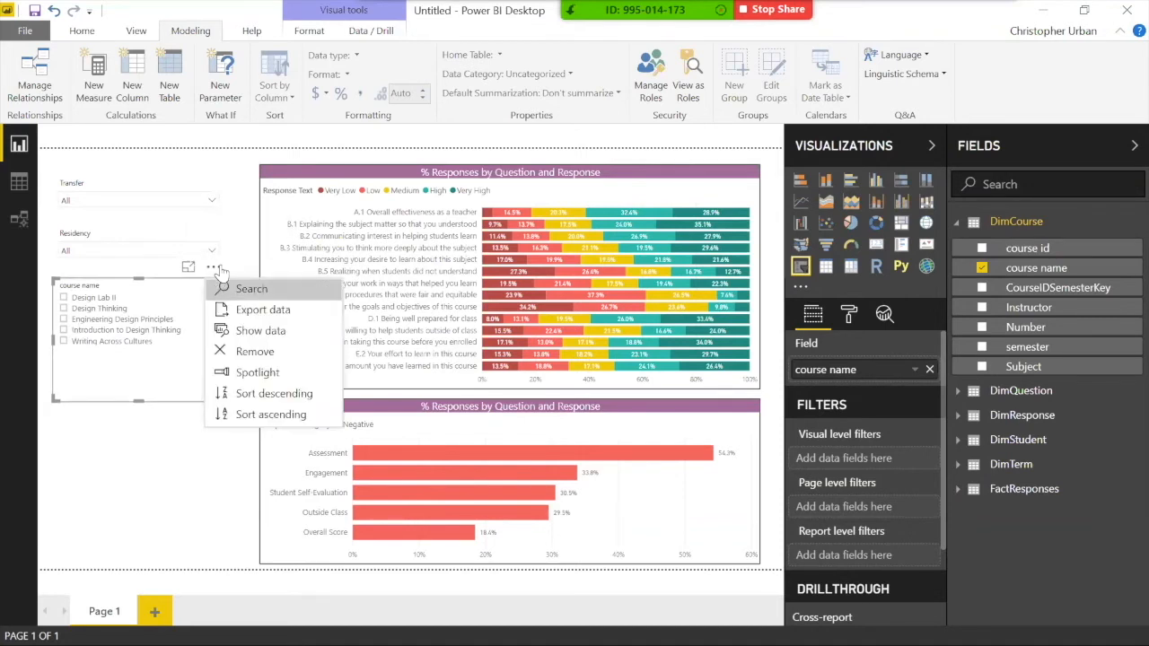
left_click(154, 391)
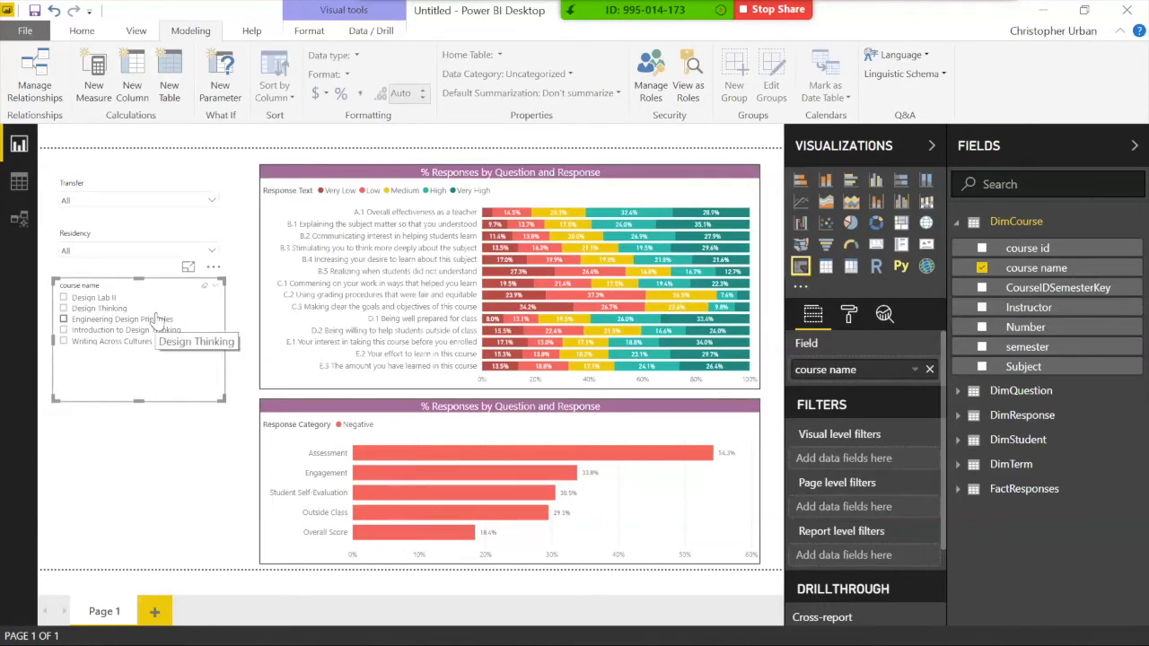
key("Delete")
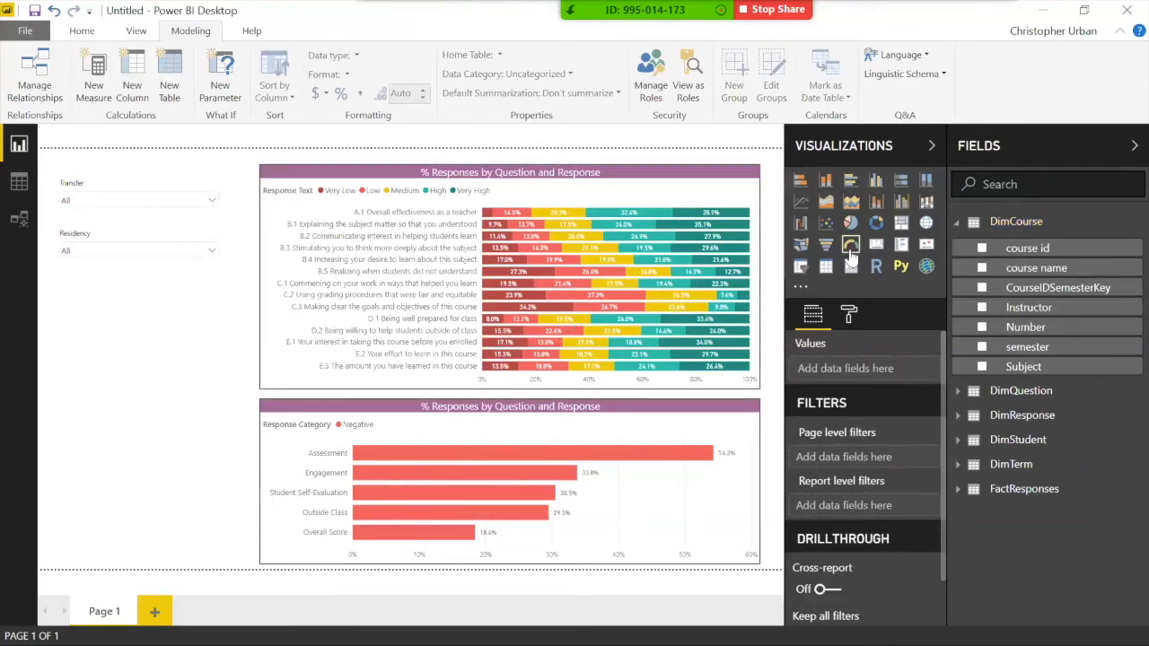
Step: Start a new group on the course name field and name it 'Lab Group'
right_click(1031, 274)
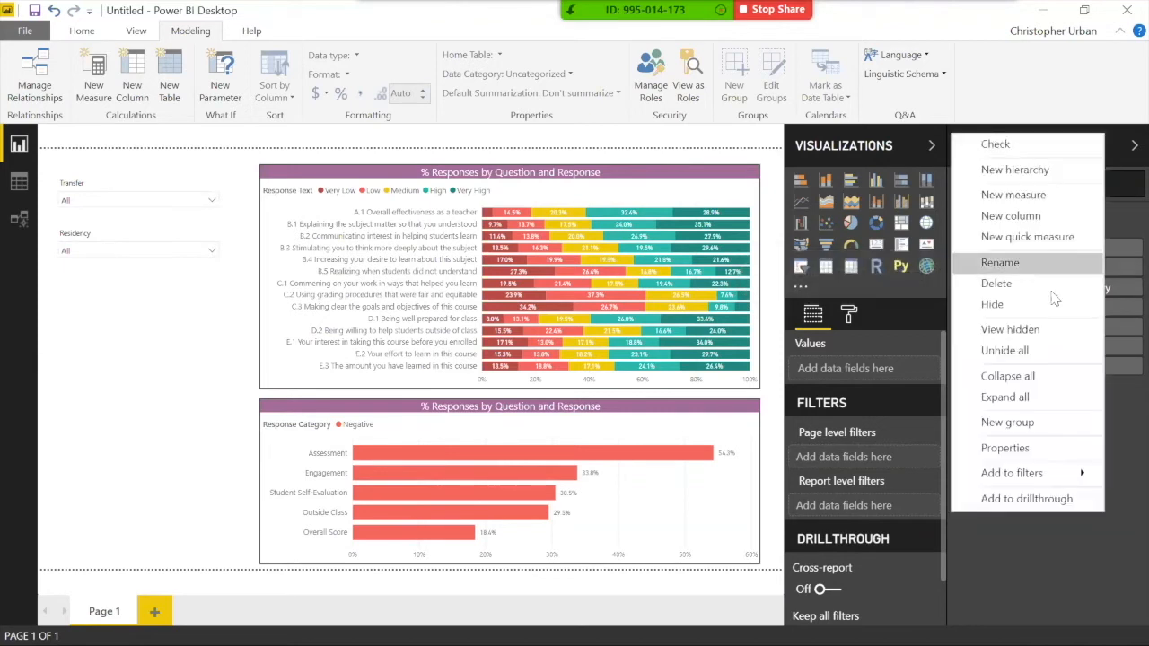
left_click(1023, 426)
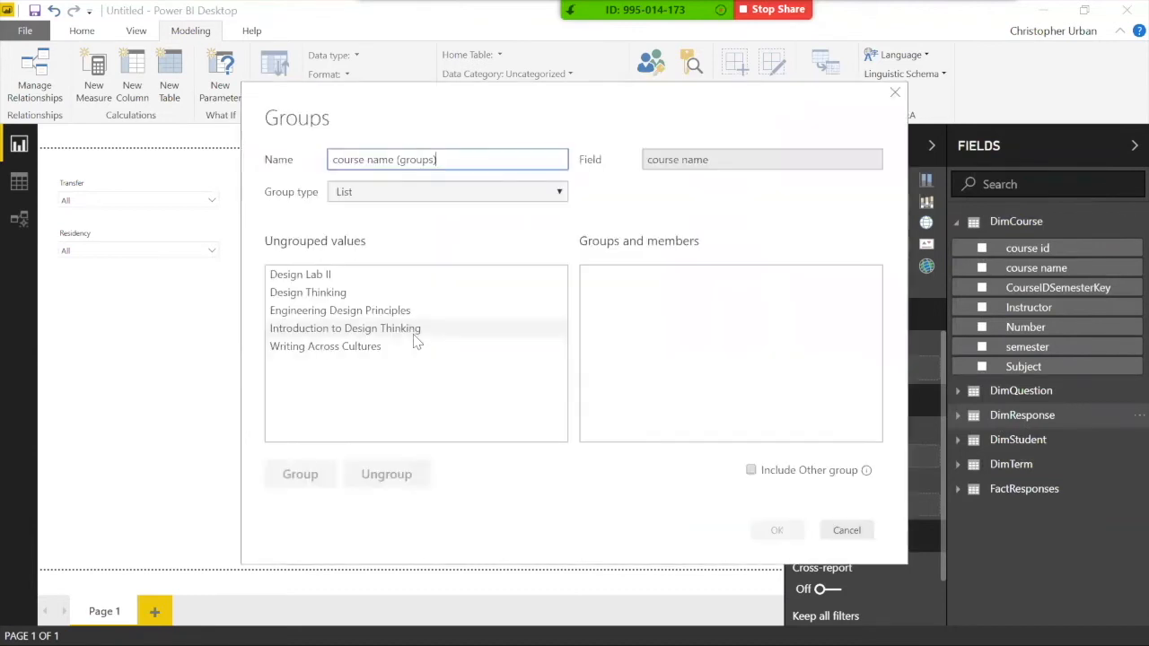
left_click(364, 274)
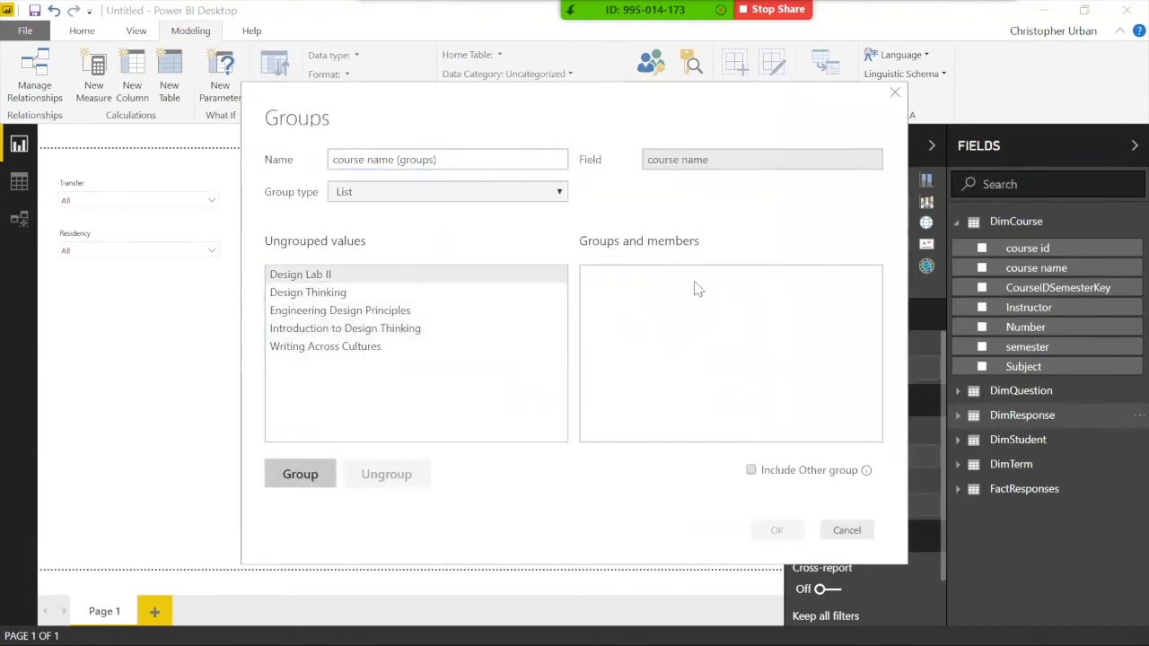
left_click(400, 277)
left_click(444, 159)
left_click_drag(444, 160, 229, 164)
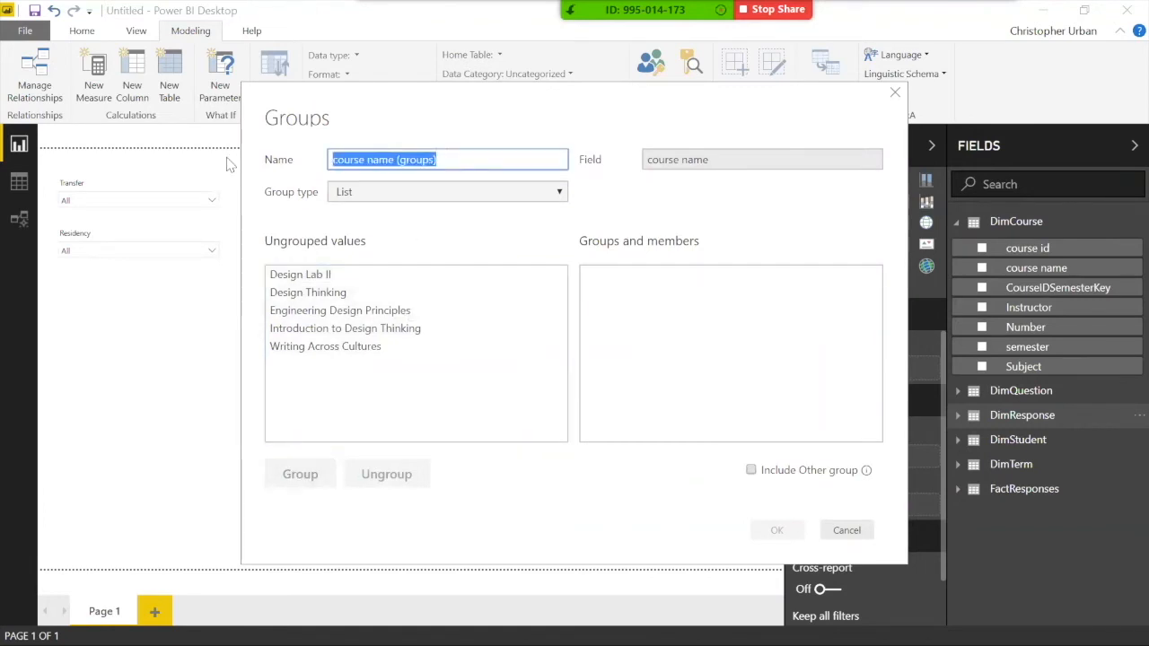
type("Lab Group")
Step: Group Design Lab II as 'Labs' and the other four courses as 'Non-Labs', then save
left_click(329, 280)
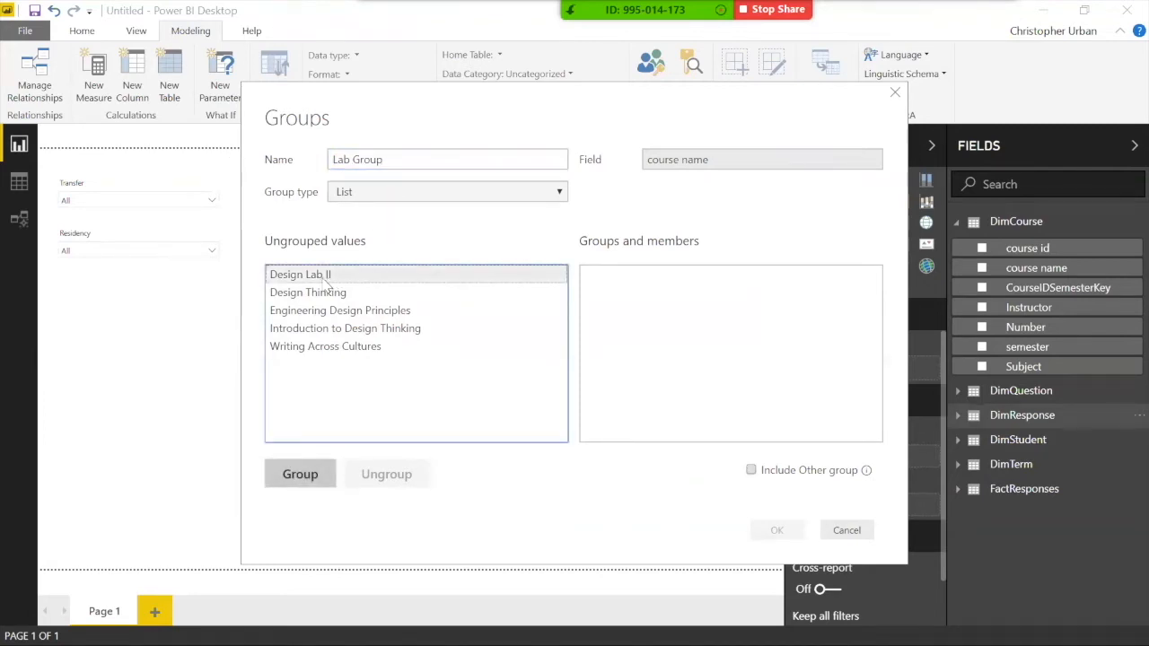
left_click(299, 485)
key("BackSpace")
type("Lab")
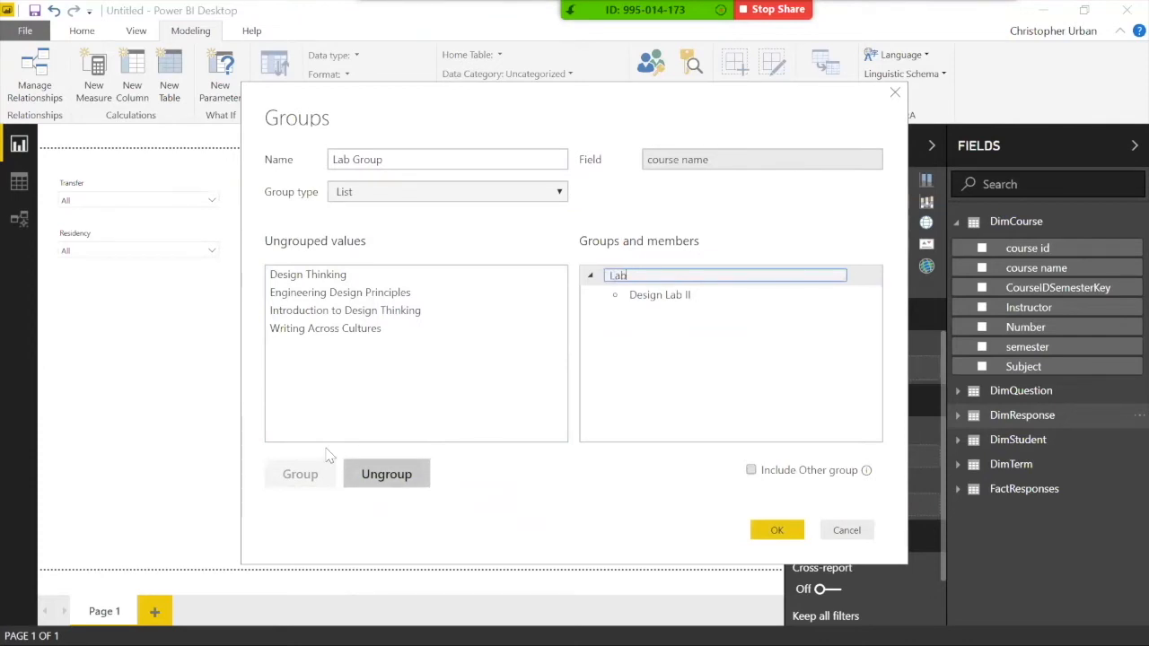
type("s")
left_click(323, 275)
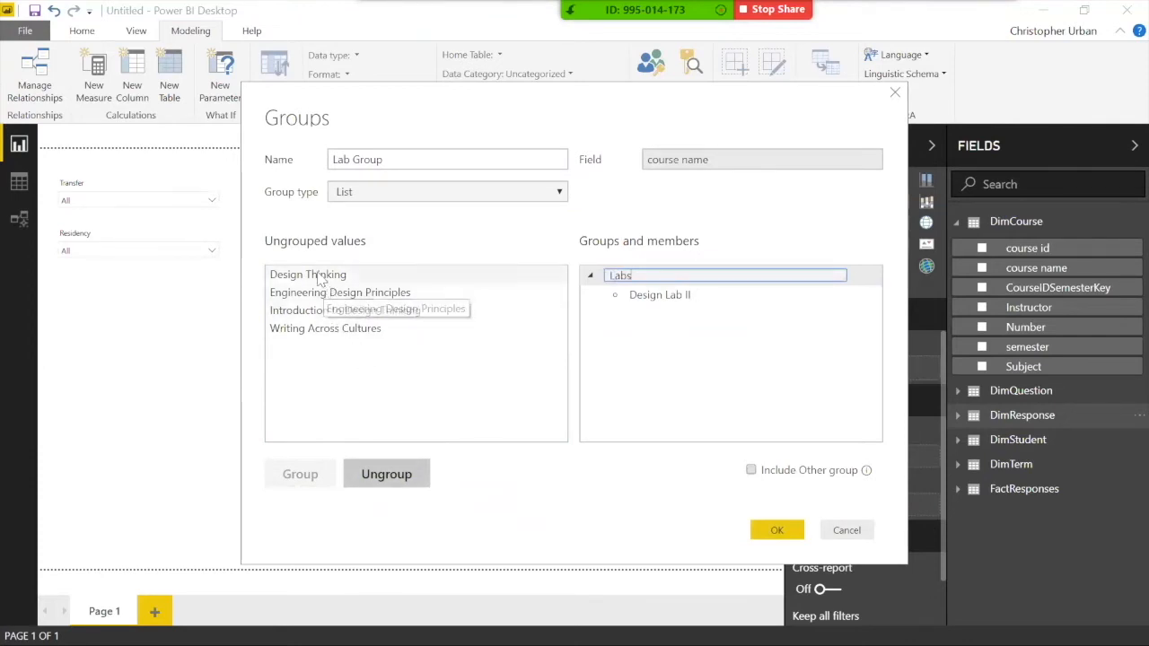
left_click(339, 328, "shift")
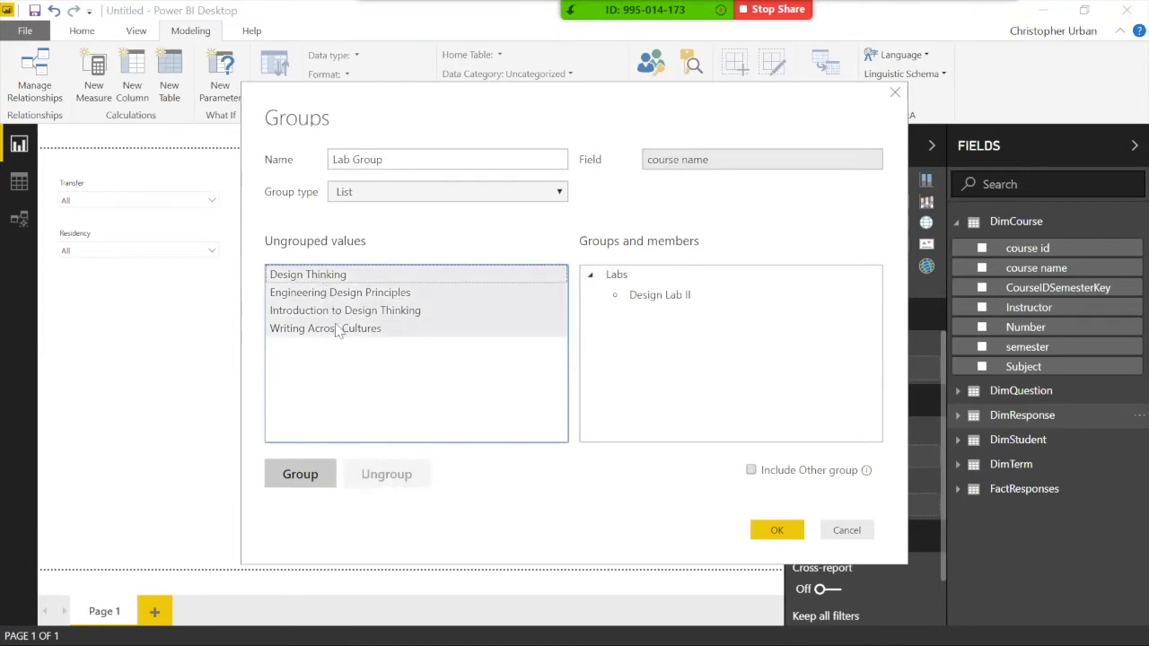
left_click(316, 474)
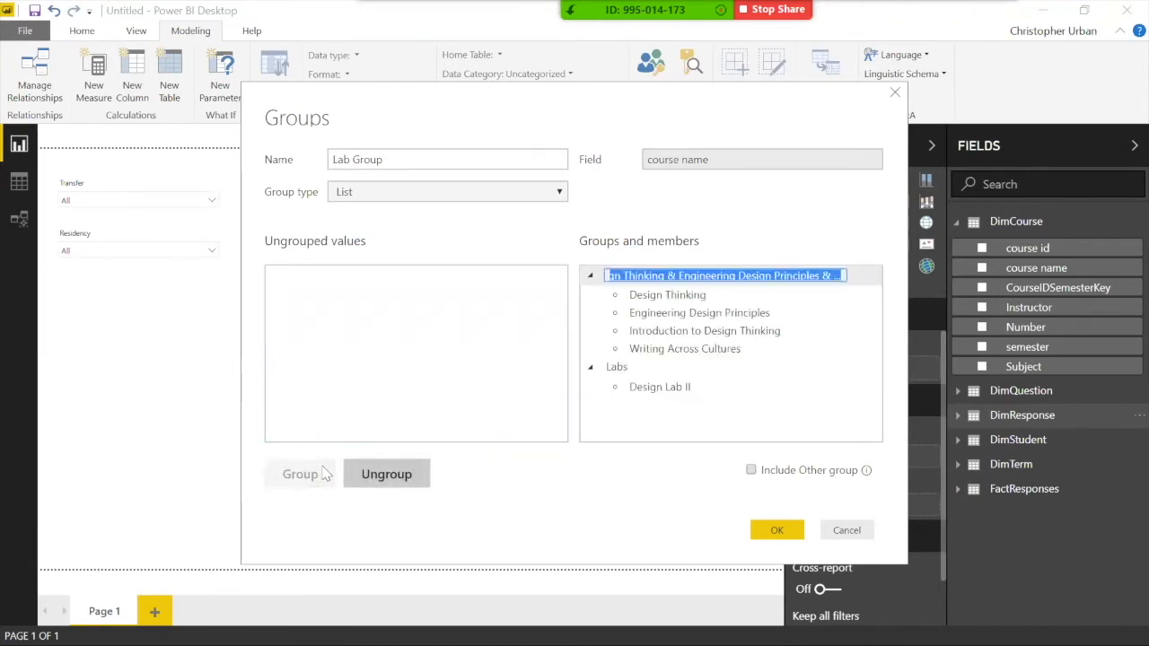
type("Non-Labs")
key("Return")
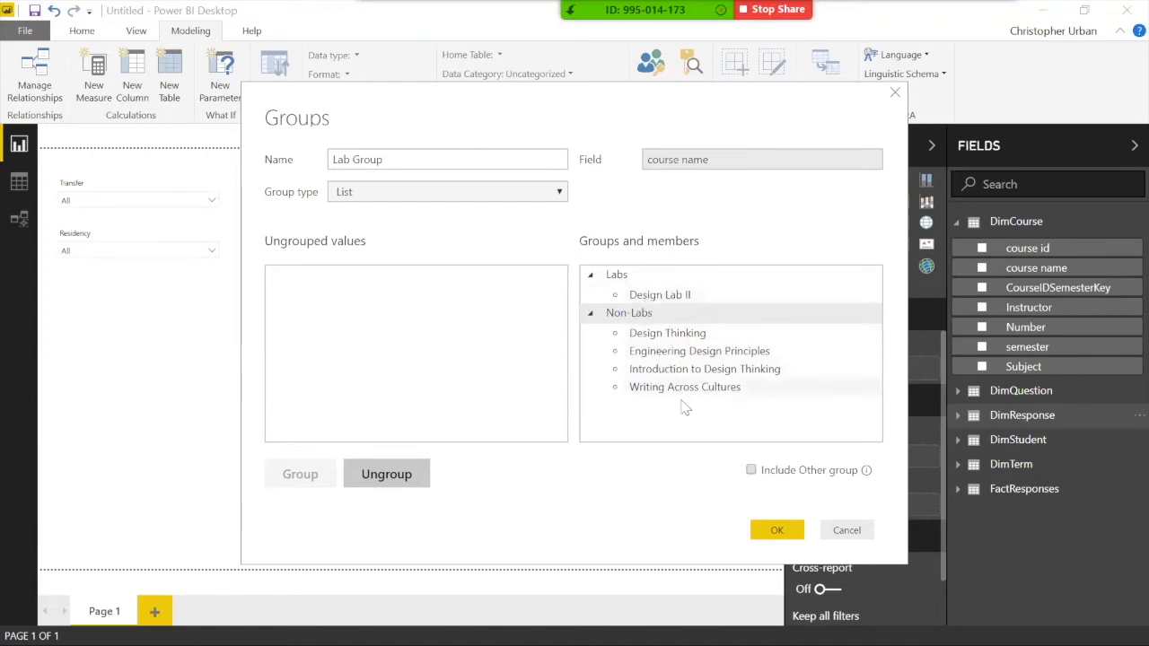
left_click(781, 531)
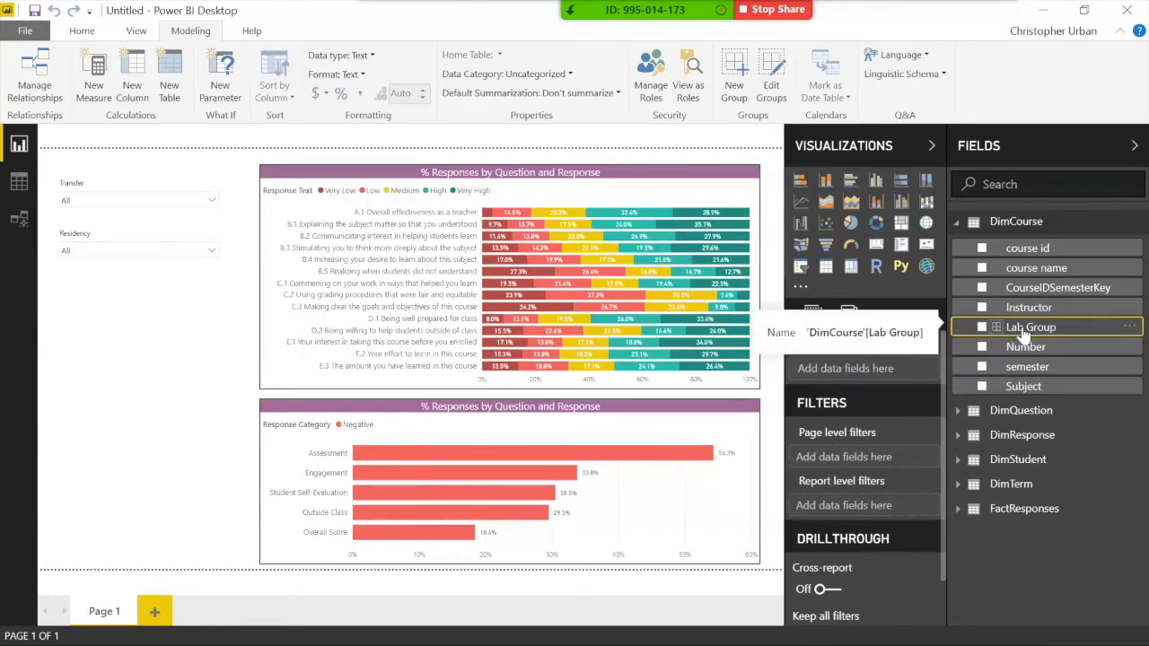
Step: Duplicate the Residency slicer, place the copy below it, and switch its field to Lab Group
left_click(93, 235)
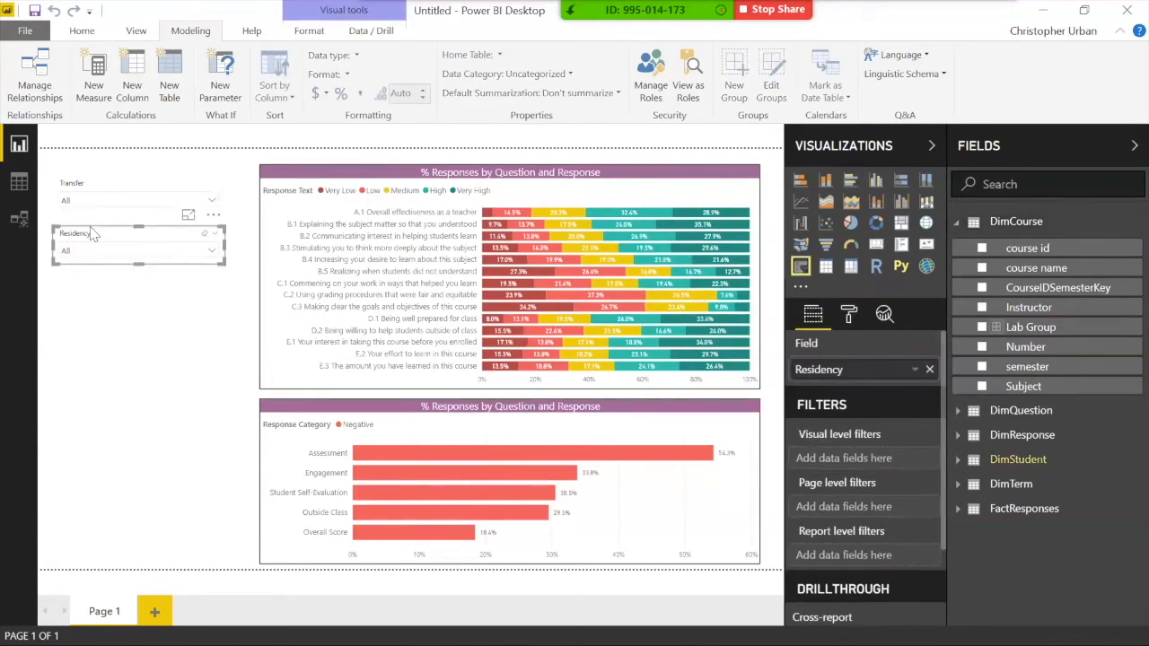
key("ctrl+c")
key("ctrl+v")
left_click_drag(104, 254, 108, 303)
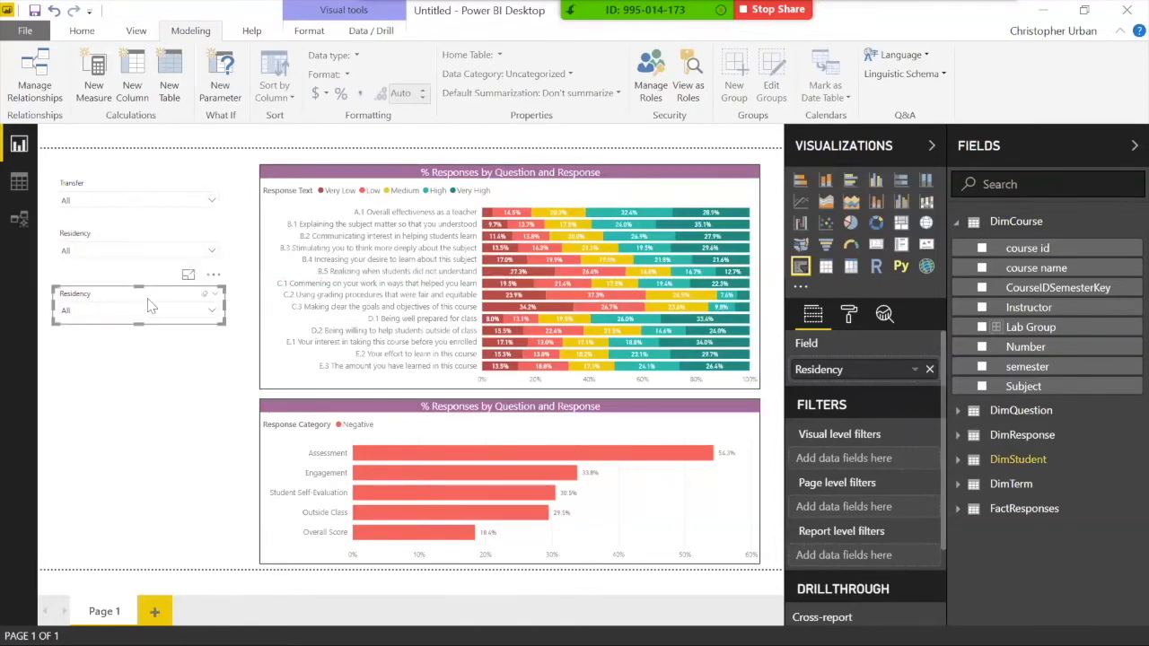
left_click_drag(1032, 329, 887, 369)
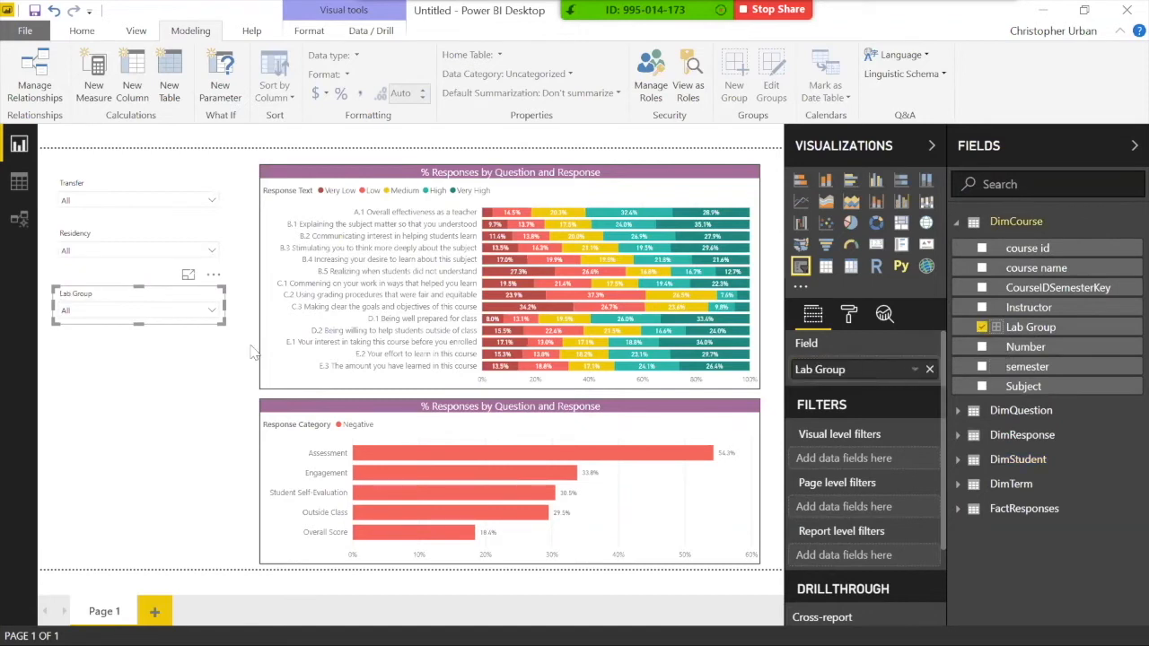
Step: Test a Lab Group filter, reset it to All, and deselect the slicer
left_click(141, 316)
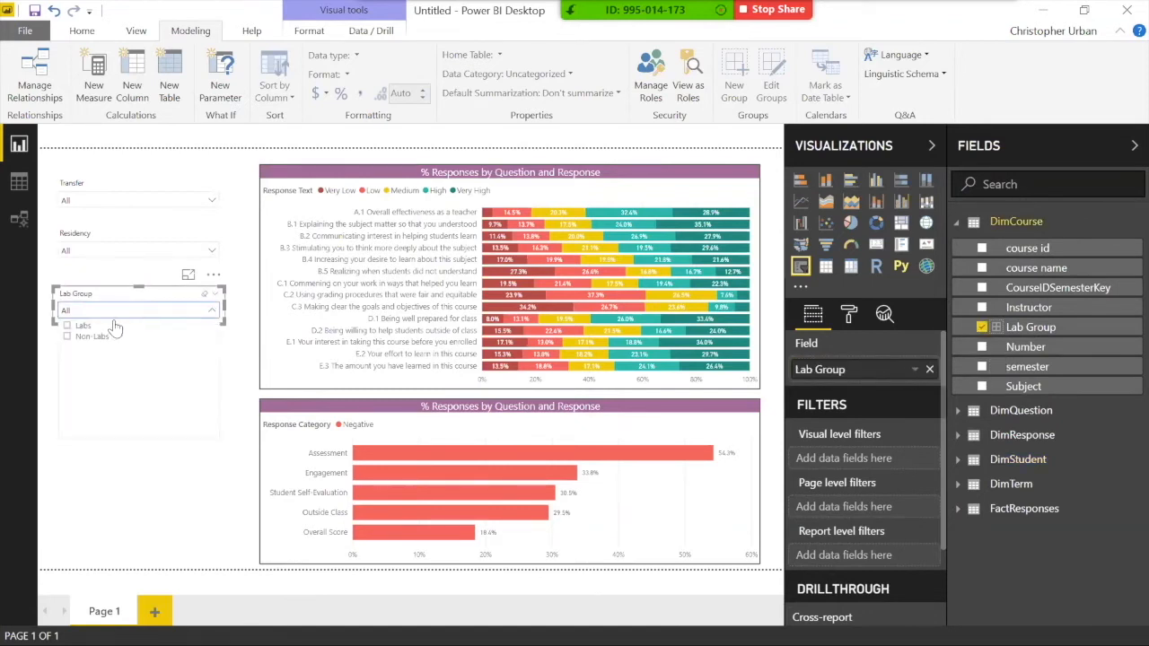
left_click(80, 339)
left_click(79, 339)
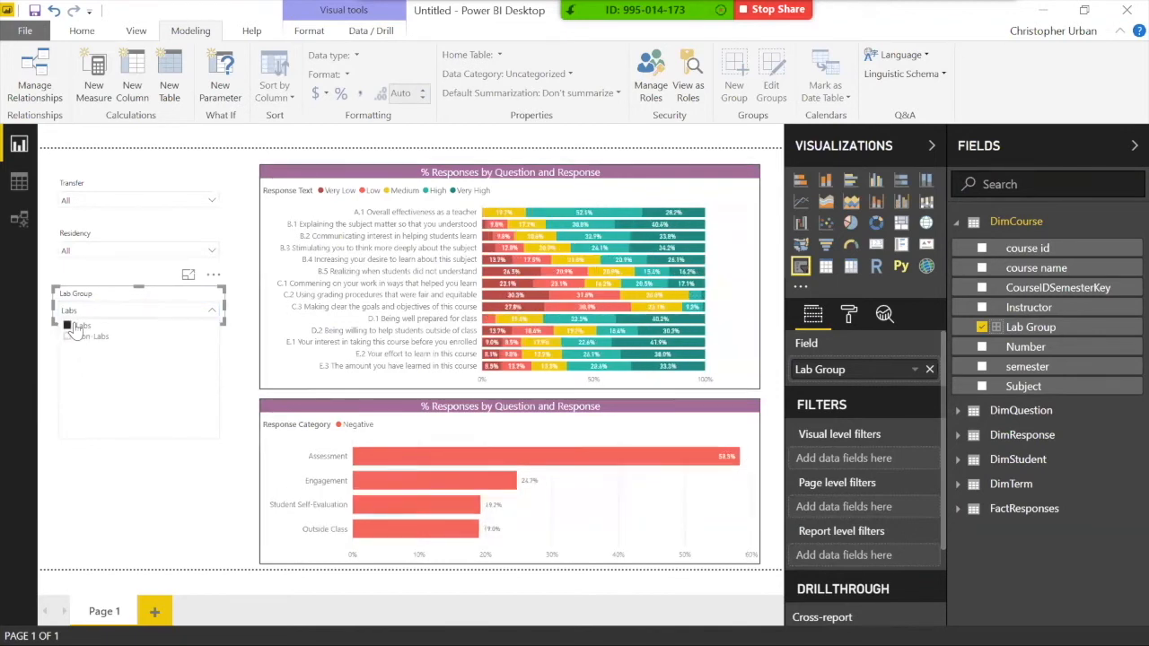
left_click(83, 310)
left_click(94, 359)
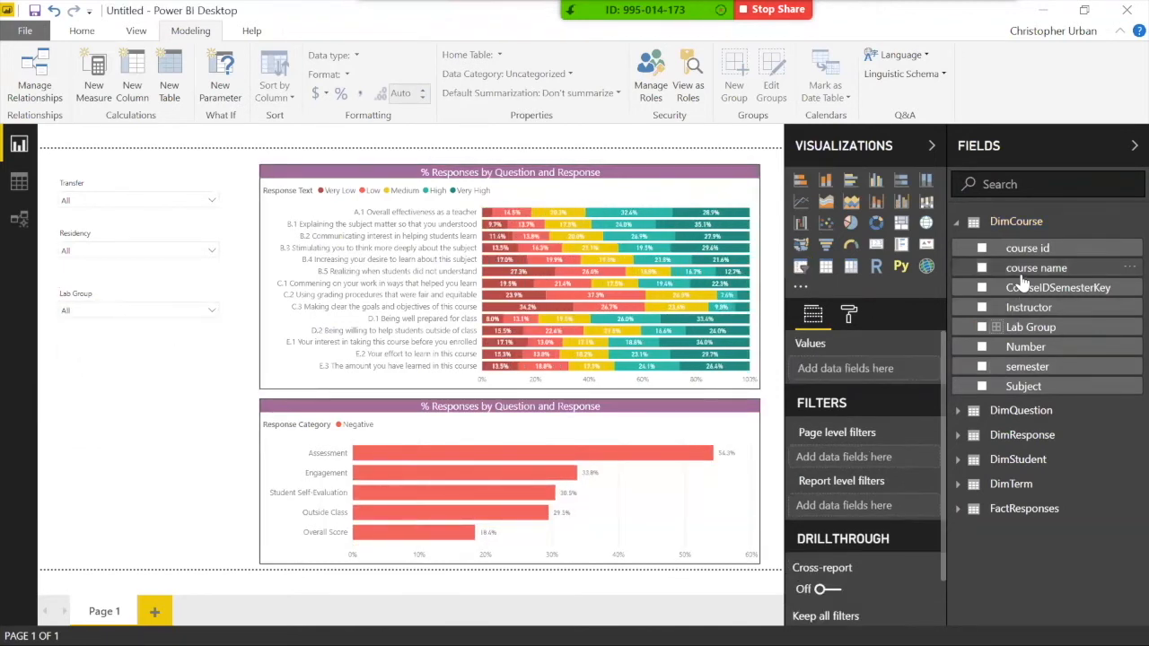
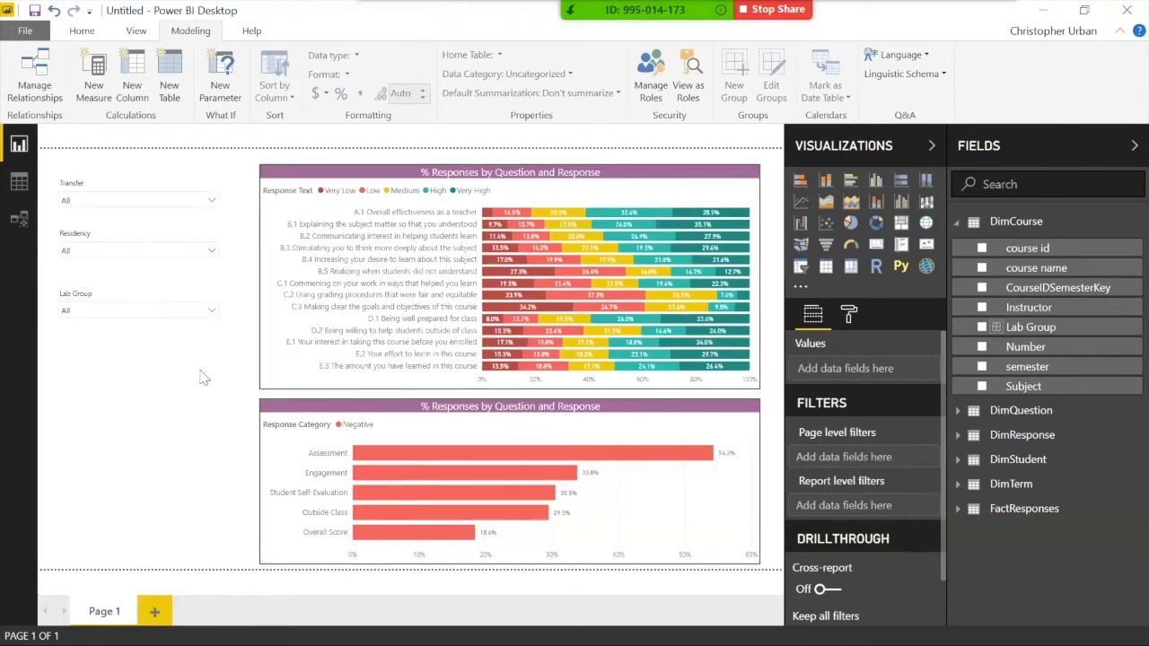
Step: Shorten the lower bar chart from the top and move the upper bar chart slightly down
left_click(403, 408)
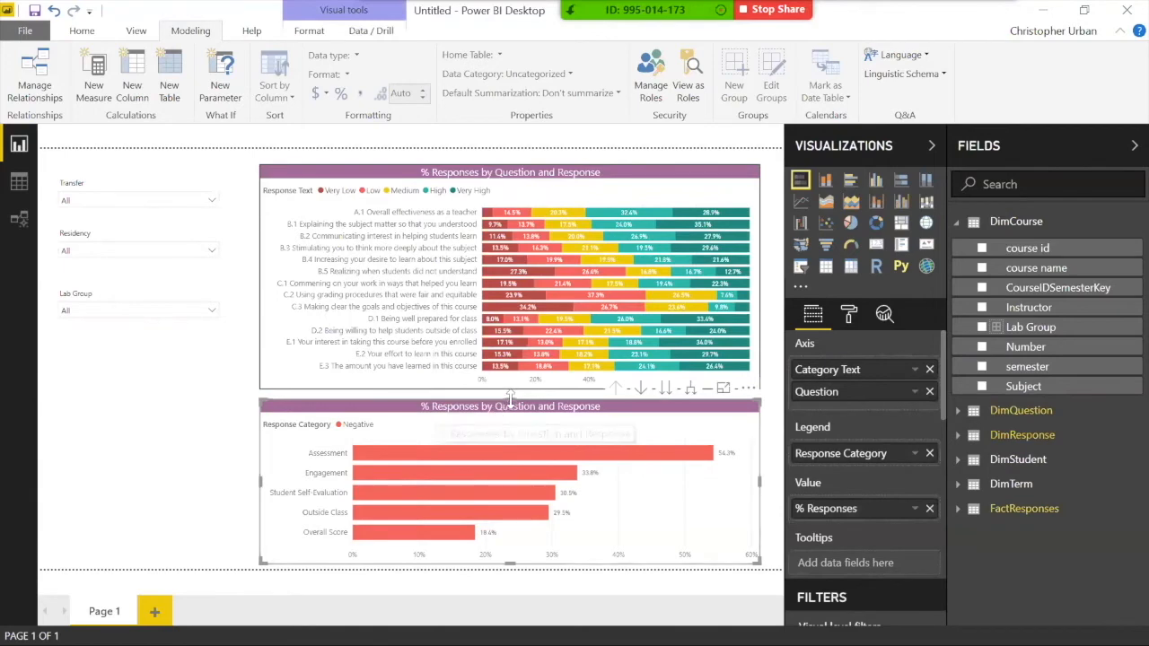
left_click_drag(510, 401, 512, 423)
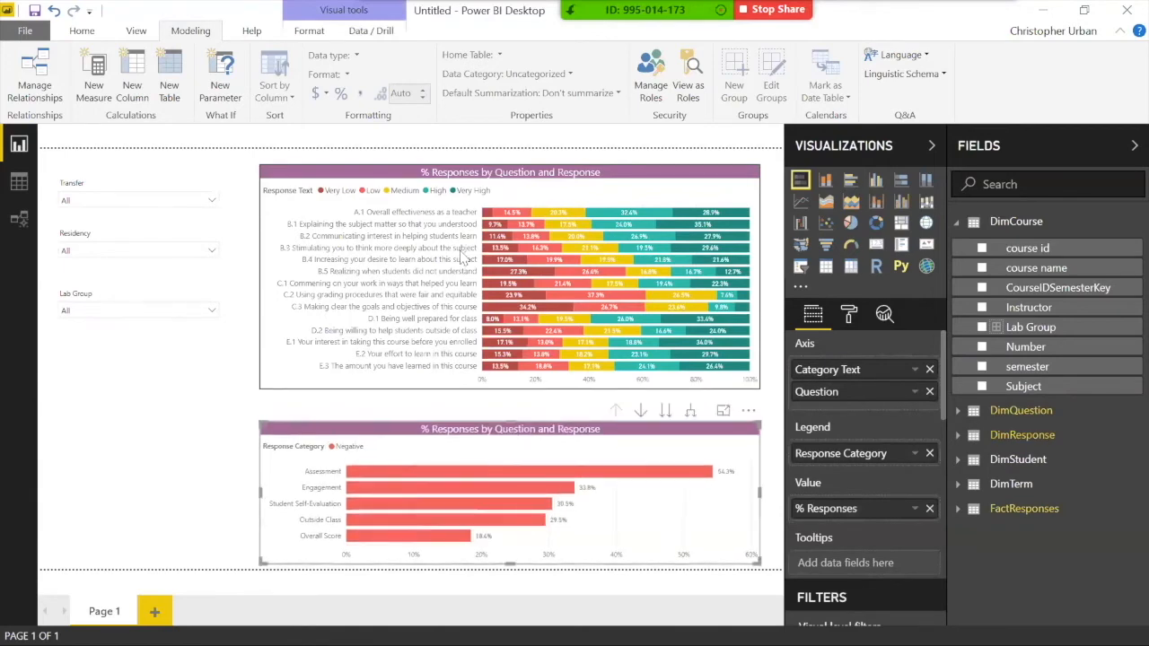
left_click_drag(439, 179, 440, 200)
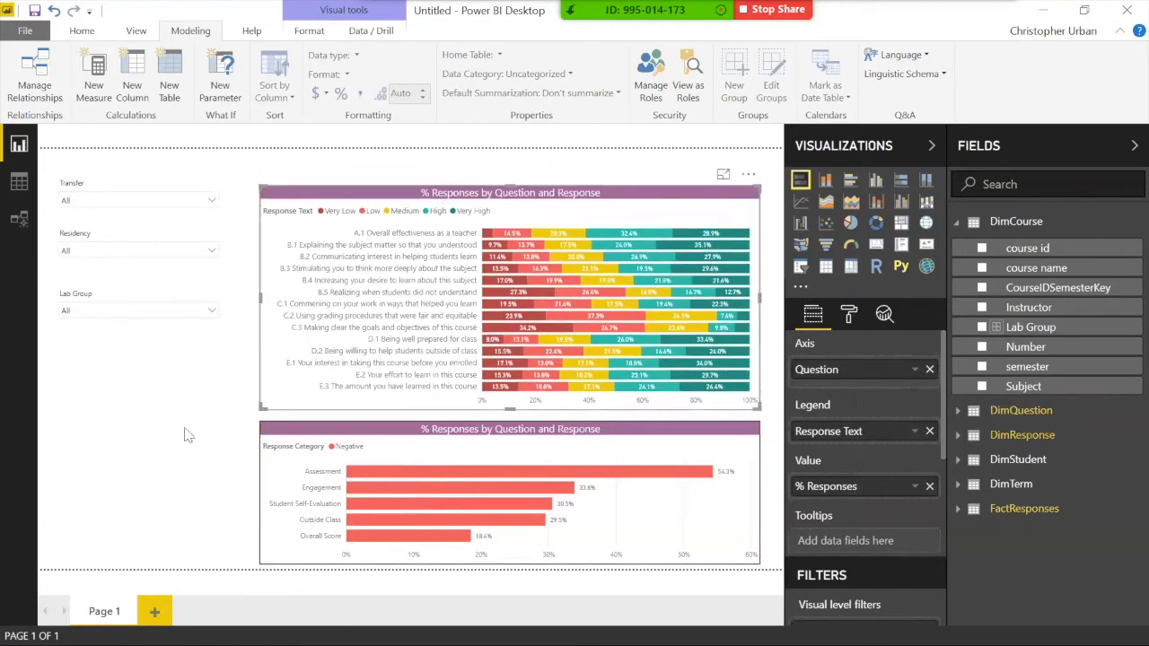
Step: Move the Transfer, Residency and Lab Group slicers together slightly lower on the page
left_click(81, 180)
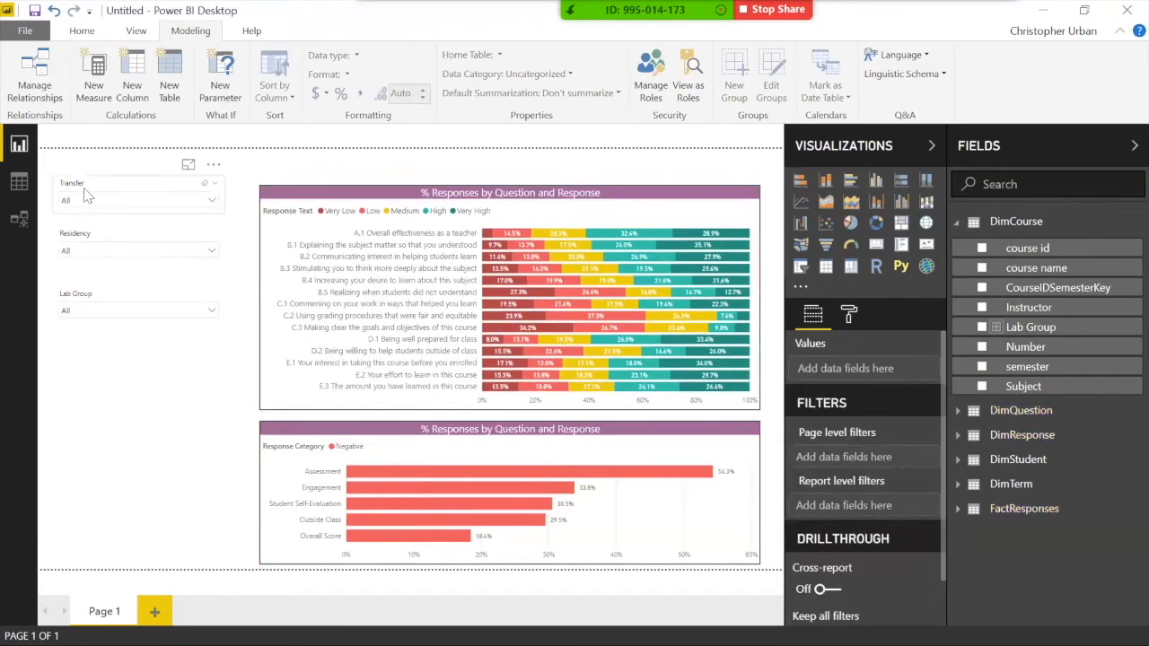
left_click(101, 237)
left_click(117, 296, "ctrl")
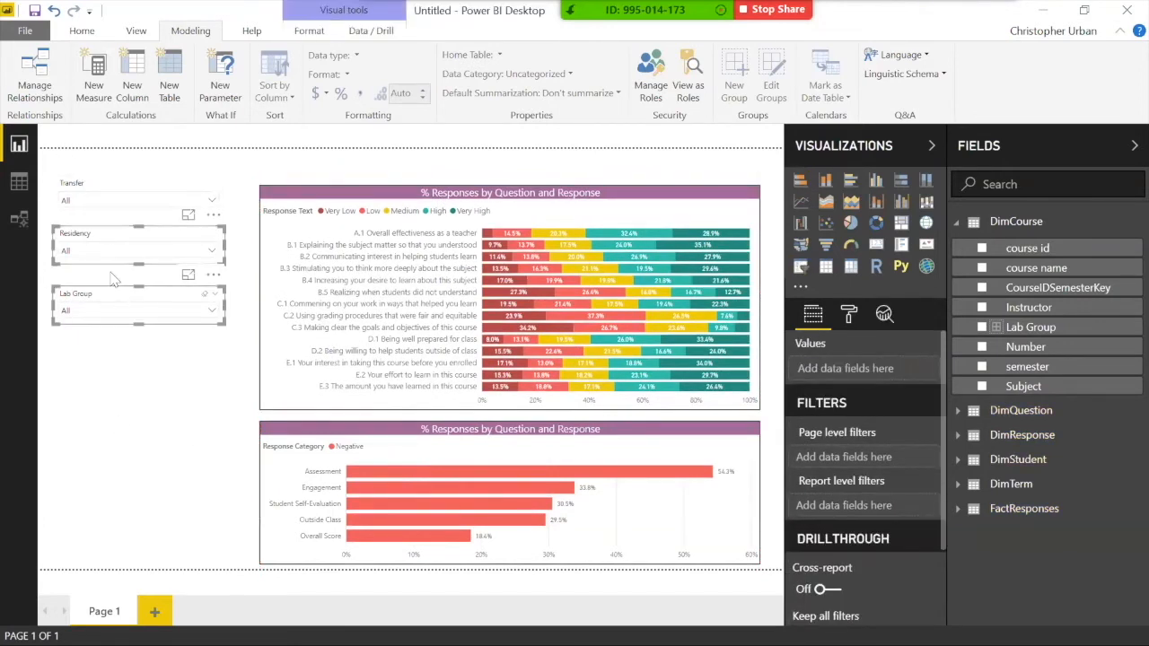
left_click(106, 204, "ctrl")
mouse_move(103, 183)
left_mouse_down()
mouse_move(100, 207)
mouse_move(103, 191)
left_mouse_up()
left_click(189, 341)
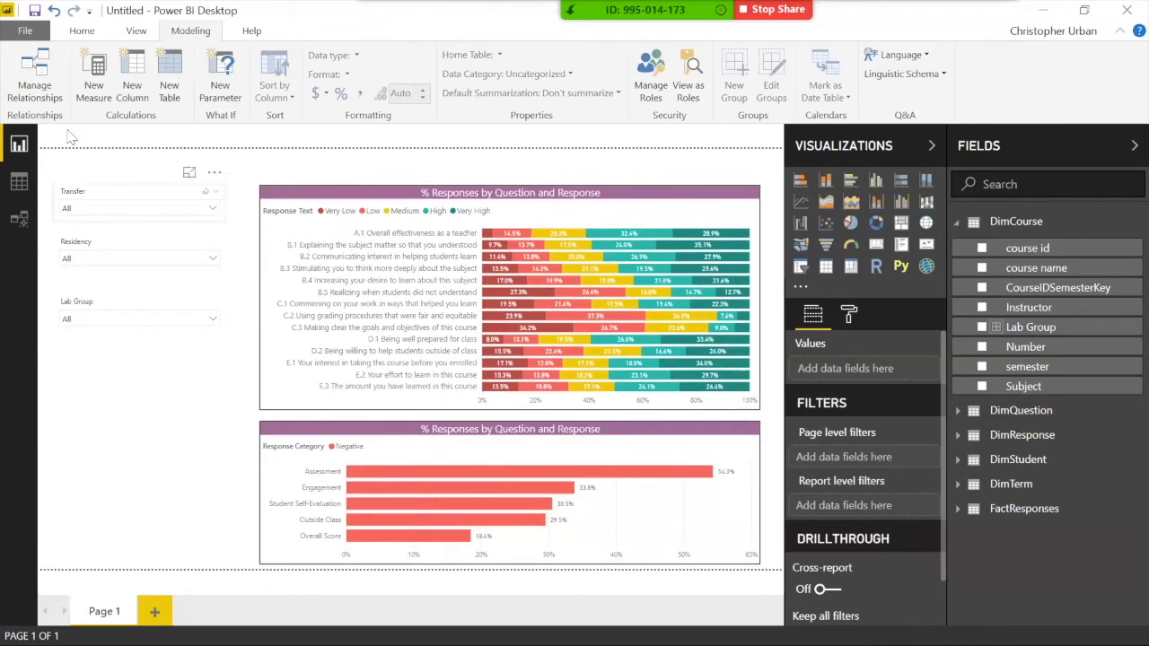
left_click(84, 32)
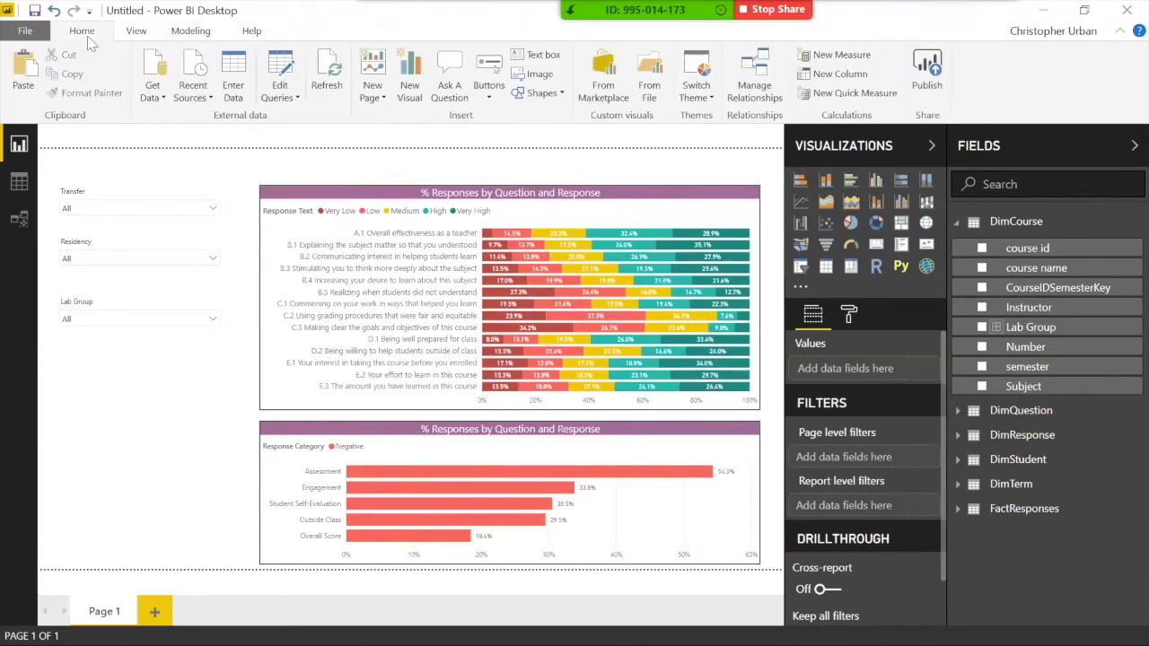
Step: Insert a text box reading 'Data Reporting Dashboard' and move it to the page top
left_click(543, 56)
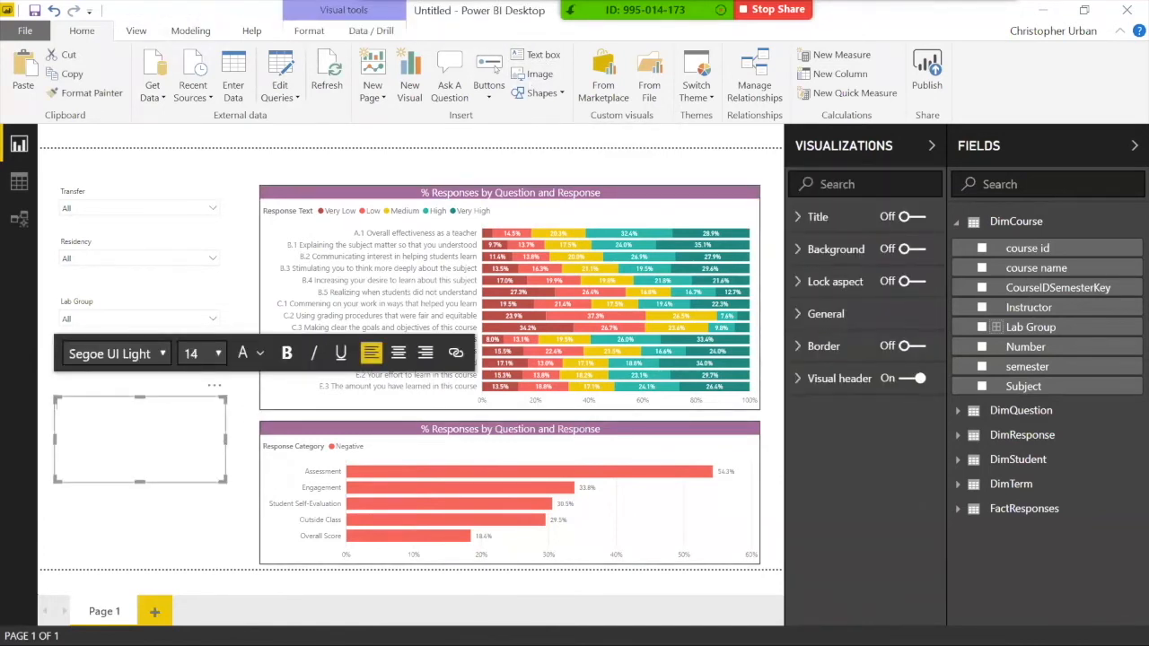
type("Data Reporting Dashboard")
left_click_drag(201, 405, 374, 161)
left_click_drag(374, 297, 607, 182)
left_click(387, 244)
Step: Format the title text as bold, 24 point, and centred within its box
left_click(305, 158)
triple_click(305, 159)
left_click(305, 210)
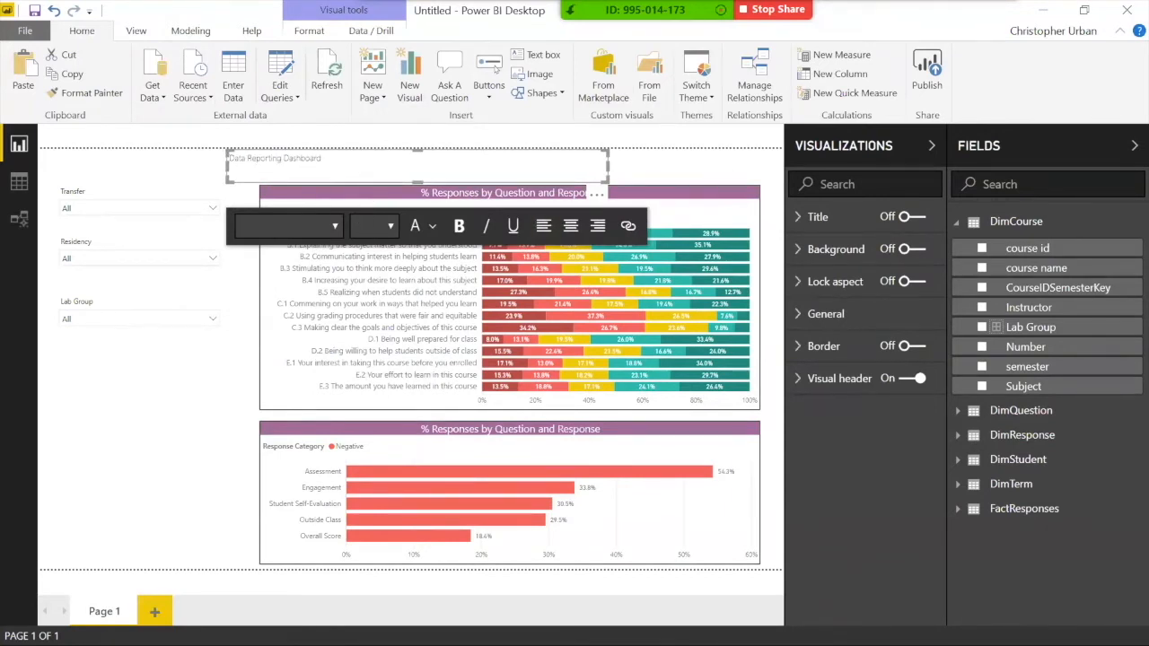
triple_click(304, 159)
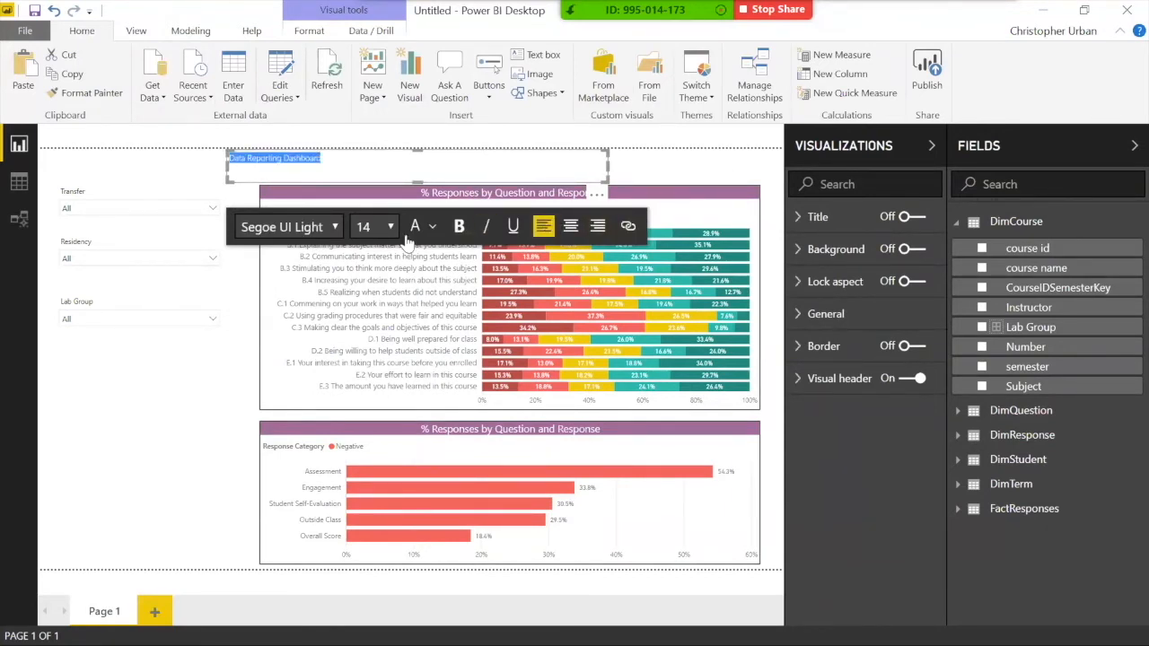
left_click(459, 227)
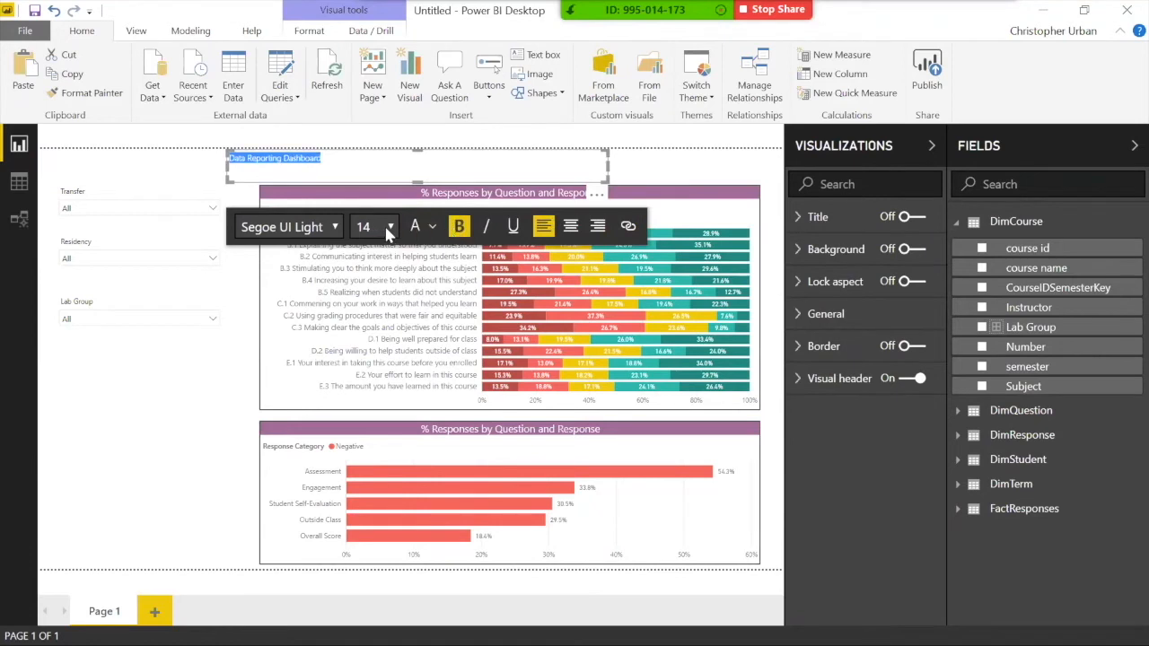
left_click(375, 228)
left_click(365, 422)
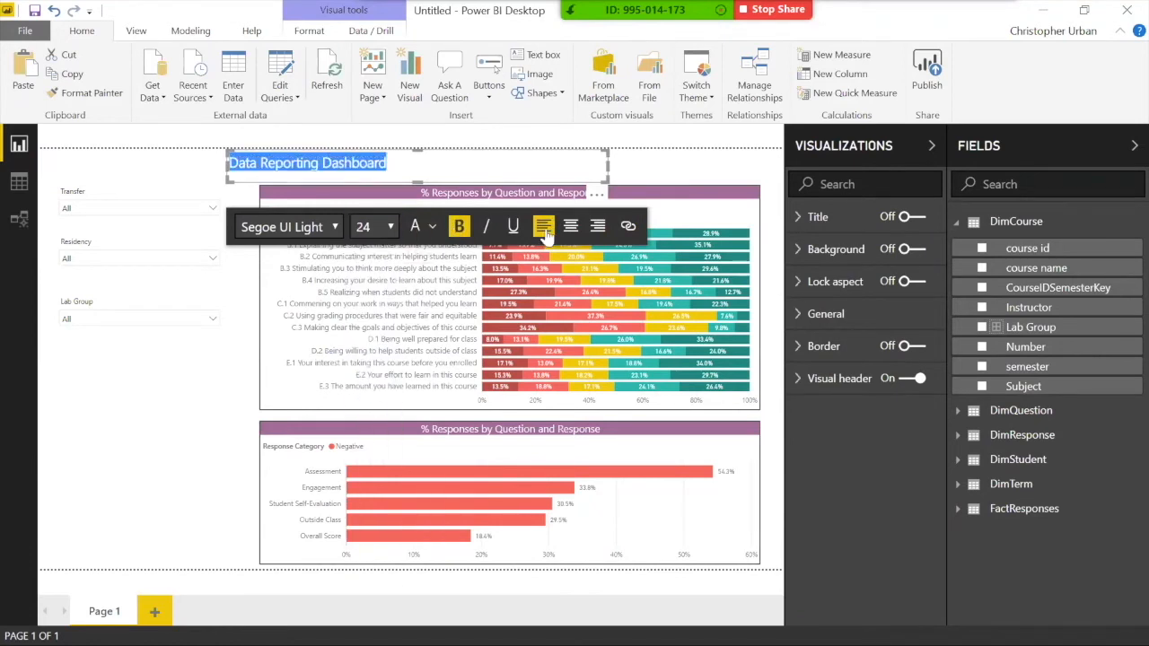
left_click(570, 226)
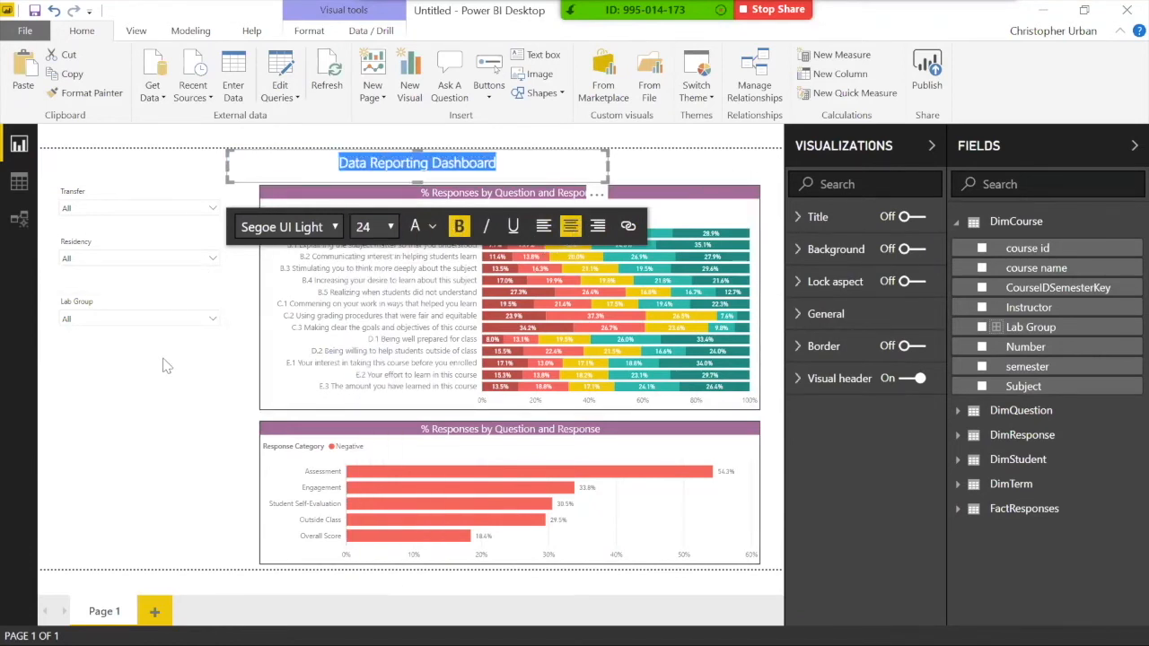
left_click(180, 397)
Step: Centre the title text box horizontally on the page with Align center
left_click(251, 153)
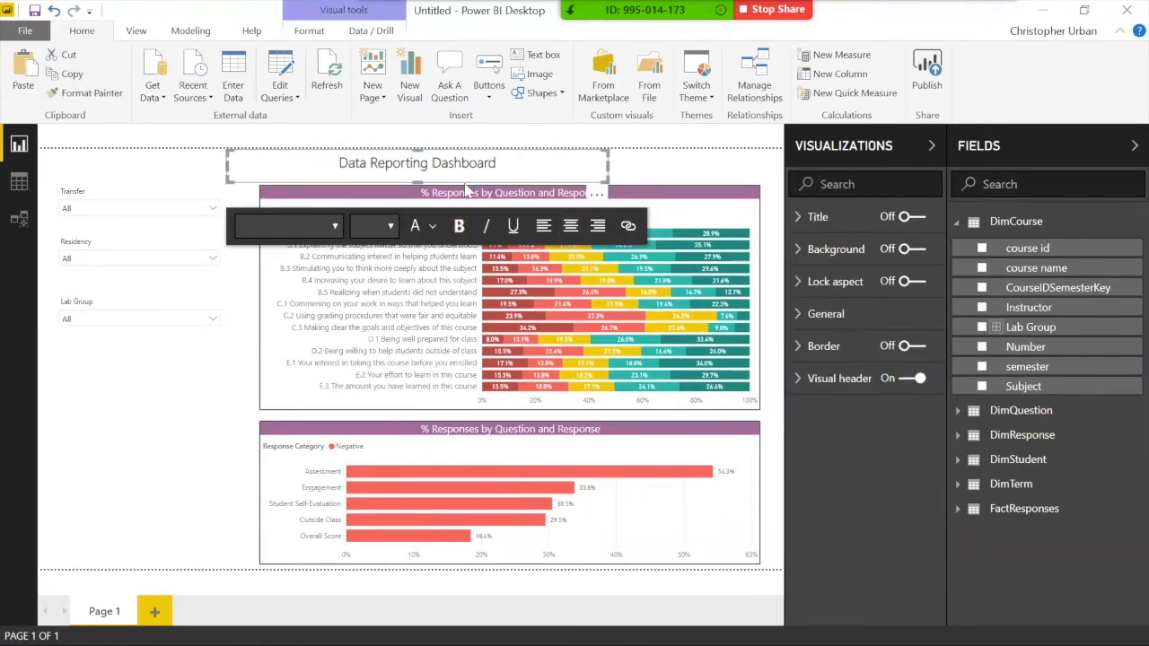
left_click(309, 32)
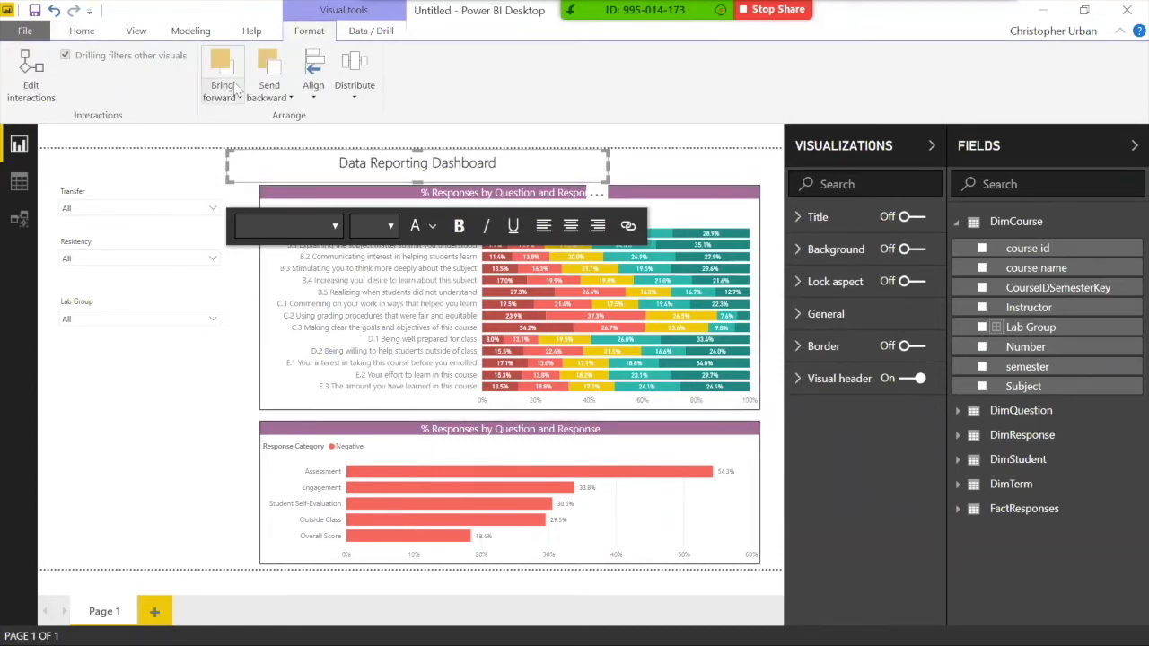
left_click(316, 94)
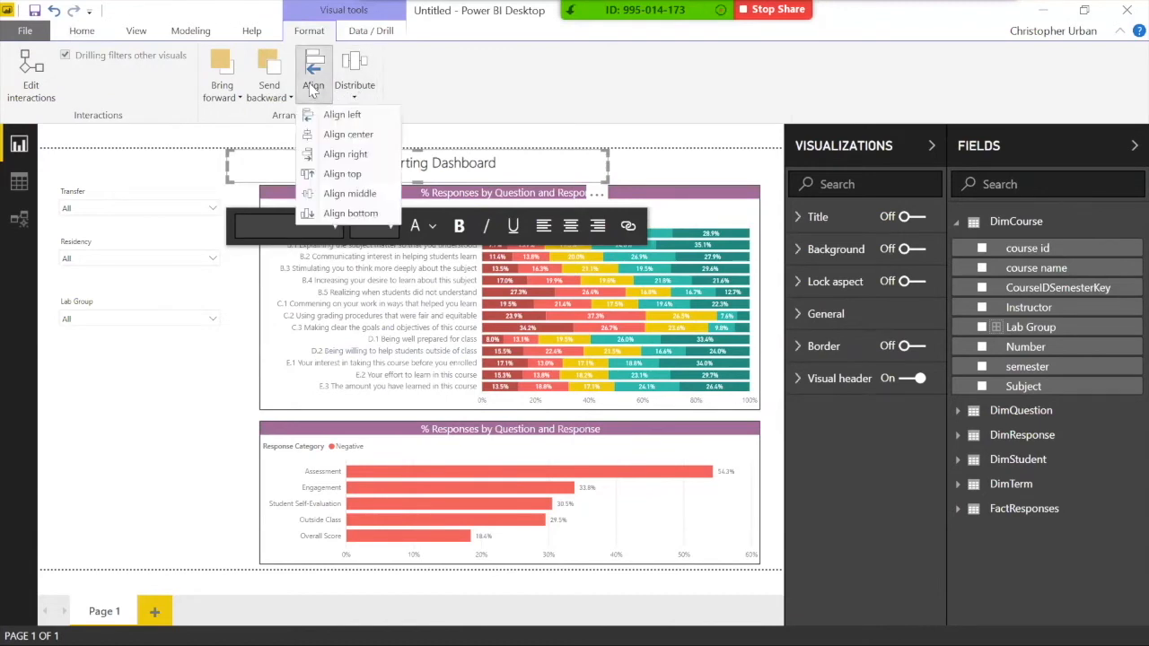
left_click(334, 134)
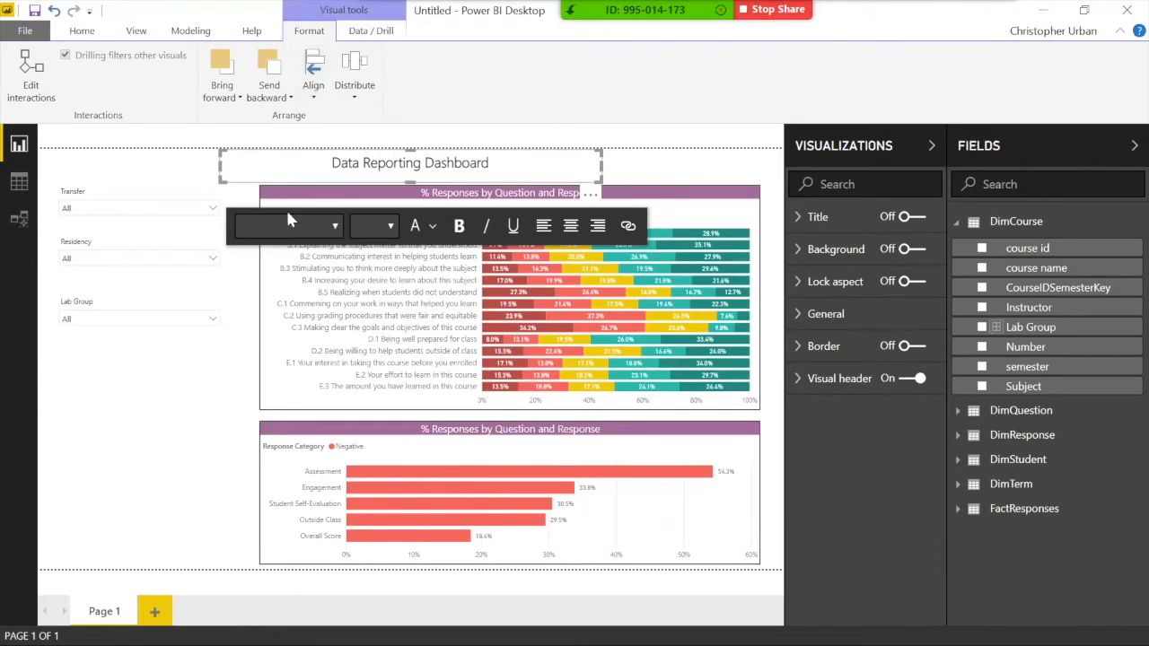
left_click(96, 460)
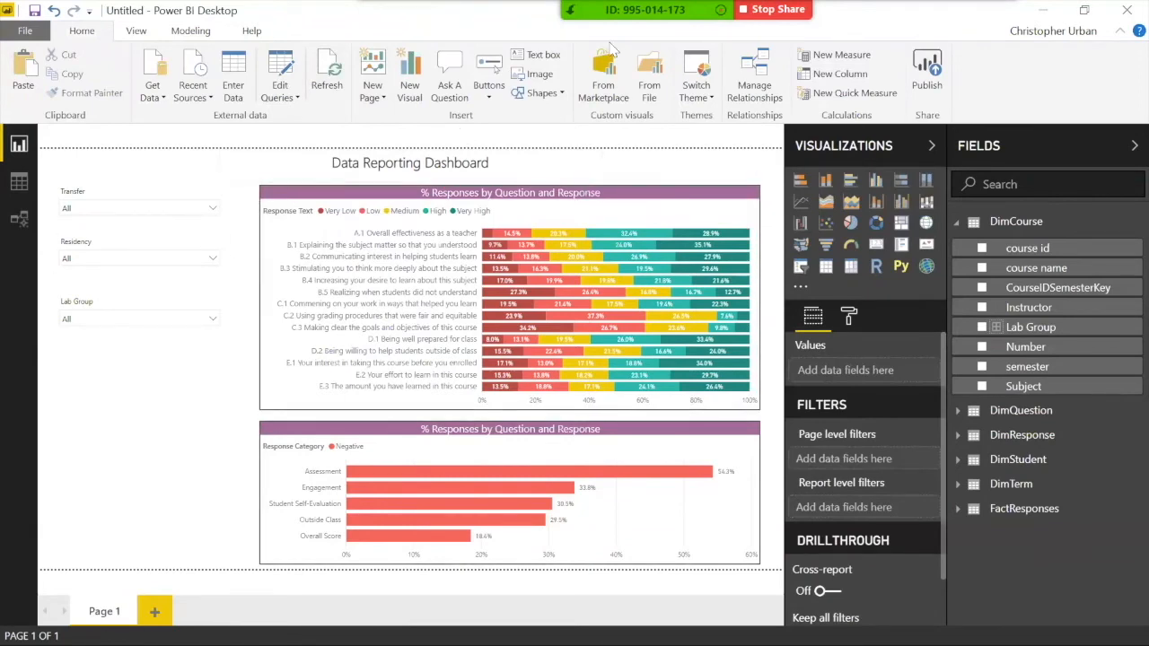
Step: Insert the Logo image file into the report
left_click(539, 75)
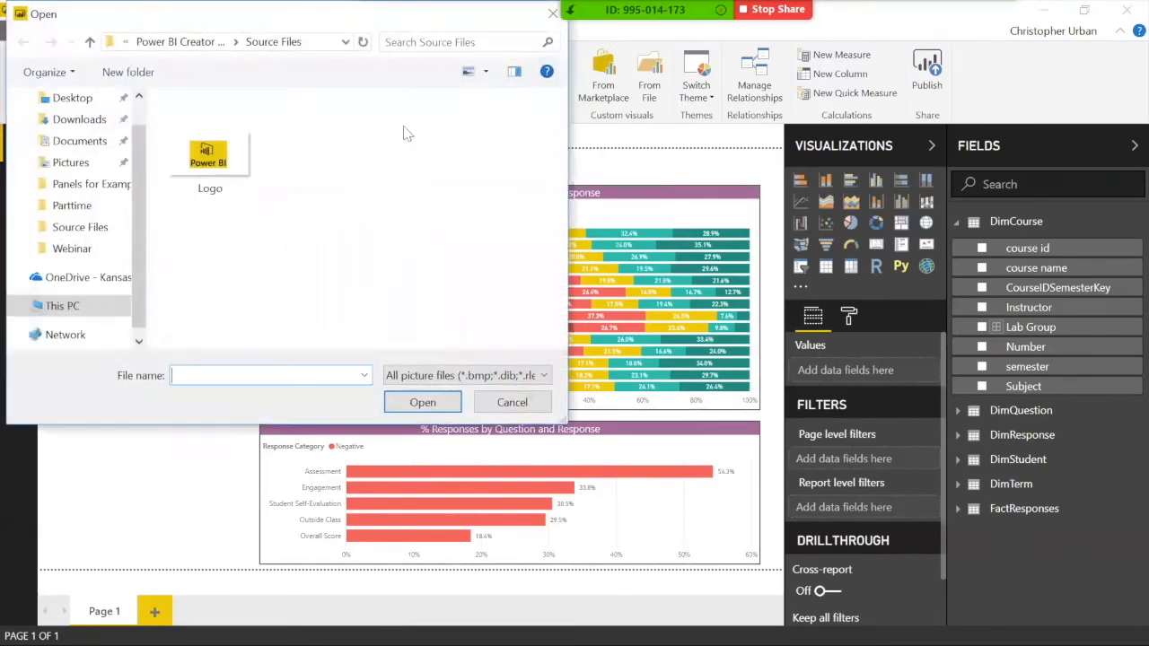
left_click(225, 167)
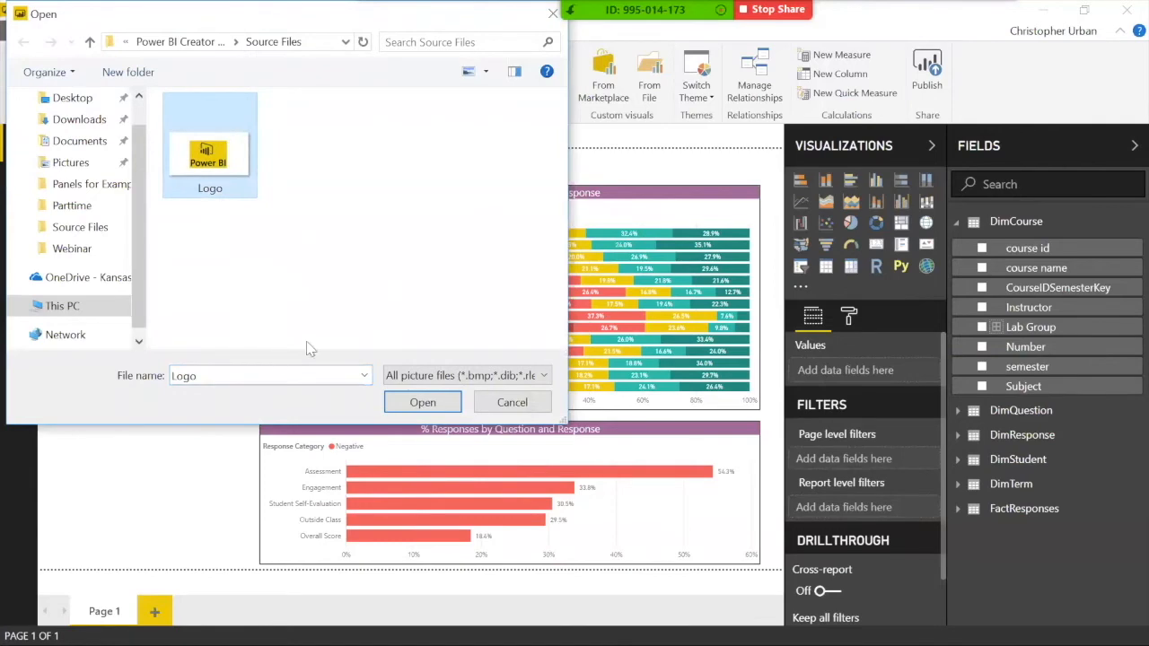
left_click(425, 403)
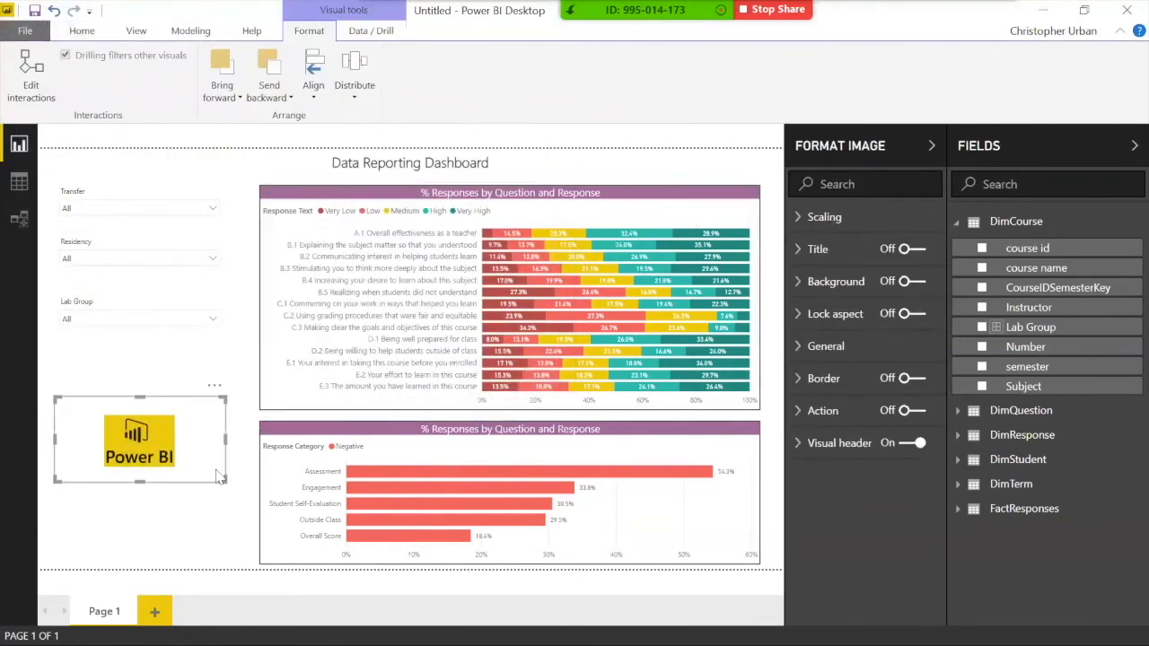
Step: Shrink the logo to about half size and place it top-left above the Transfer slicer
left_click_drag(224, 482, 132, 160)
left_click(161, 168)
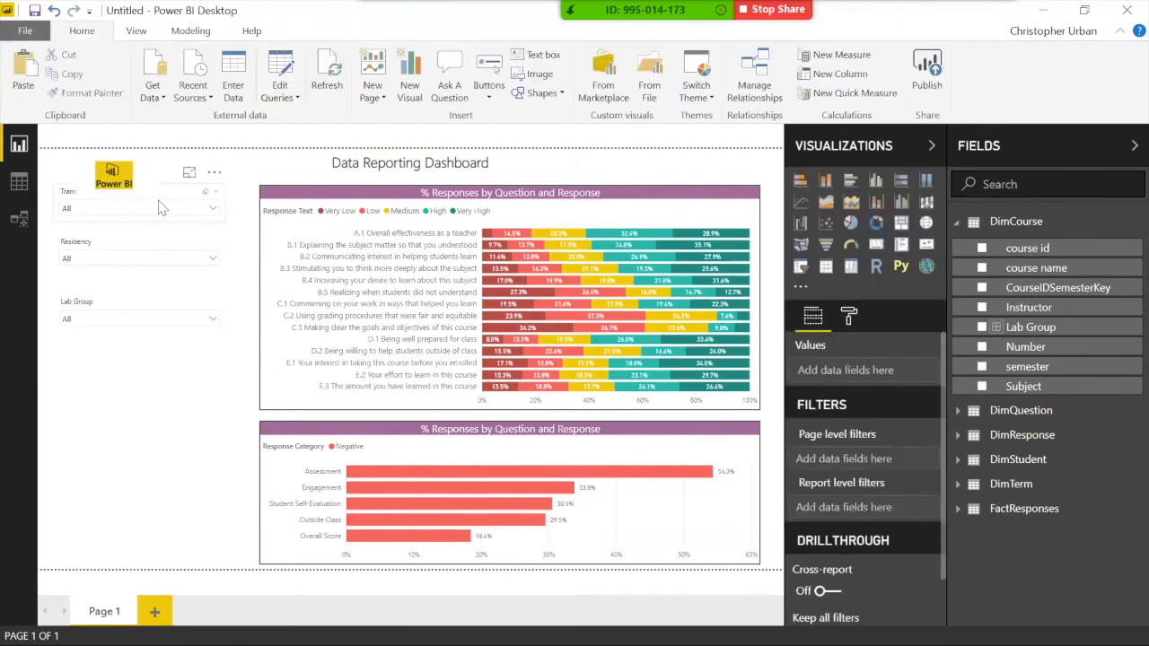
left_click(140, 186)
mouse_move(149, 185)
left_mouse_down()
mouse_move(126, 176)
mouse_move(154, 174)
left_mouse_up()
left_click(128, 472)
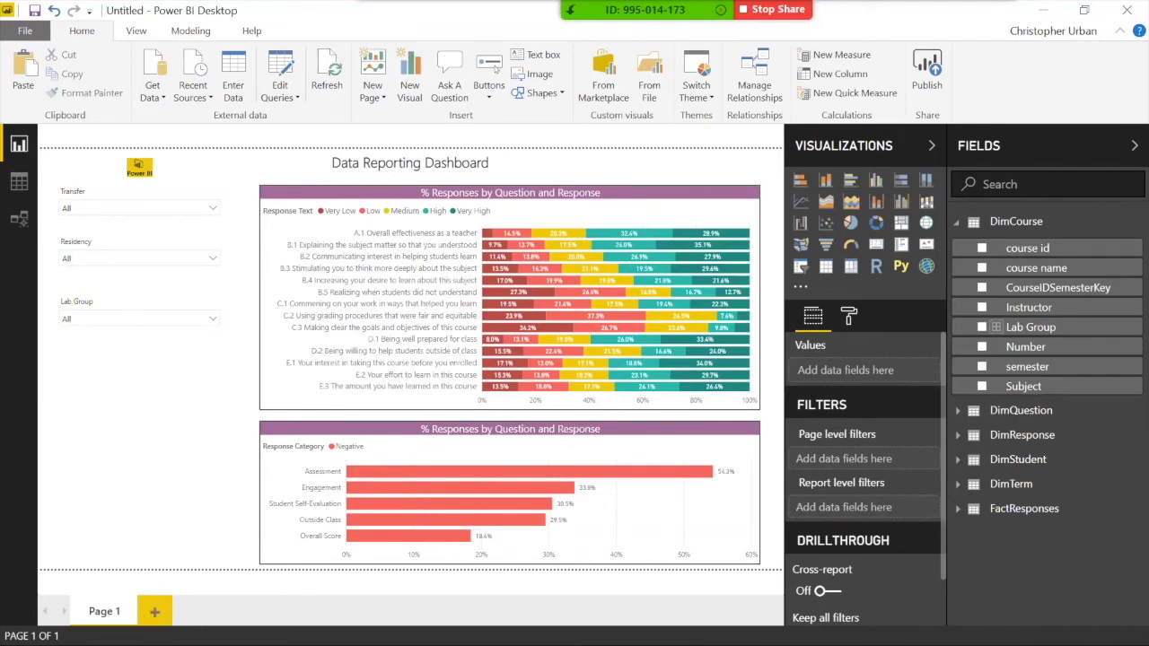
Step: Rename Page 1 to 'Visualization'
double_click(104, 612)
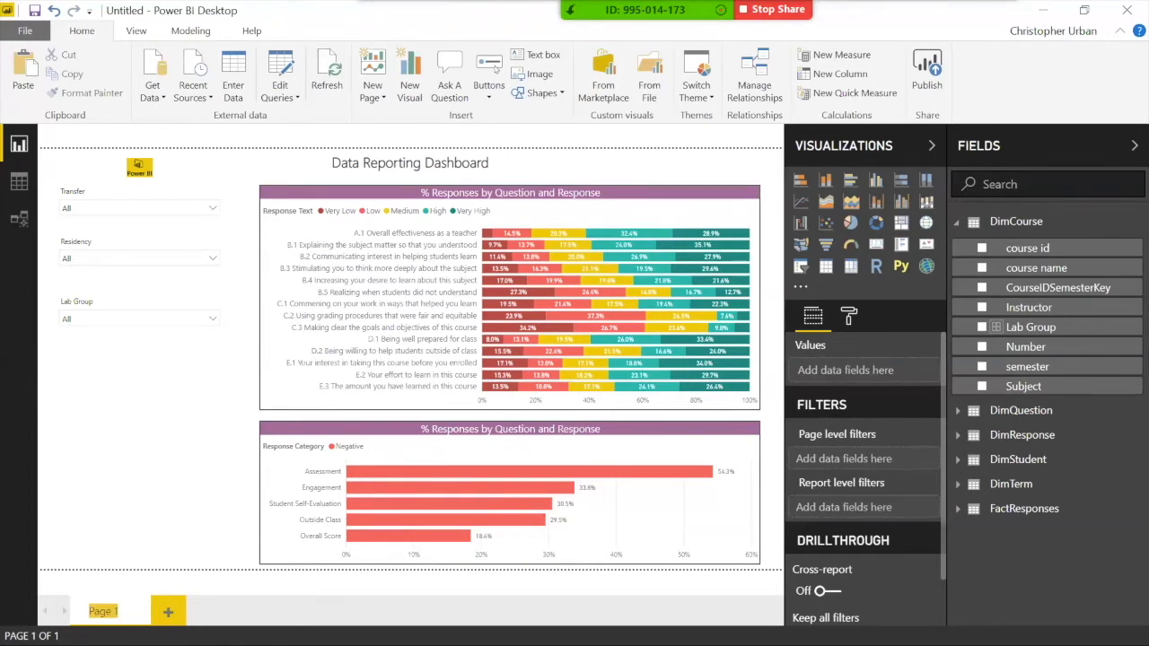
type("Visualization")
key("Return")
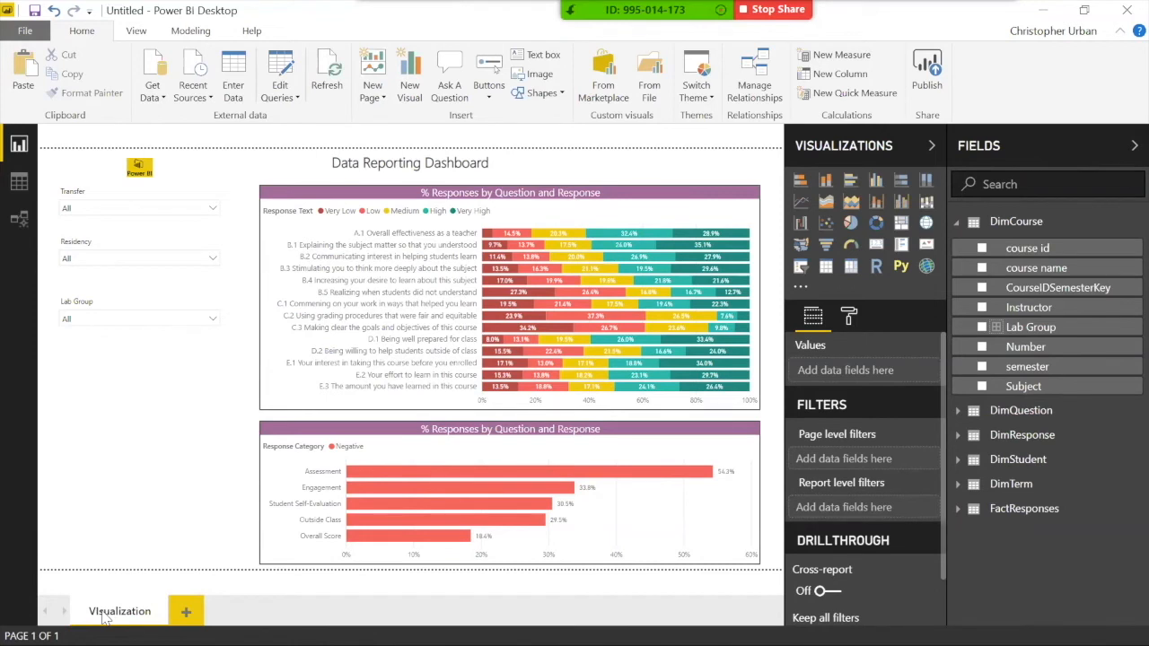
Step: Duplicate the Visualization page and name the copy 'Table'
right_click(118, 612)
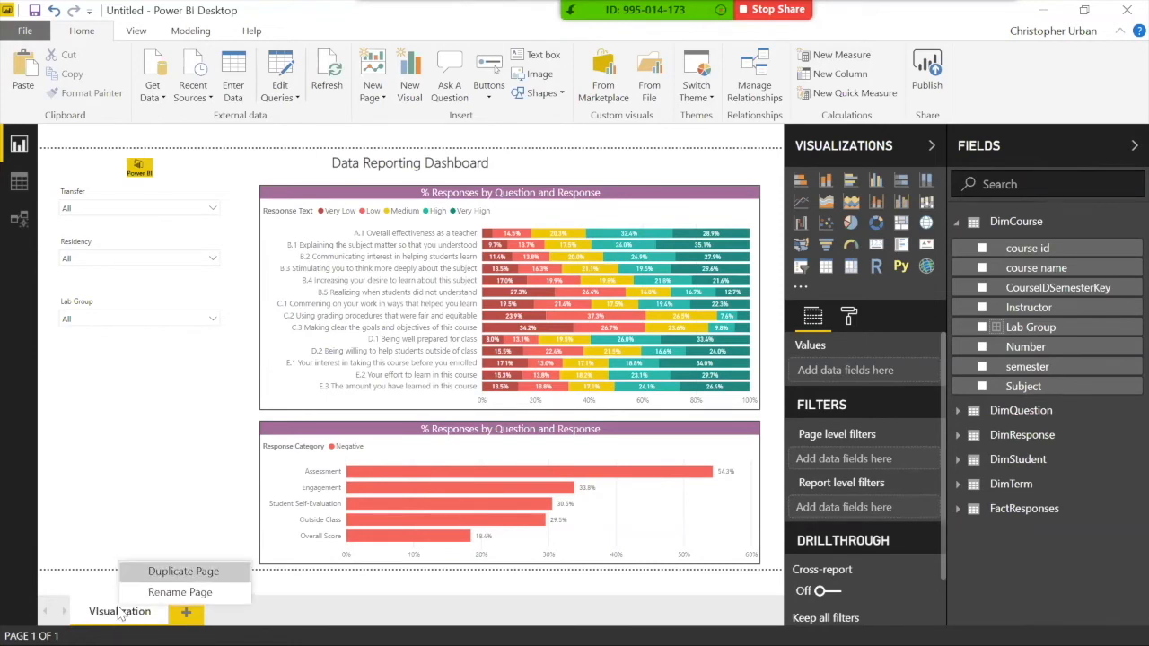
left_click(158, 572)
double_click(198, 613)
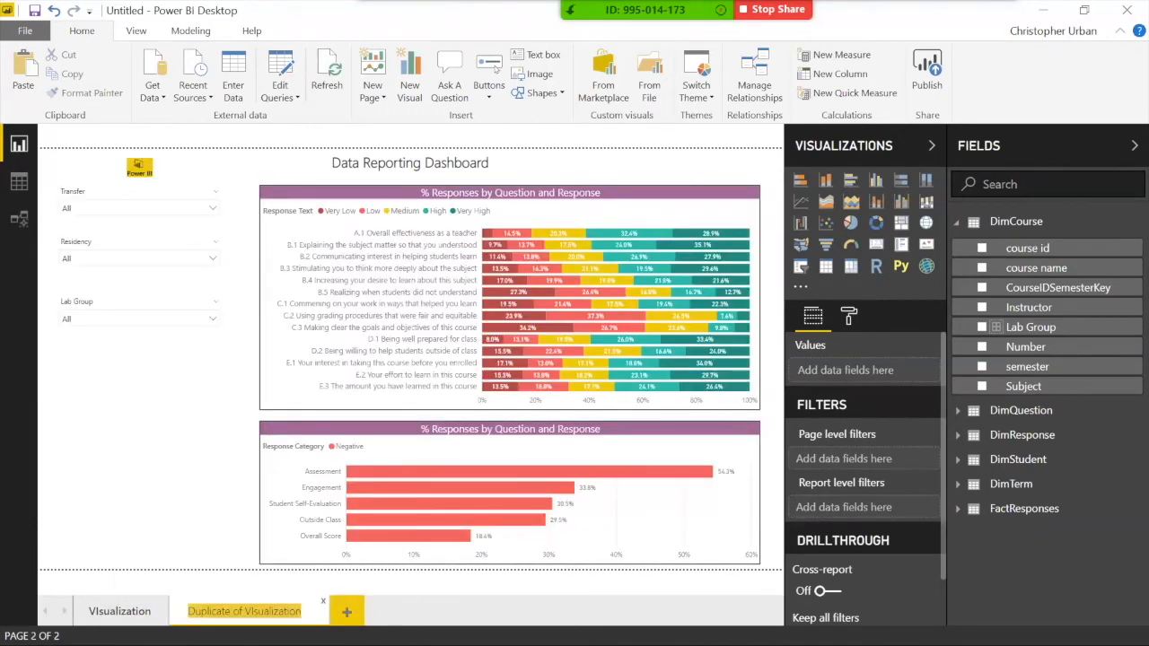
type("T")
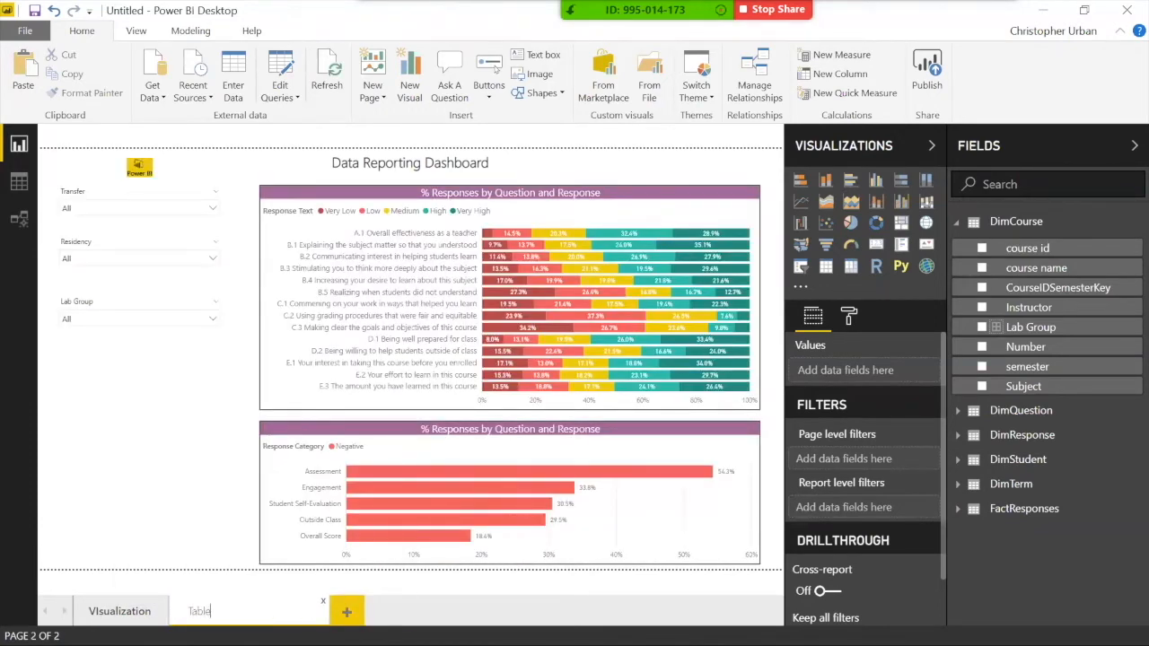
type("able")
key("Return")
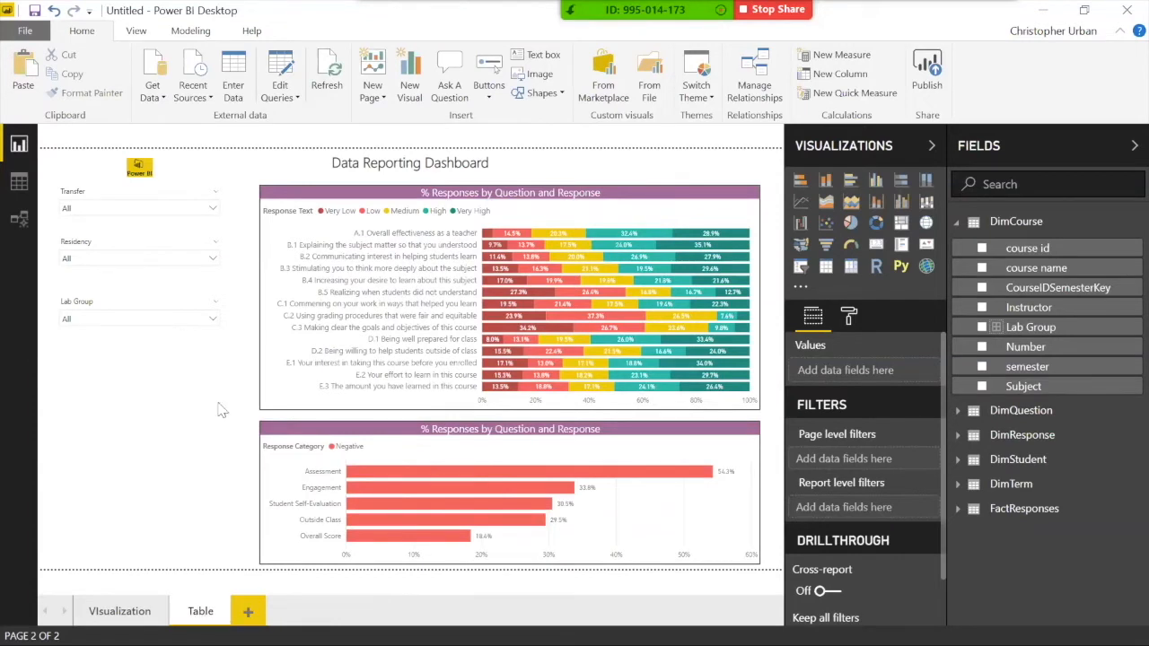
left_click(401, 193)
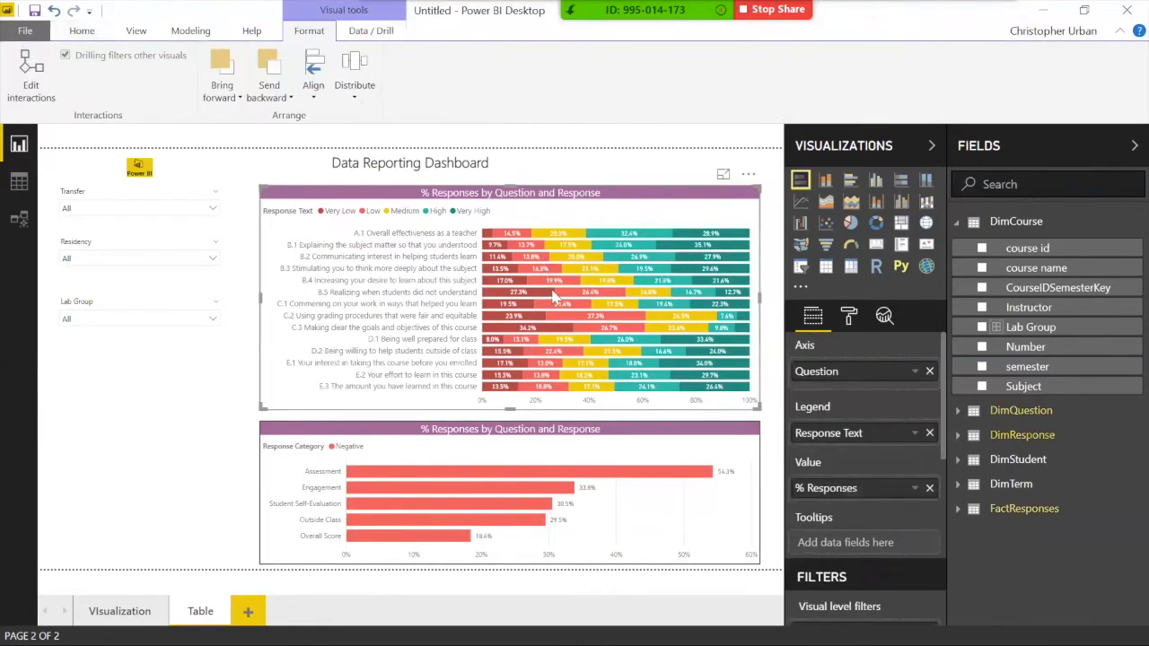
Step: Delete the lower negative-responses chart and convert the upper percentage chart into a Matrix
left_click(530, 437)
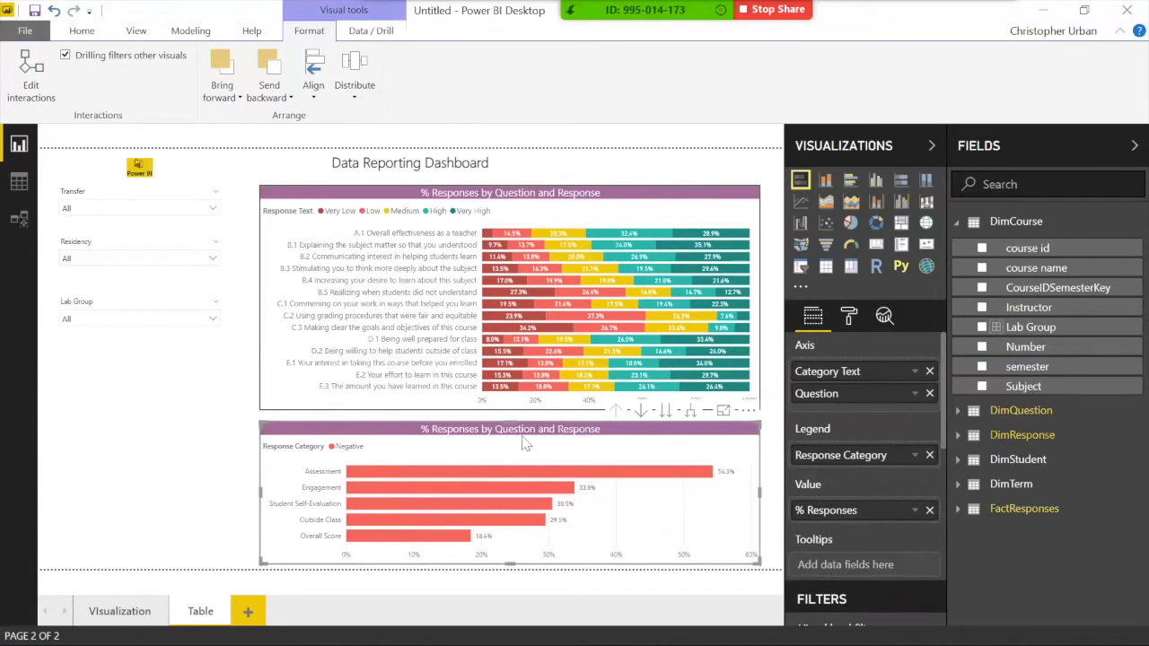
key("Delete")
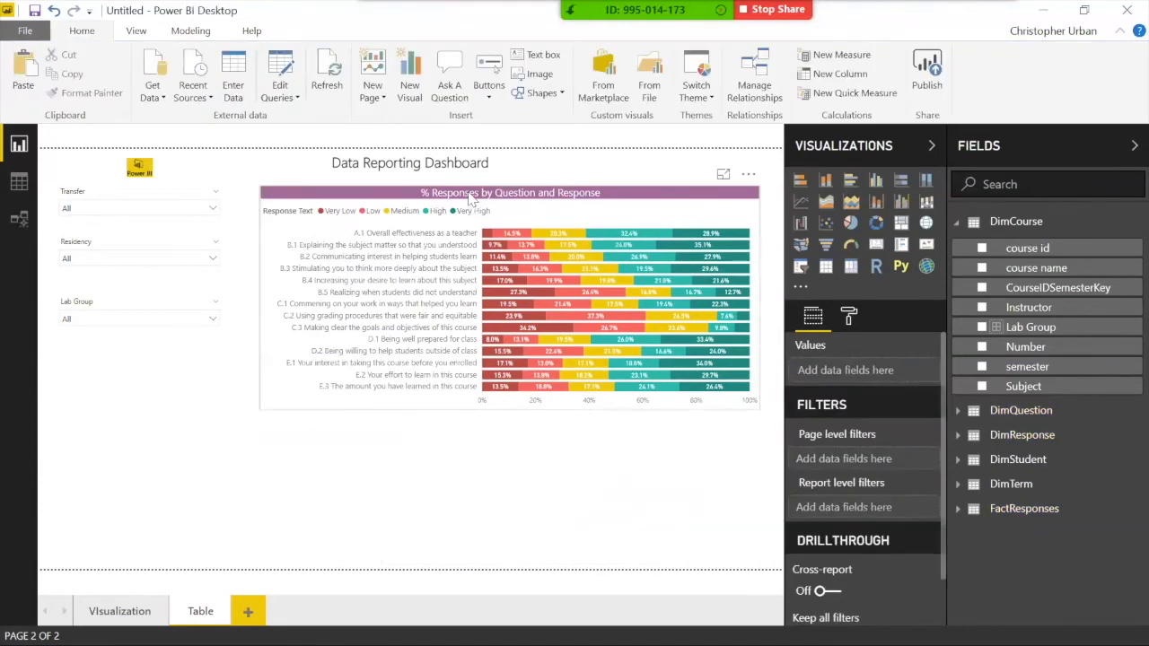
left_click(476, 192)
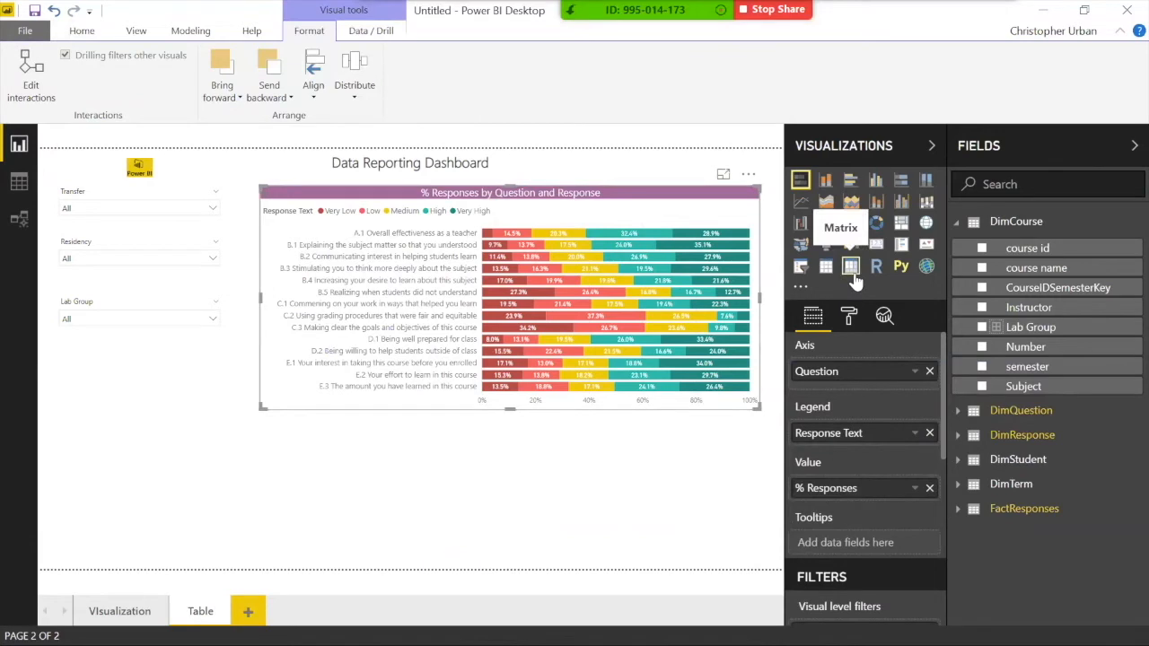
left_click(851, 266)
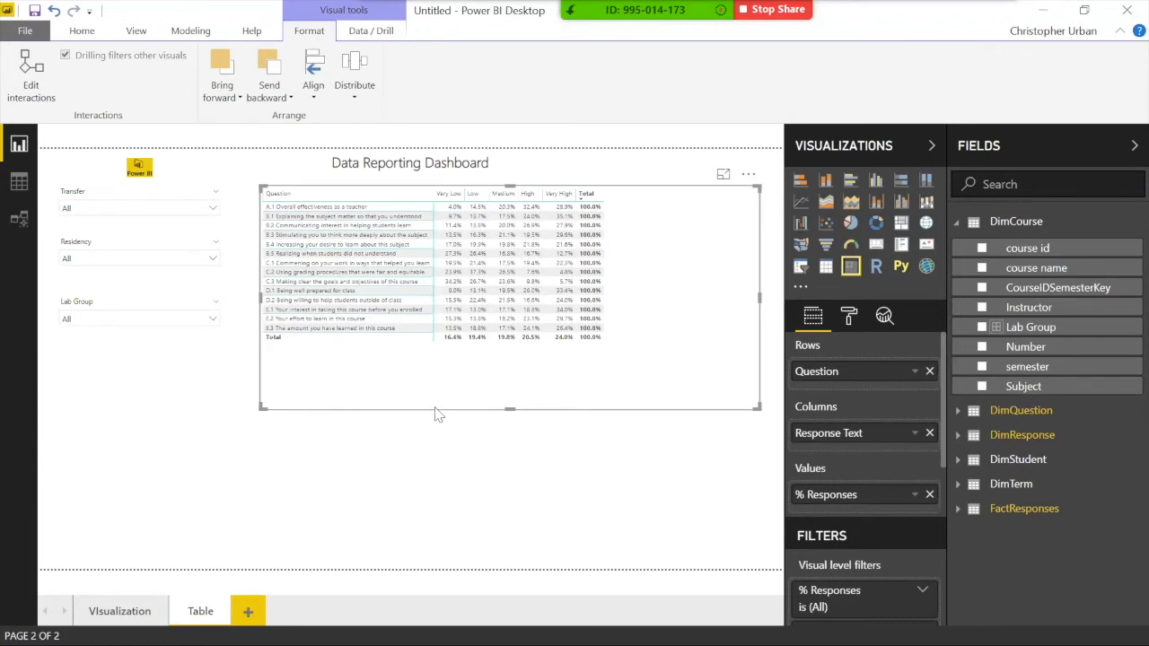
left_click(396, 440)
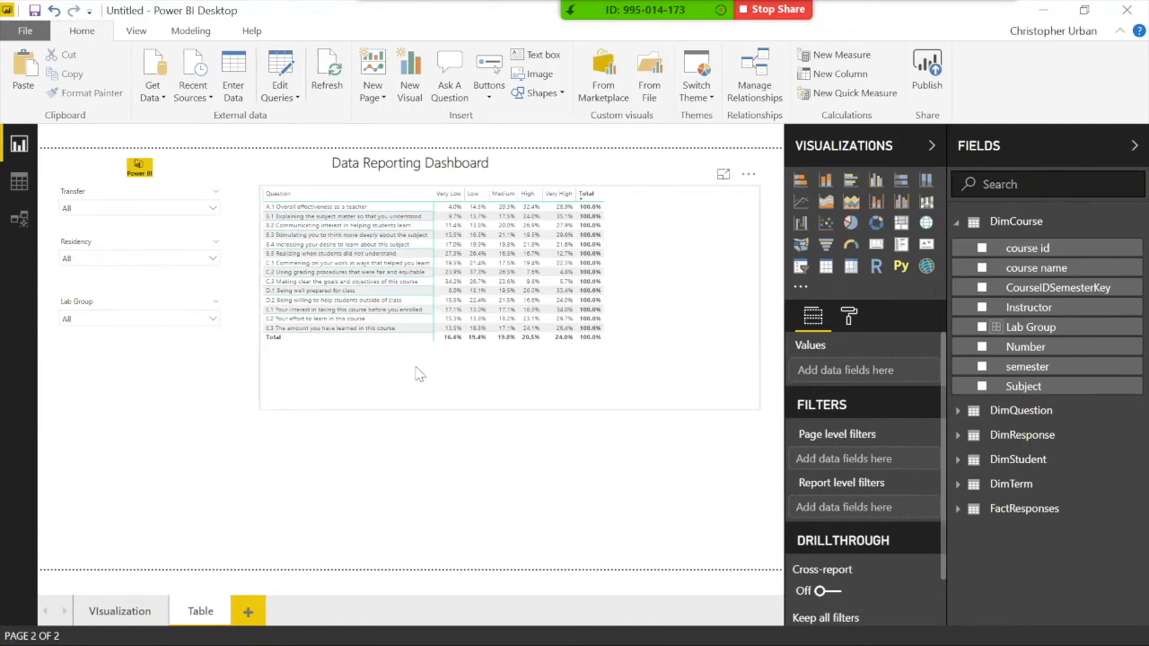
left_click(604, 364)
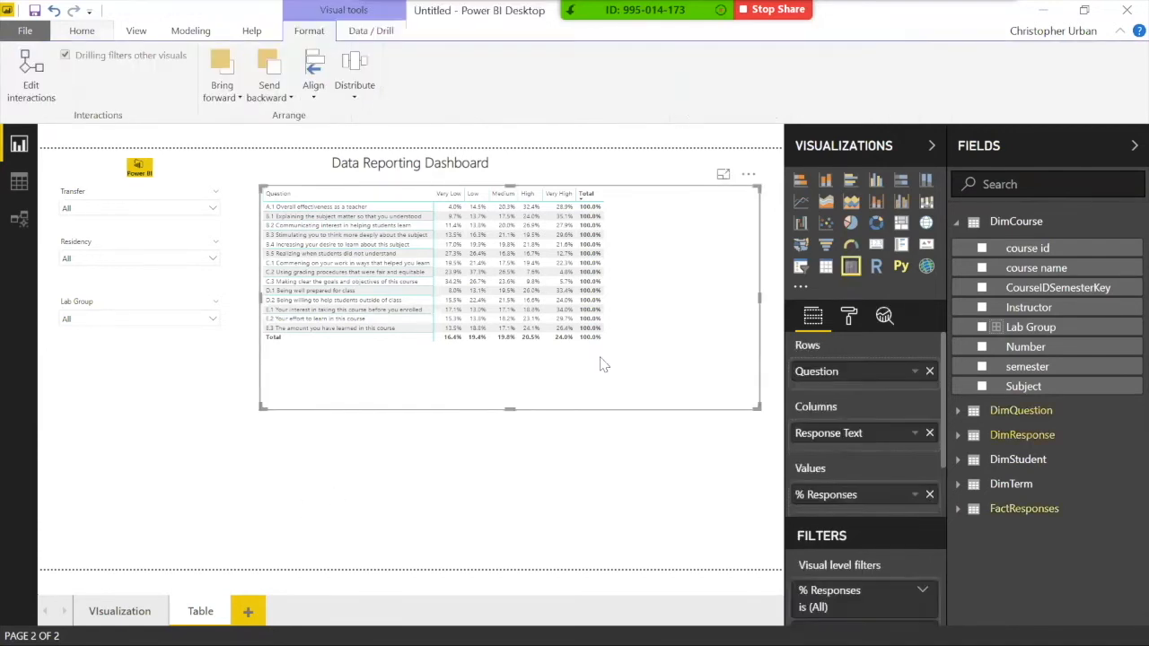
Step: Apply the Alternating rows style to the matrix
left_click(848, 315)
scroll(843, 466, "down", 2)
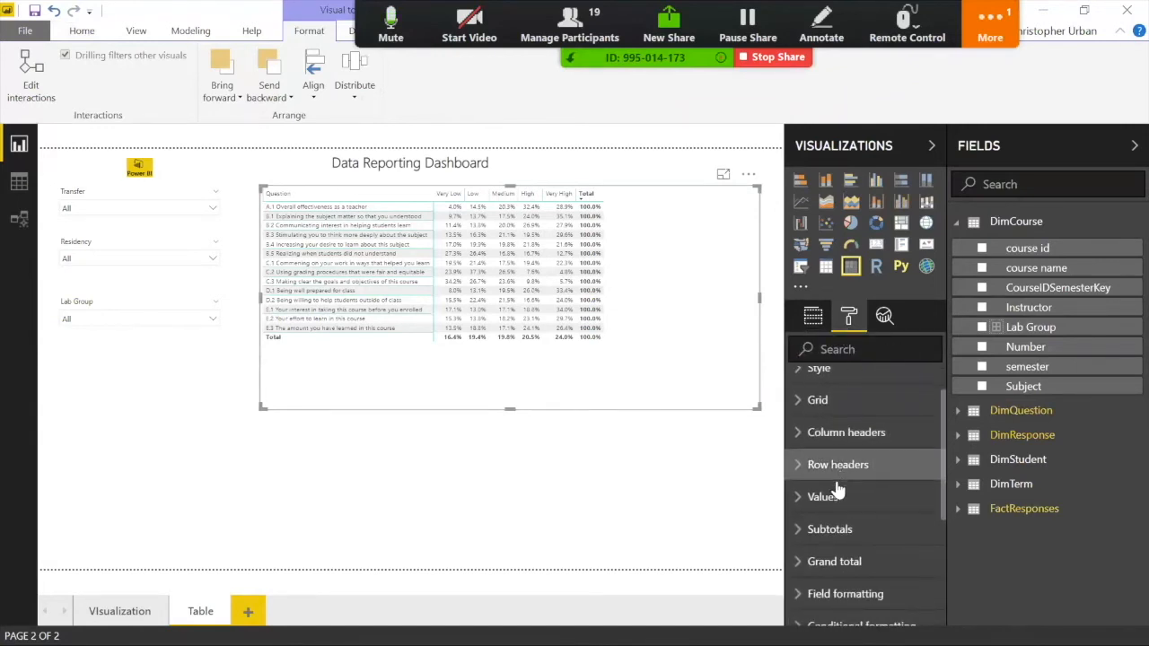
scroll(841, 466, "up", 2)
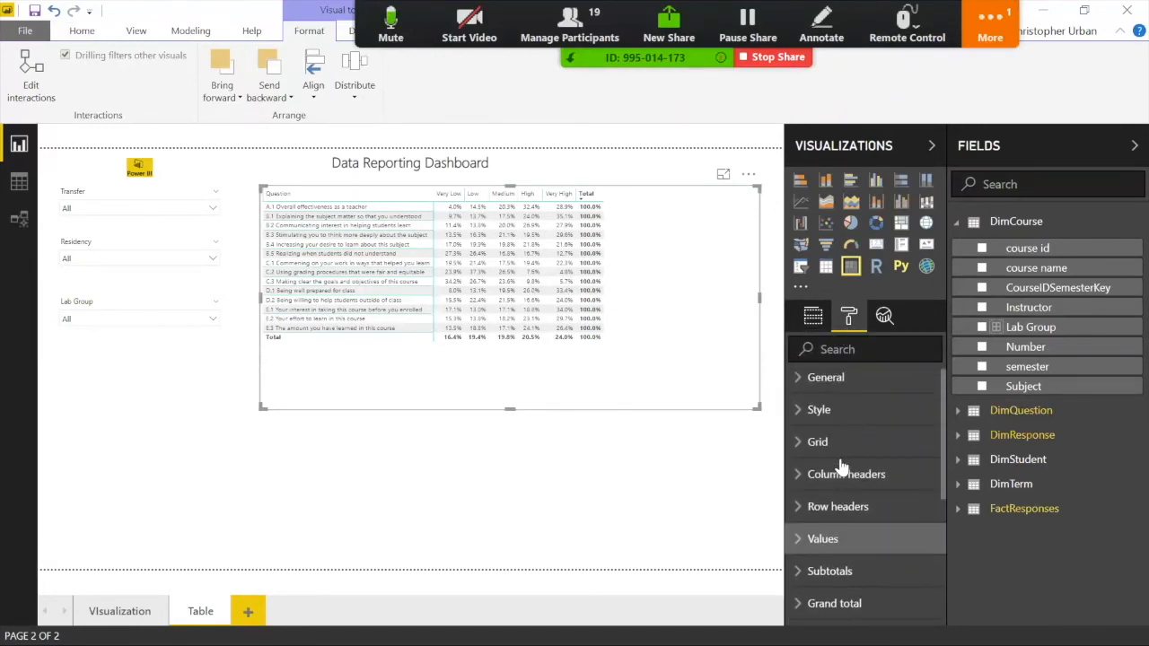
left_click(828, 417)
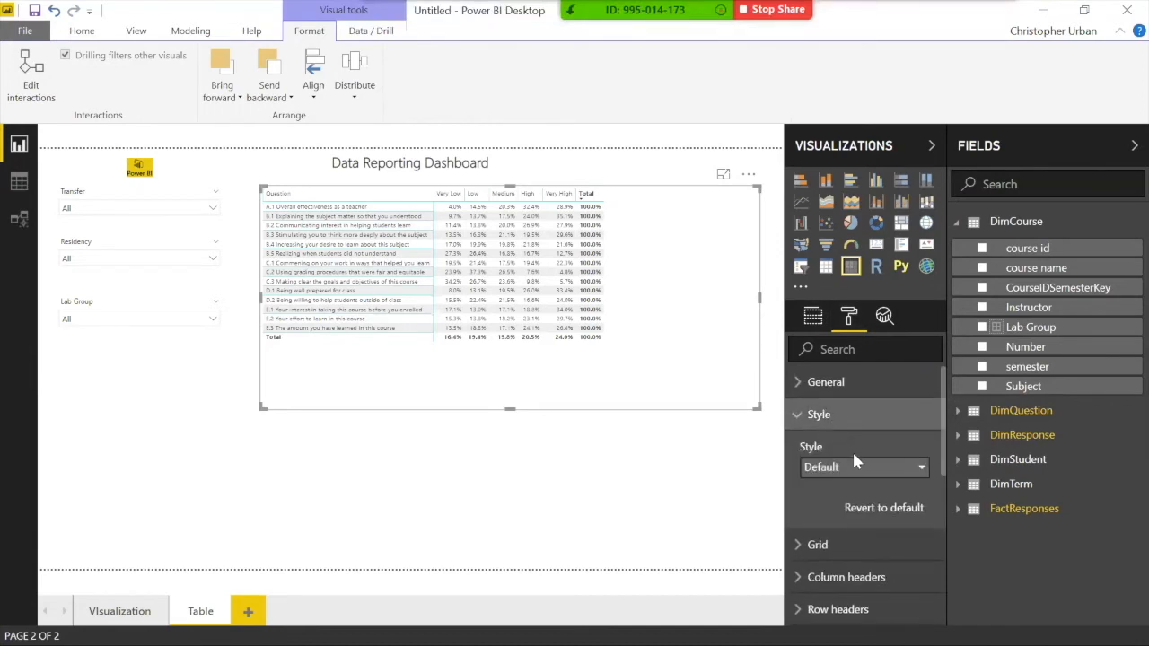
left_click(852, 466)
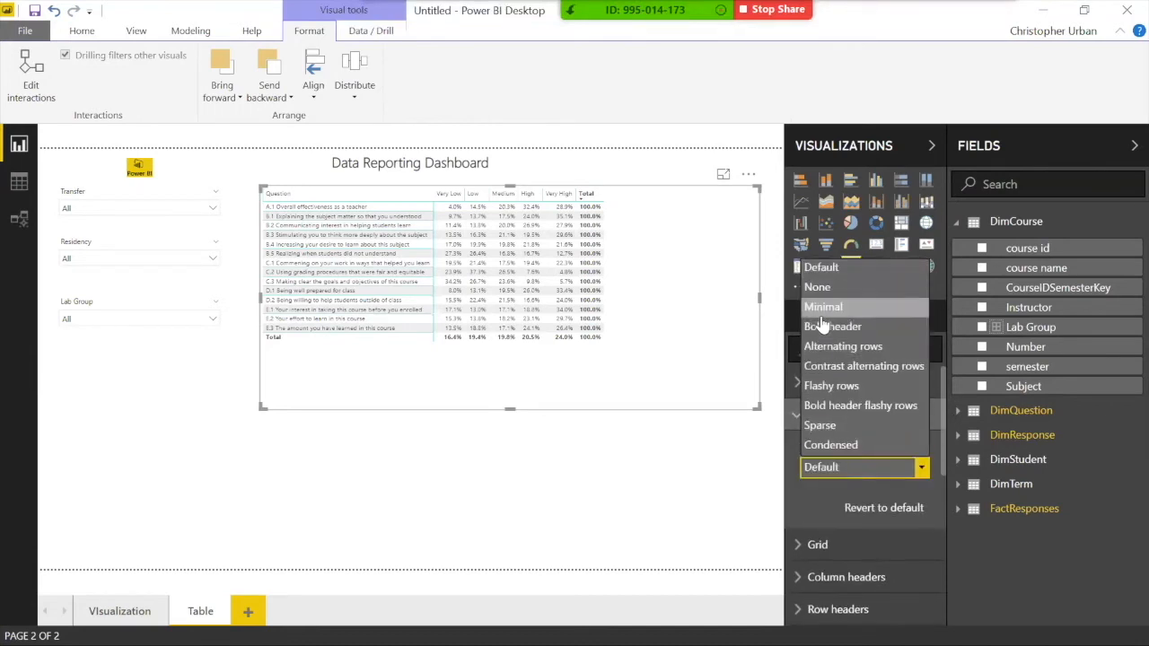
left_click(835, 348)
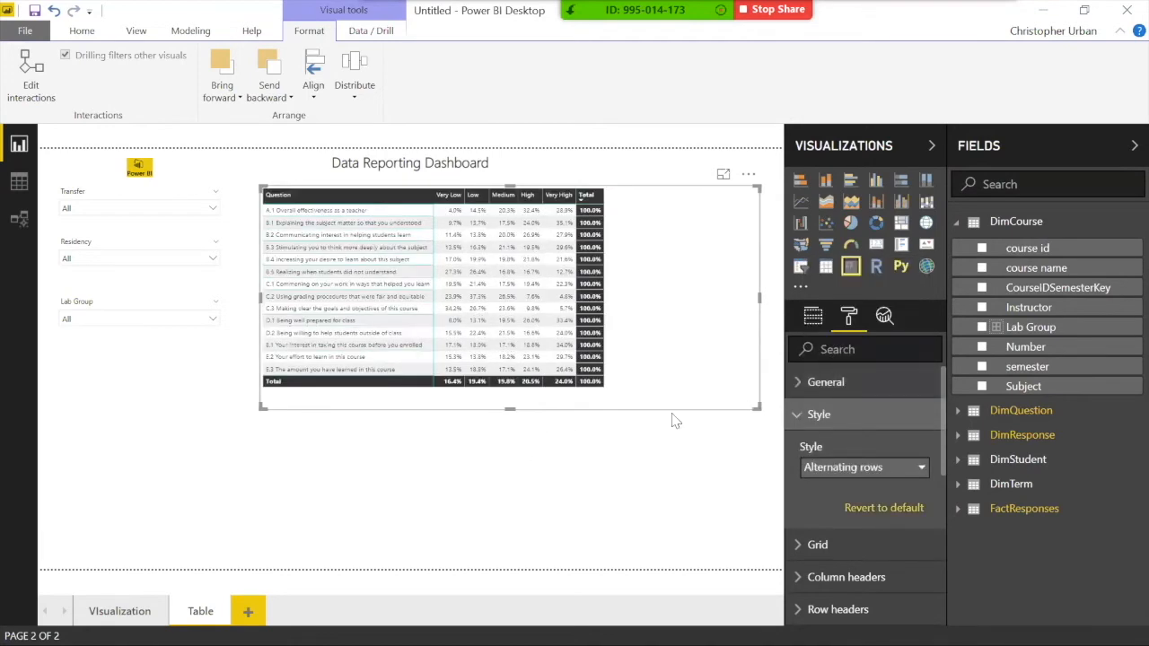
left_click(817, 416)
Step: Turn the matrix Title on, then return to the Visualization page
scroll(826, 448, "down", 2)
scroll(831, 464, "down", 2)
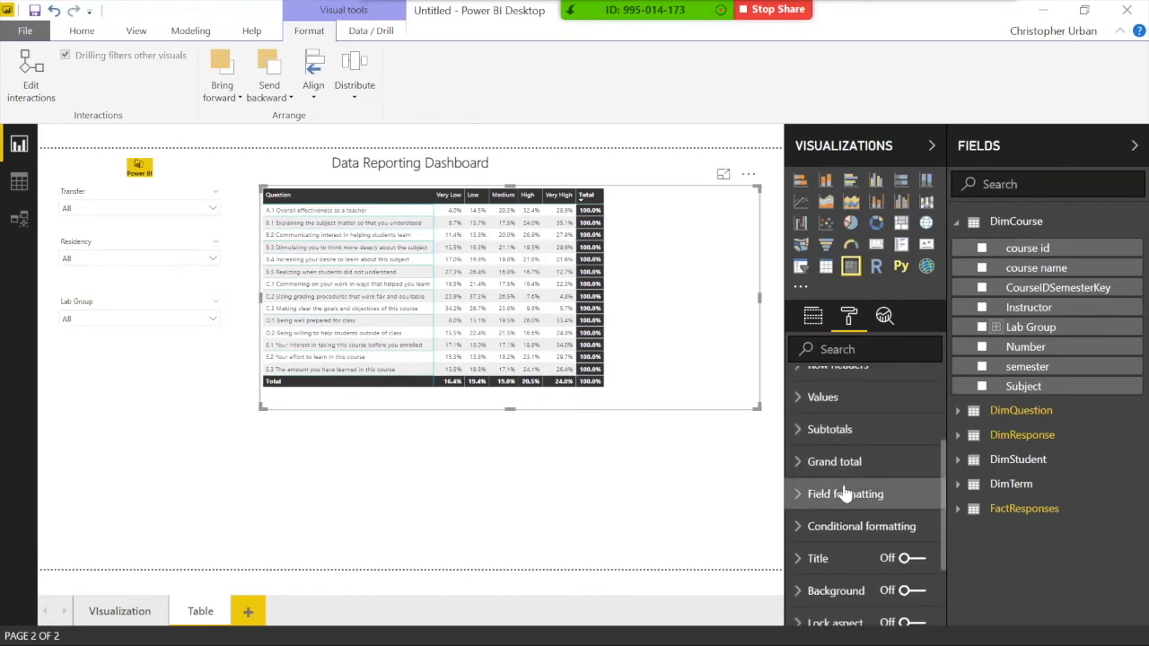
scroll(910, 515, "down", 1)
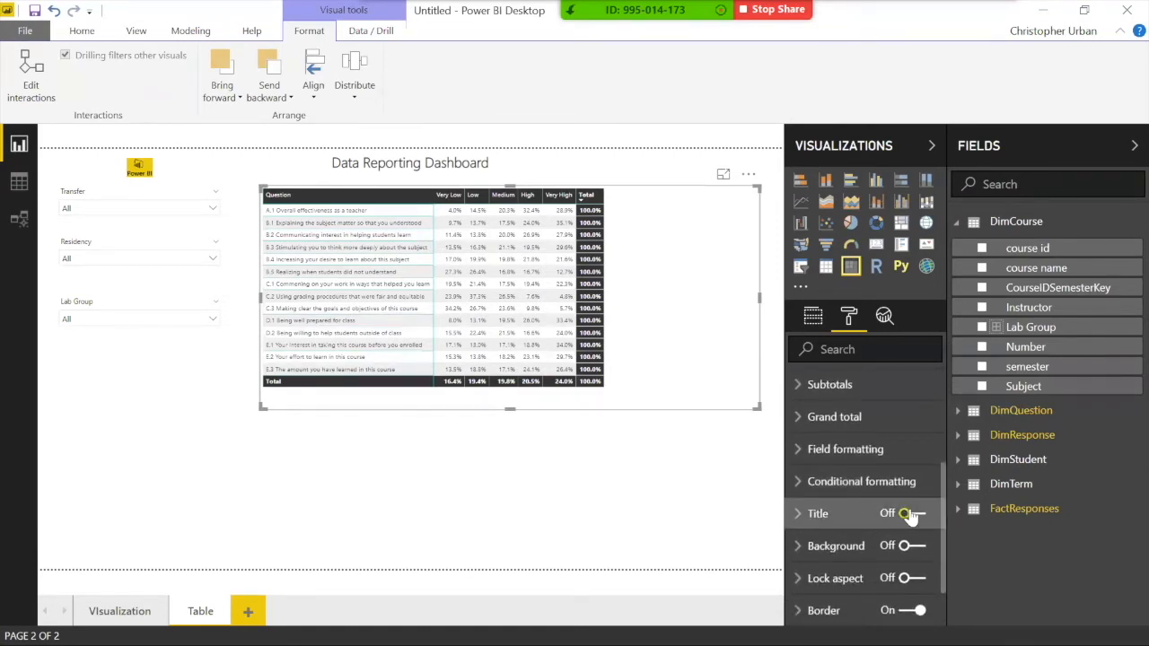
left_click(910, 514)
scroll(821, 512, "down", 2)
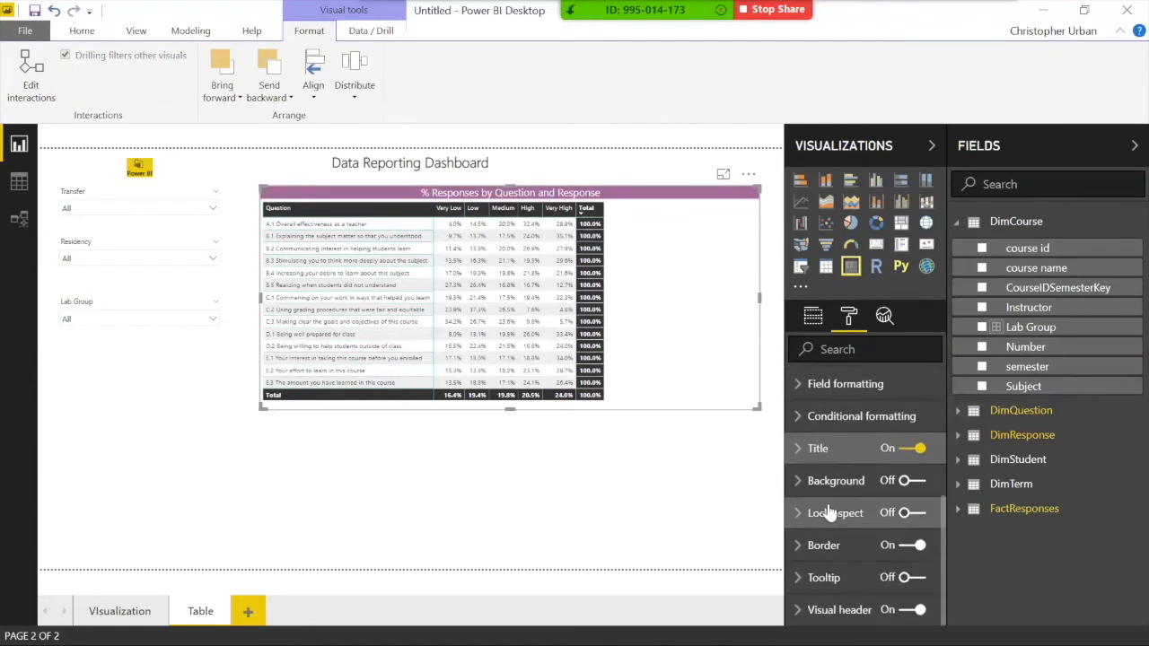
left_click(689, 544)
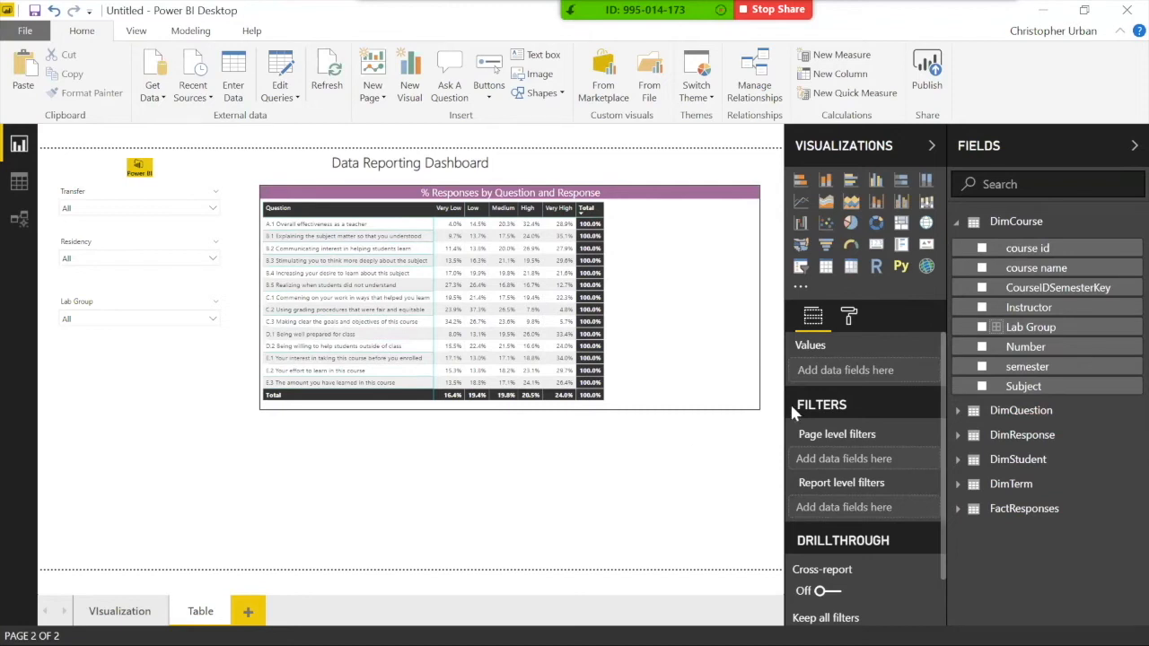
left_click(995, 226)
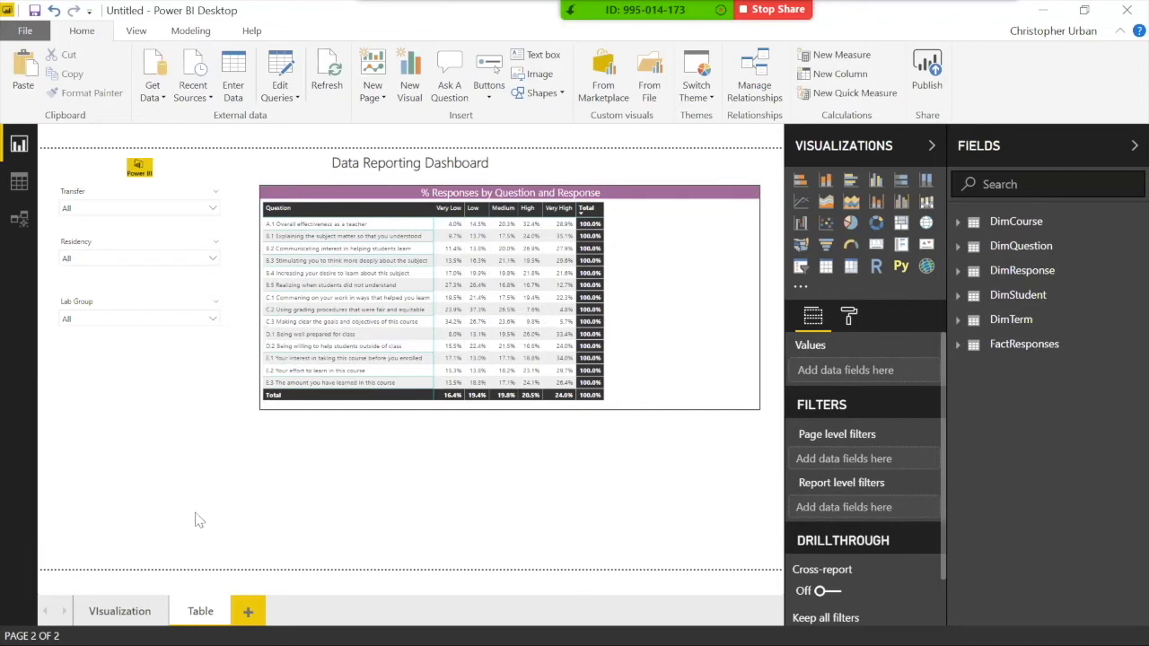
left_click(128, 609)
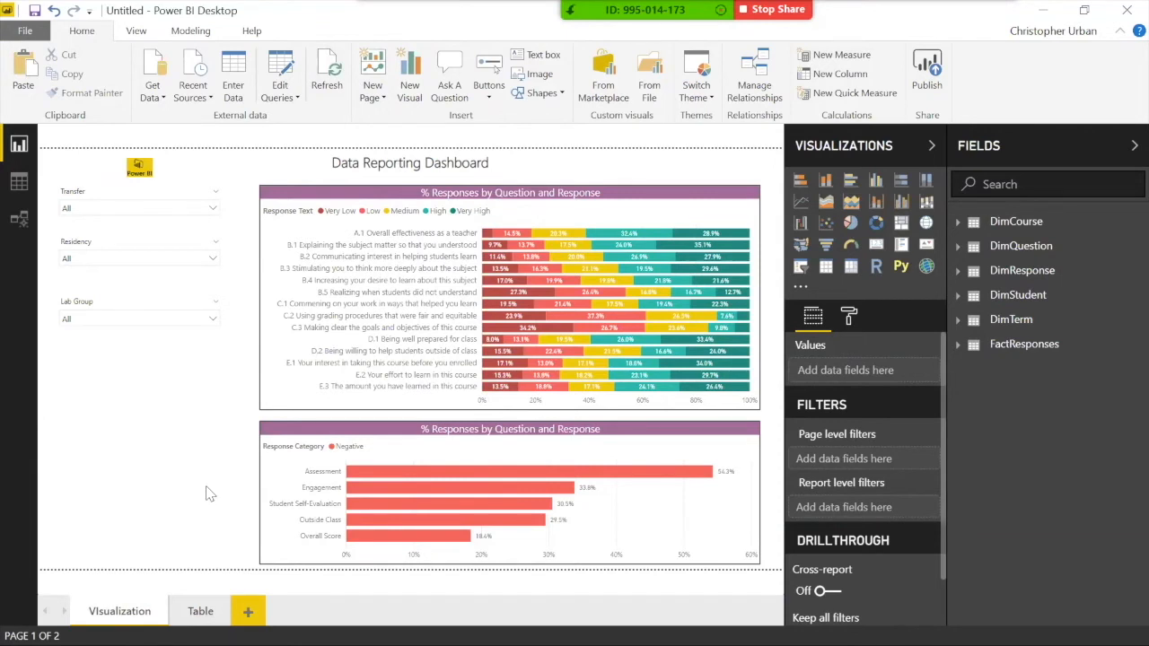
Step: In Power Query Editor, load 'Survey Export Fall 2017 and Spring 2018.csv' as a new Text/CSV query
left_click(288, 63)
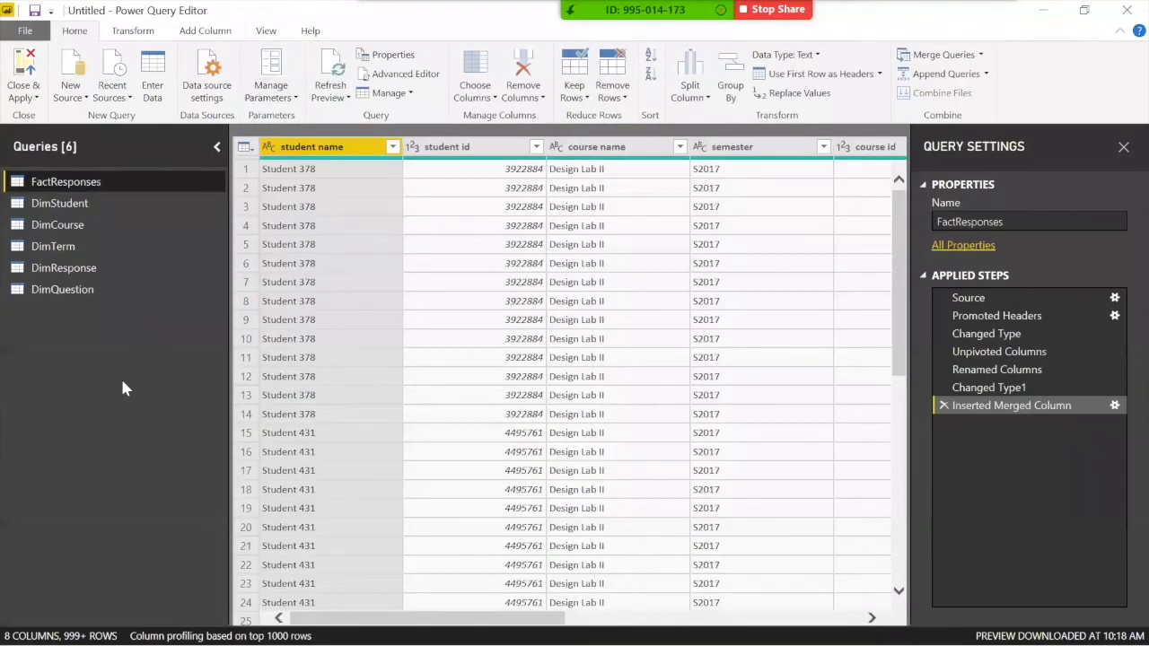
left_click(74, 78)
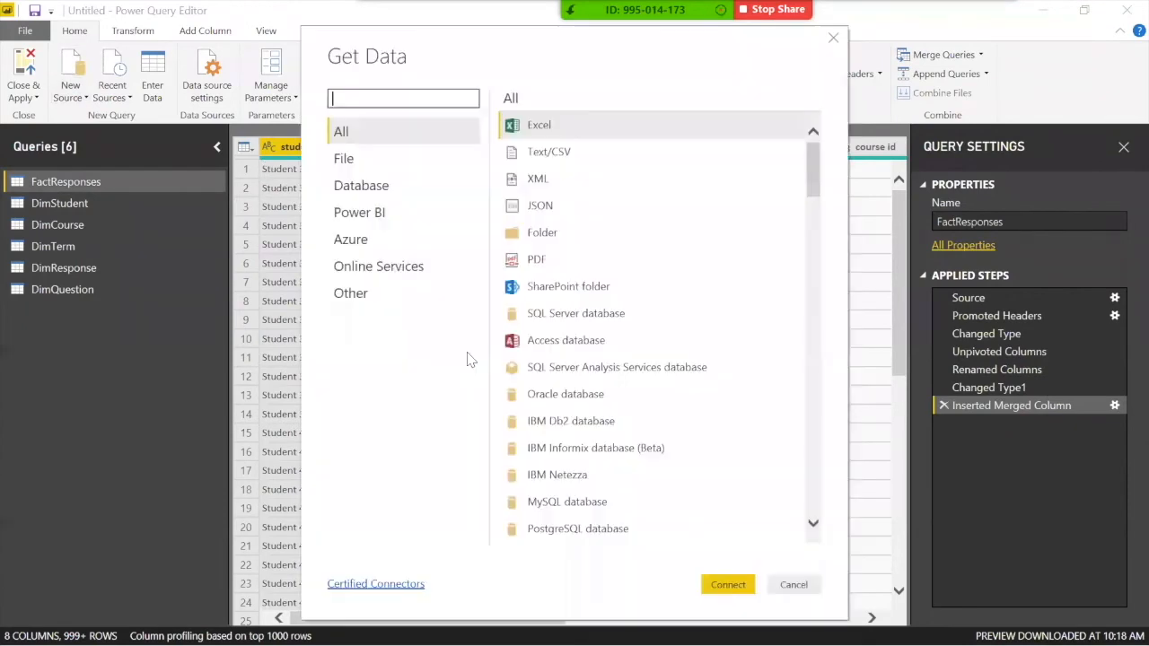
double_click(519, 152)
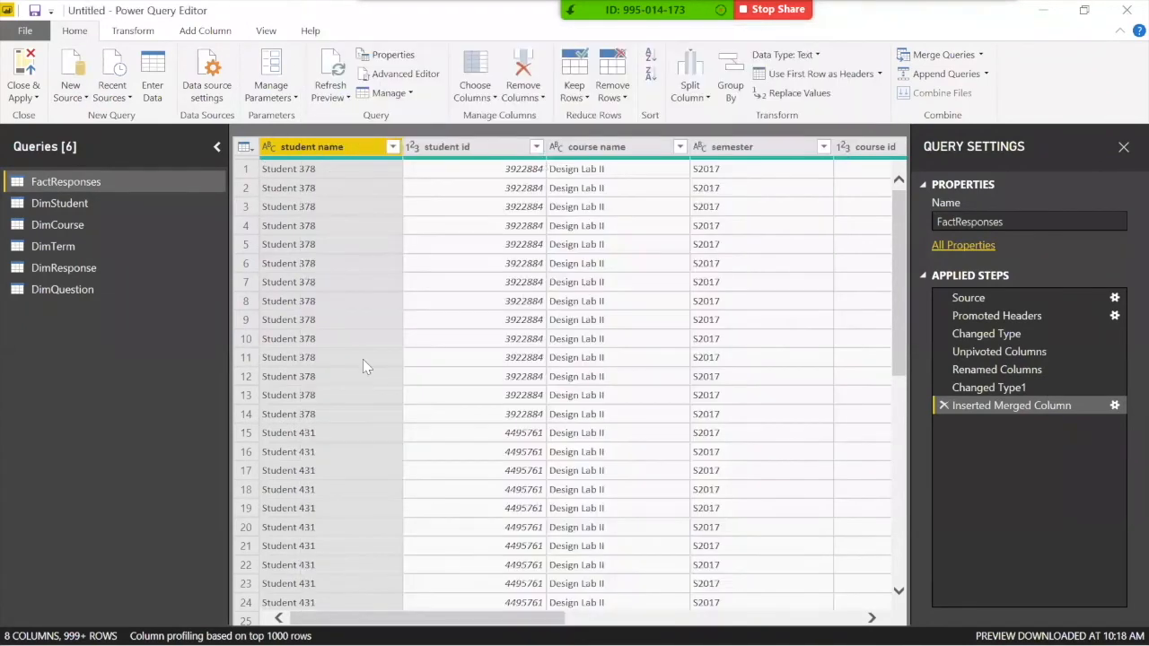
left_click(528, 163)
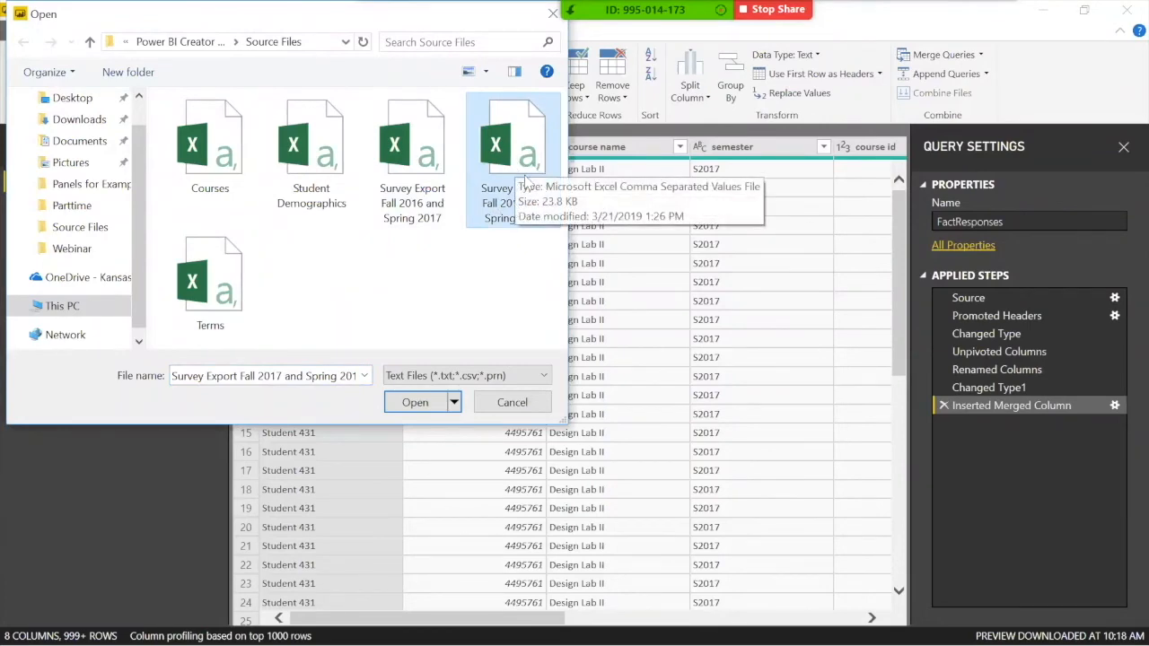
left_click(418, 402)
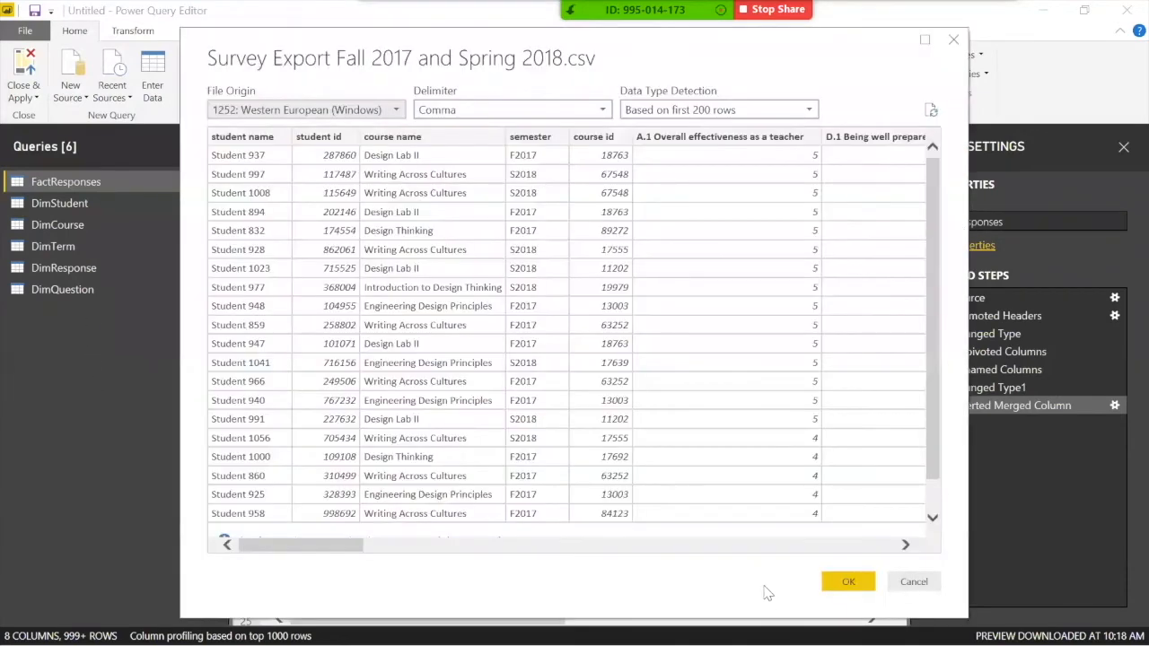
left_click(837, 584)
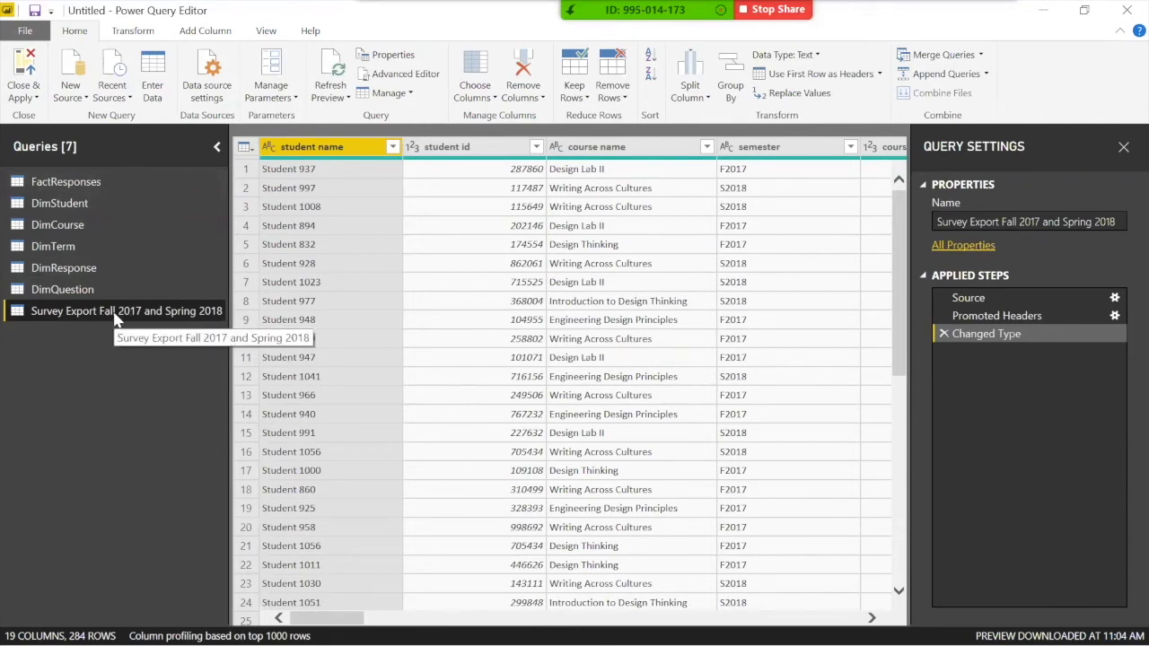
Step: Insert an Append step after FactResponses' Changed Type step, adding the Survey Export Fall 2017 and Spring 2018 table
left_click(55, 187)
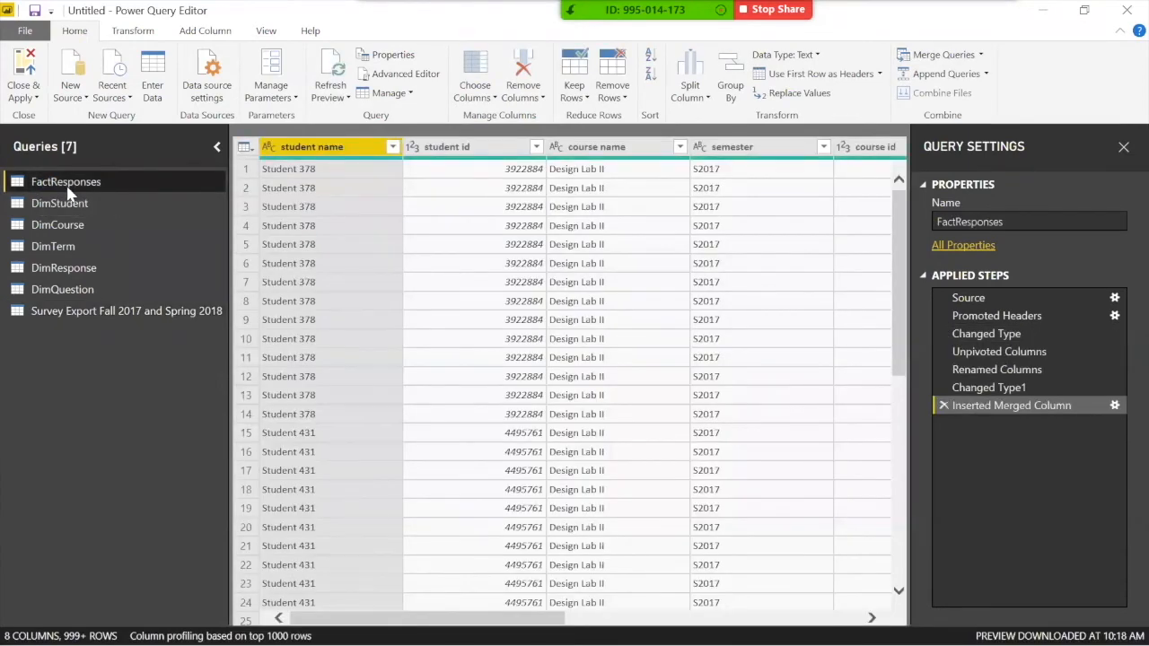
left_click(977, 337)
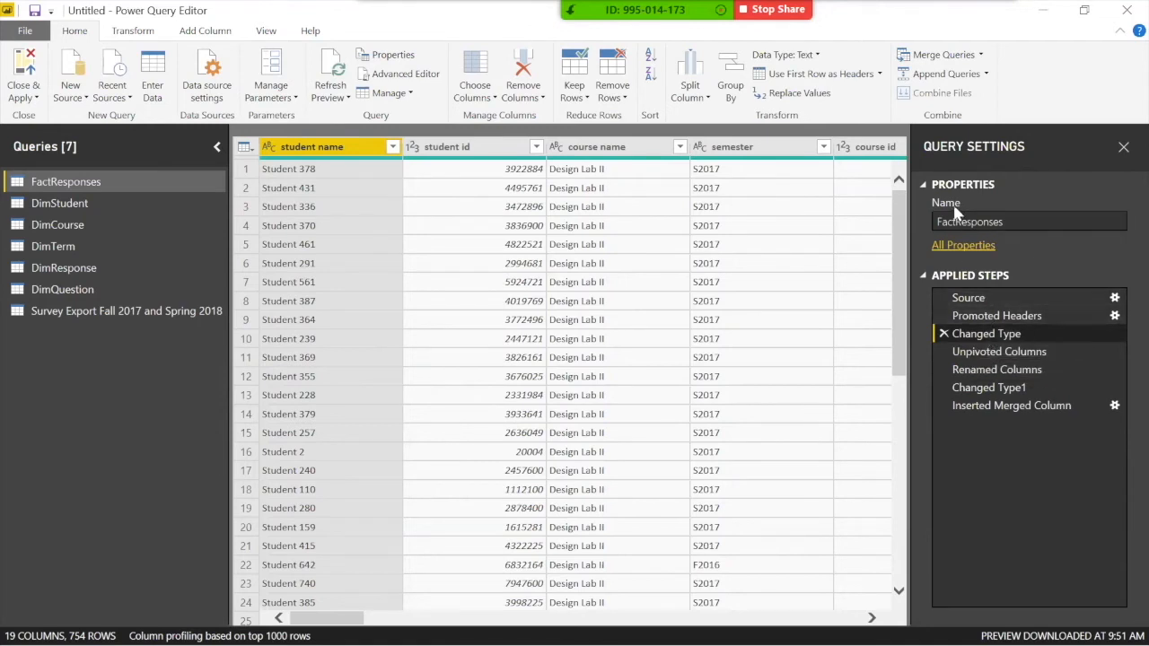
left_click(934, 79)
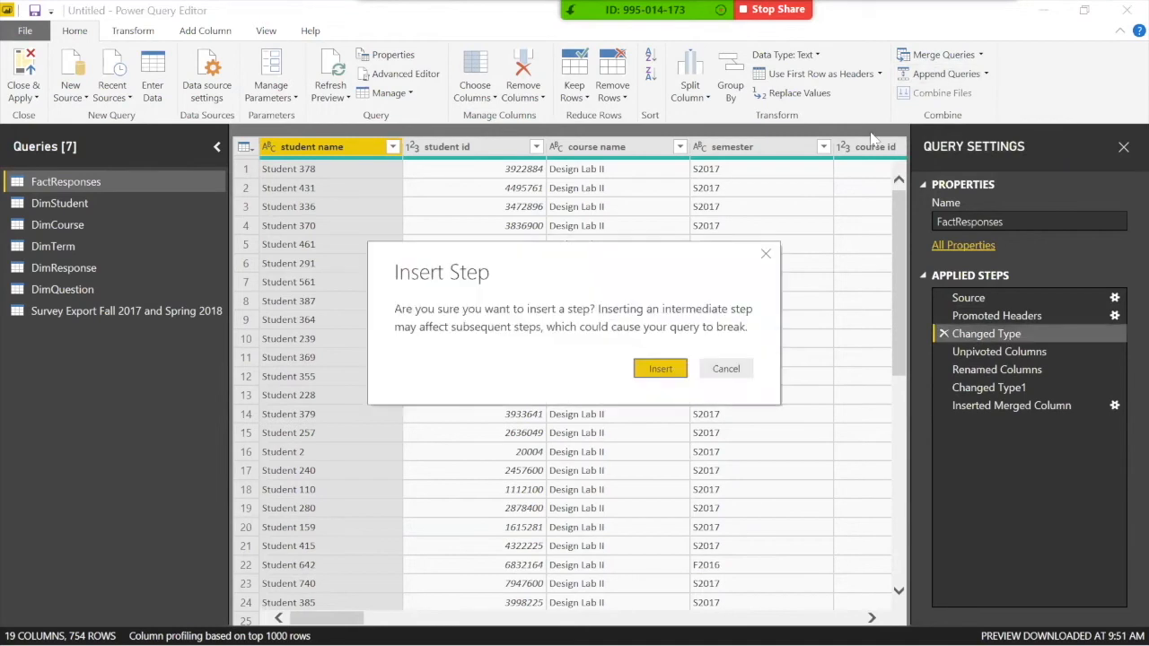
left_click(661, 369)
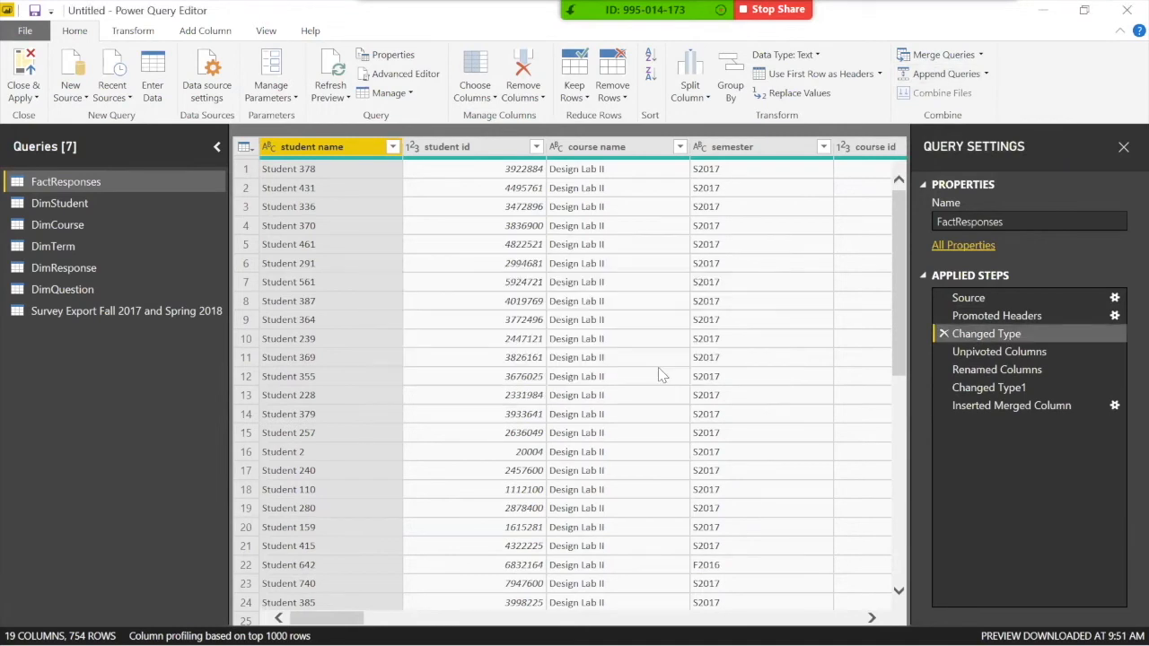
left_click(436, 341)
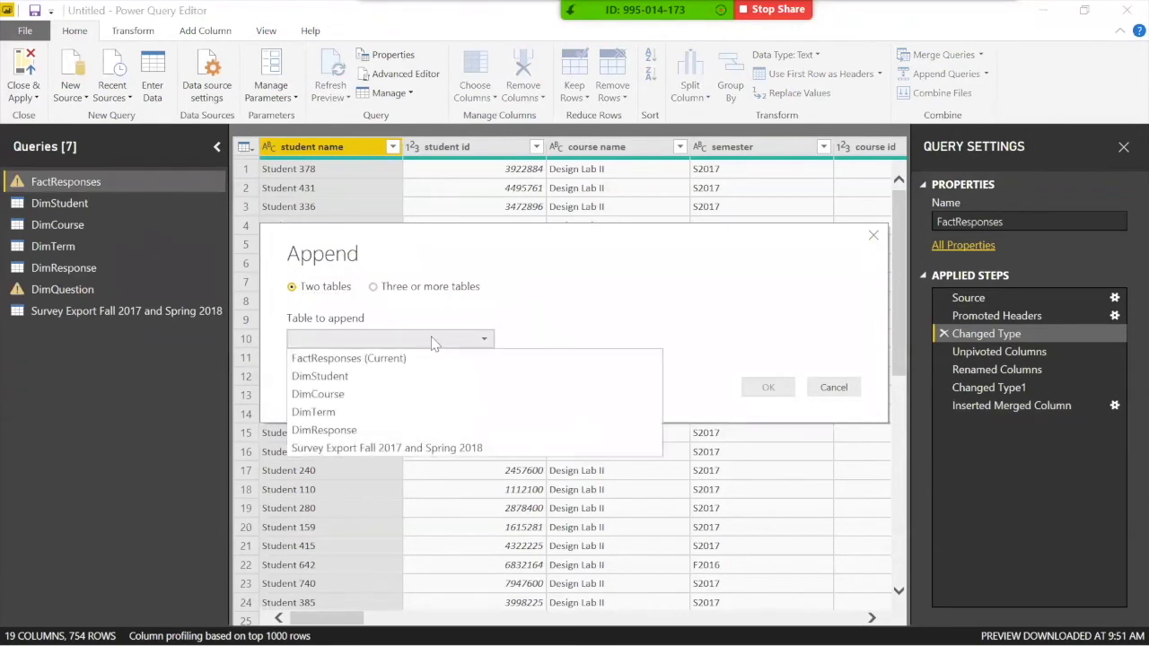
left_click(401, 448)
left_click(768, 387)
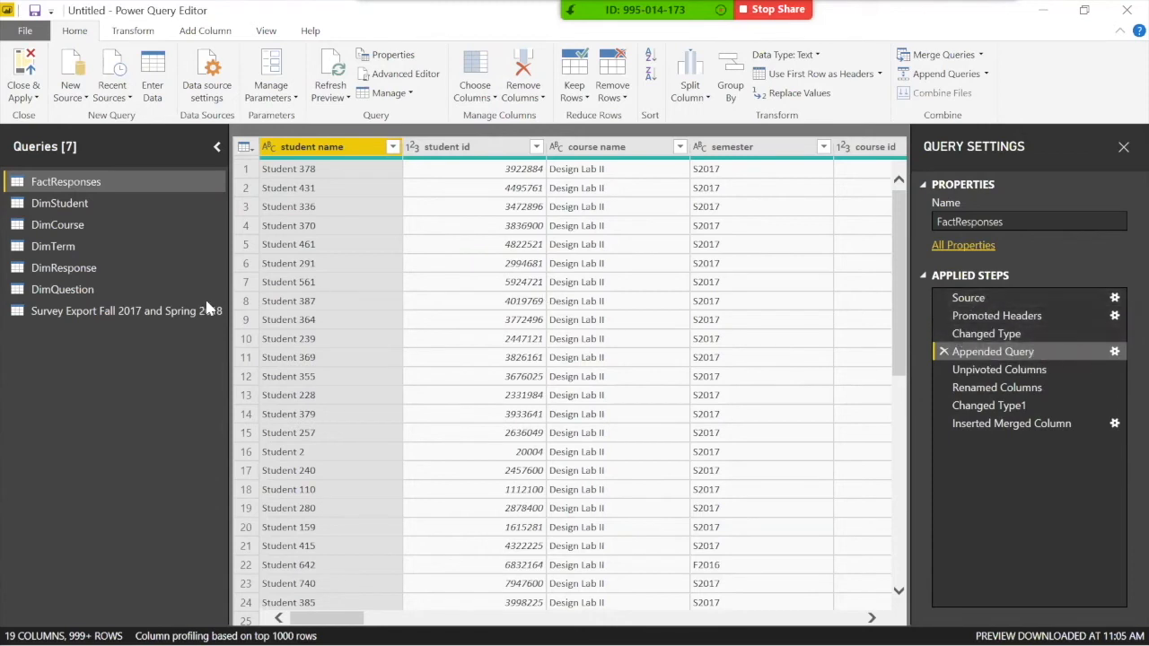
Step: Disable load for the Survey Export query and Close & Apply the query changes
left_click(97, 291)
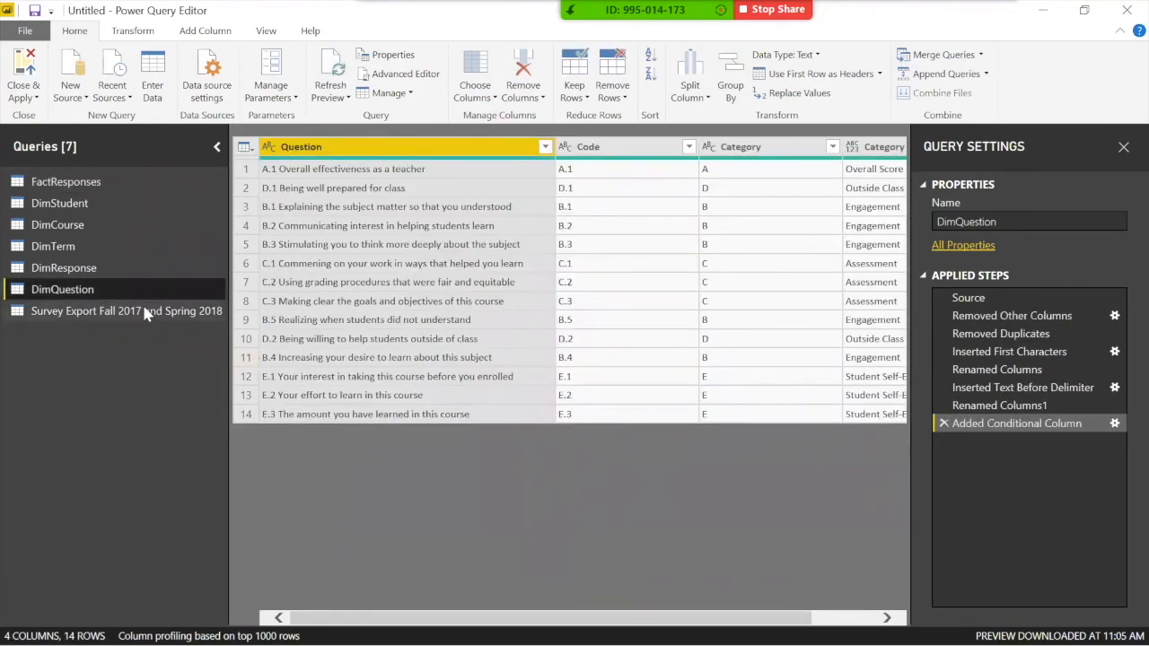
left_click(45, 181)
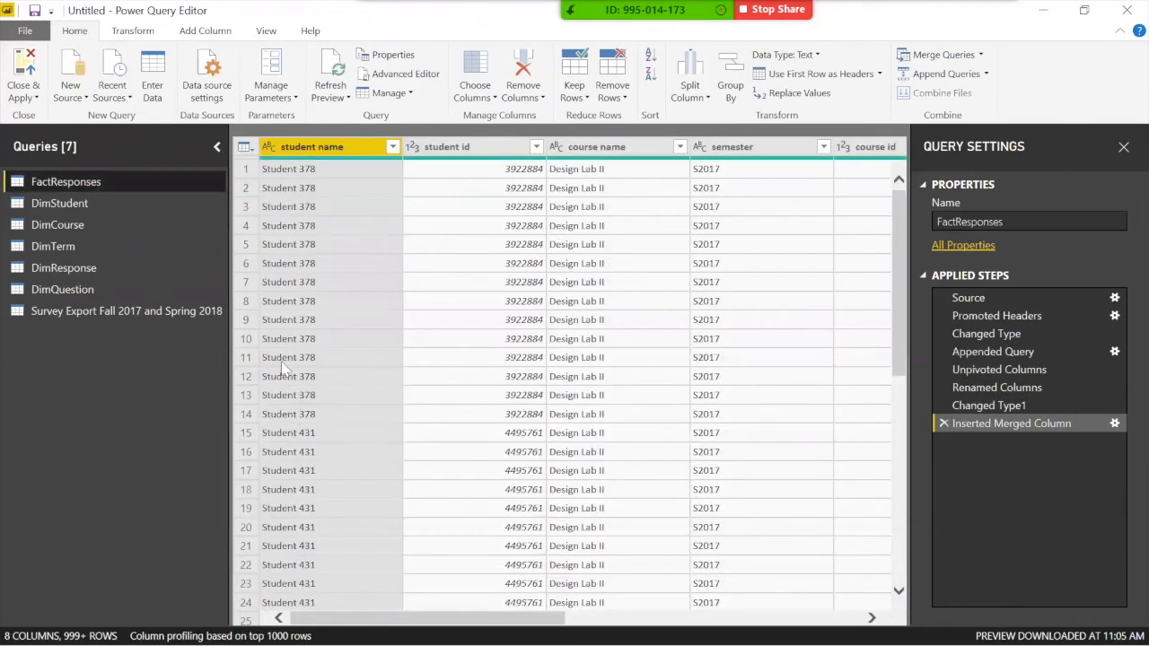
left_click(166, 314)
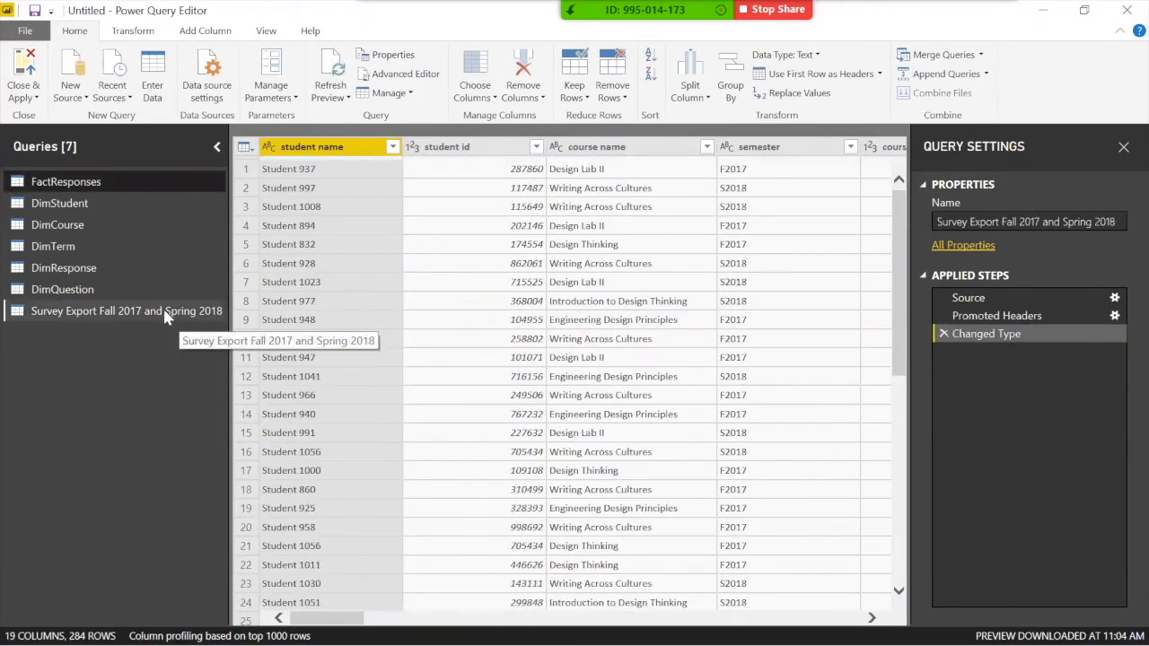
right_click(93, 313)
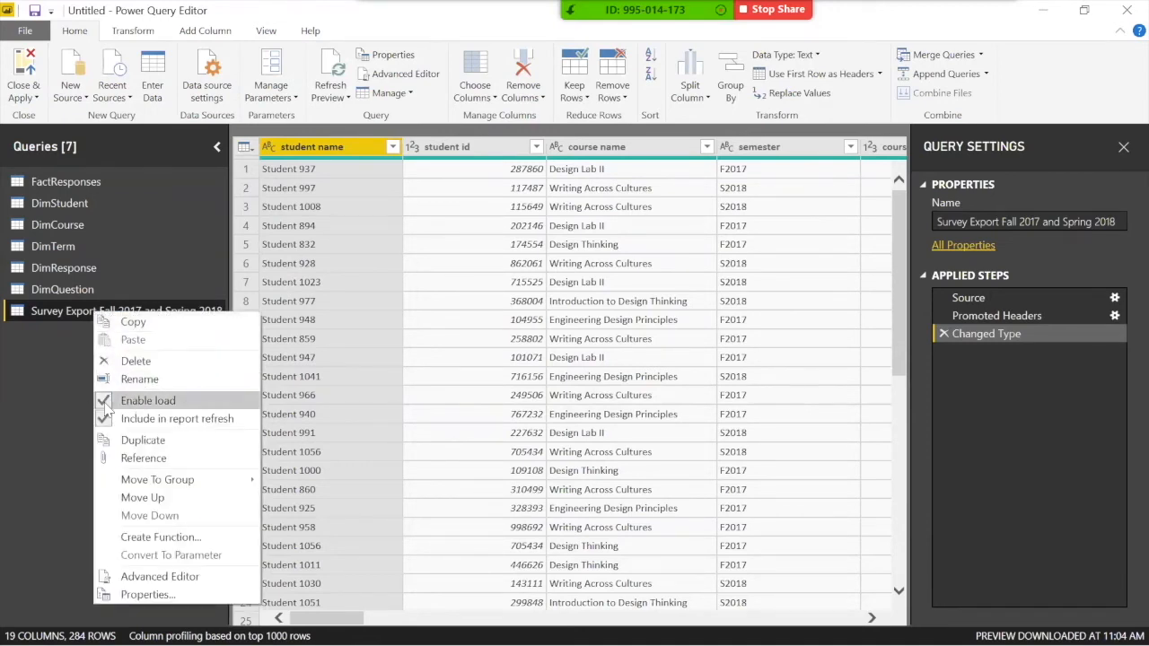
left_click(108, 401)
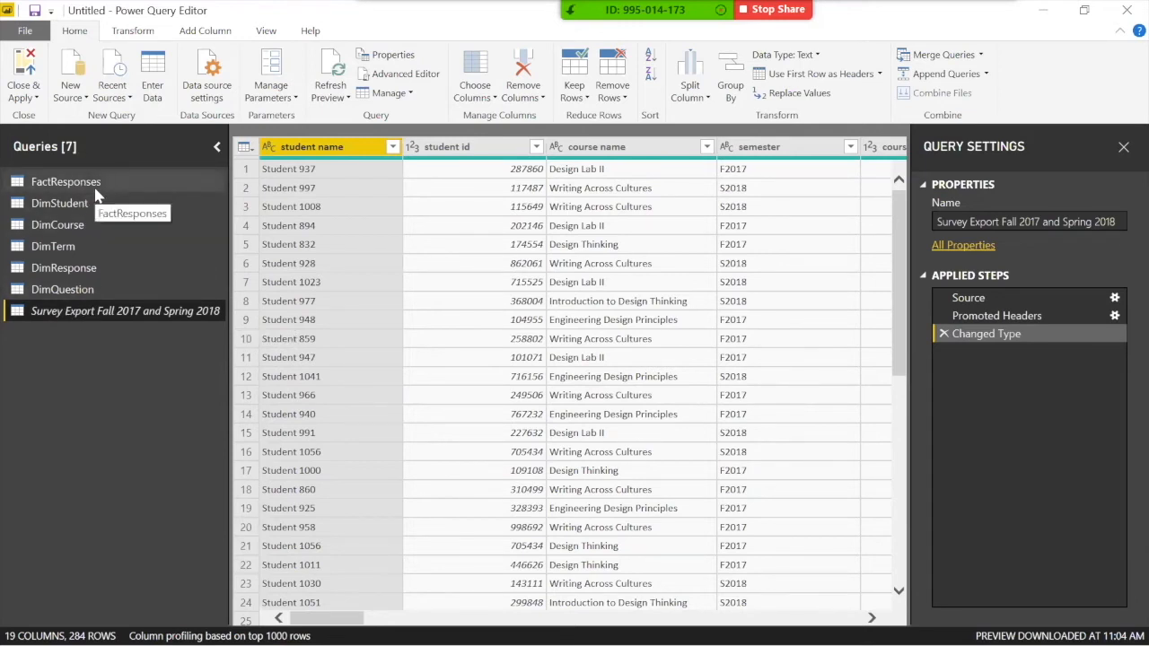
left_click(25, 77)
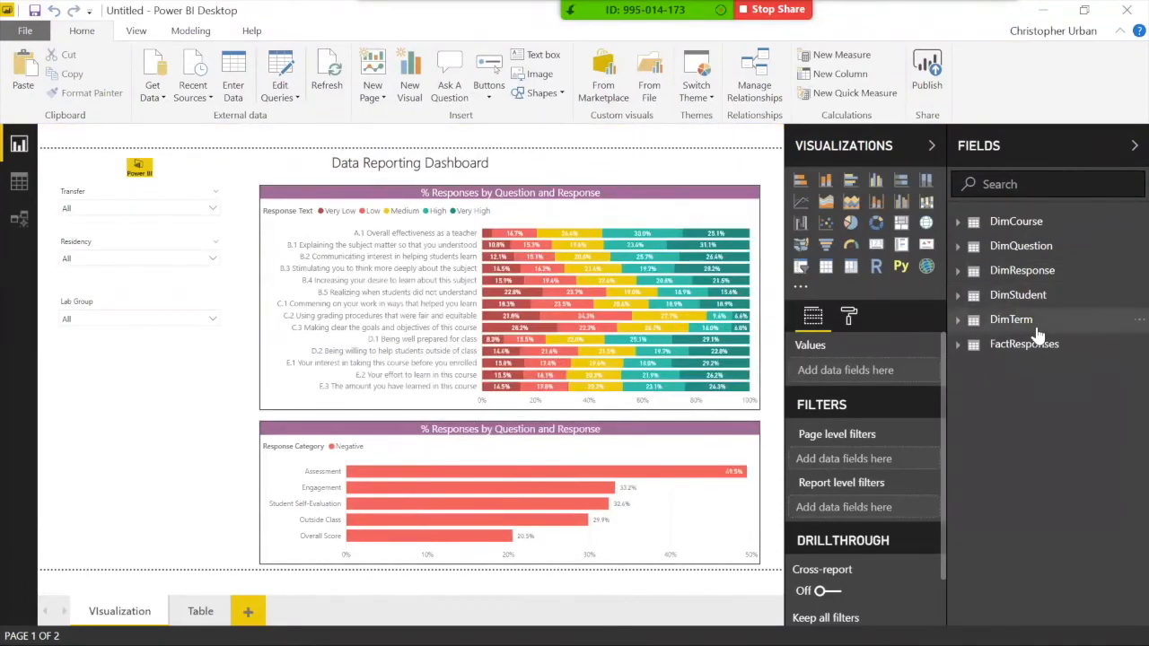
Step: Add DimTerm's Semester Title as a slicer below the Lab Group slicer
left_click(1011, 320)
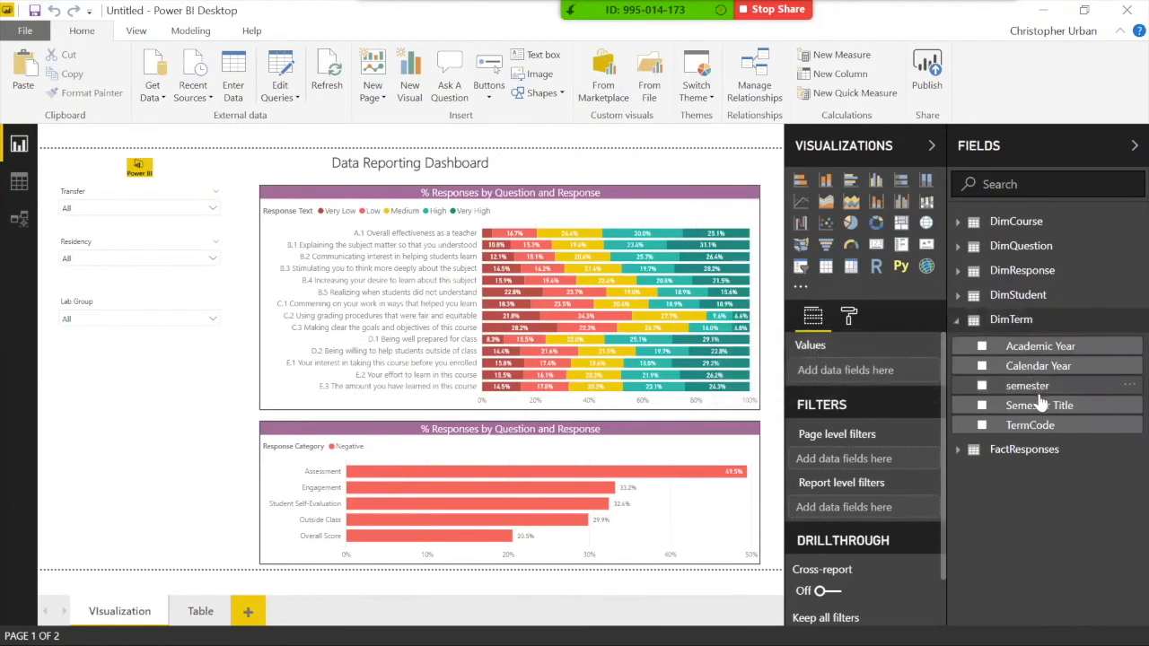
left_click_drag(1046, 407, 88, 413)
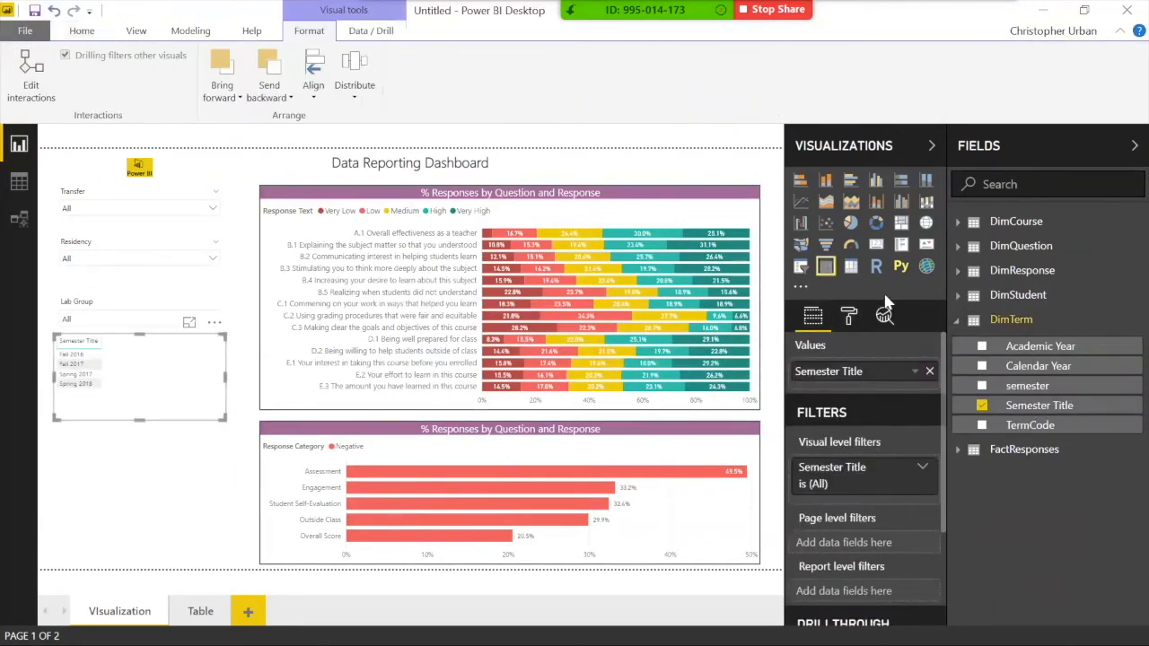
left_click(800, 267)
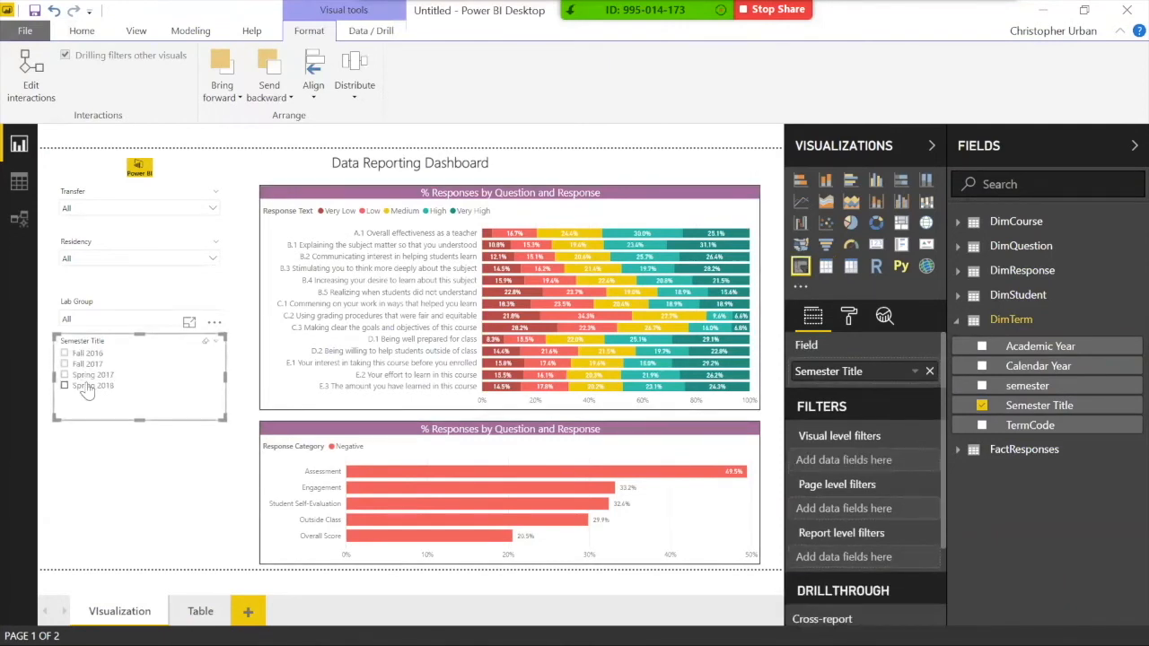
Step: Test the semester filter with Spring 2018, Spring 2017, Fall 2017 and Fall 2016
left_click(90, 390)
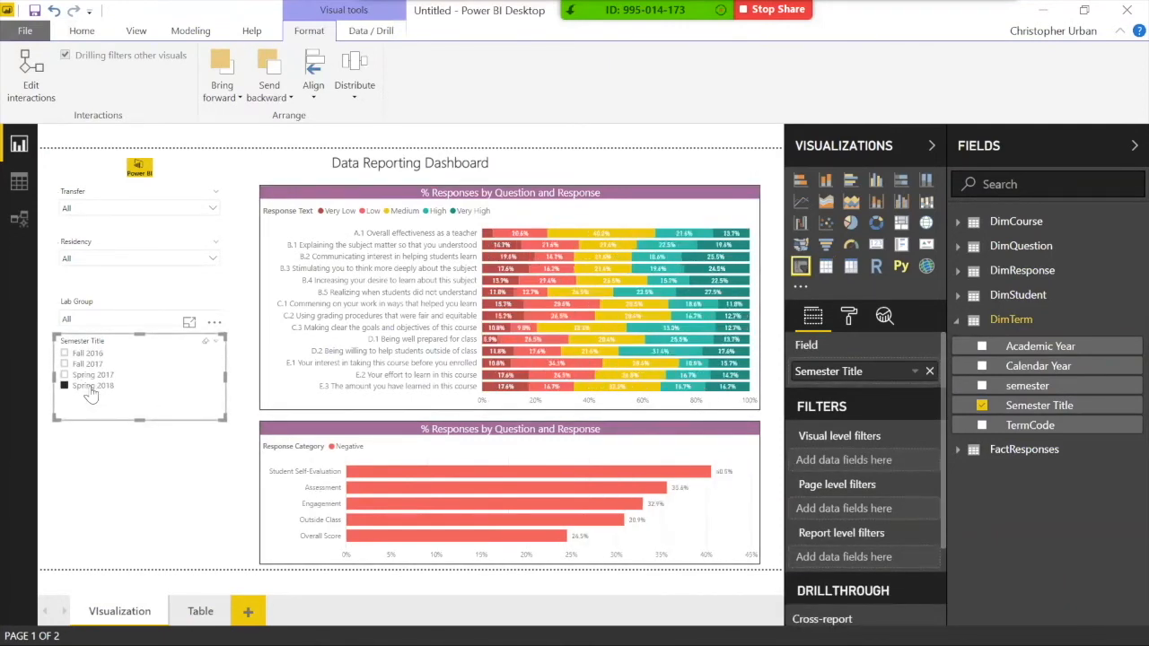
left_click(84, 374)
left_click(81, 364)
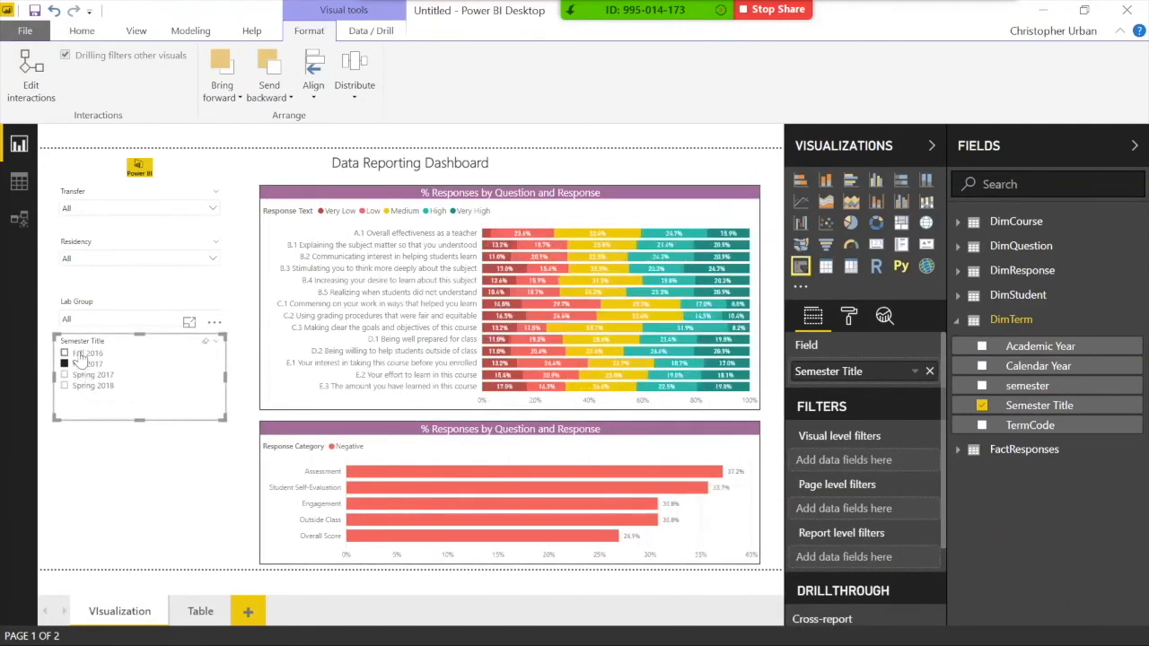
left_click(81, 353)
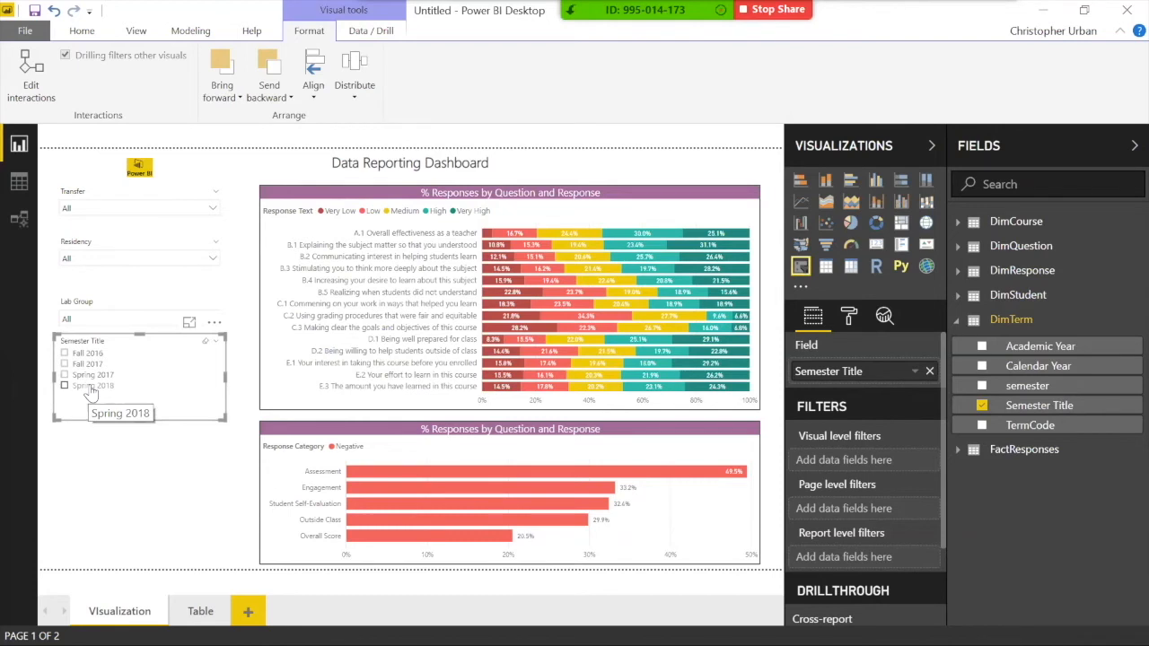
left_click(75, 32)
left_click(284, 90)
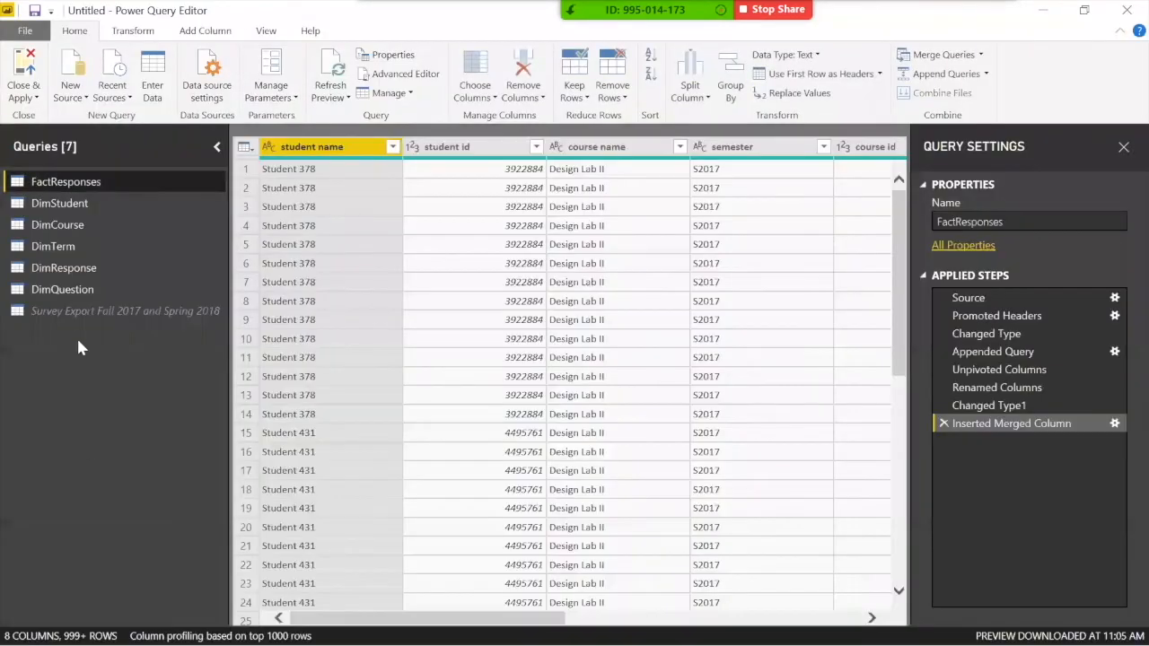
left_click(69, 310)
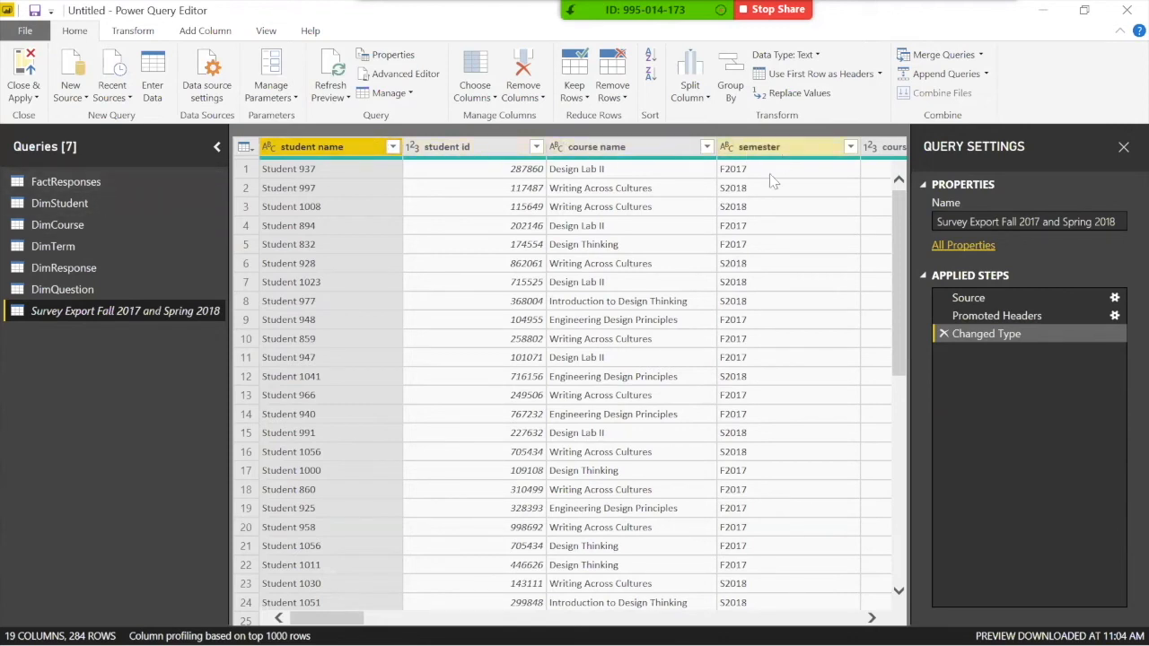
mouse_move(327, 618)
left_mouse_down()
mouse_move(441, 619)
mouse_move(326, 619)
left_mouse_up()
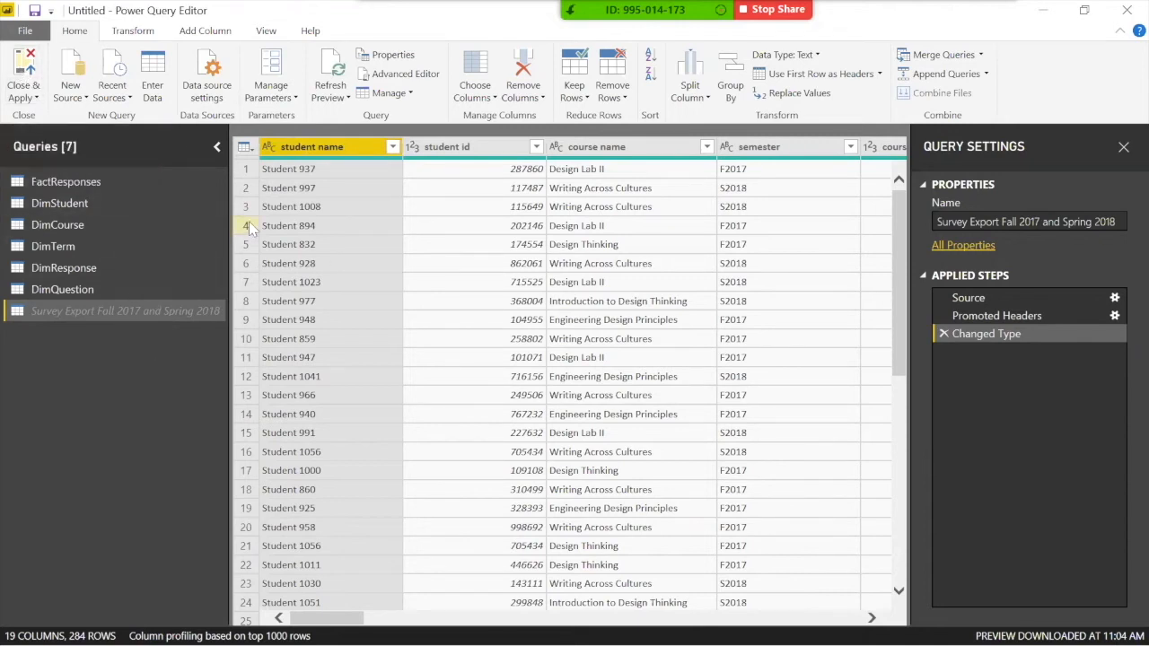
left_click(24, 79)
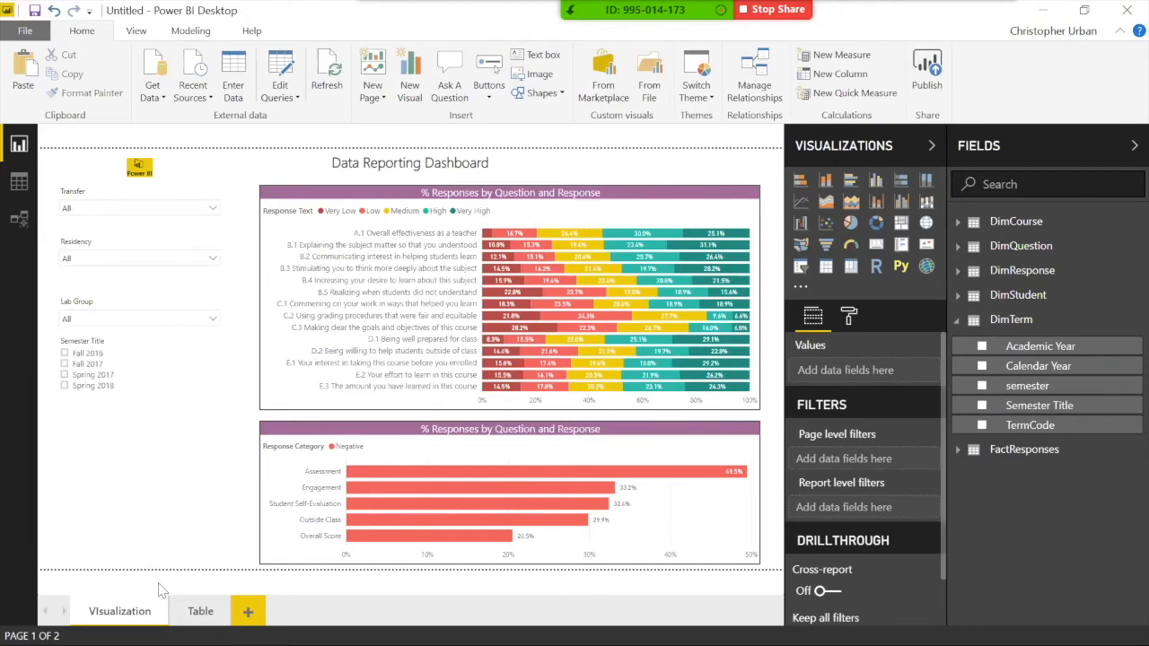
Step: Switch to the Survey Dashboard report and inspect the college donut and Count Students/Responses cards
key("super")
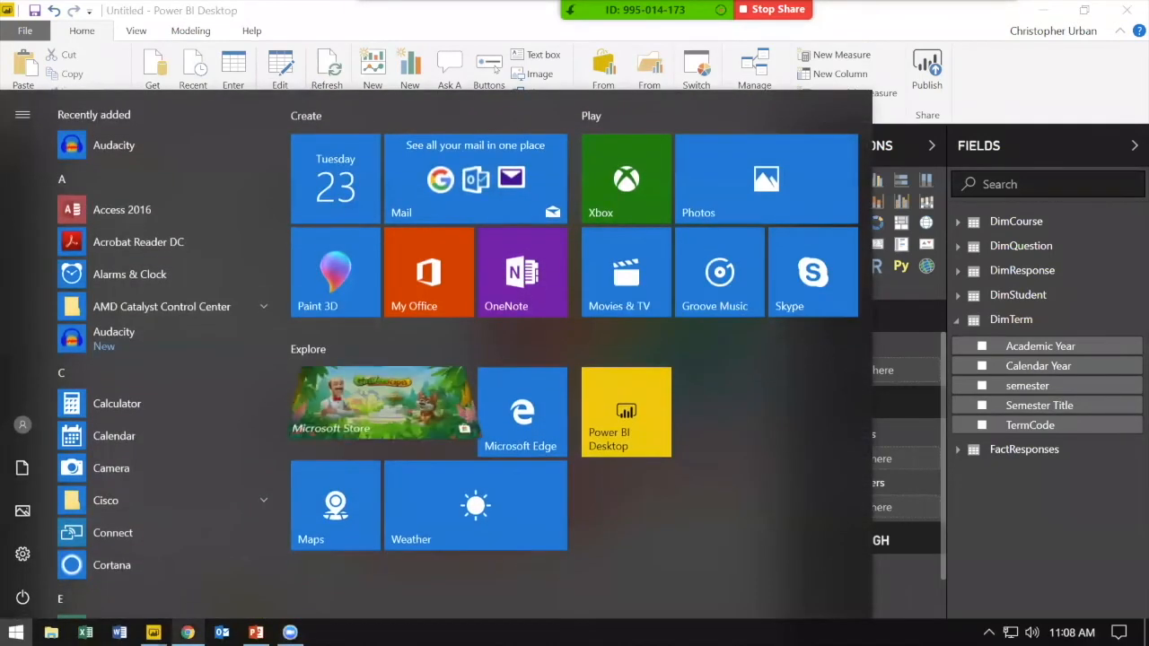
mouse_move(154, 632)
left_click(150, 606)
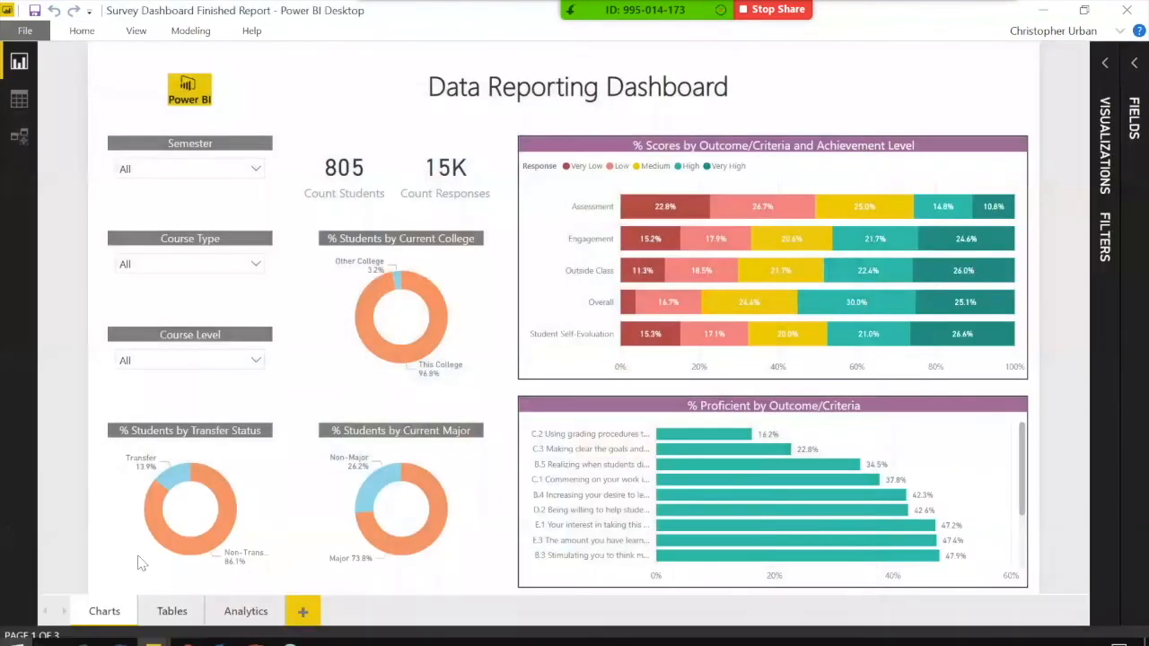
left_click(378, 229)
left_click(344, 177)
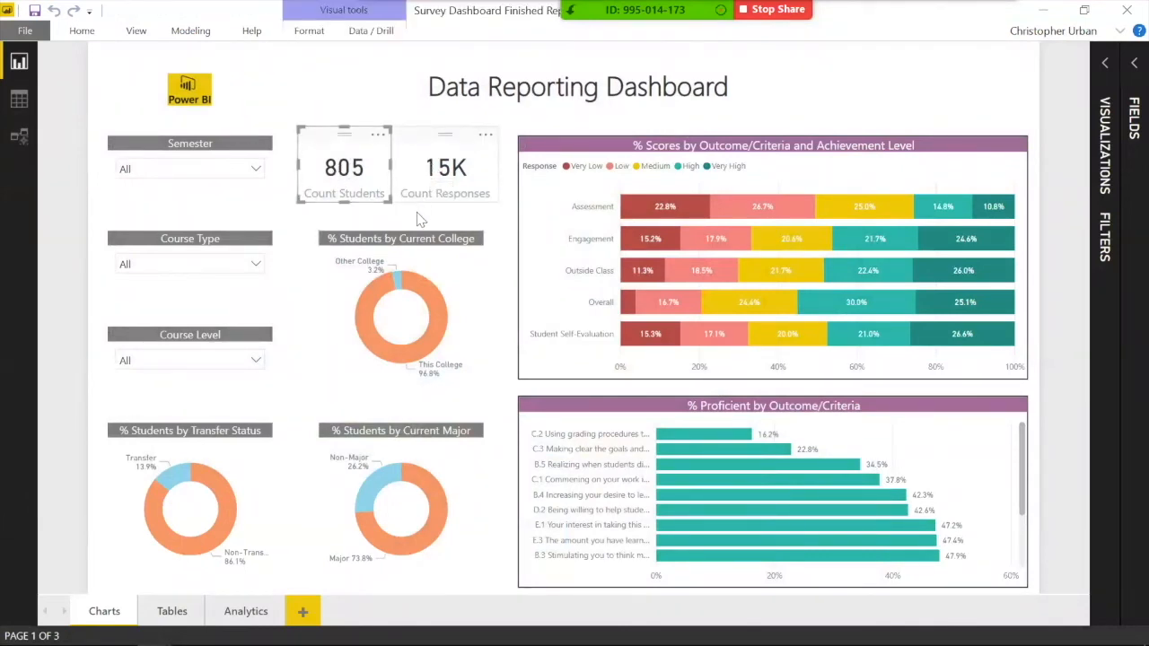
left_click(428, 179)
left_click(373, 231)
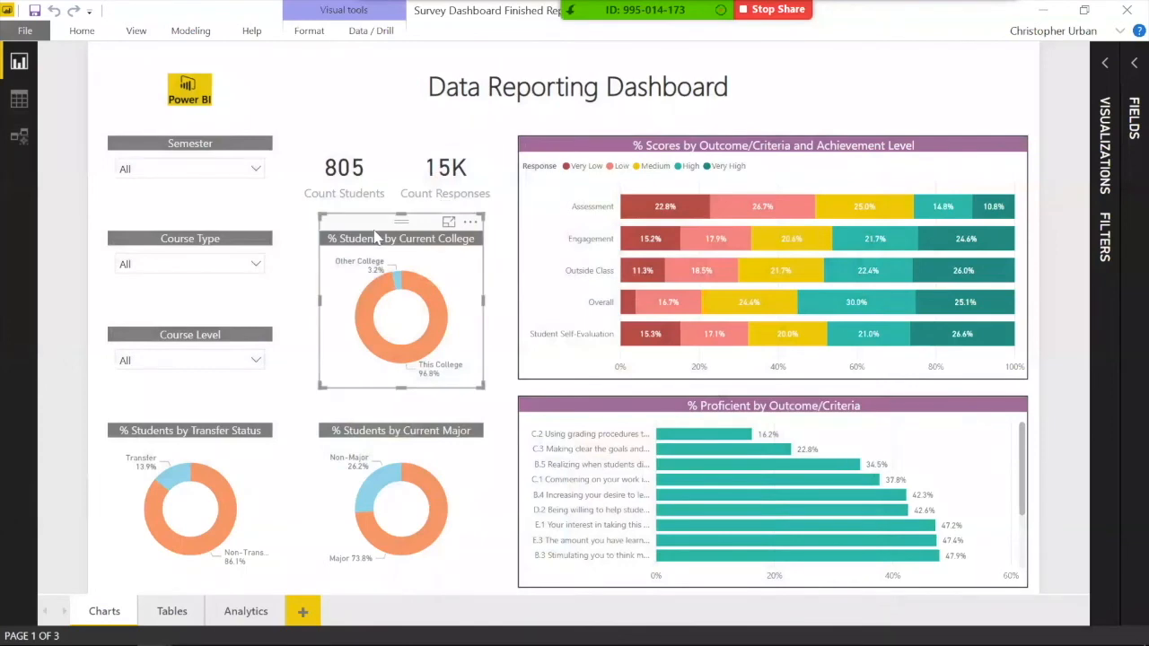
Step: Expand the Visualizations and Fields panes, then Unhide all from the FactResponses table
left_click(1105, 62)
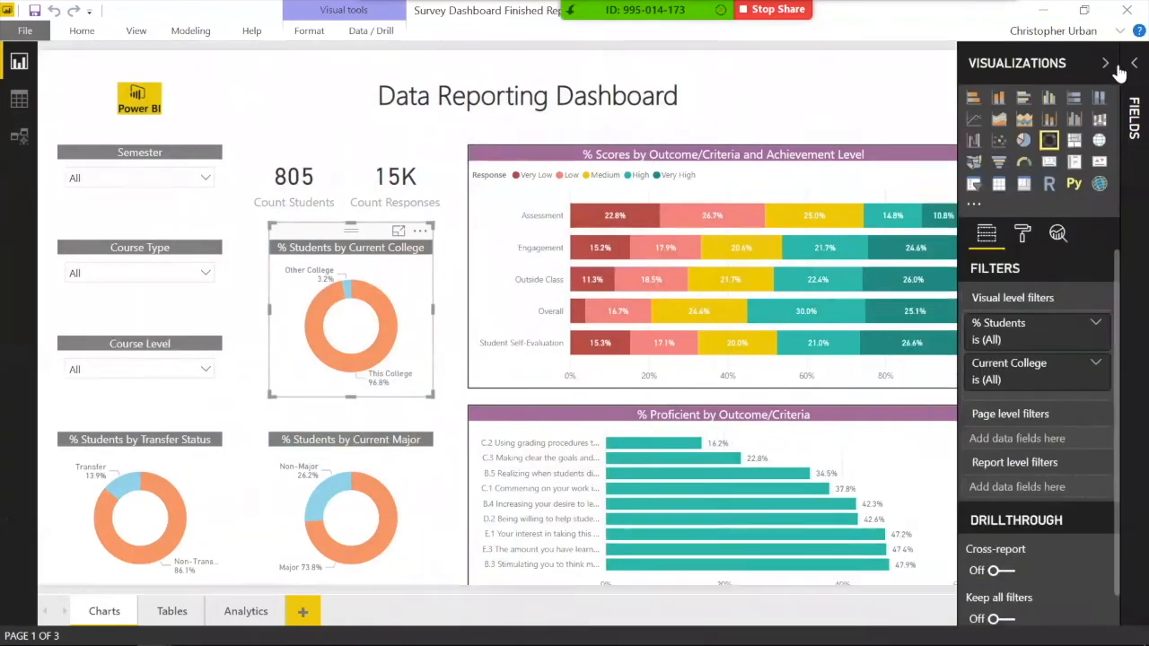
left_click(1130, 64)
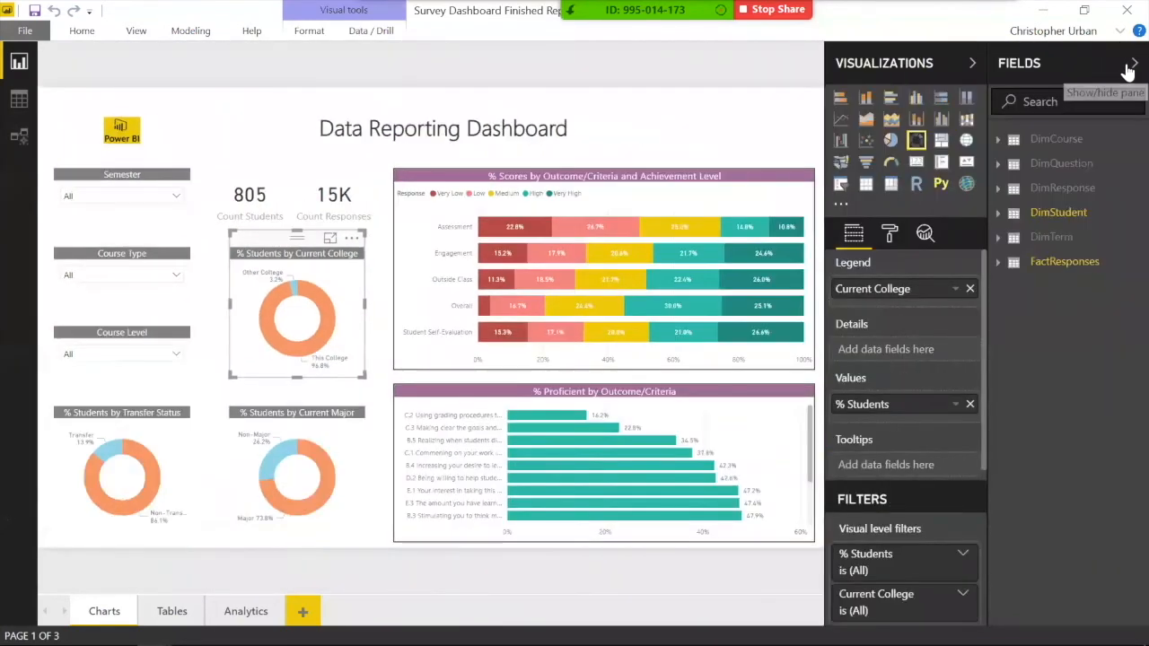
left_click(1063, 261)
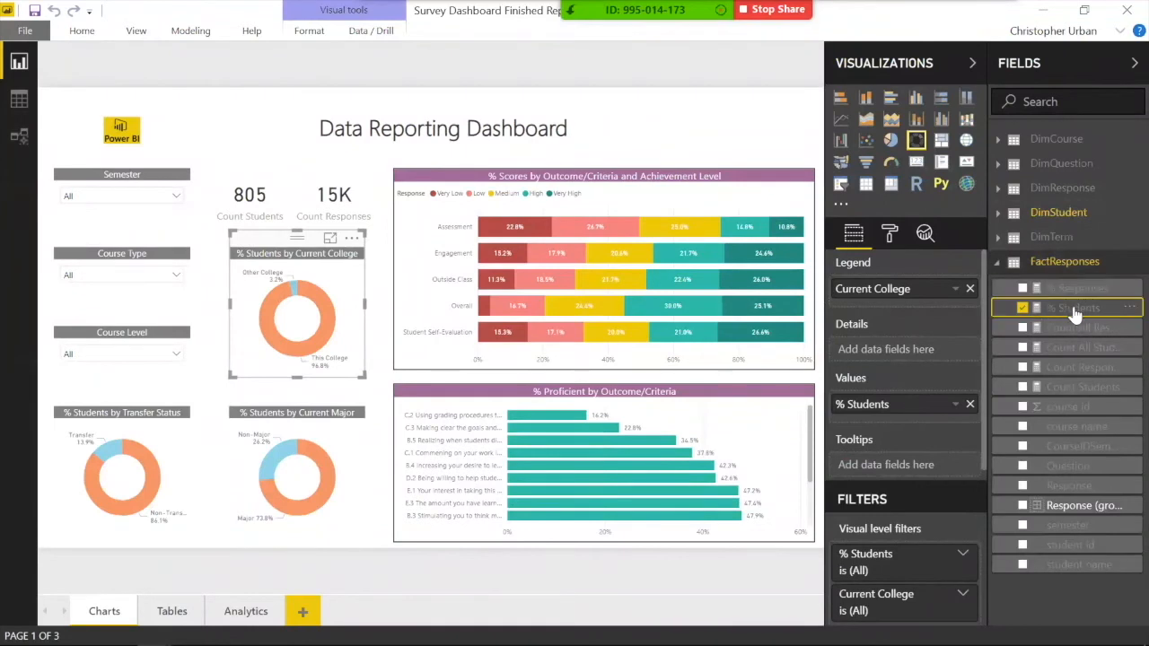
left_click(1060, 309)
right_click(1060, 268)
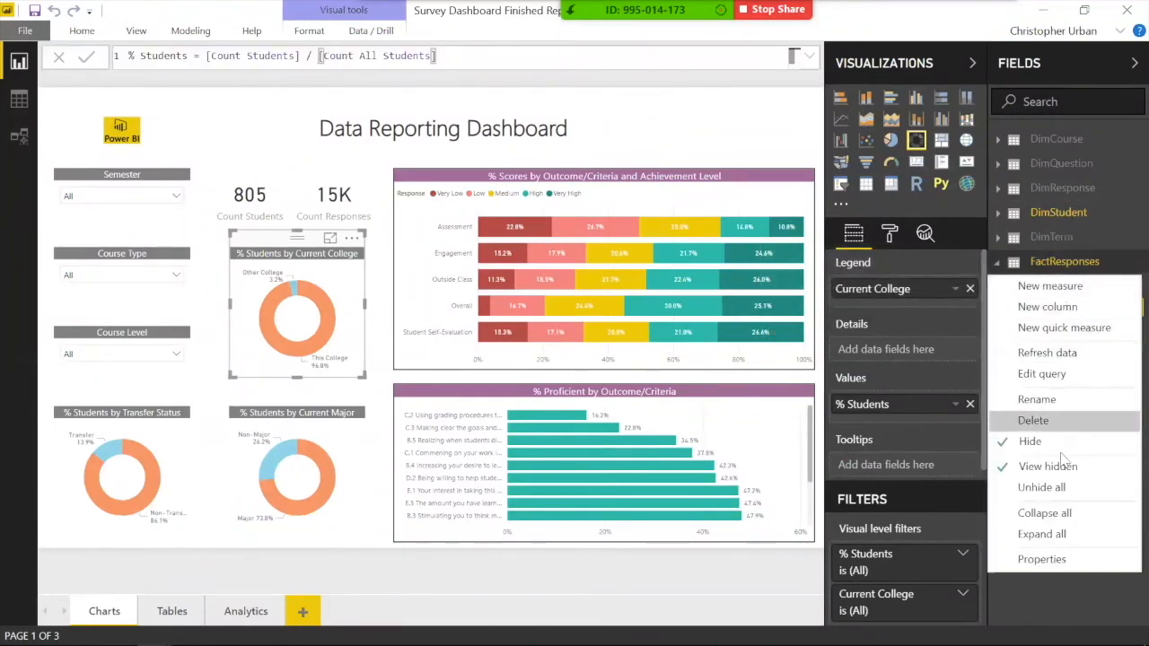
left_click(1062, 490)
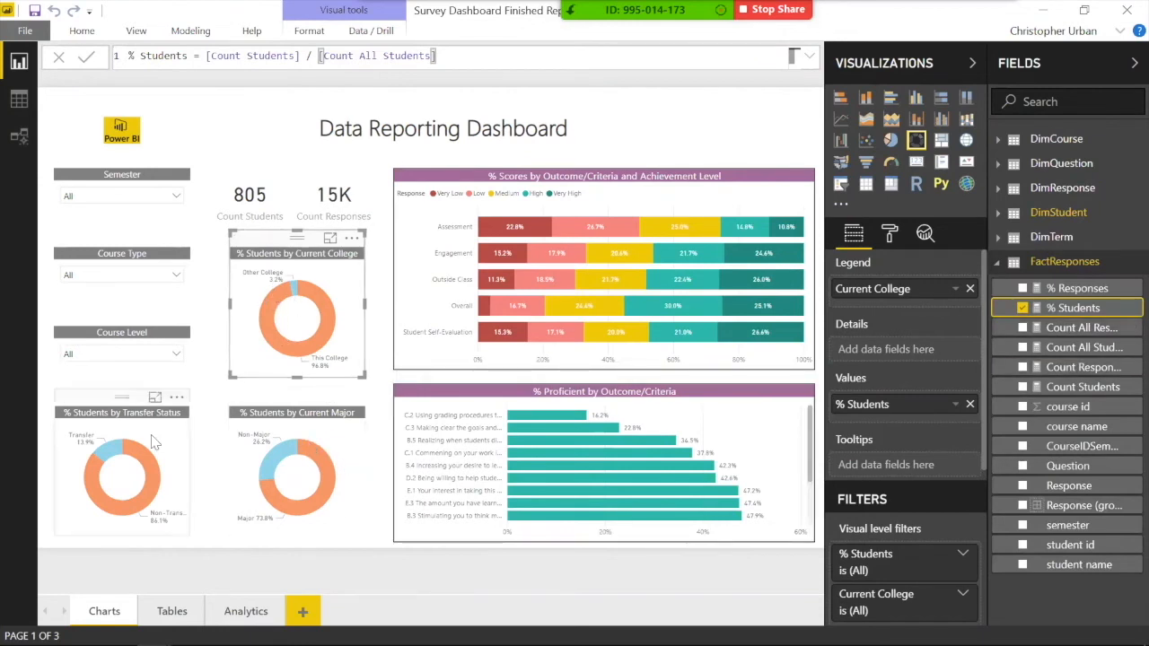
Step: Try the transfer-status cross-filter, then clear it and select the Count Students and Count Responses cards
left_click(106, 455)
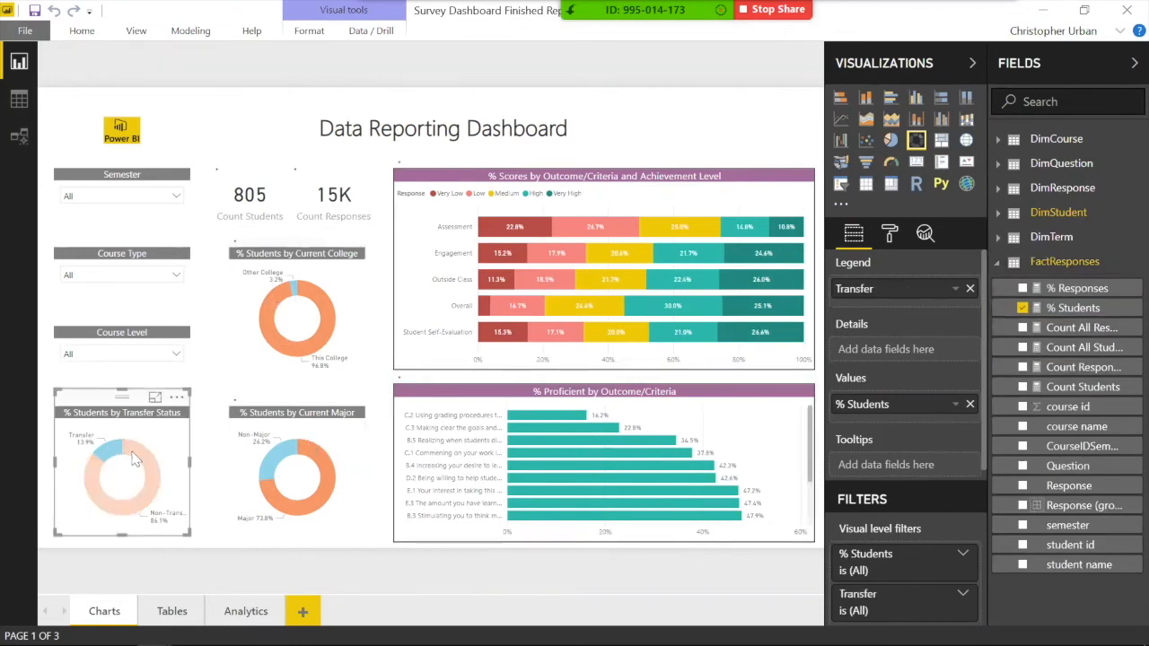
left_click(133, 458)
left_click(133, 458)
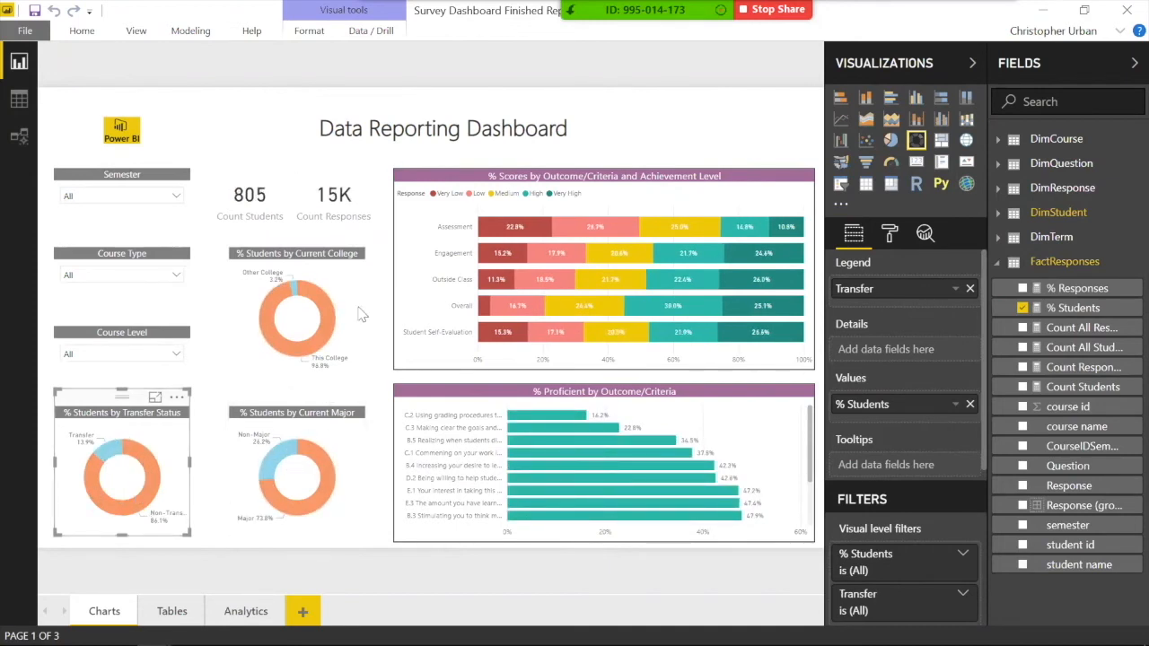
left_click(263, 222)
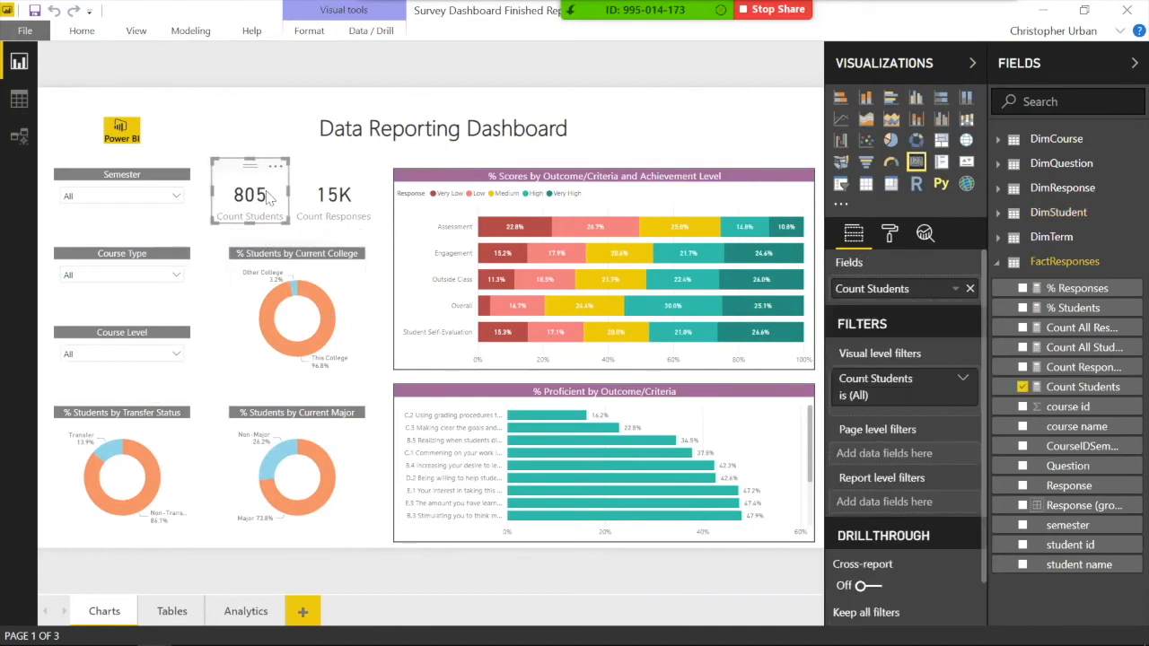
left_click(323, 200)
left_click(261, 200)
left_click(310, 199)
left_click(214, 152)
left_click(258, 198)
left_click(298, 206)
left_click(237, 142)
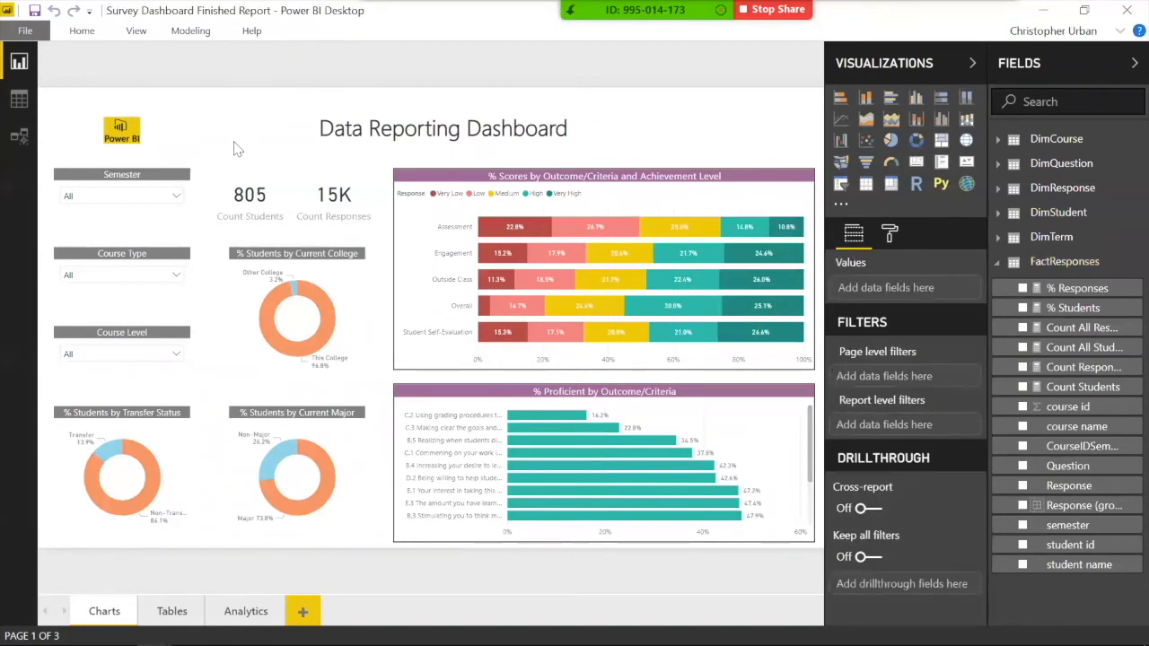
Step: Review the Tables and Analytics pages, including the key influencers visual, then return to Charts
left_click(179, 608)
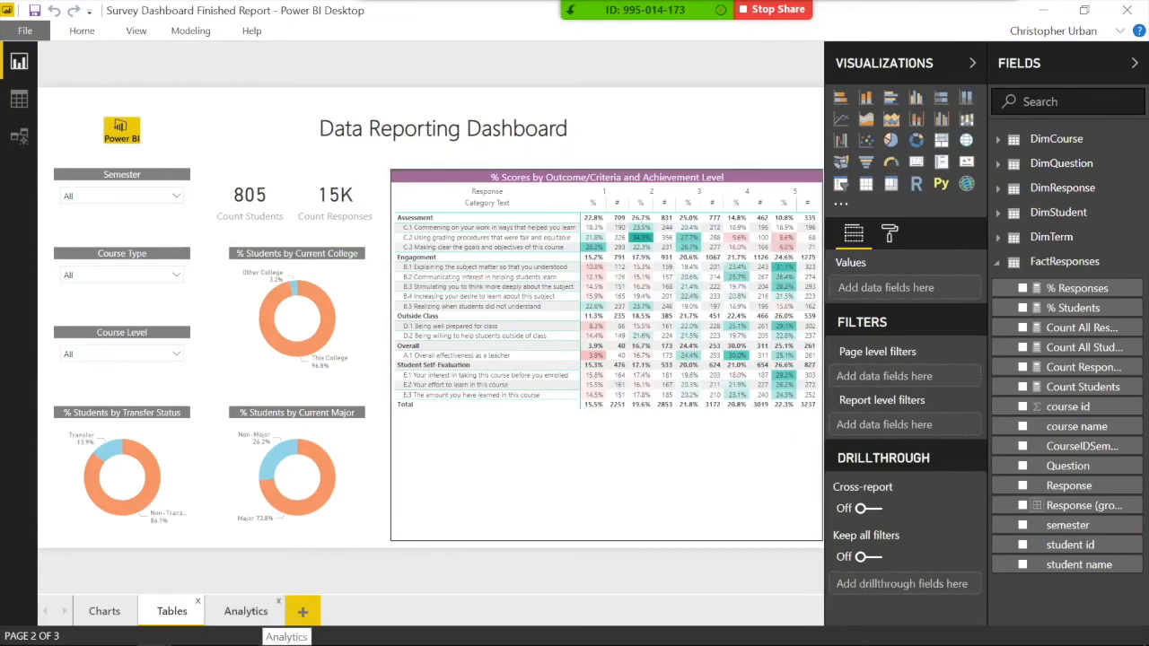
left_click(246, 612)
left_click(582, 266)
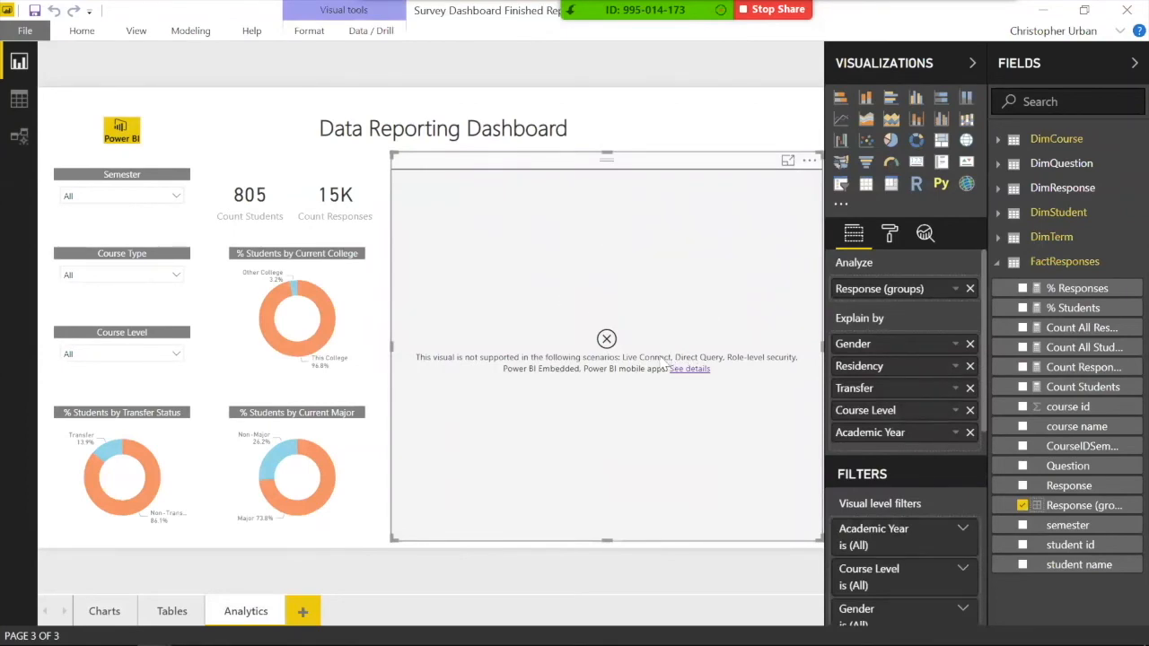
left_click(25, 32)
left_click(31, 35)
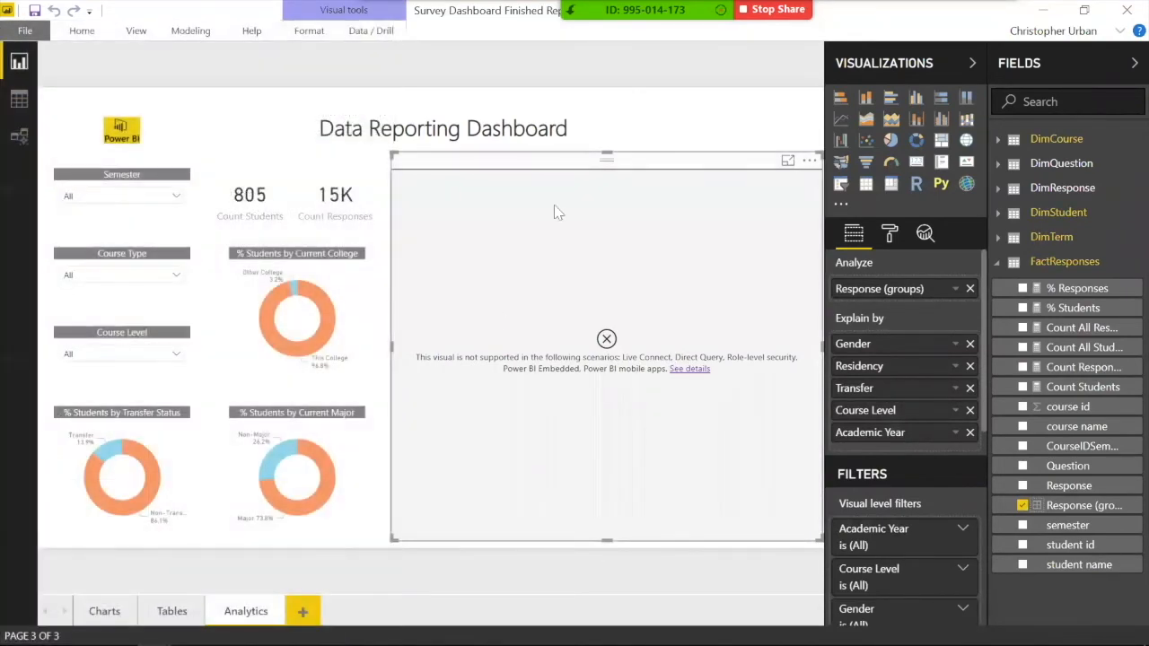
left_click(628, 147)
left_click(618, 210)
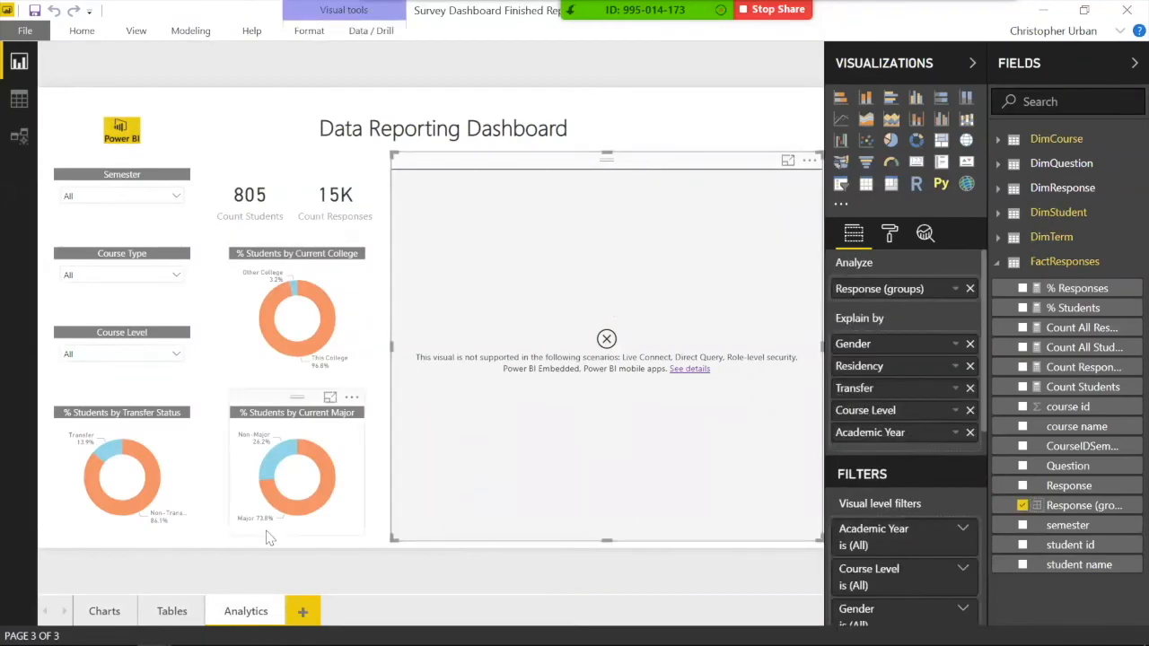
left_click(106, 611)
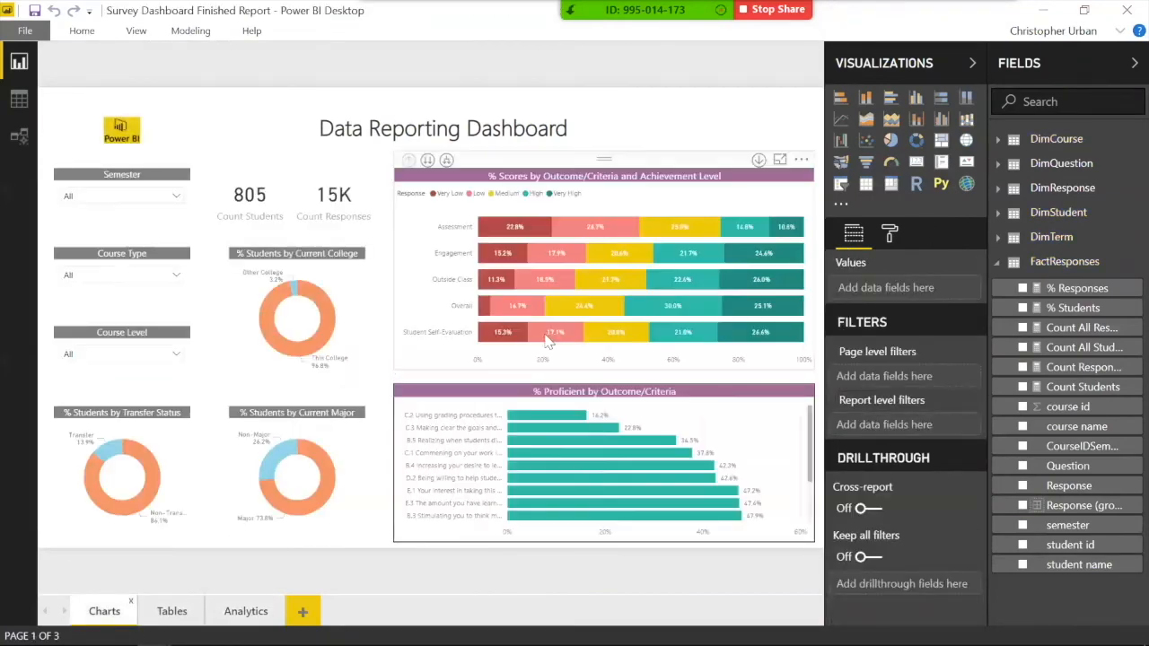
left_click(616, 179)
left_click(691, 130)
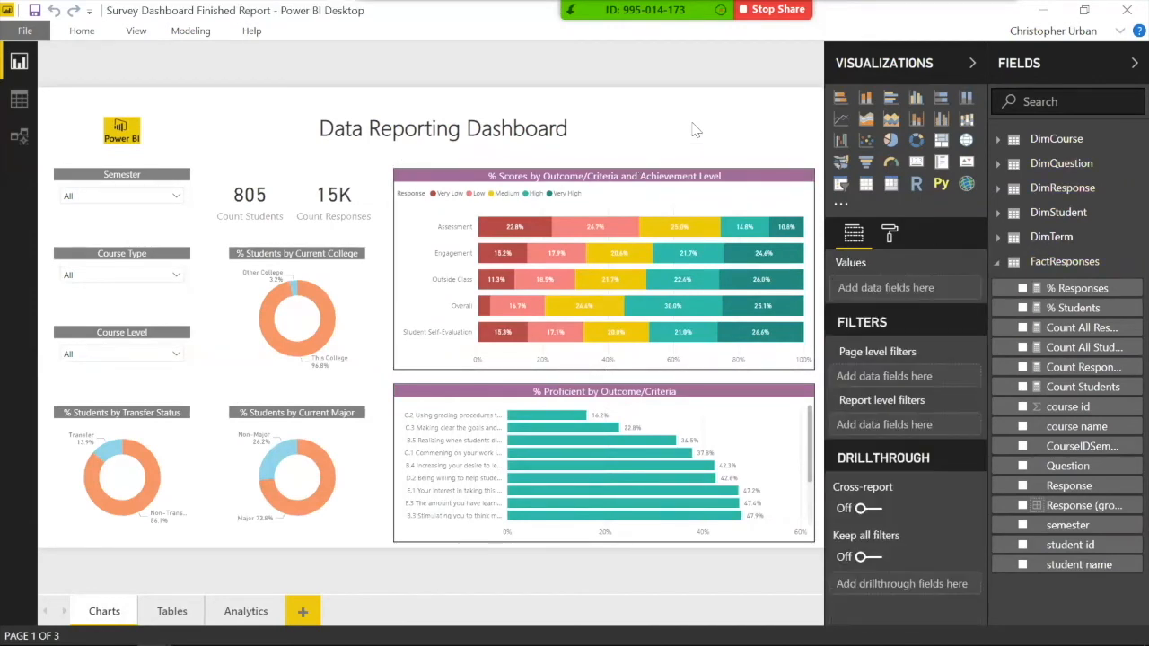
left_click(651, 171)
left_click(658, 144)
left_click(241, 438)
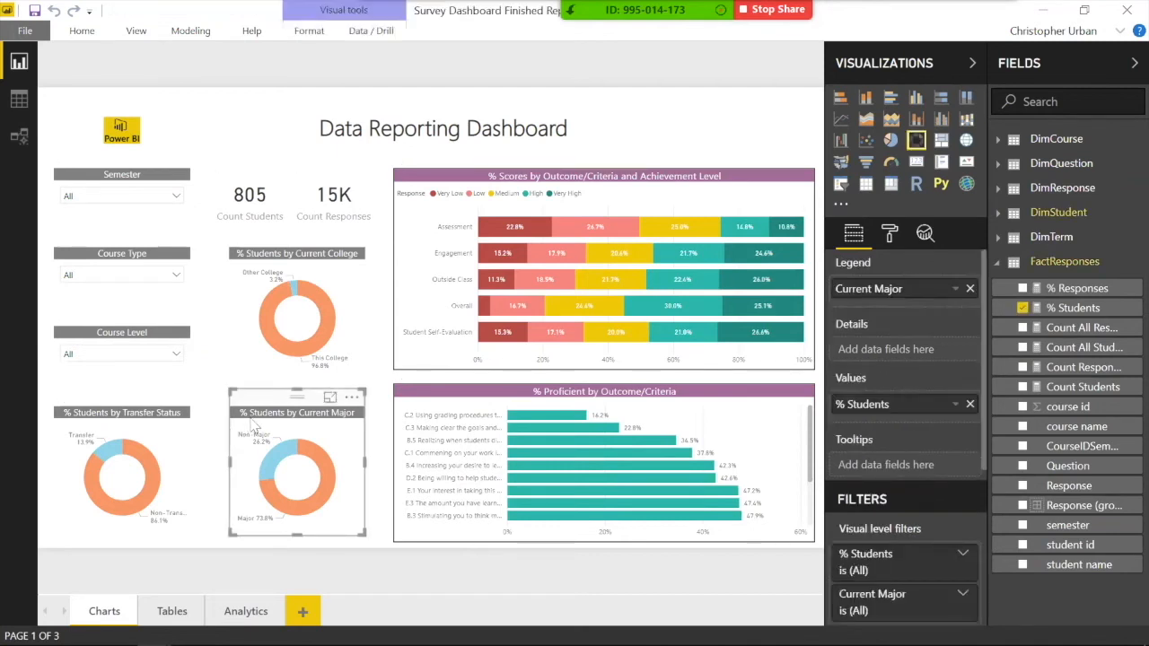
left_click(261, 272)
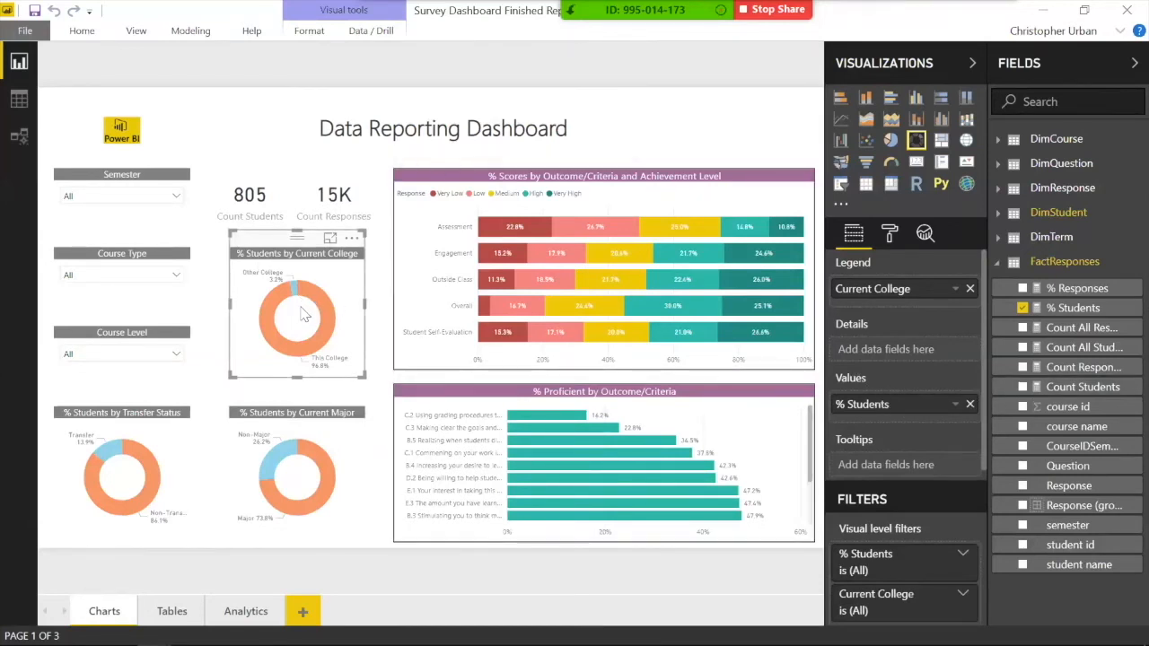
mouse_move(329, 325)
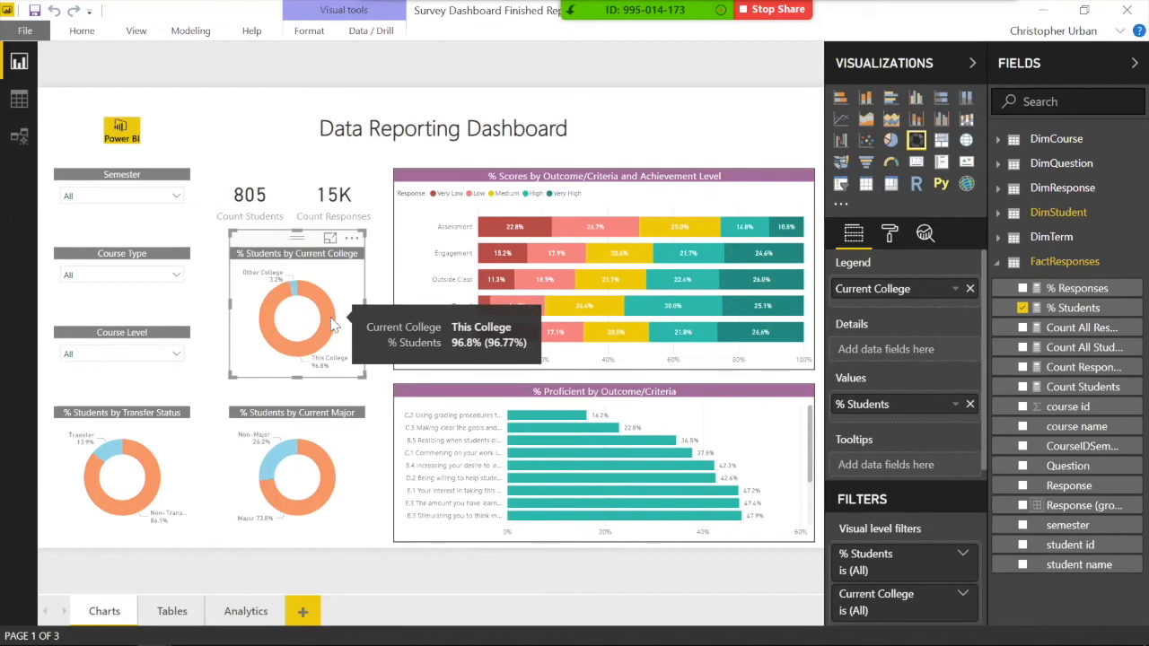
left_click(373, 320)
left_click(334, 320)
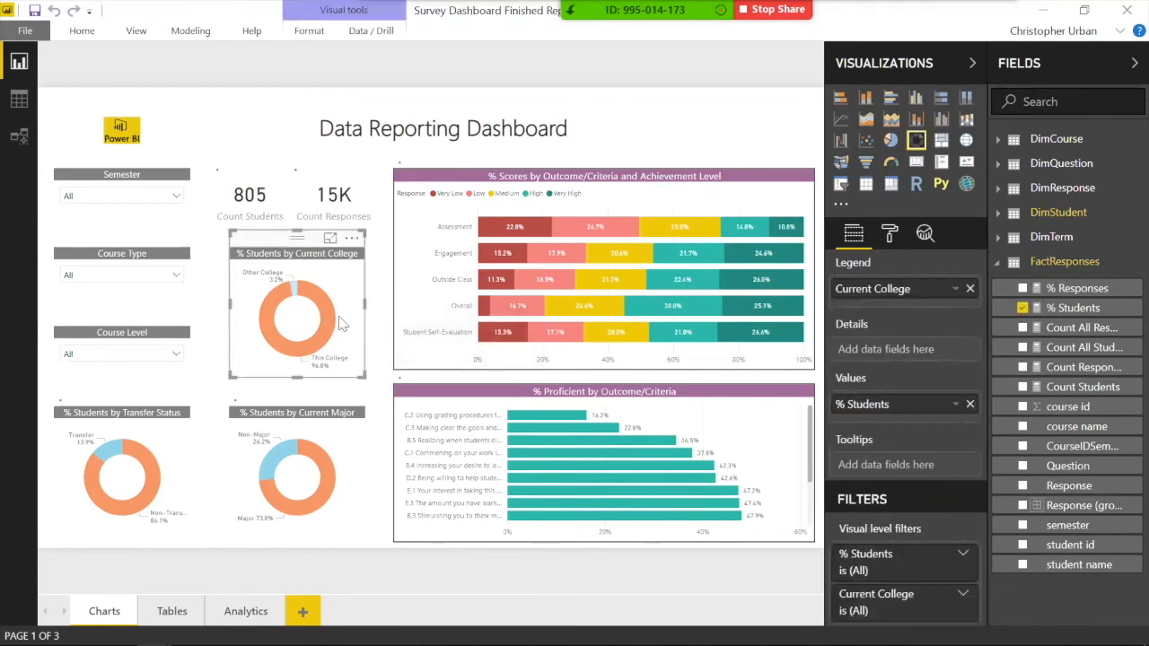
left_click(322, 323)
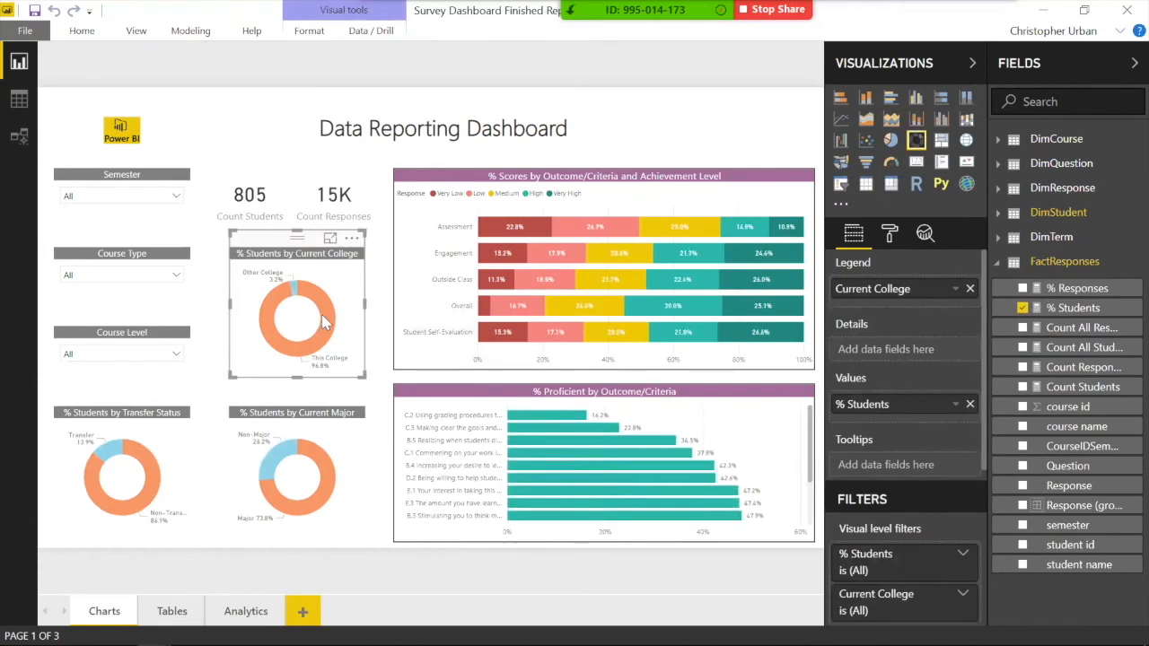
left_click(377, 328)
left_click(361, 325)
left_click(381, 330)
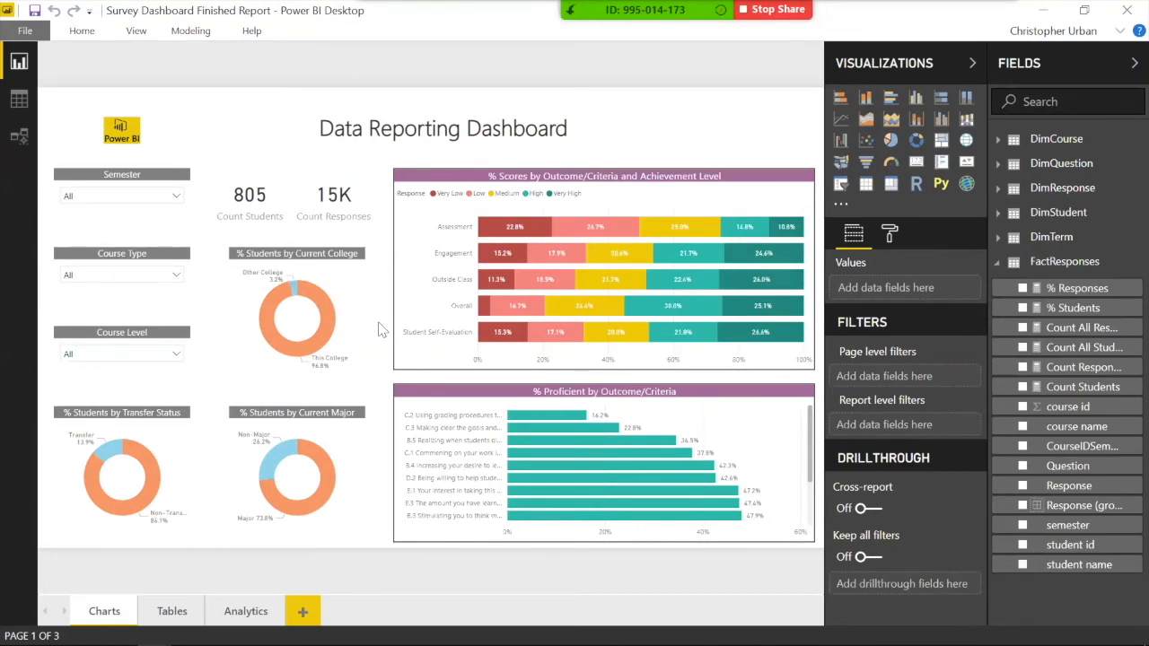
left_click(256, 633)
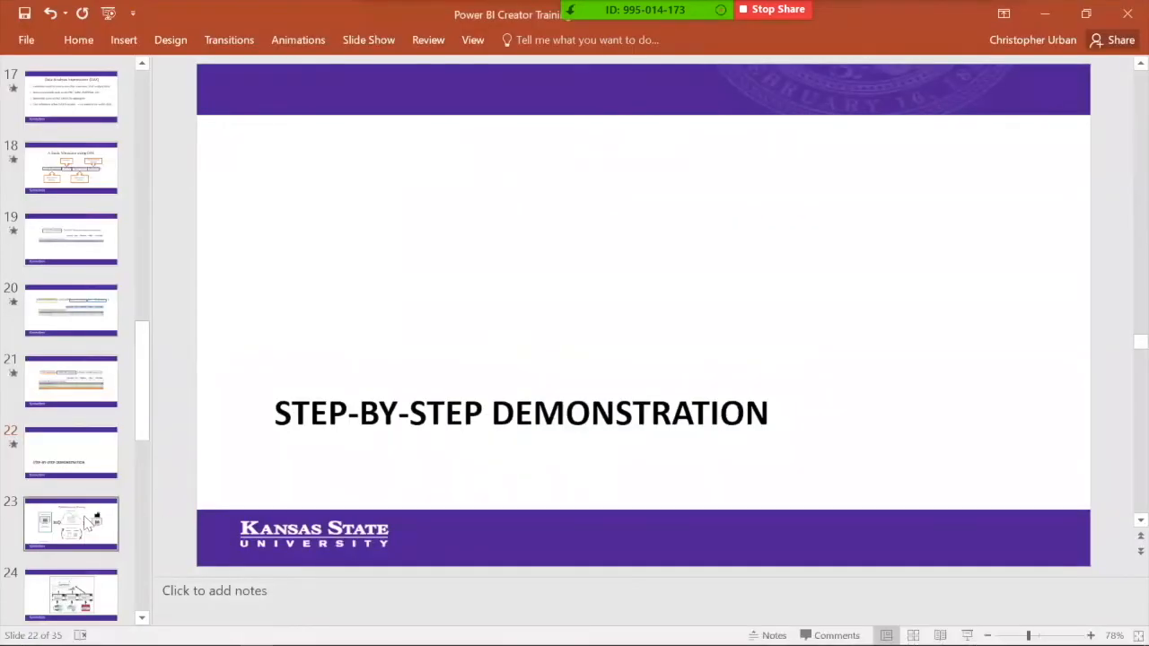
Step: Advance to the Publishing and Sharing slide, then return to the Survey Dashboard report in Power BI Desktop
left_click(71, 523)
mouse_move(221, 633)
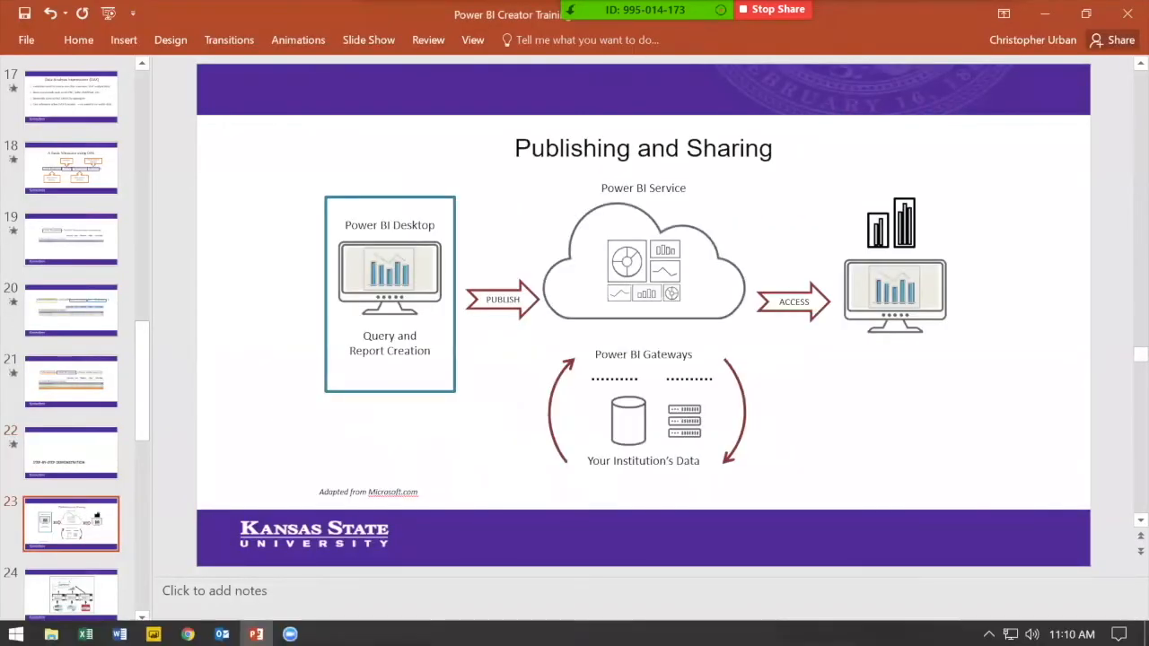
scroll(72, 448, "down", 2)
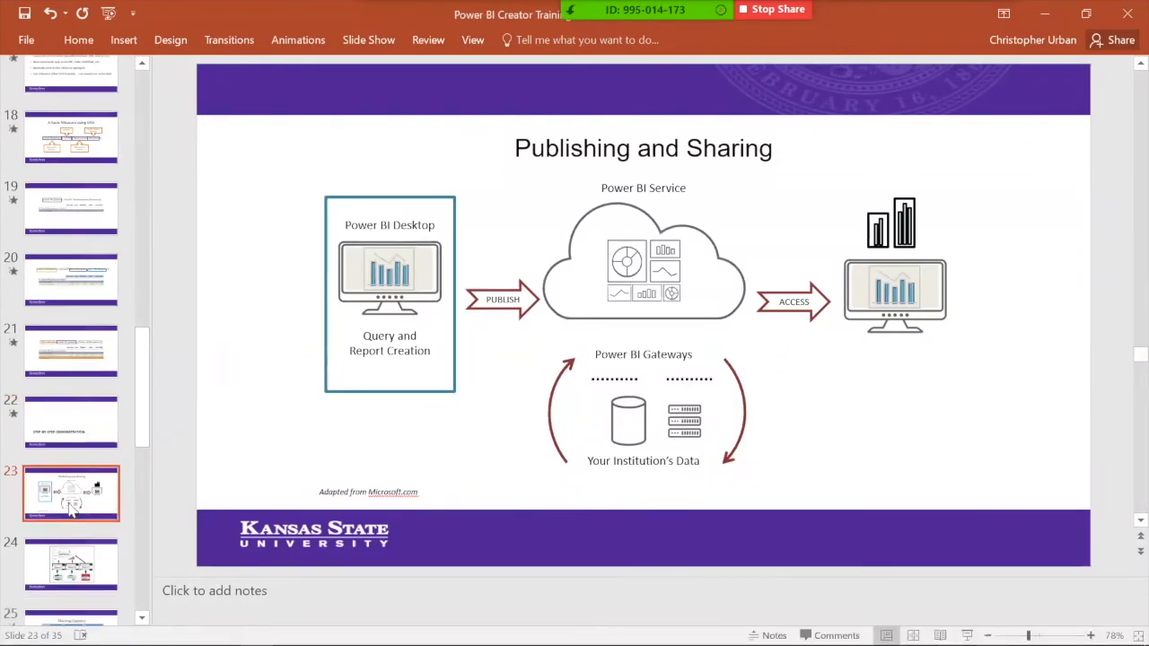
mouse_move(154, 633)
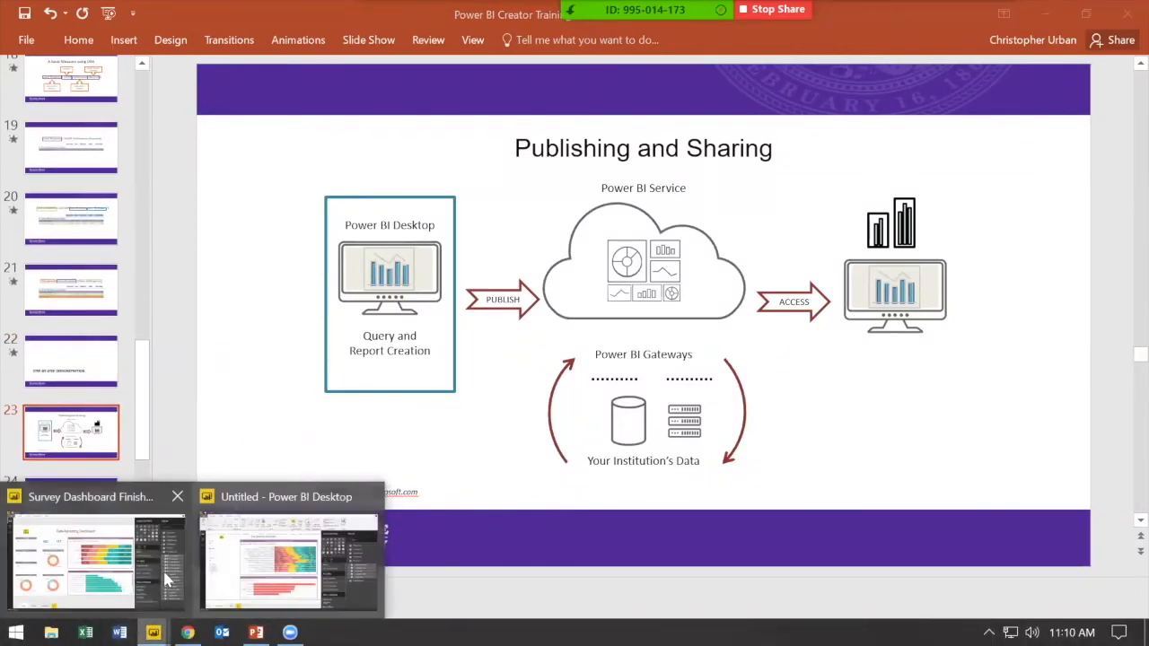
left_click(148, 573)
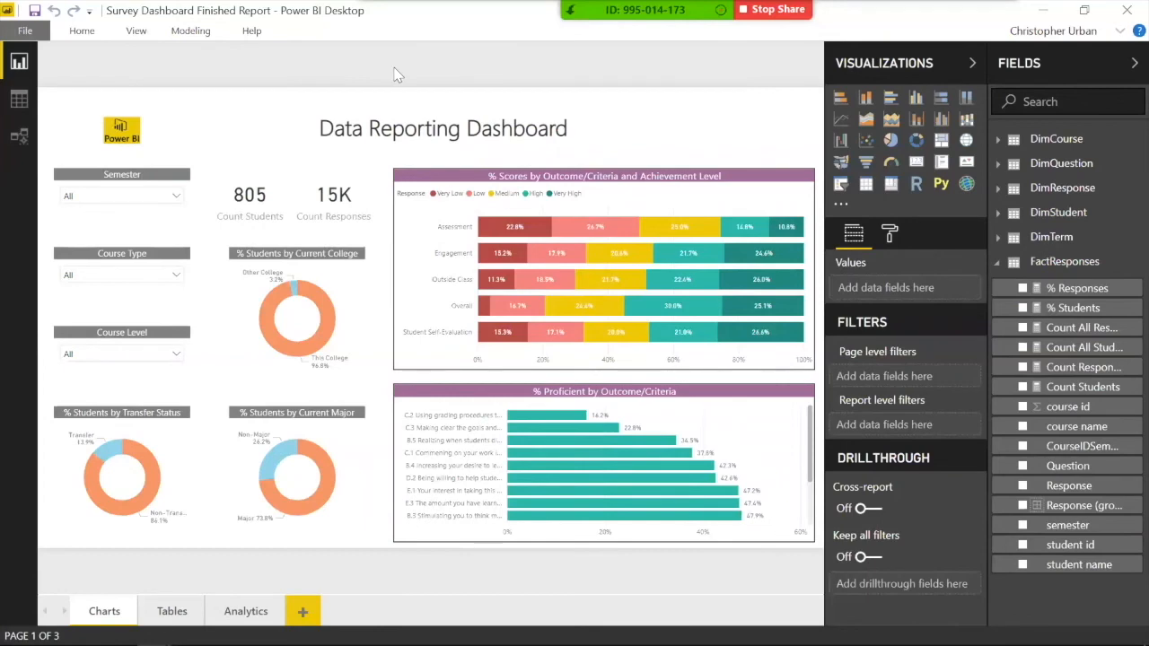
Step: Save Survey Dashboard Finished Report.pbix and publish it from Home > Publish to My workspace
left_click(252, 36)
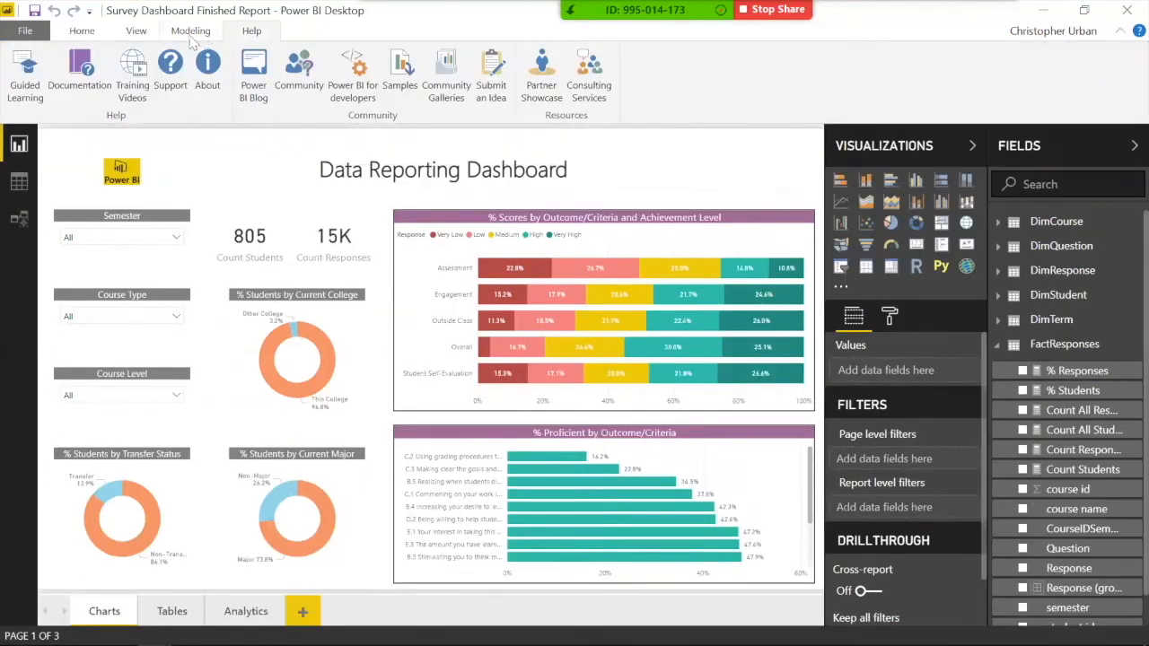
left_click(97, 36)
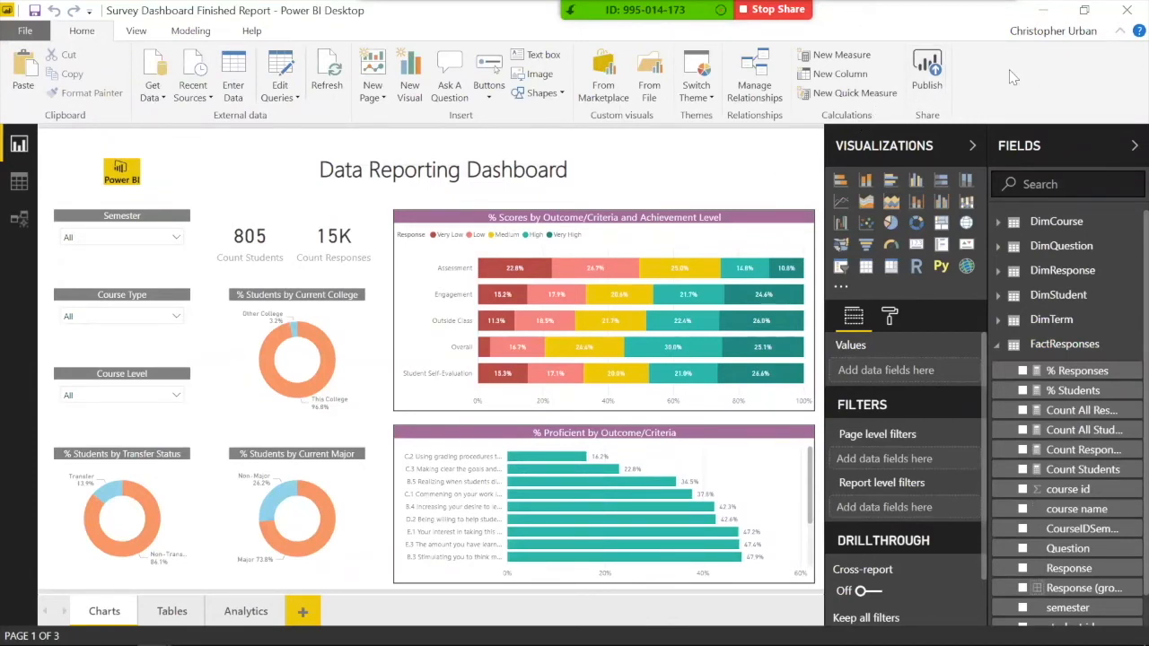
left_click(930, 78)
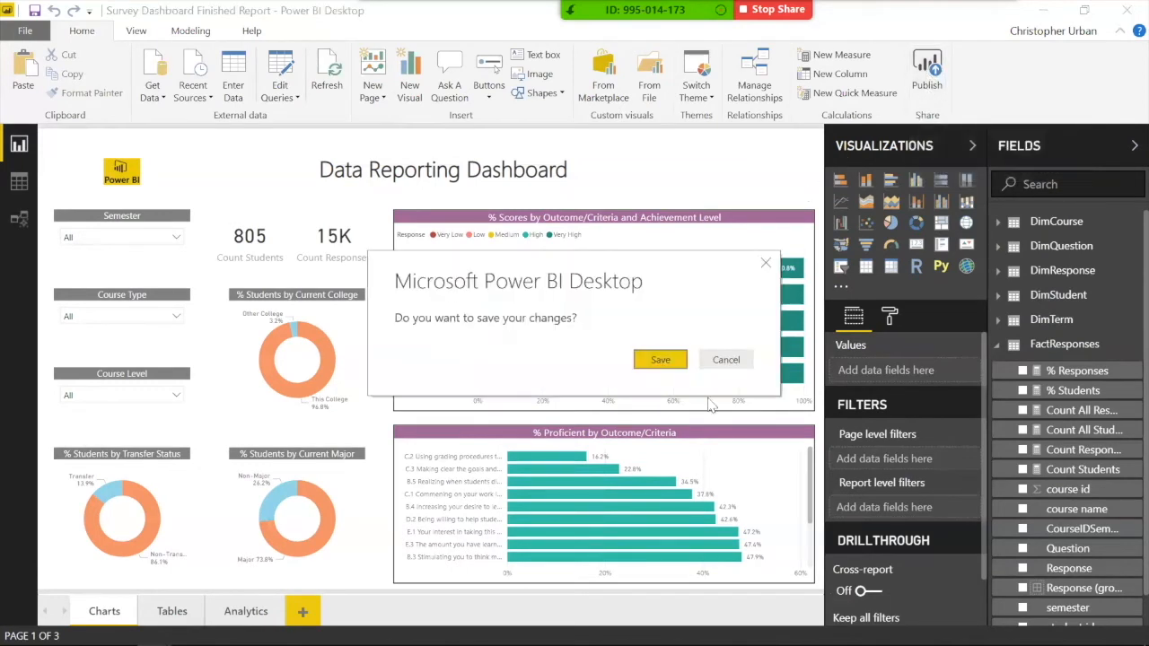
left_click(661, 360)
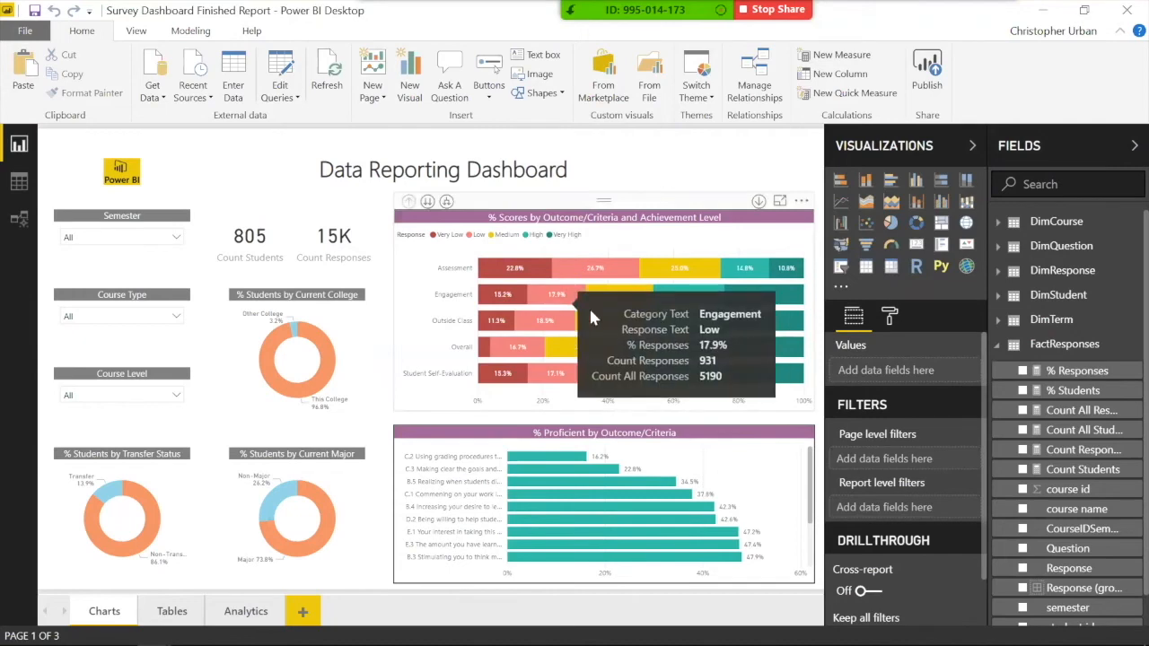
scroll(408, 355, "down", 1)
scroll(406, 348, "up", 1)
left_click(722, 438)
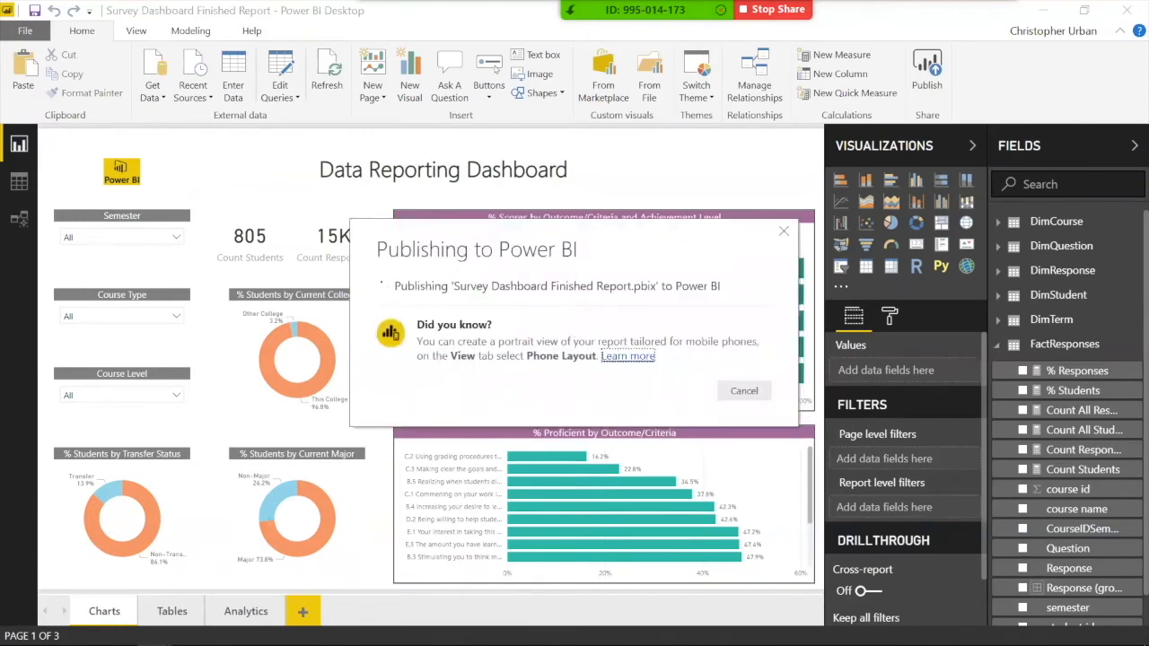
Step: Open the published Survey Dashboard Finished Report from My Workspace and dismiss the dataset-ready notification
left_click(188, 632)
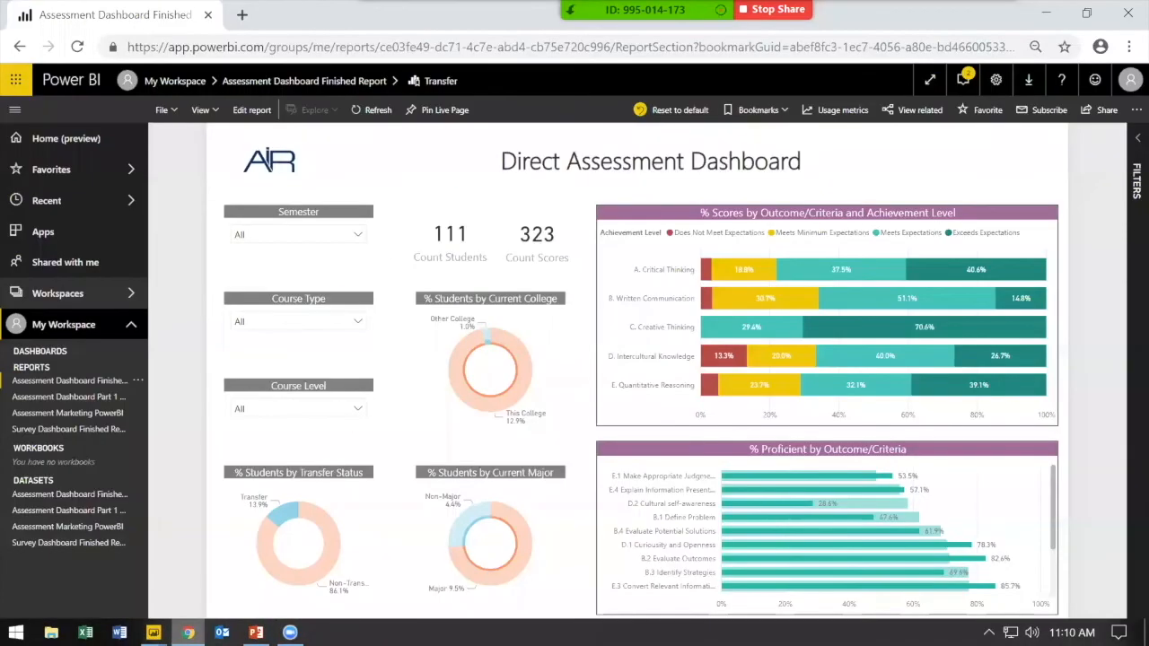
left_click(69, 429)
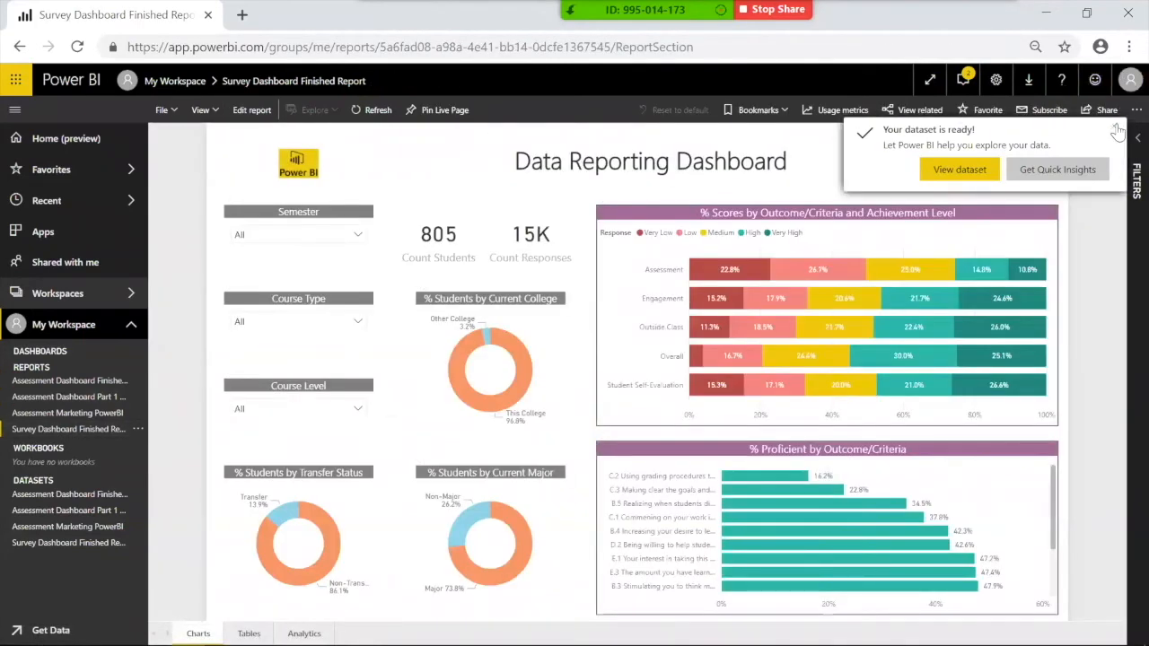
left_click(199, 46)
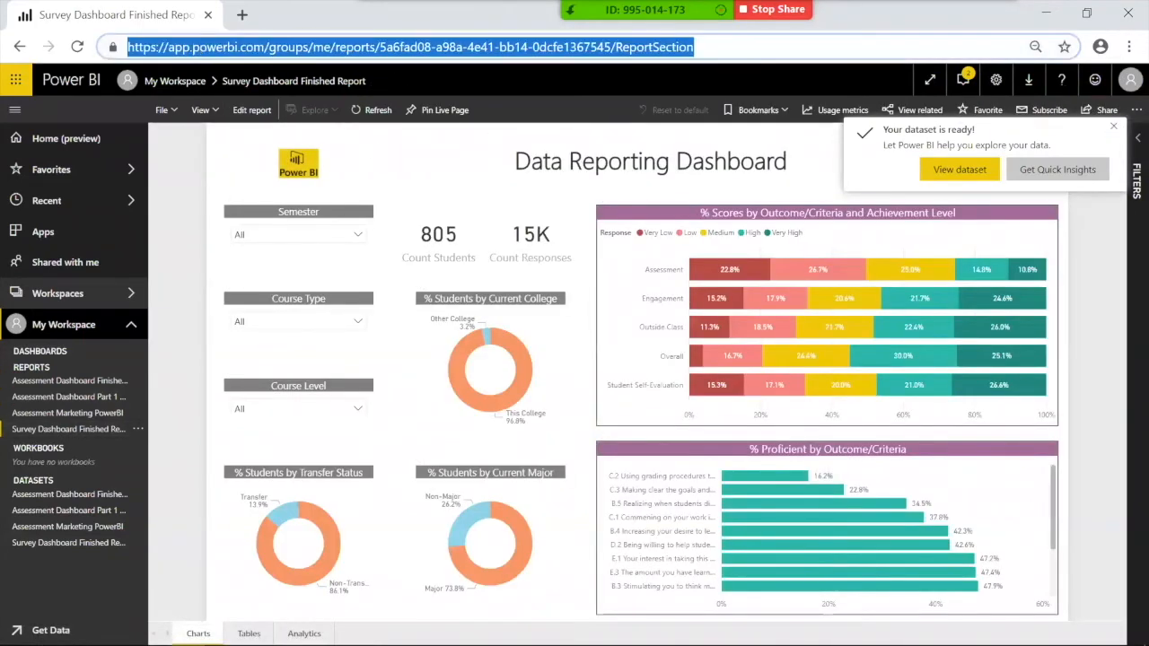
left_click_drag(199, 47, 260, 62)
left_click(197, 168)
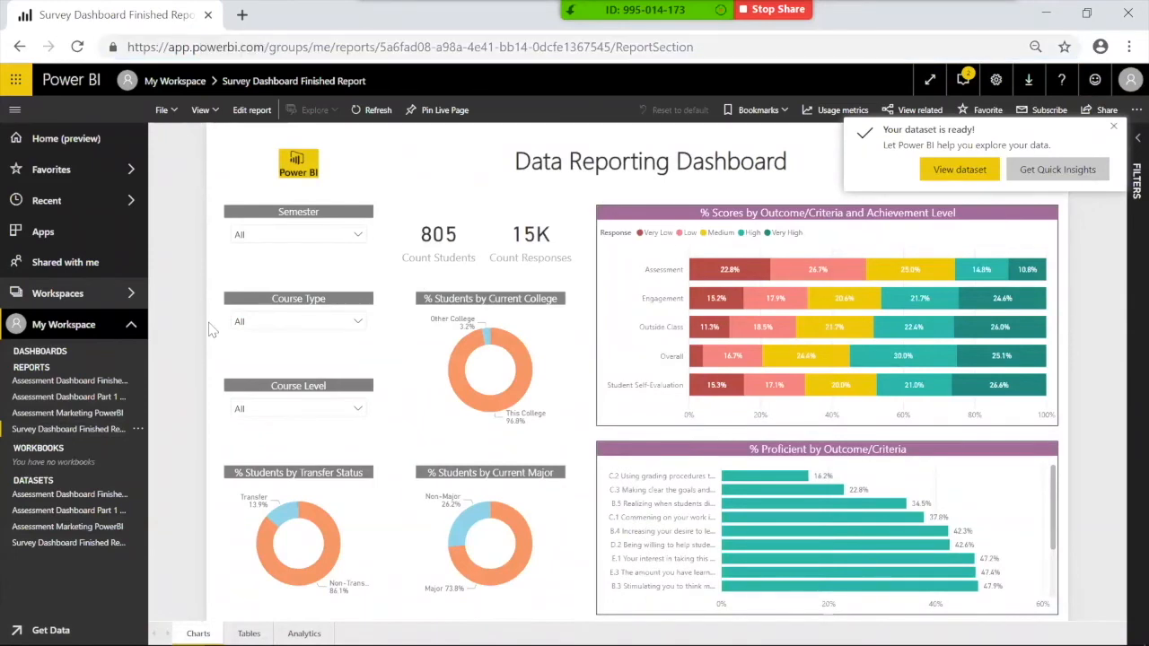
left_click(40, 431)
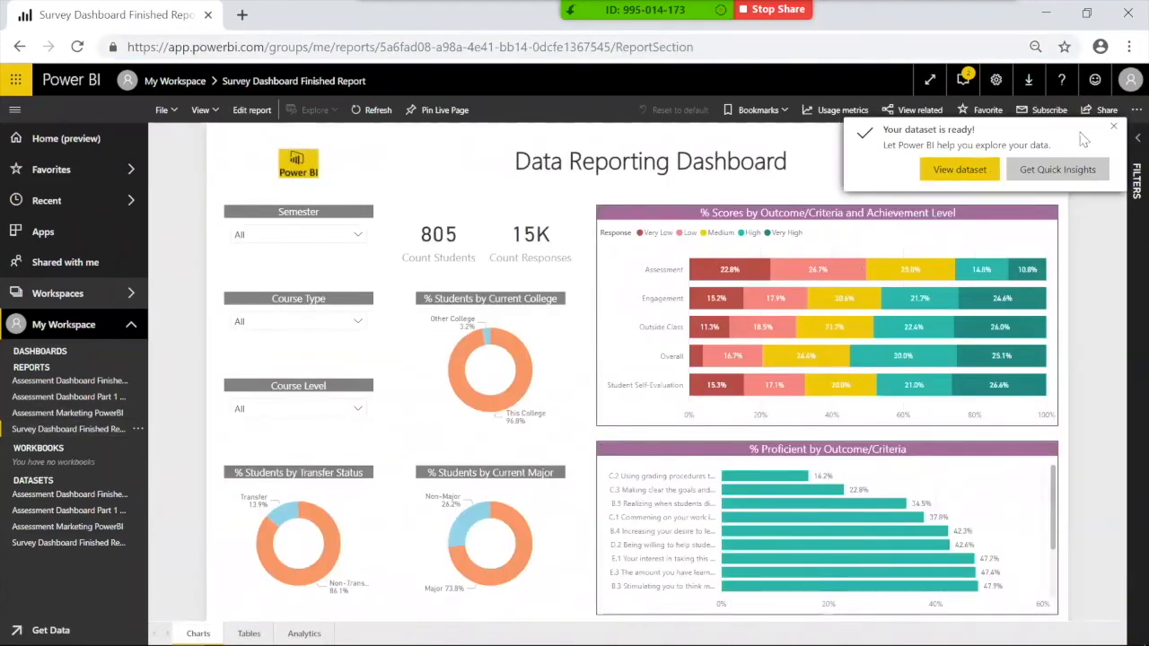
left_click(1113, 131)
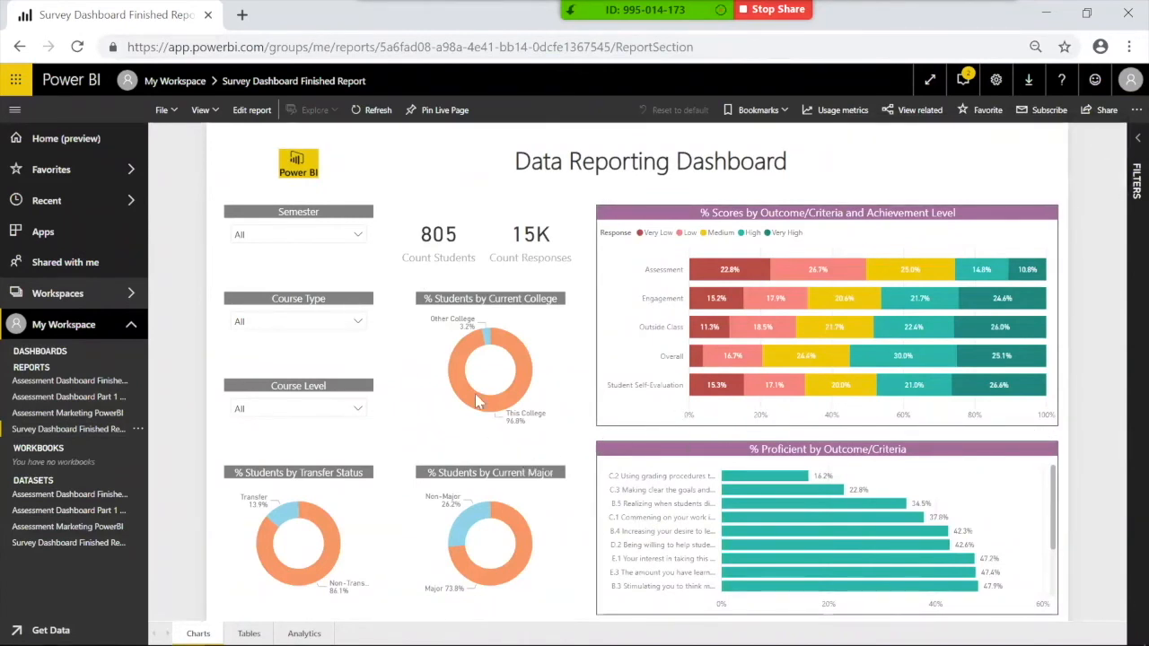
Step: Test the This College slice and the 400+ Course Level slicer, then move to the Tables page
mouse_move(466, 352)
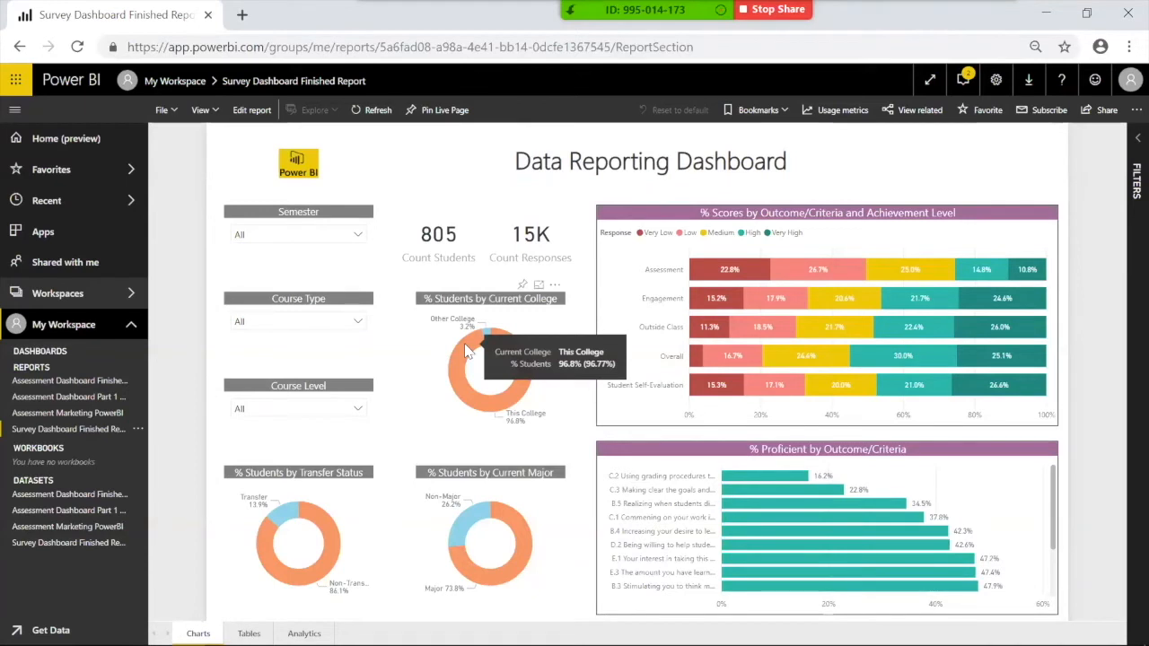
left_click(494, 339)
left_click(490, 339)
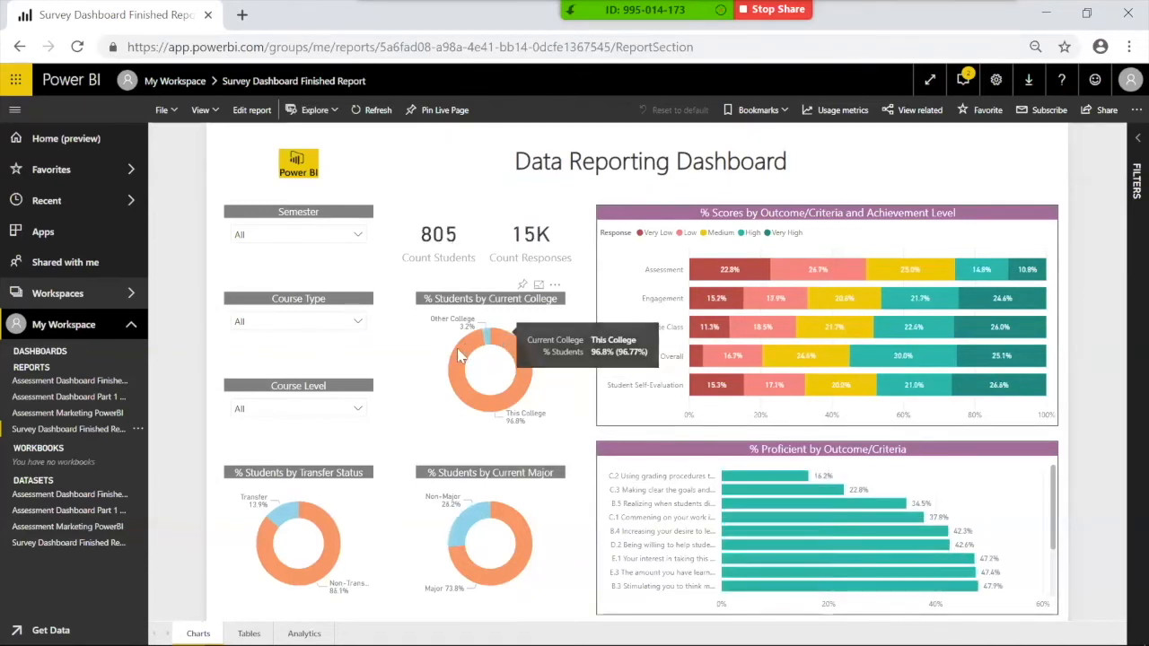
left_click(354, 409)
left_click(261, 280)
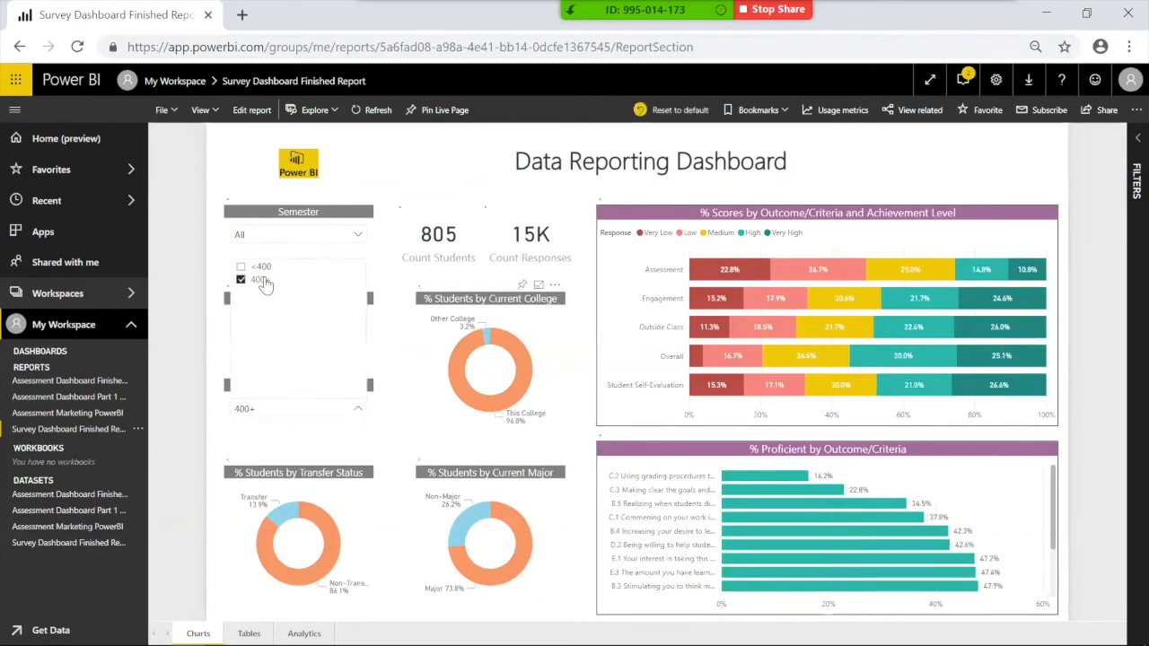
left_click(261, 280)
left_click(249, 634)
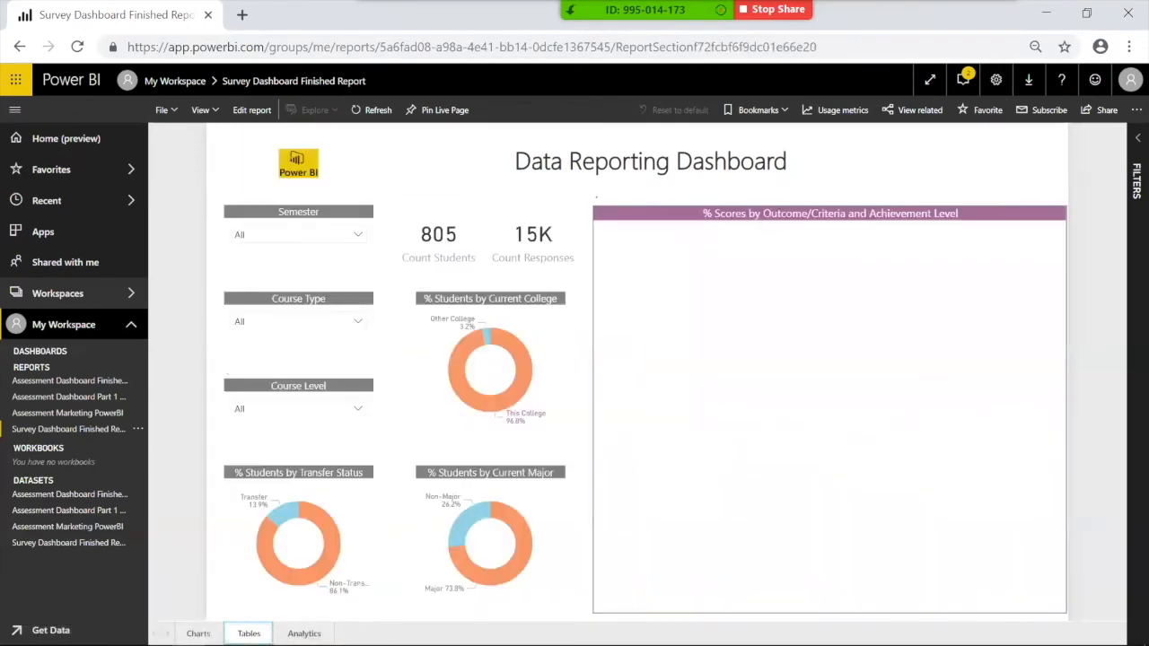
Step: Show the Analytics page with High kept as the key influencers outcome, Course Level 400+ at 1.14x
left_click(304, 634)
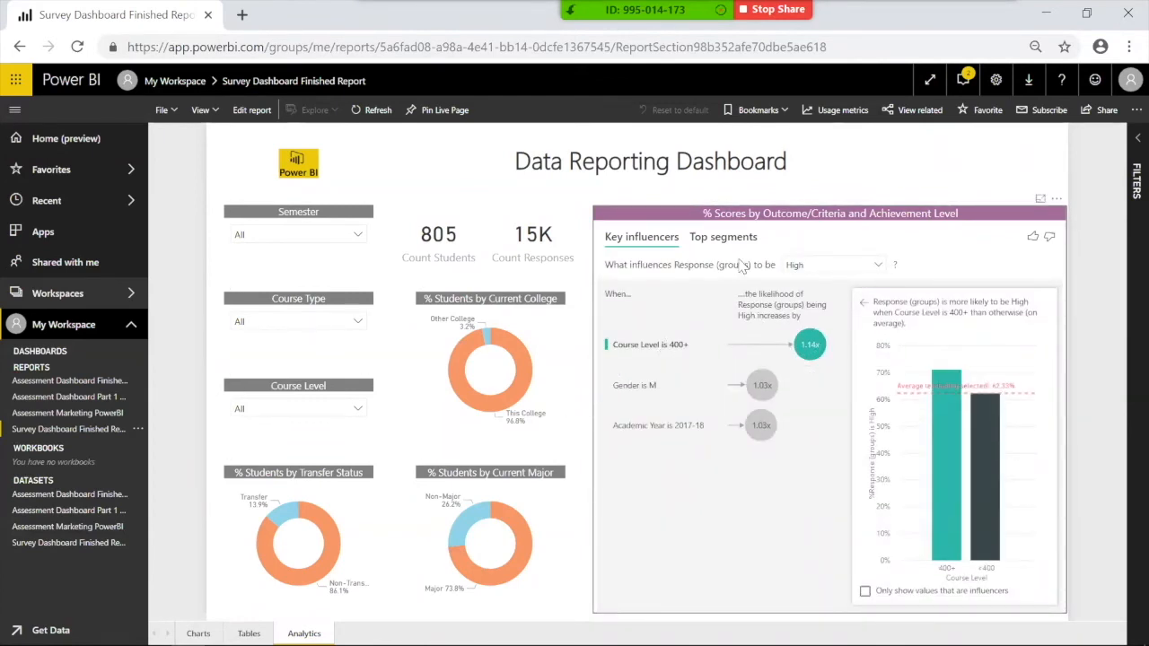
left_click(812, 269)
left_click(813, 269)
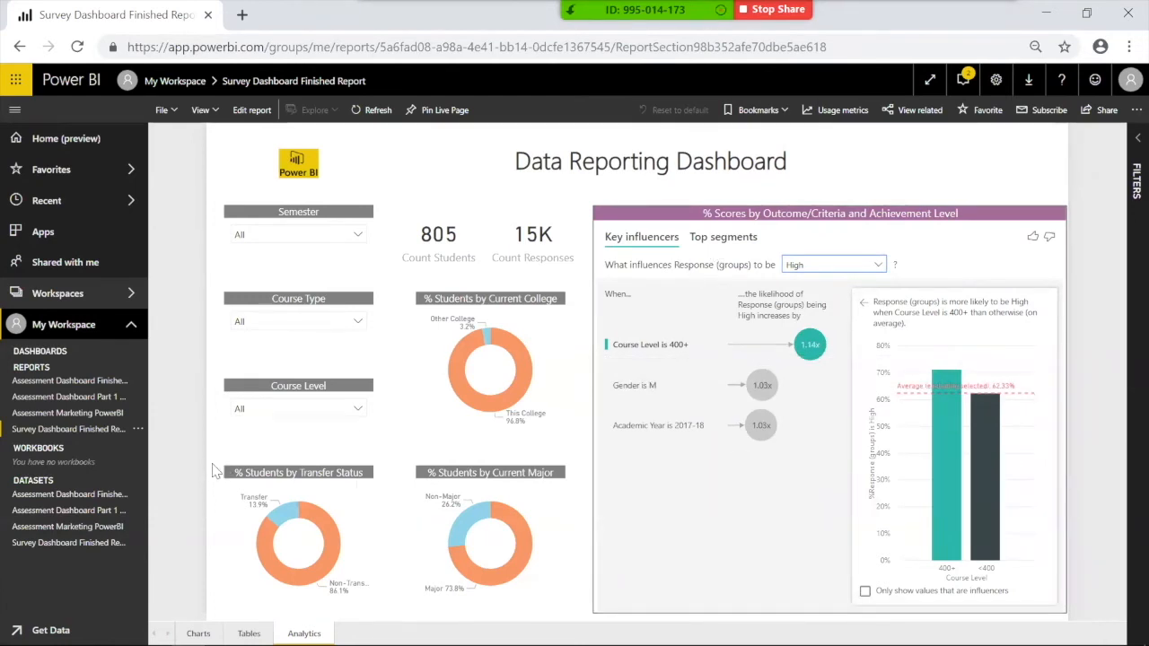
left_click(235, 165)
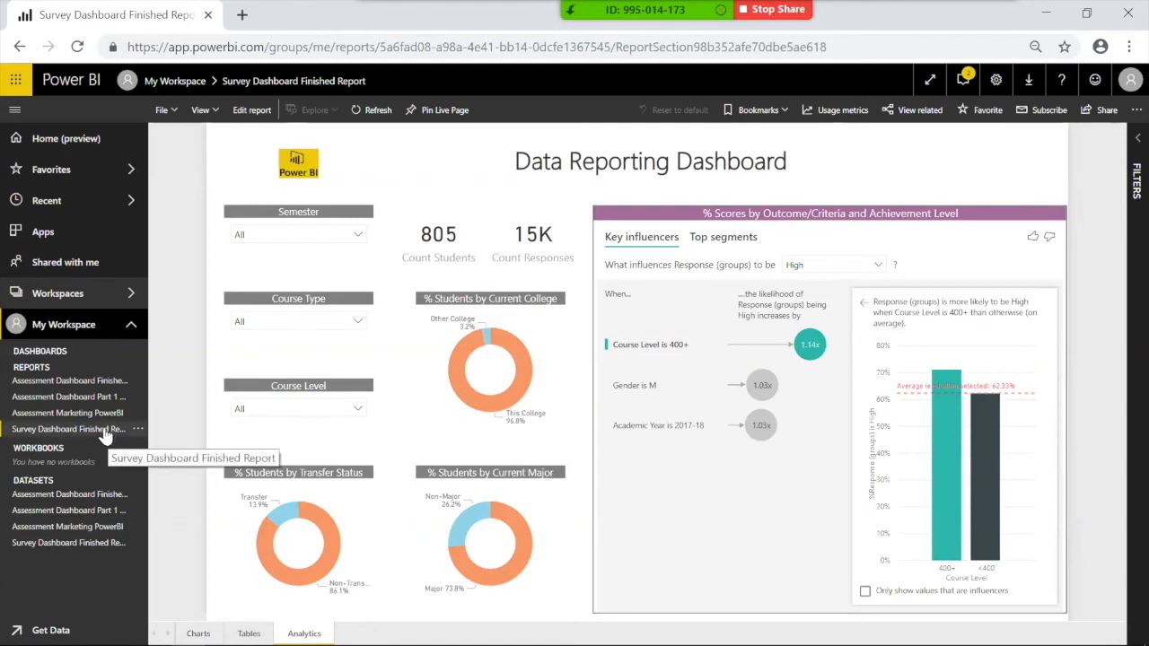
Step: Start sharing the report with a colleague's address, cancel, and present the Publishing and Sharing slide full screen
left_click(1101, 115)
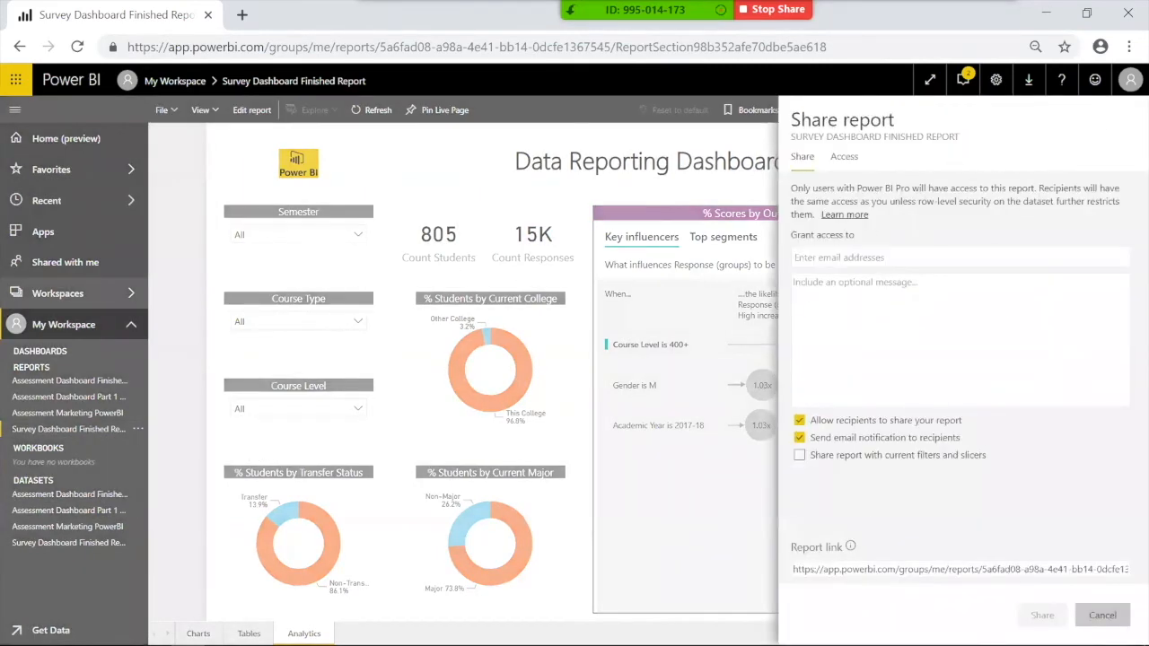
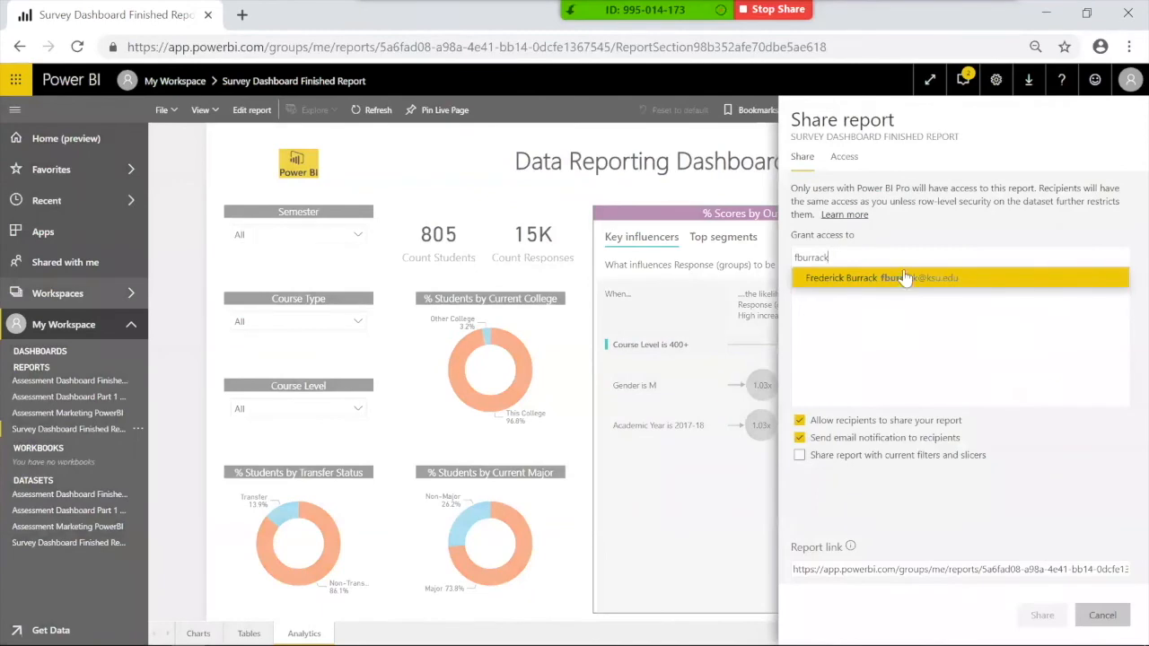
left_click(1104, 614)
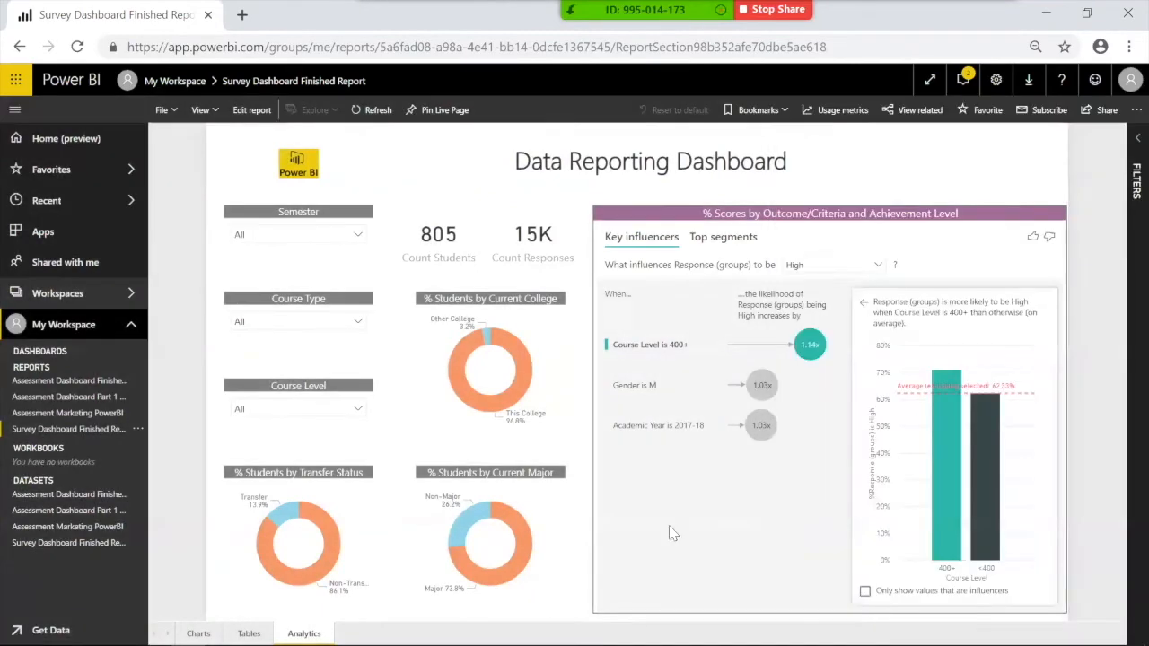
left_click(256, 633)
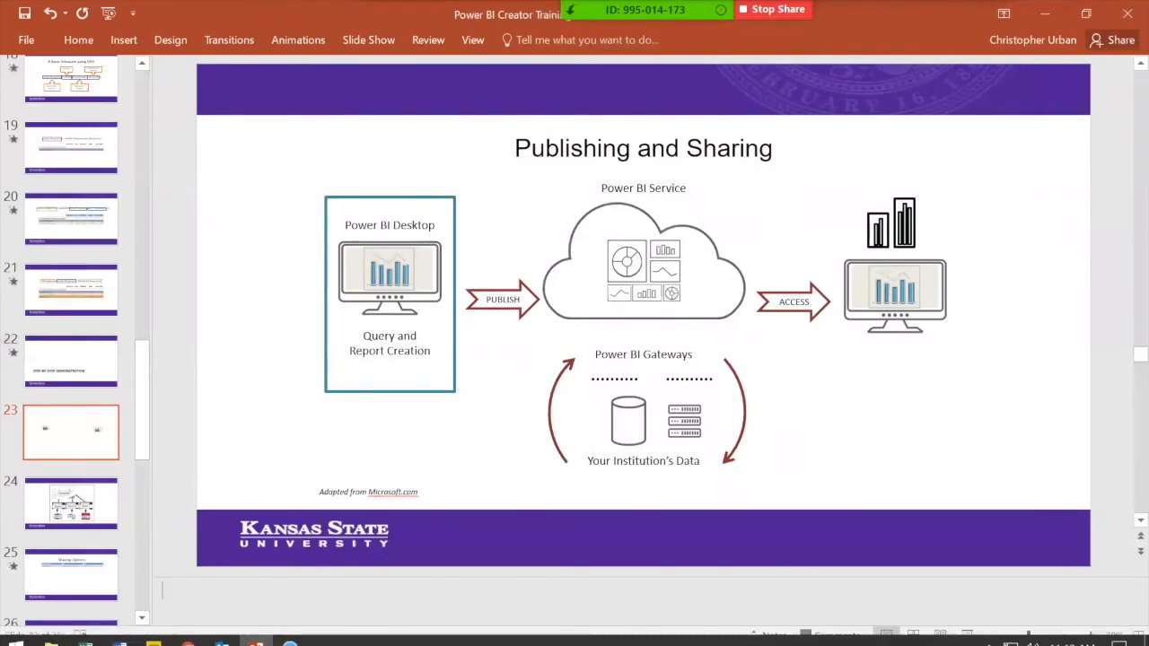
left_click(967, 634)
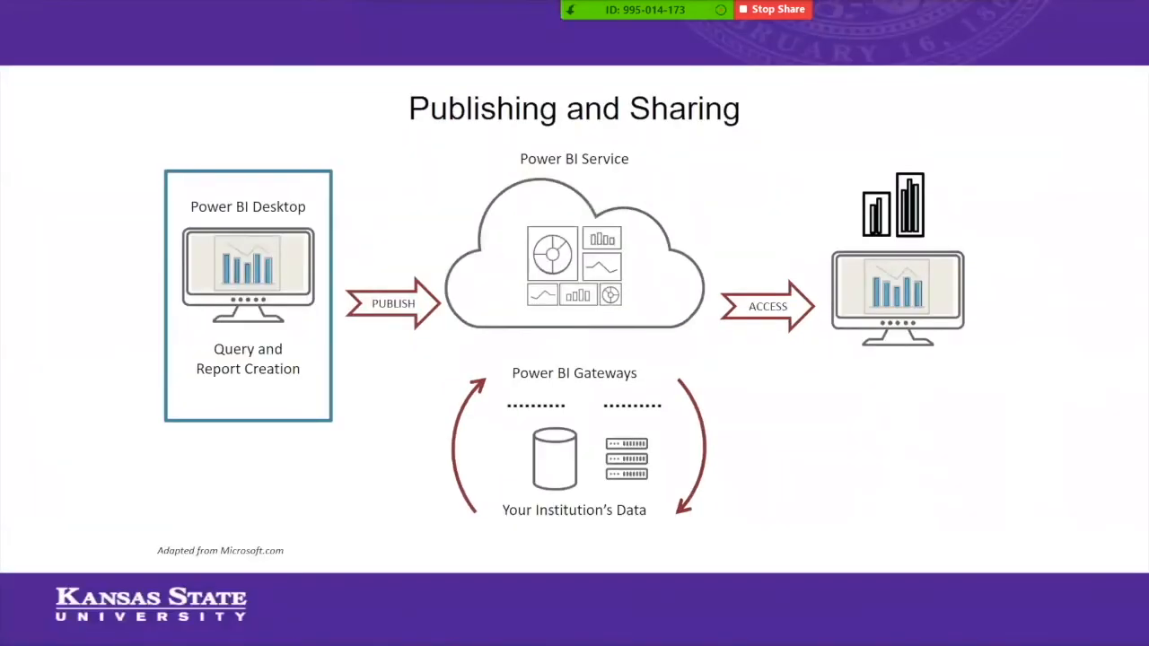
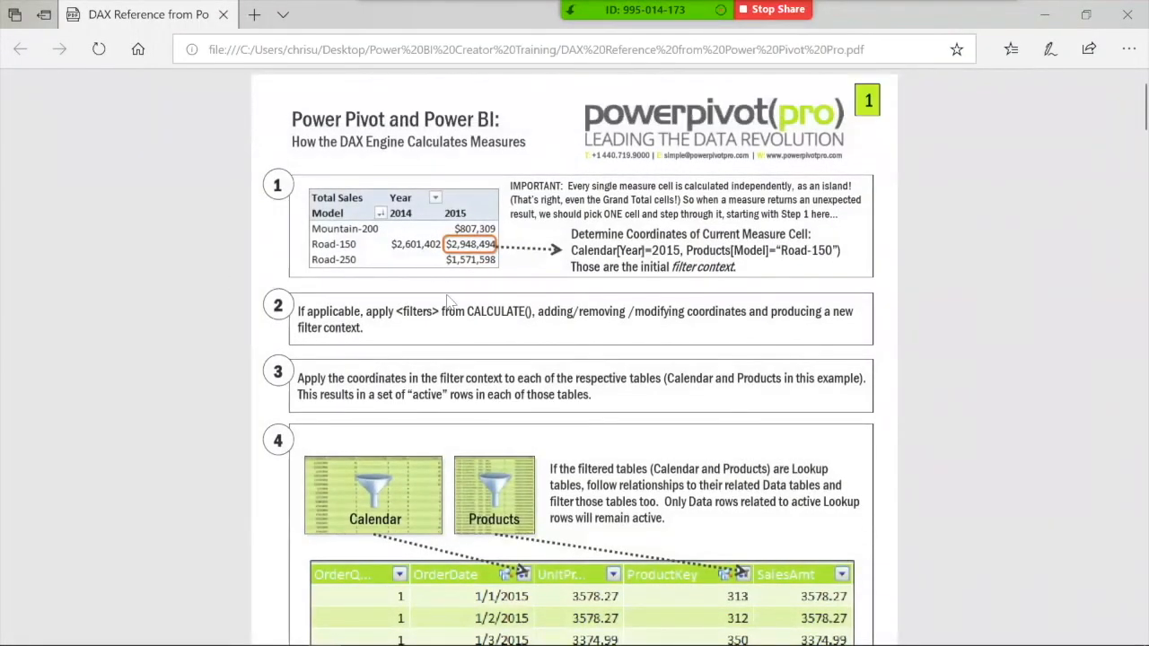
Step: Page through the DAX reference PDF to page 5, measures versus calculated columns, then close Edge
scroll(449, 301, "down", 15)
scroll(579, 404, "up", 5)
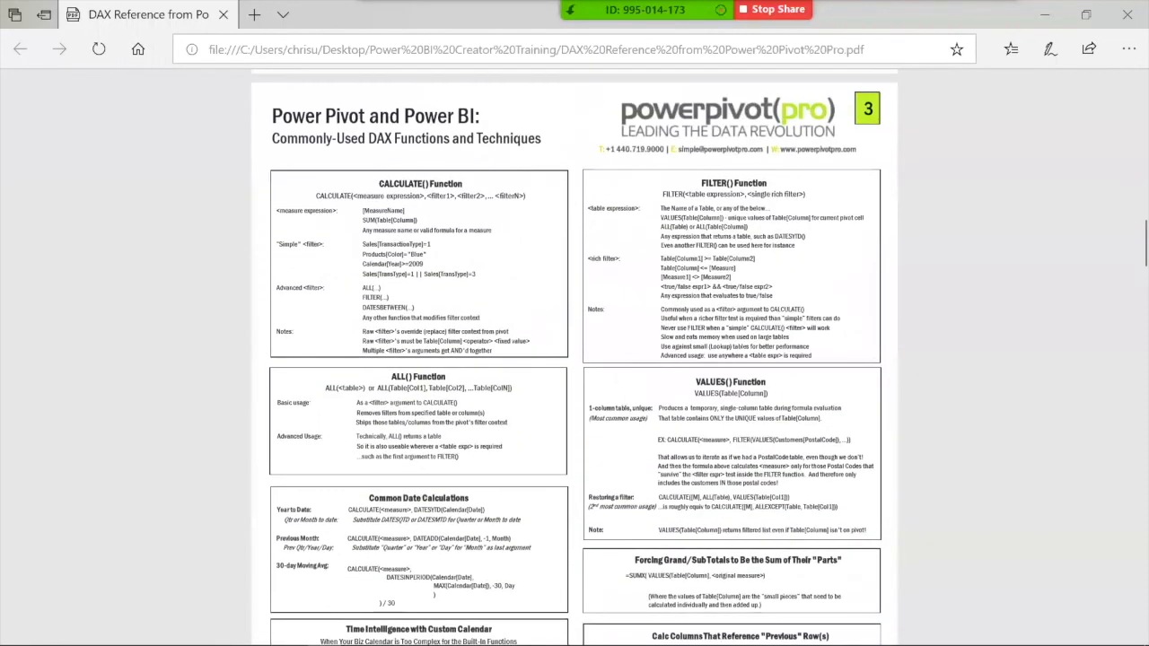
scroll(542, 306, "down", 10)
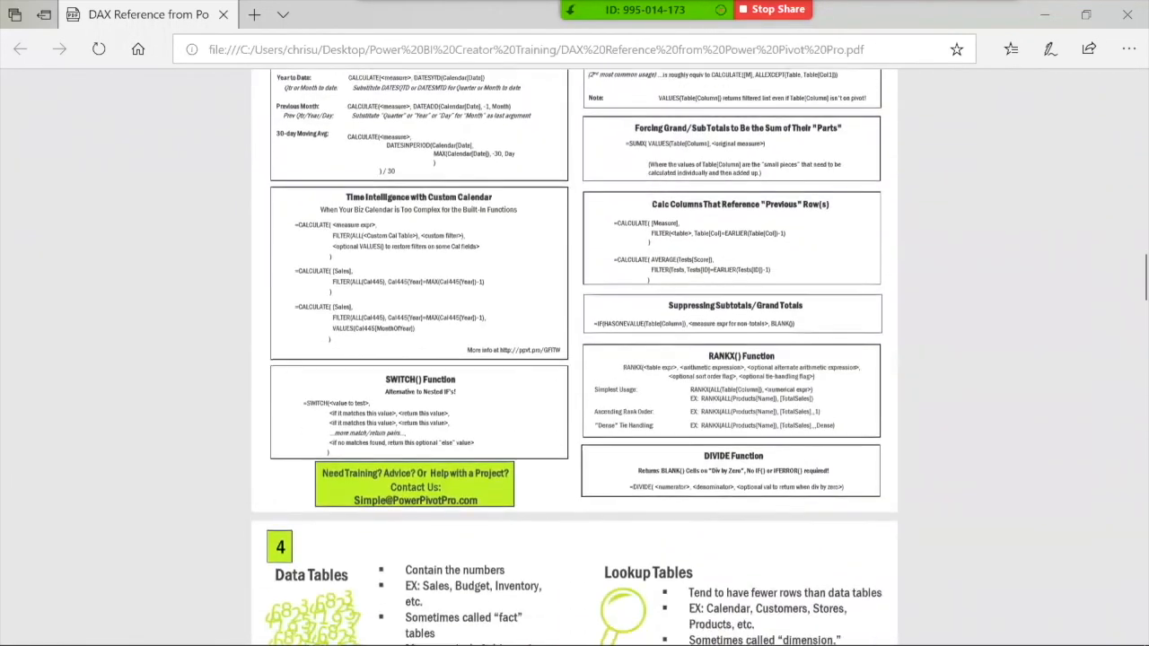
scroll(660, 408, "down", 10)
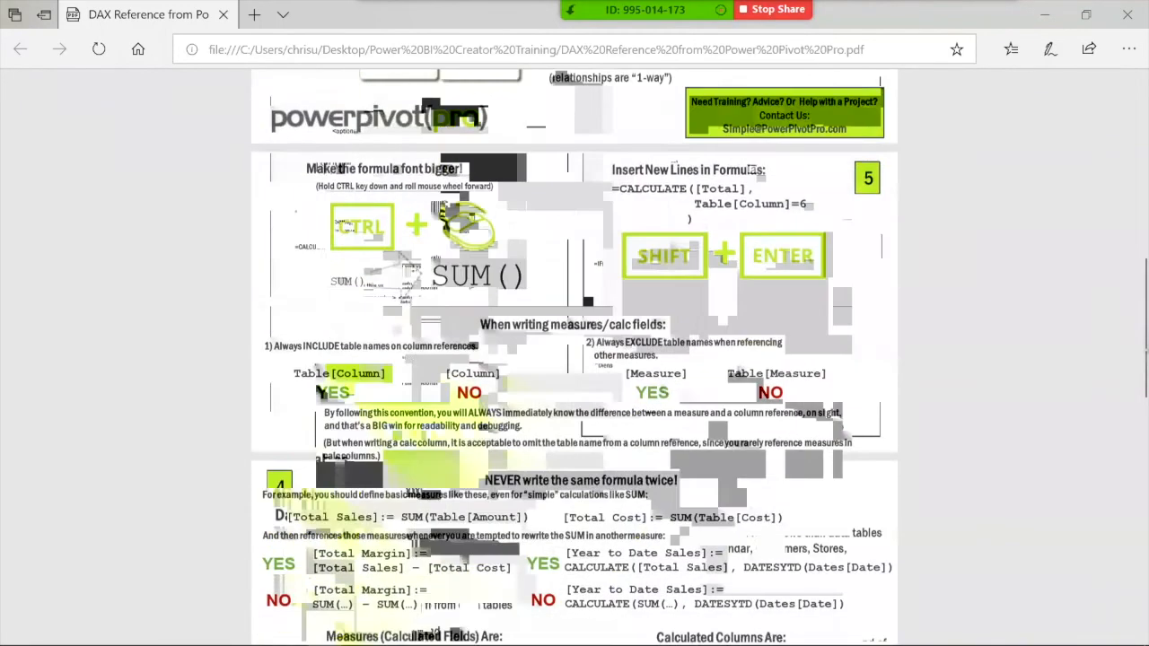
scroll(990, 236, "down", 2)
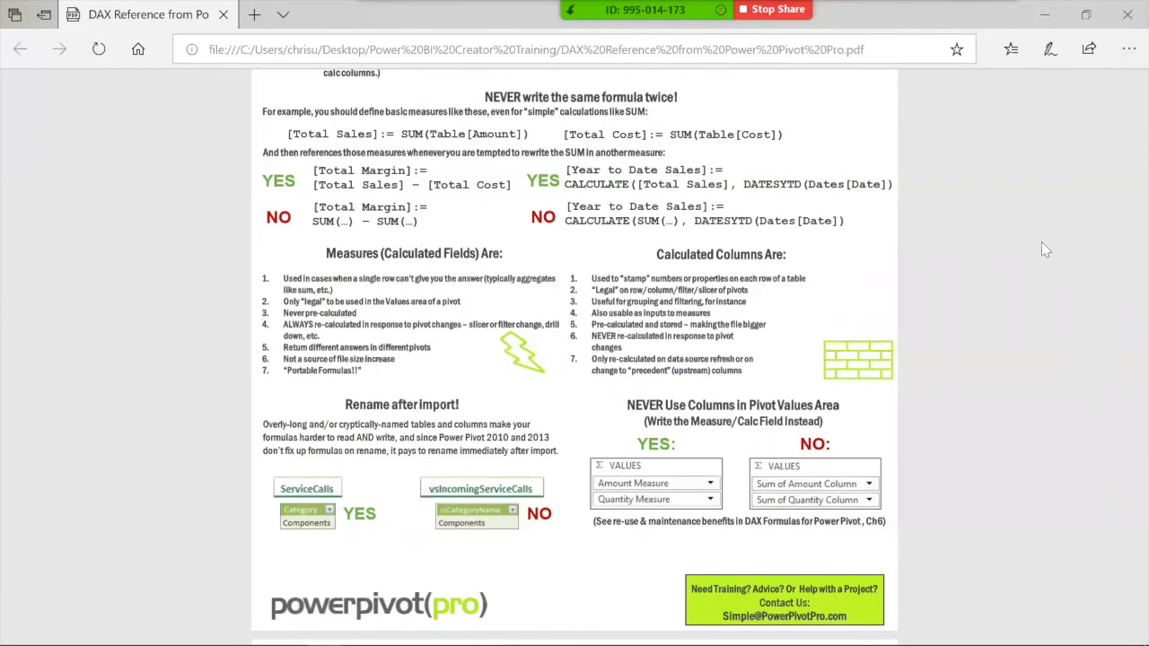
left_click(1122, 26)
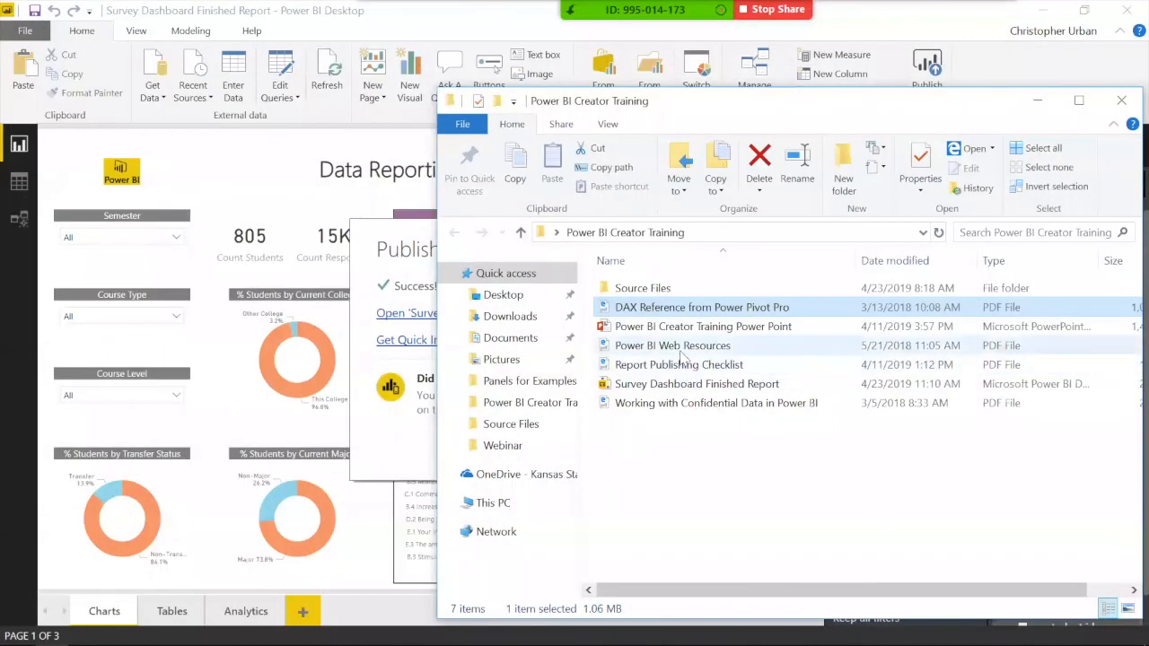
double_click(683, 348)
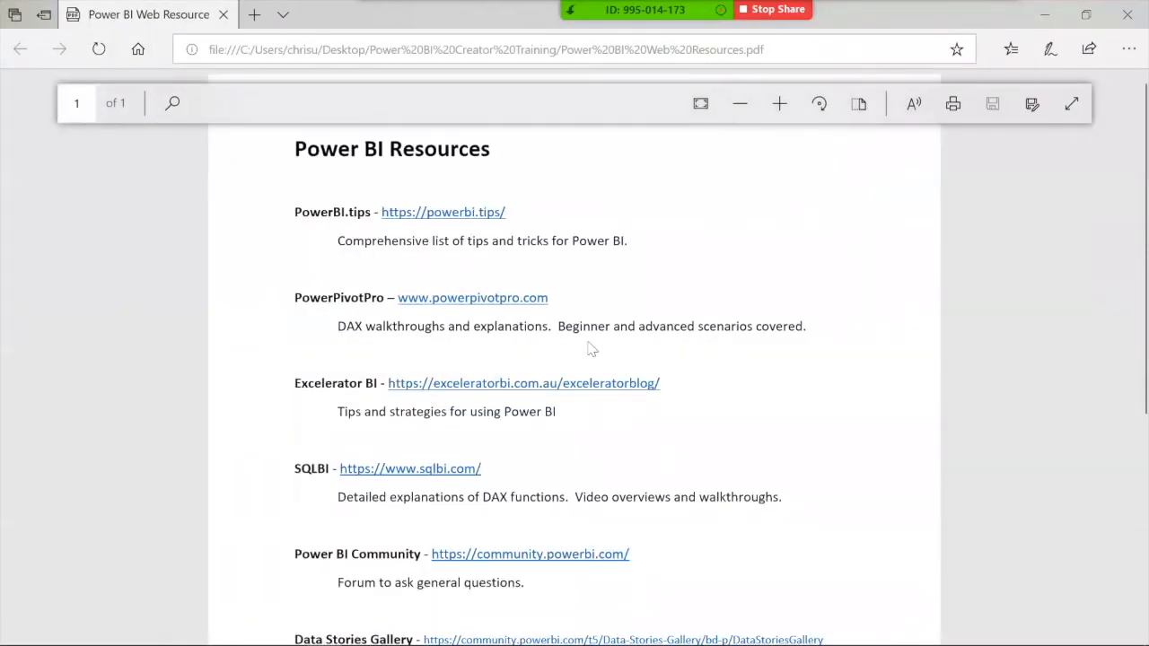
scroll(611, 377, "down", 5)
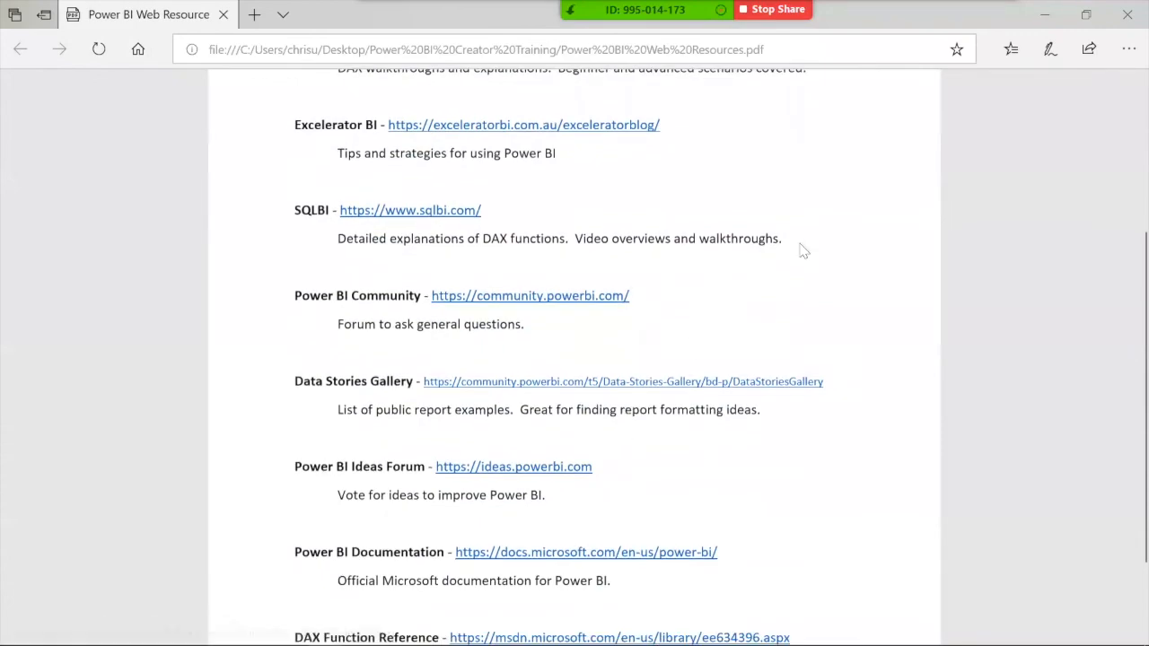
scroll(804, 251, "up", 1)
left_click(1128, 15)
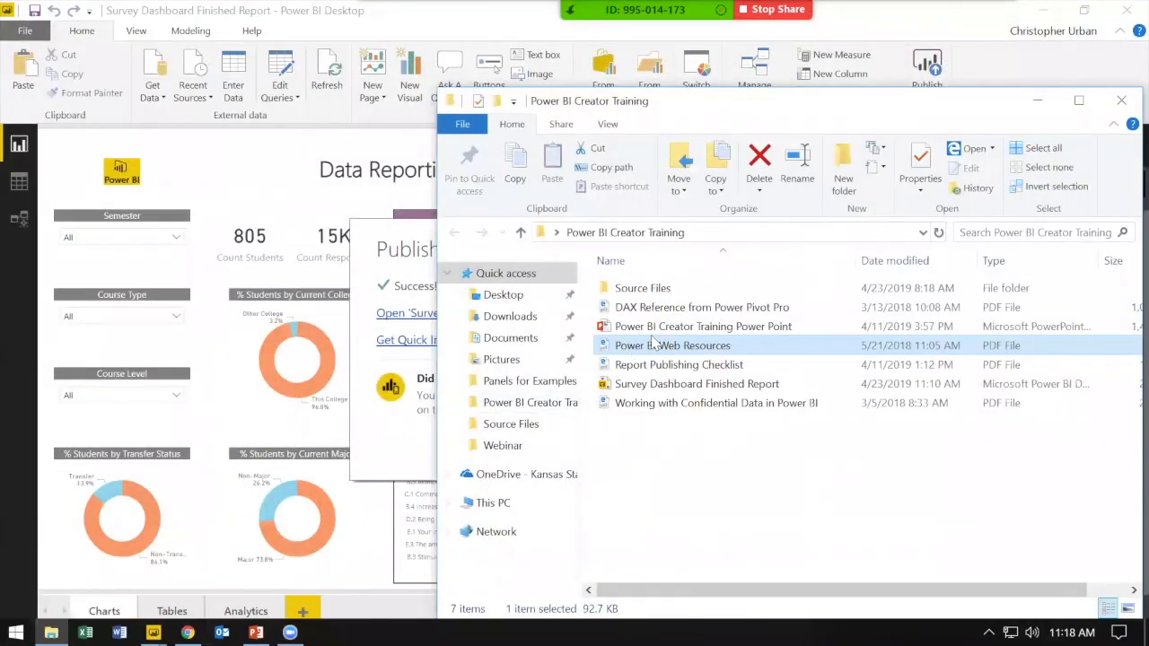
double_click(698, 365)
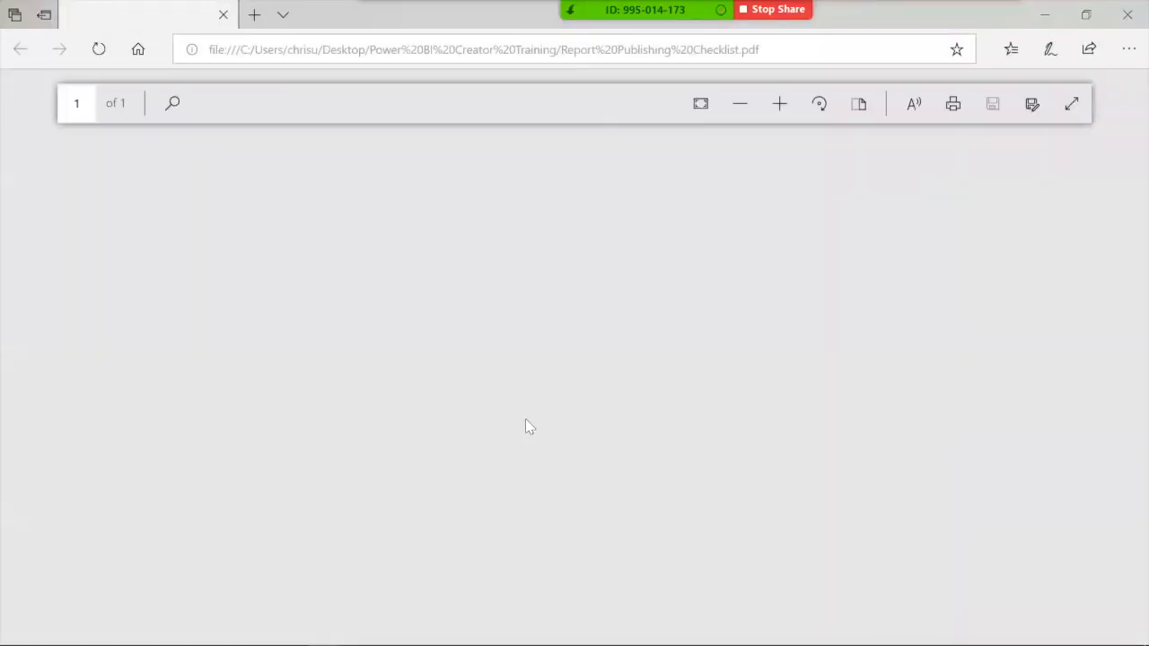
scroll(467, 431, "down", 1)
scroll(476, 422, "up", 1)
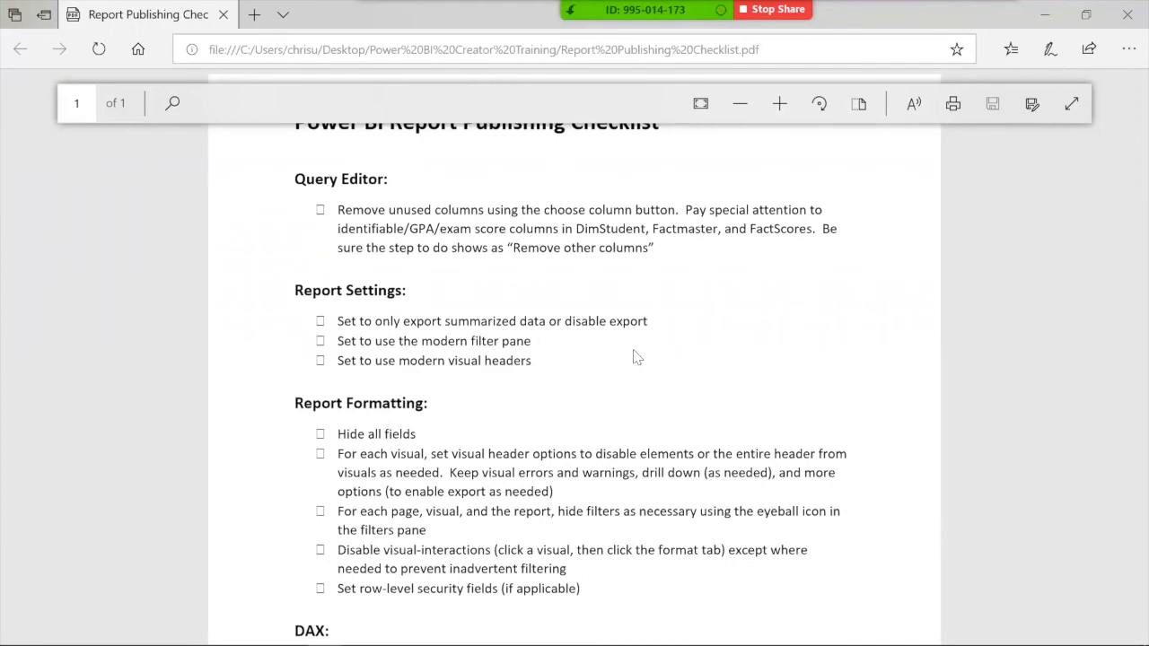
scroll(707, 368, "down", 4)
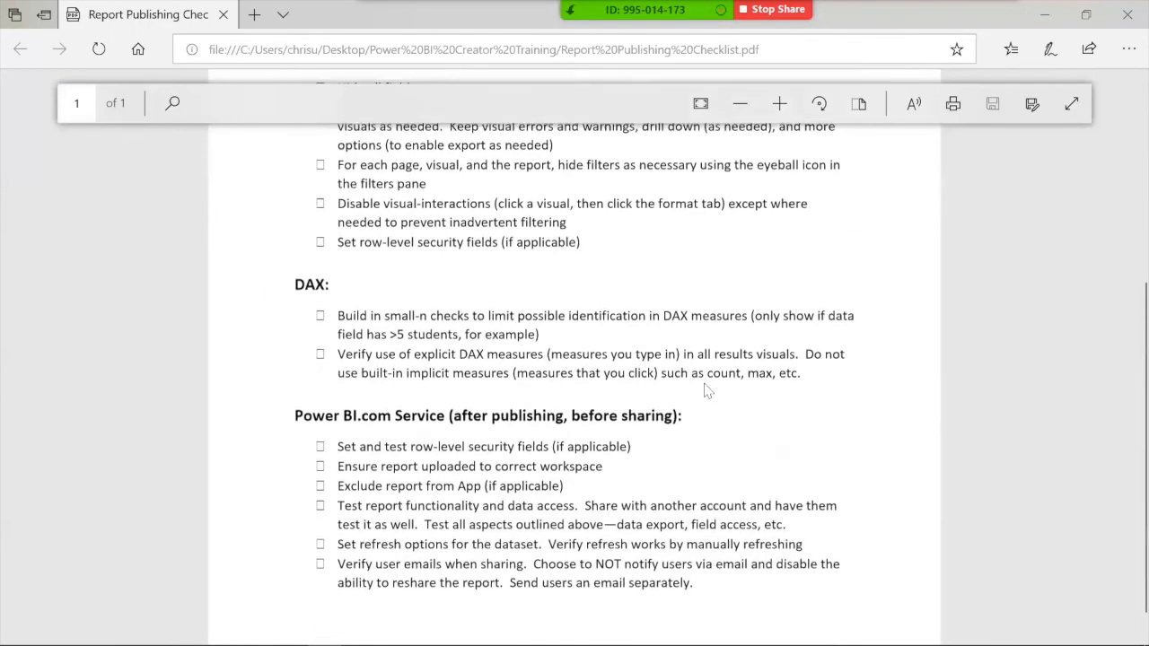
left_click(1125, 25)
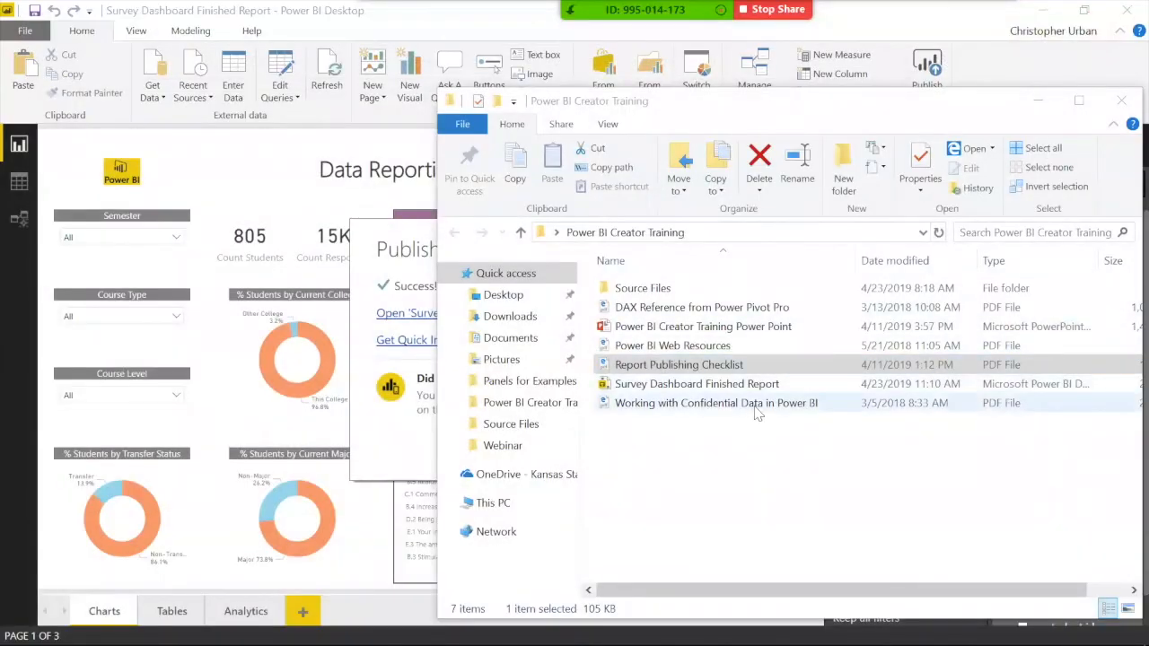
double_click(755, 405)
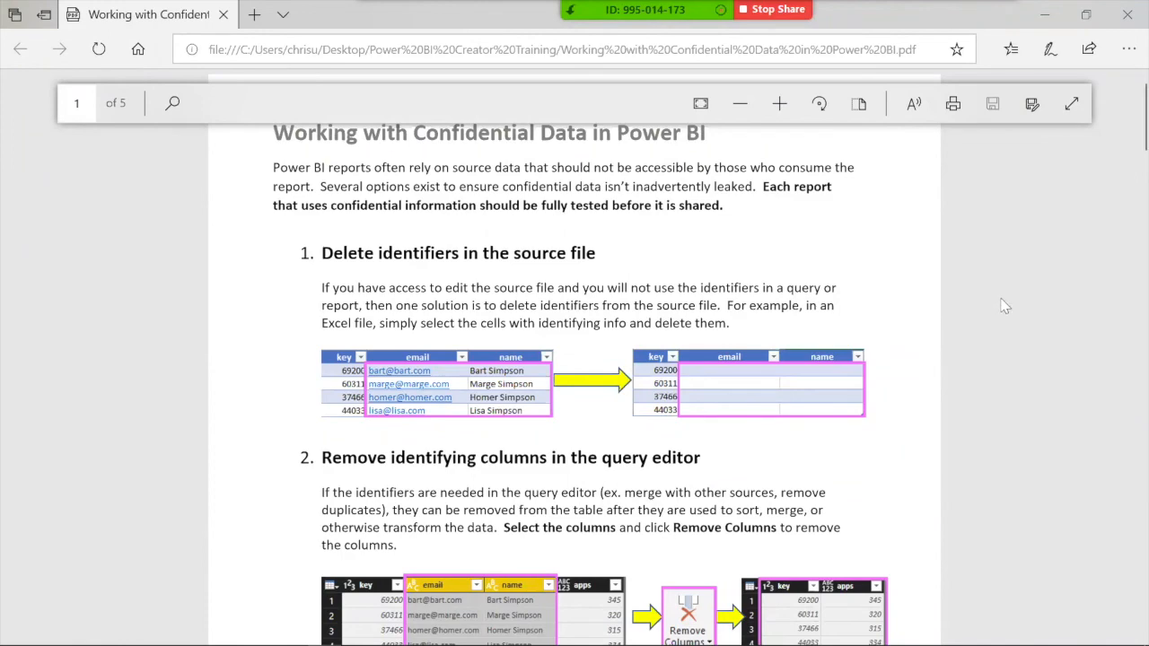
scroll(993, 321, "down", 10)
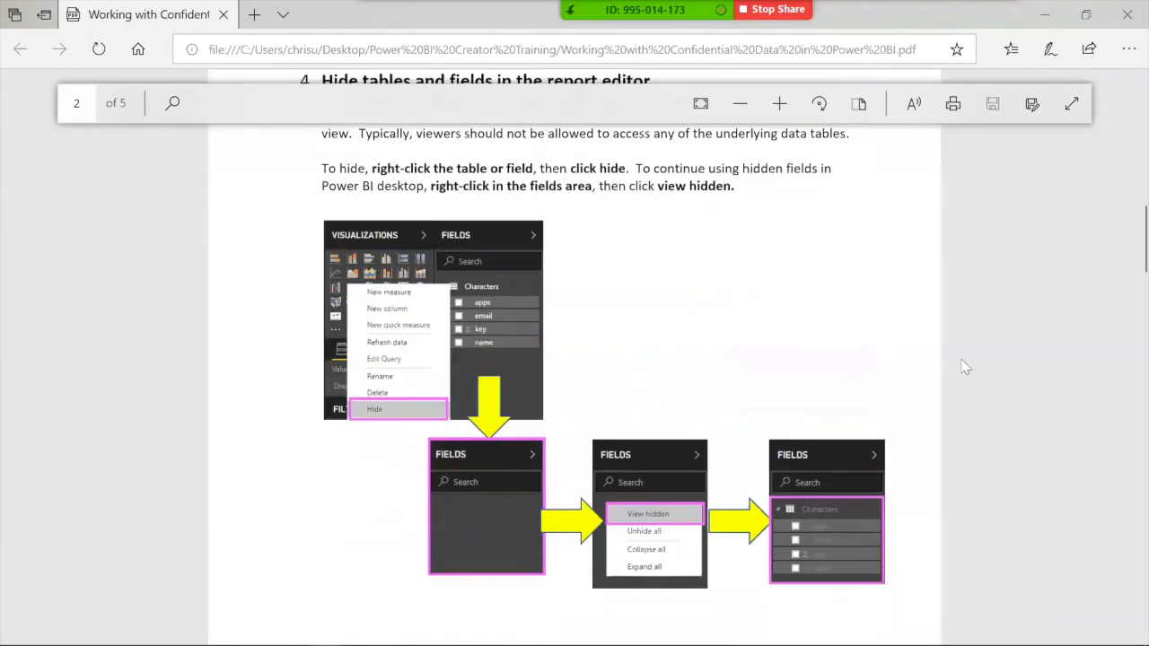
scroll(961, 368, "down", 12)
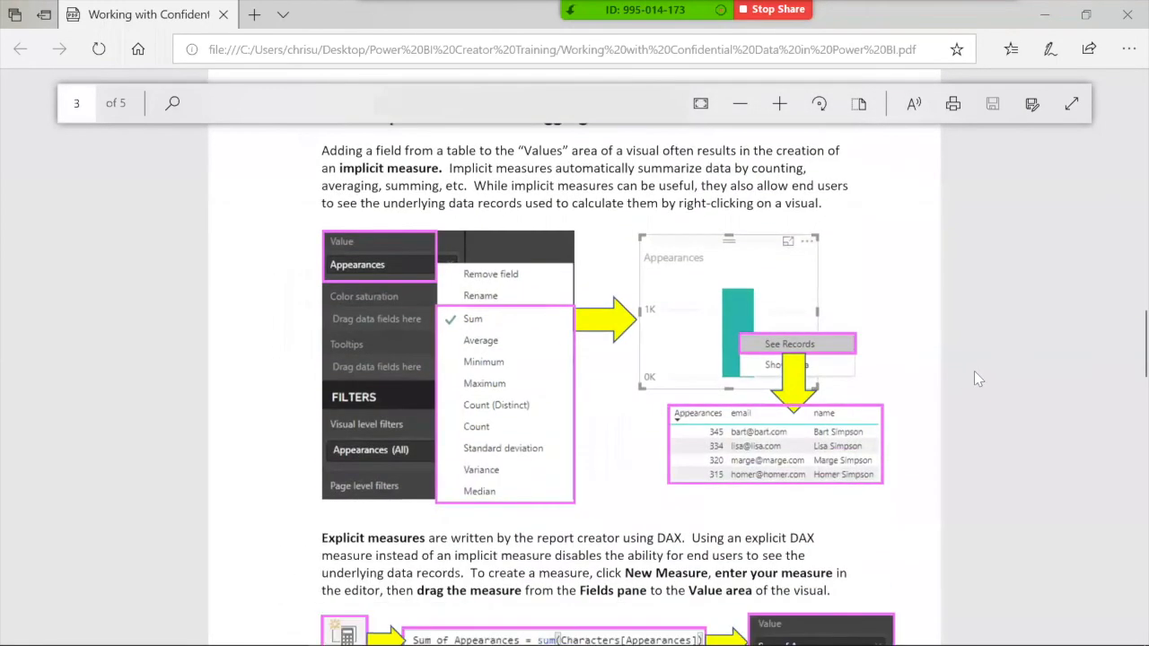
left_click(1125, 13)
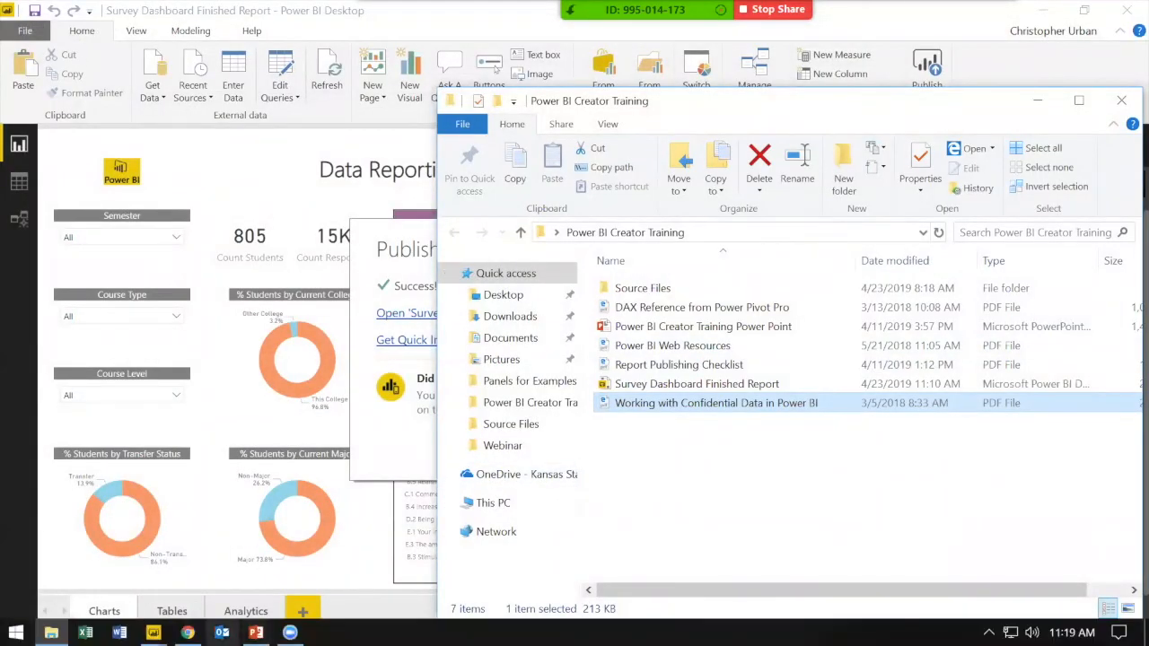
left_click(188, 632)
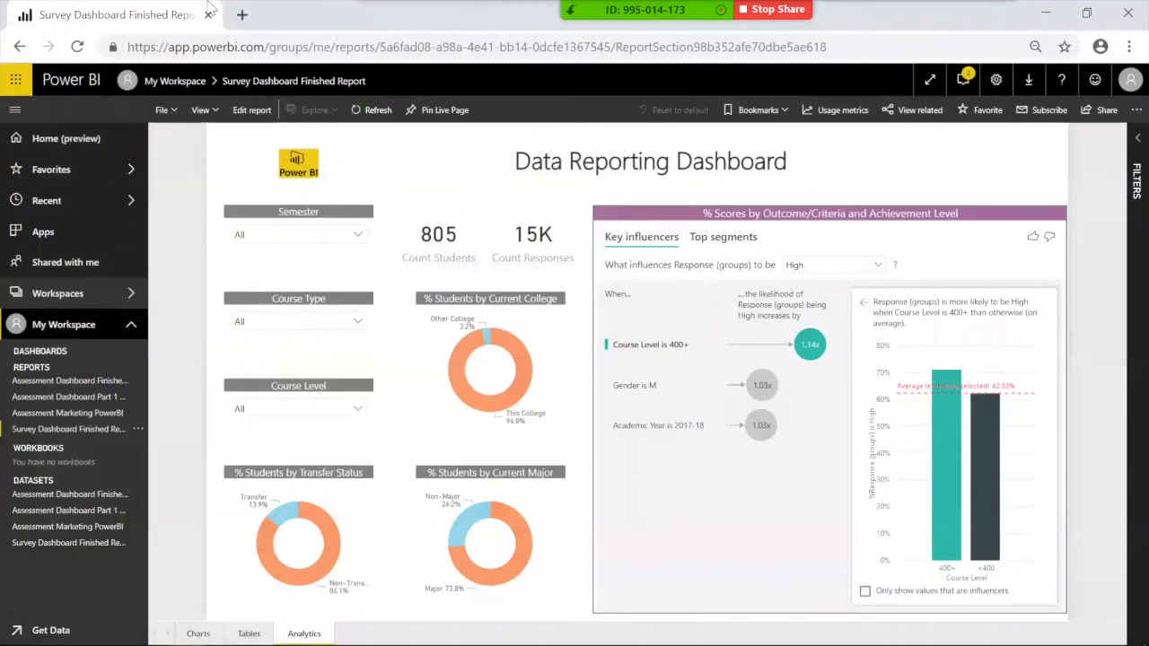
Step: Open the Power BI website in a new browser tab
left_click(240, 15)
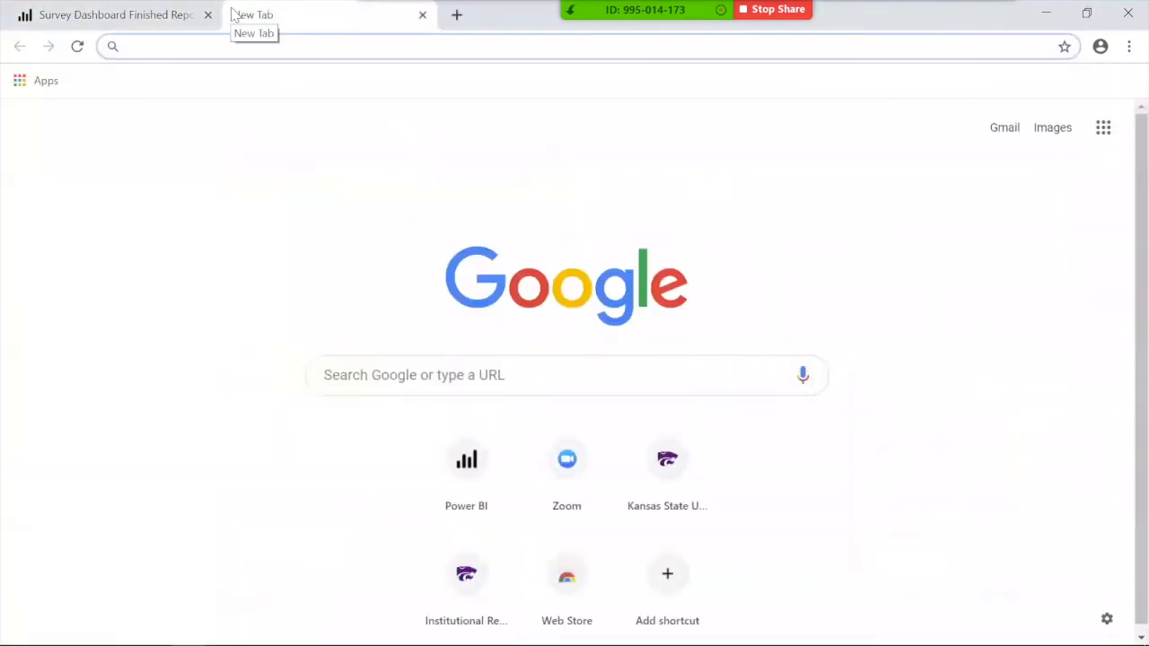
type("powerbi.")
key("Return")
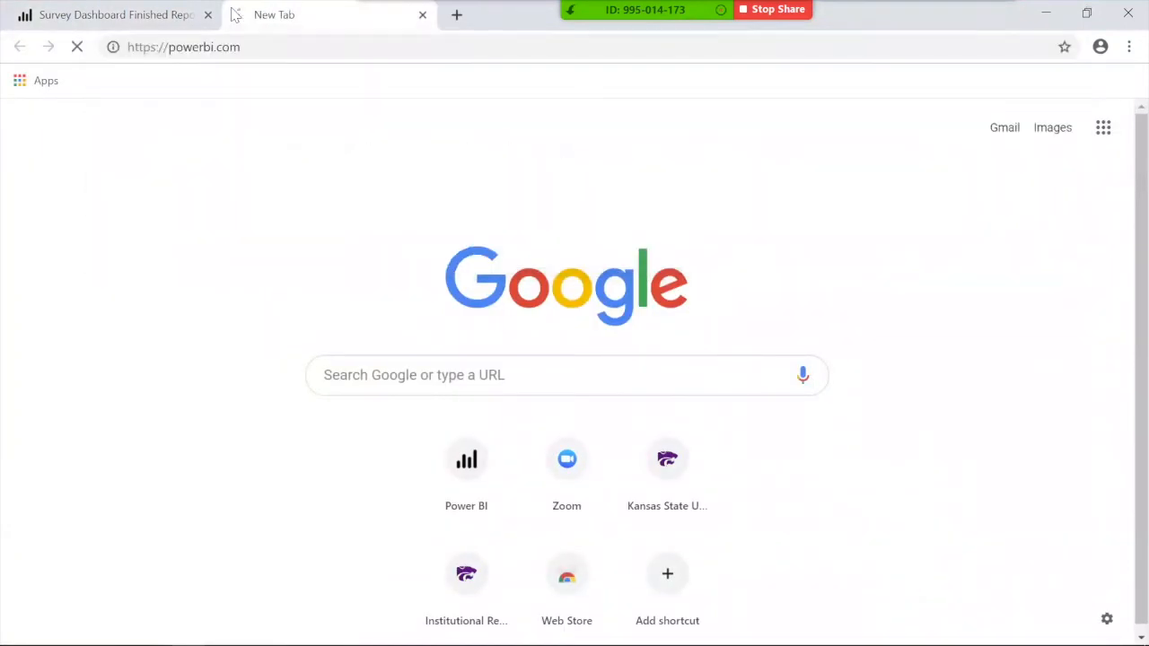
Step: Go to the Power BI Community Galleries page listing Themes and Data Stories
mouse_move(304, 95)
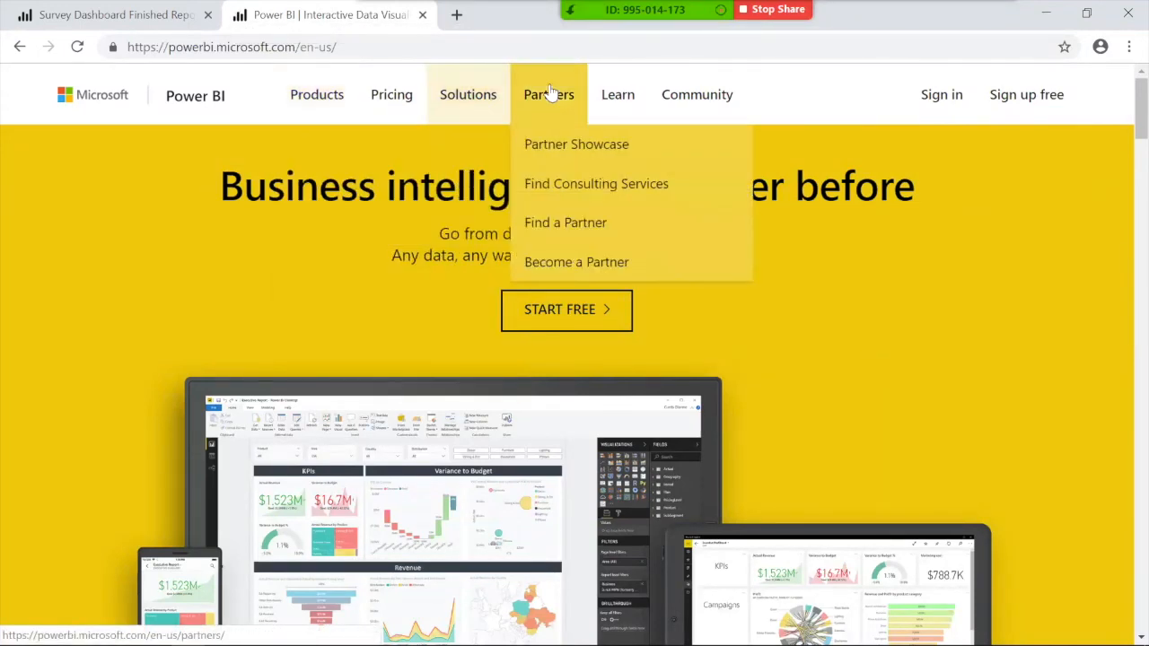
mouse_move(607, 96)
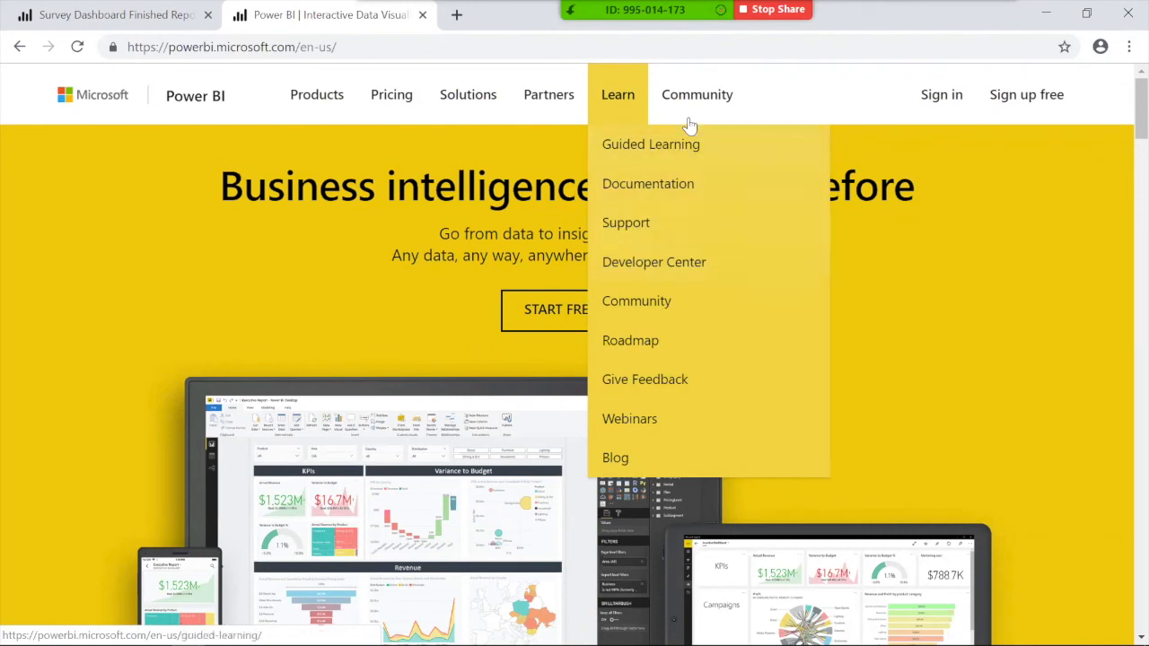
mouse_move(689, 106)
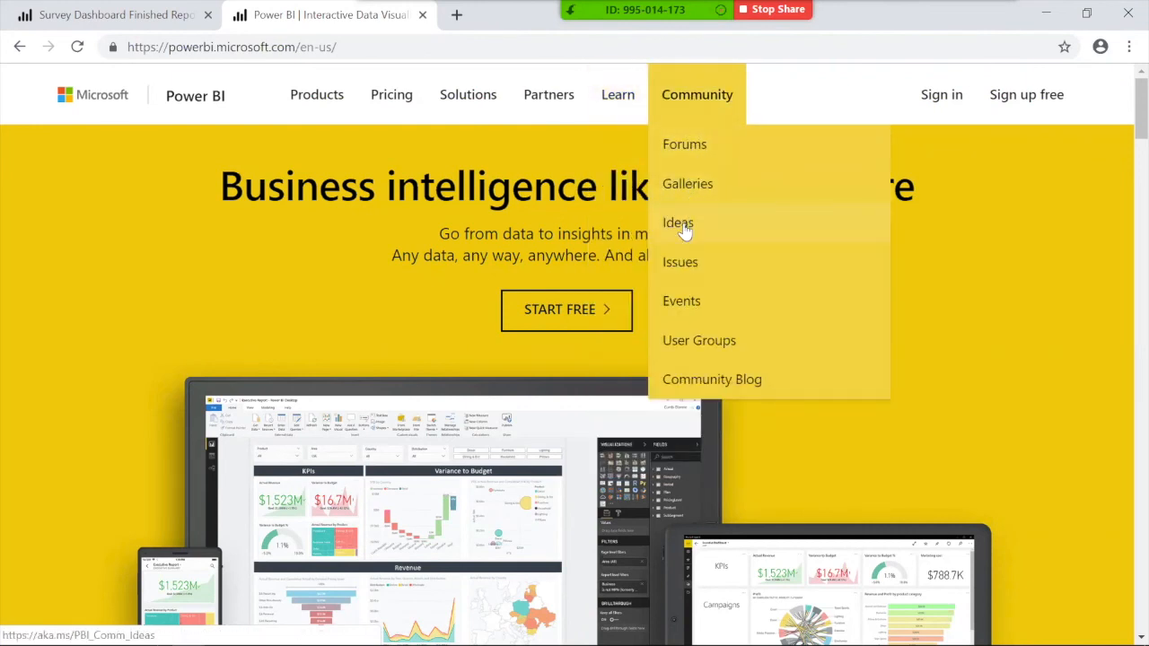
left_click(689, 188)
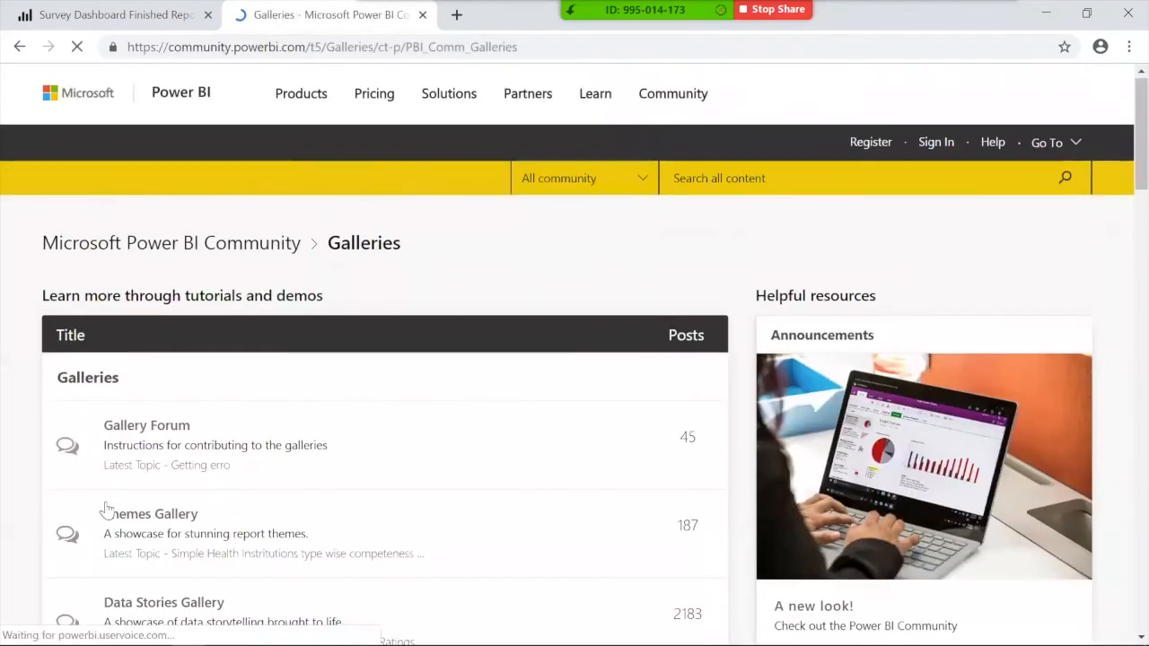
Step: Open the Data Stories Gallery and the Global Super Store report from it
scroll(105, 511, "down", 2)
left_click(157, 455)
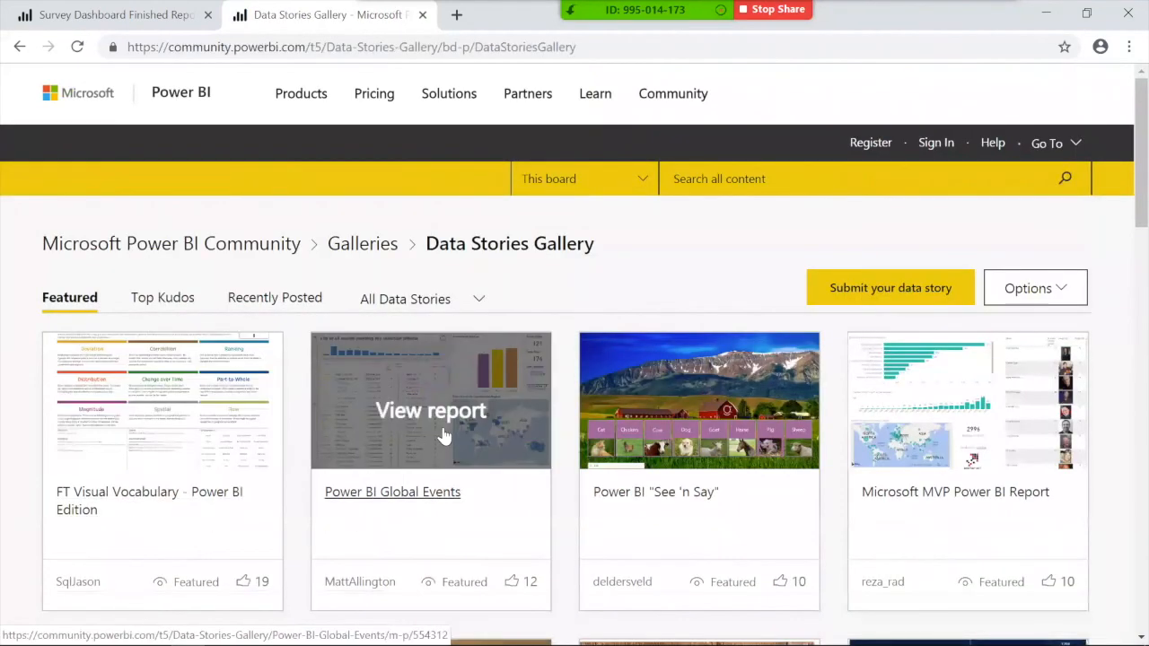
scroll(781, 485, "down", 1)
scroll(835, 482, "down", 6)
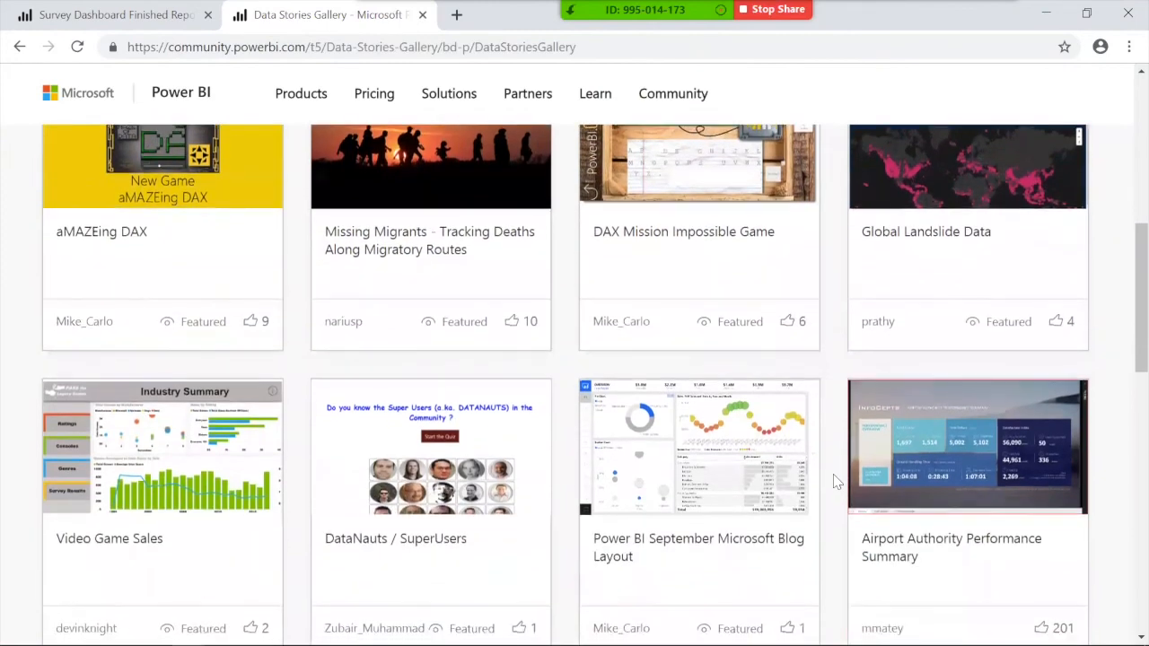
scroll(835, 482, "down", 2)
scroll(835, 482, "down", 3)
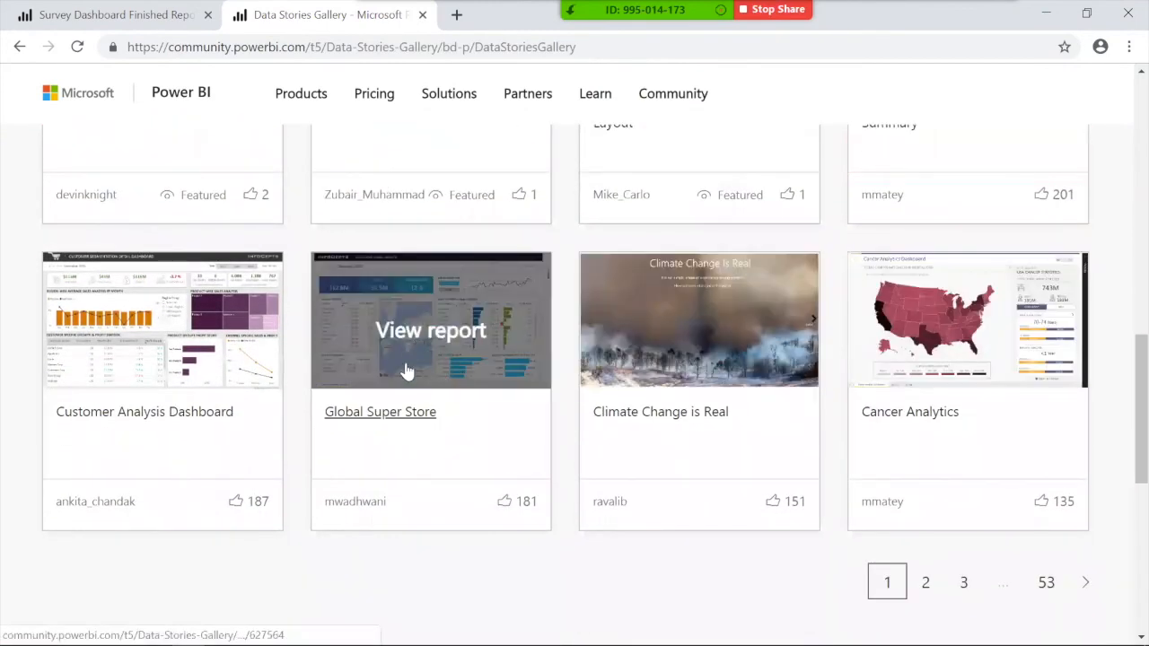
left_click(344, 319)
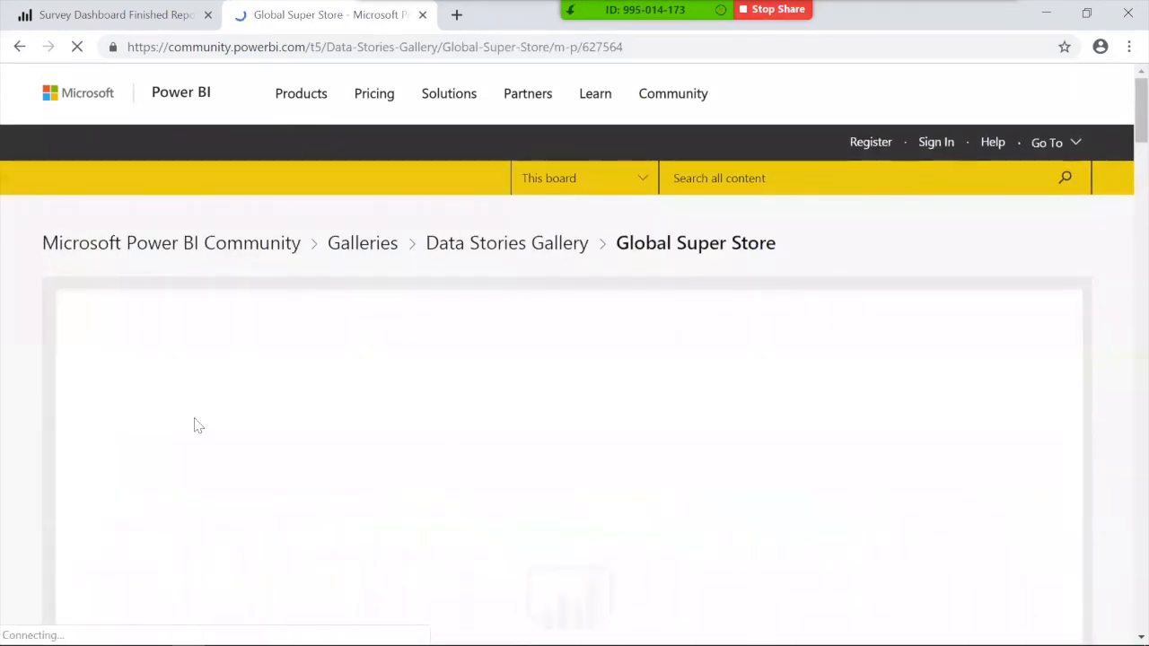
Step: Cross-filter the Global Super Store report to Phones, then clear the filter
scroll(553, 392, "down", 2)
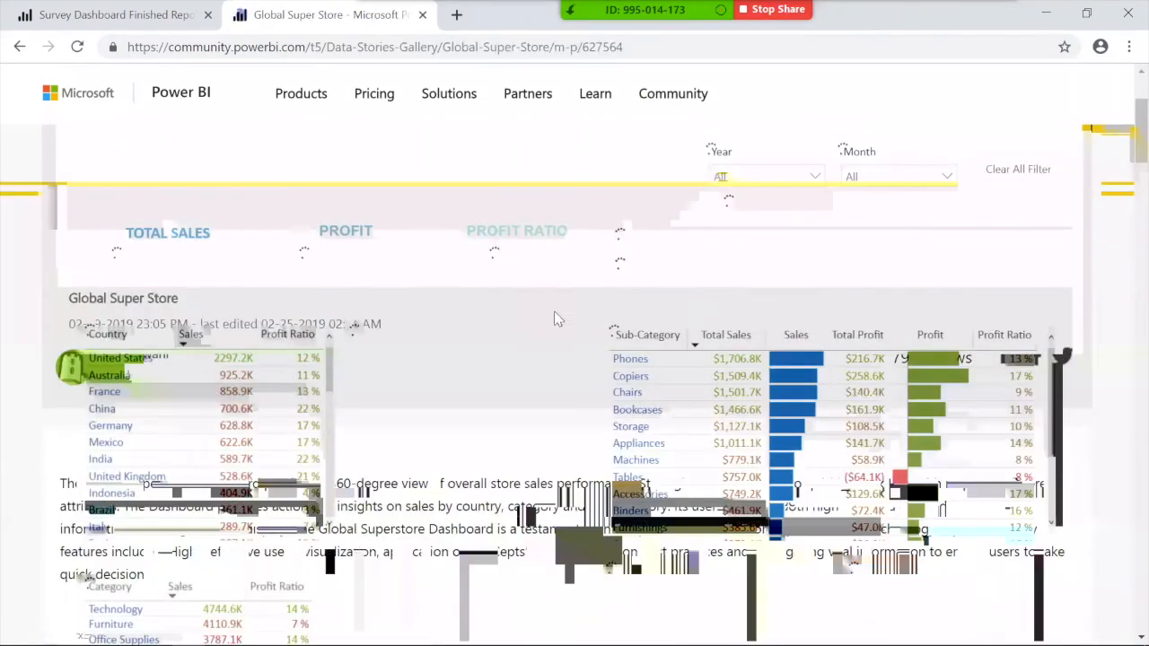
left_click(791, 365)
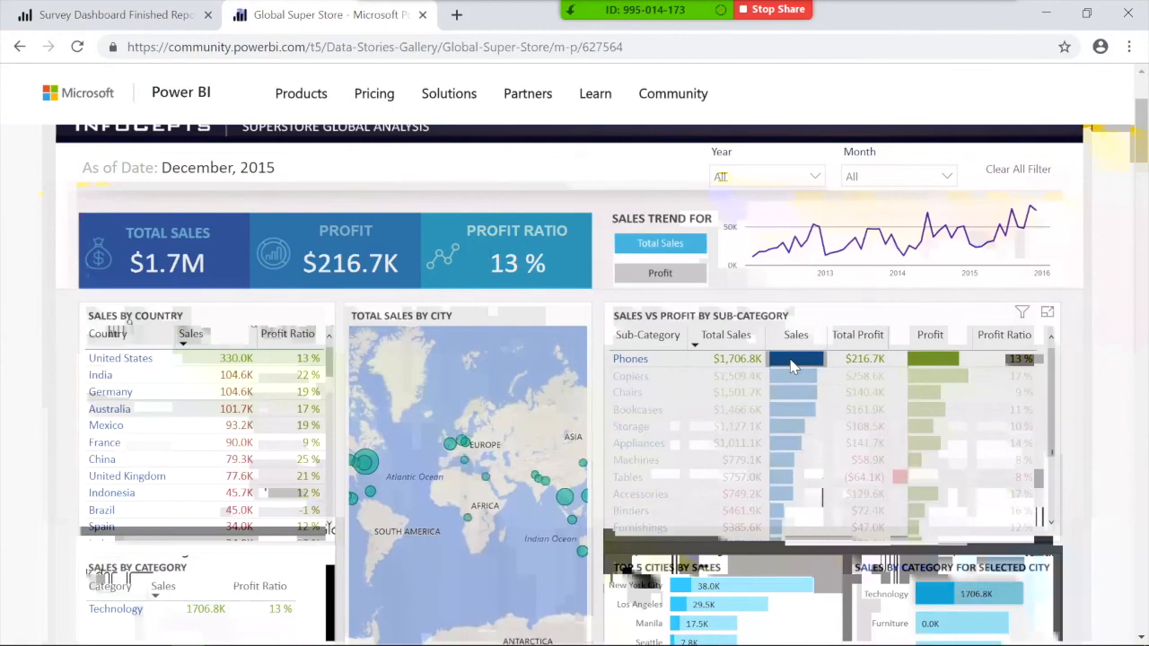
left_click(792, 363)
scroll(449, 521, "down", 1)
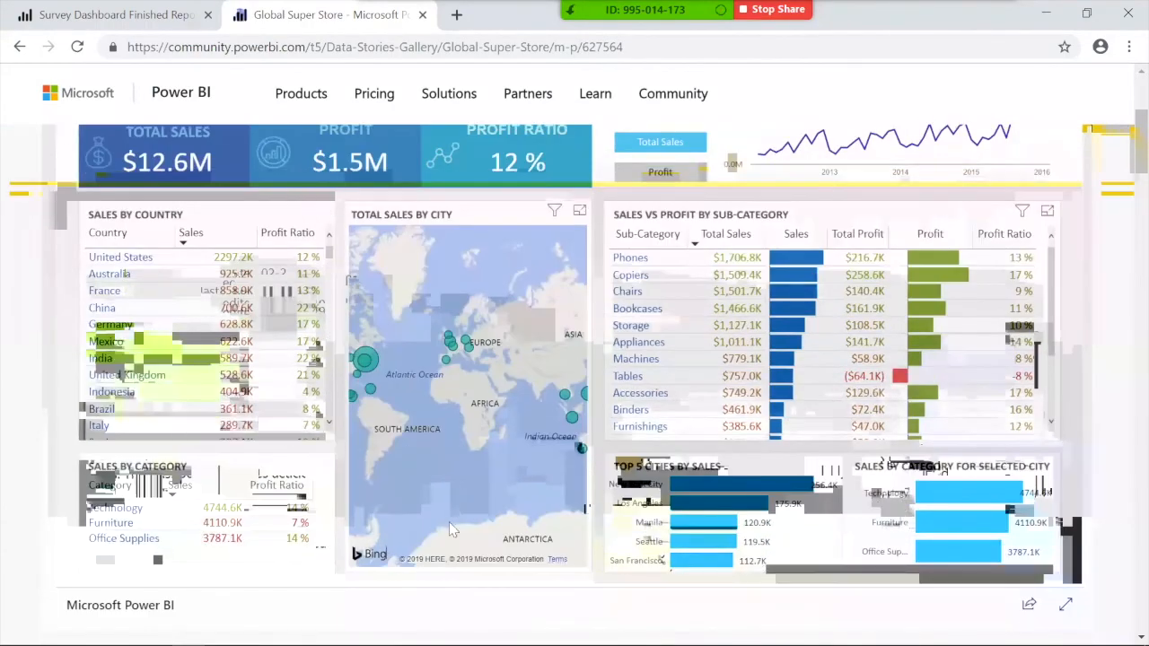
scroll(492, 474, "up", 2)
scroll(9, 359, "up", 3)
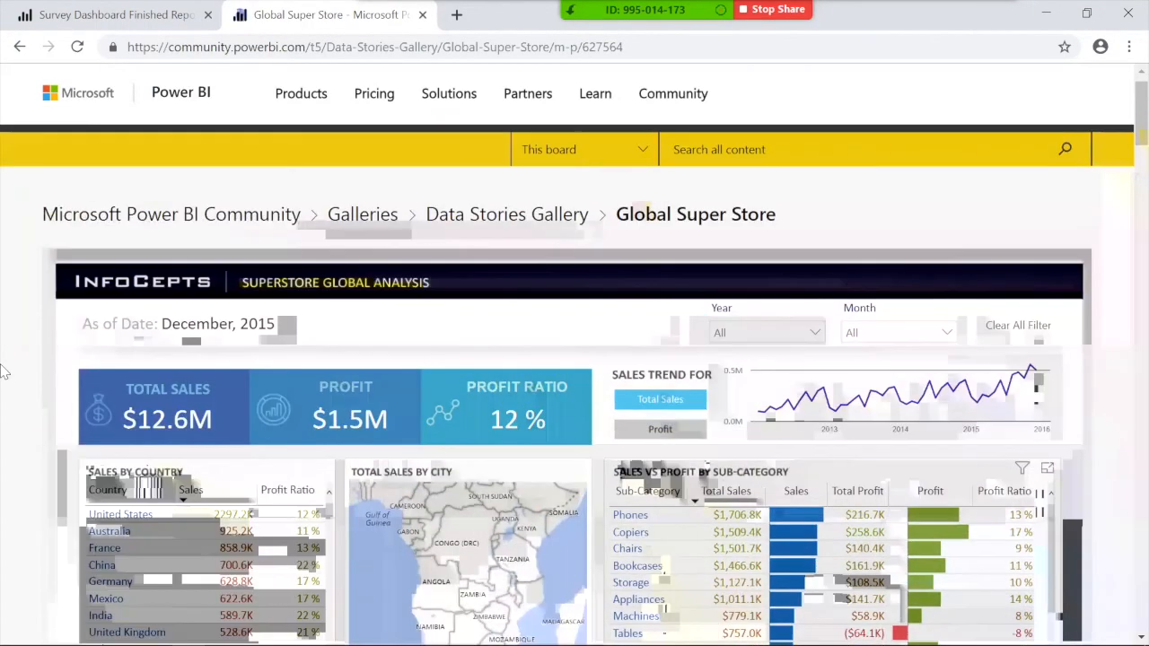
Step: Browse page 2 of the Data Stories Gallery, then close the gallery tab
left_click(19, 47)
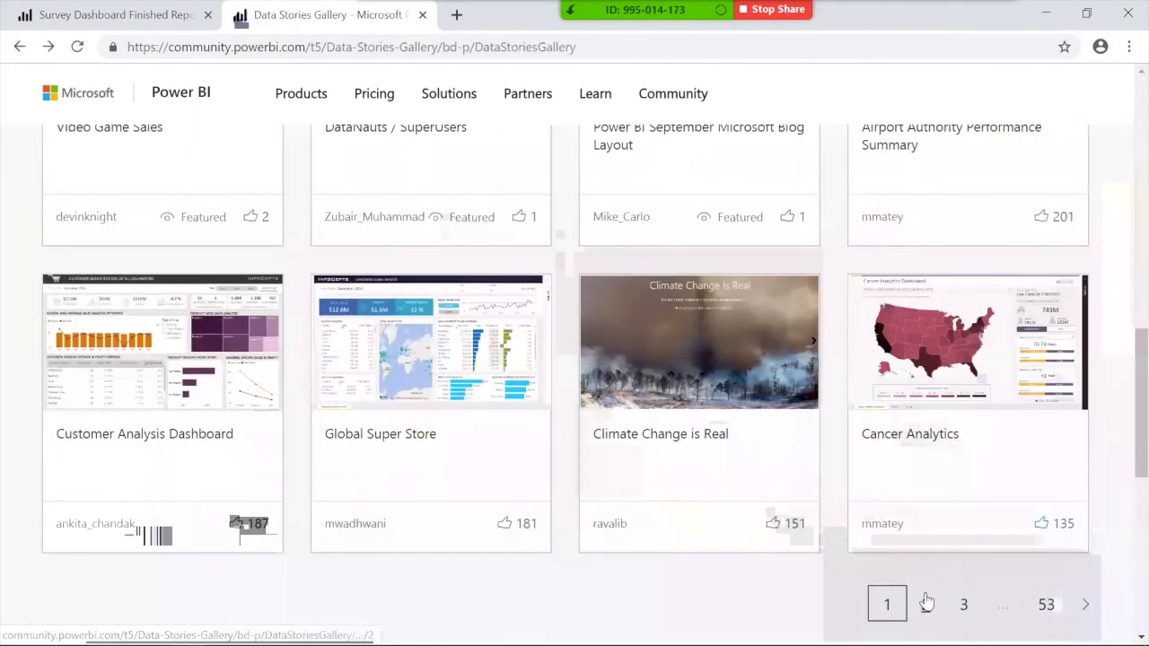
left_click(925, 597)
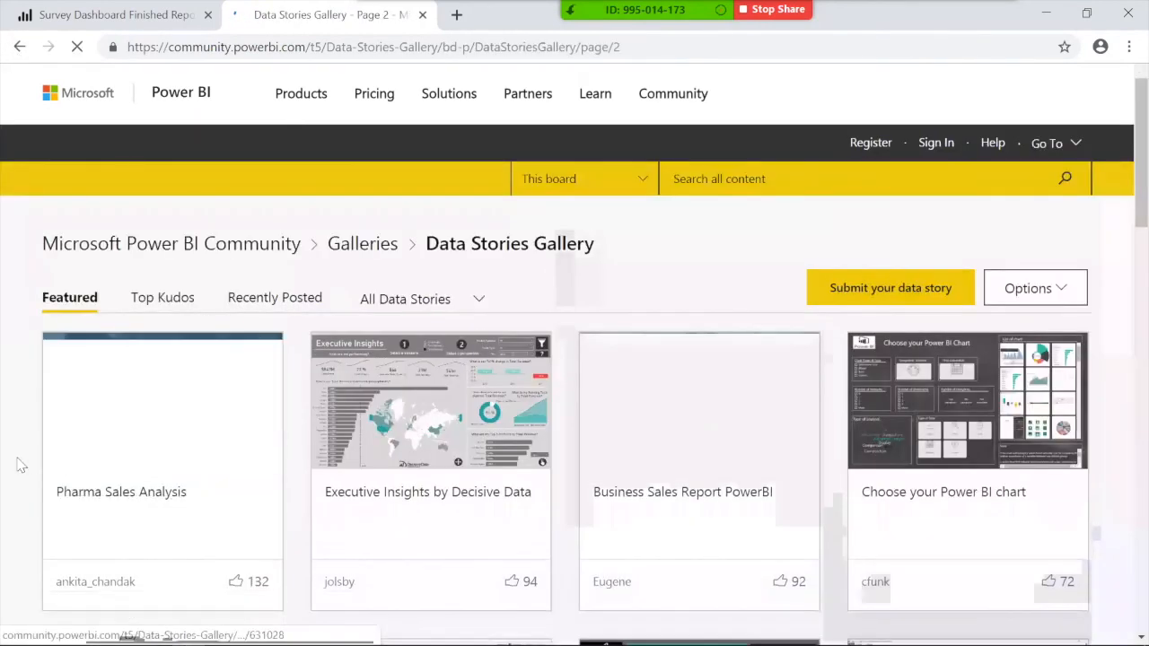
scroll(18, 460, "down", 3)
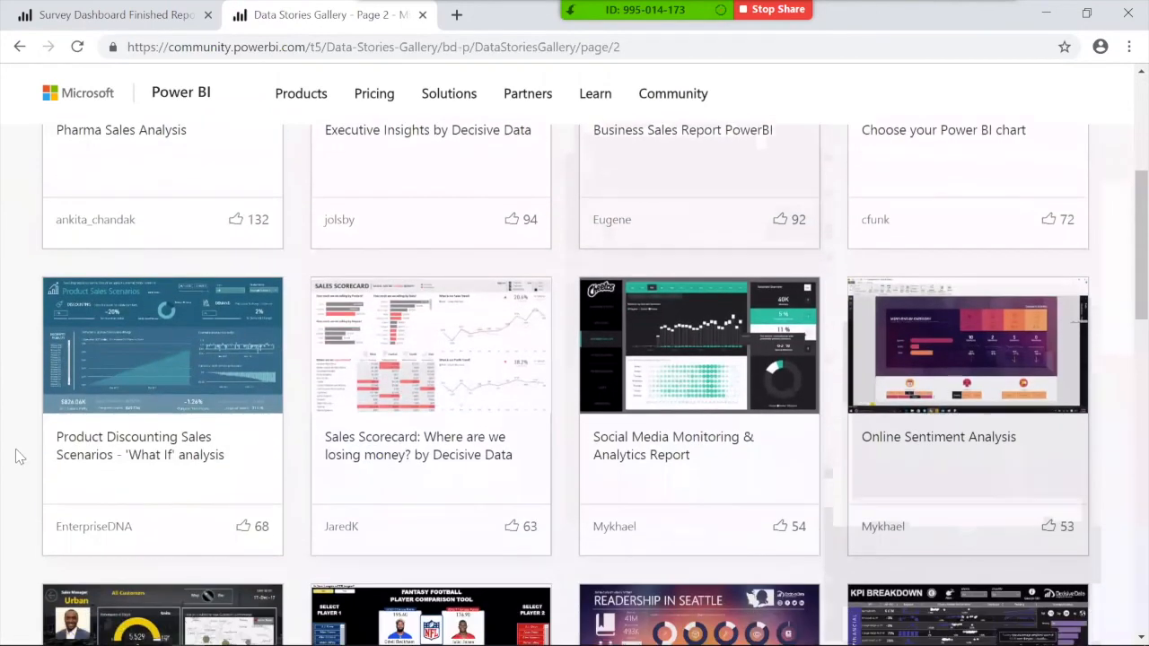
scroll(543, 461, "down", 2)
scroll(139, 418, "down", 1)
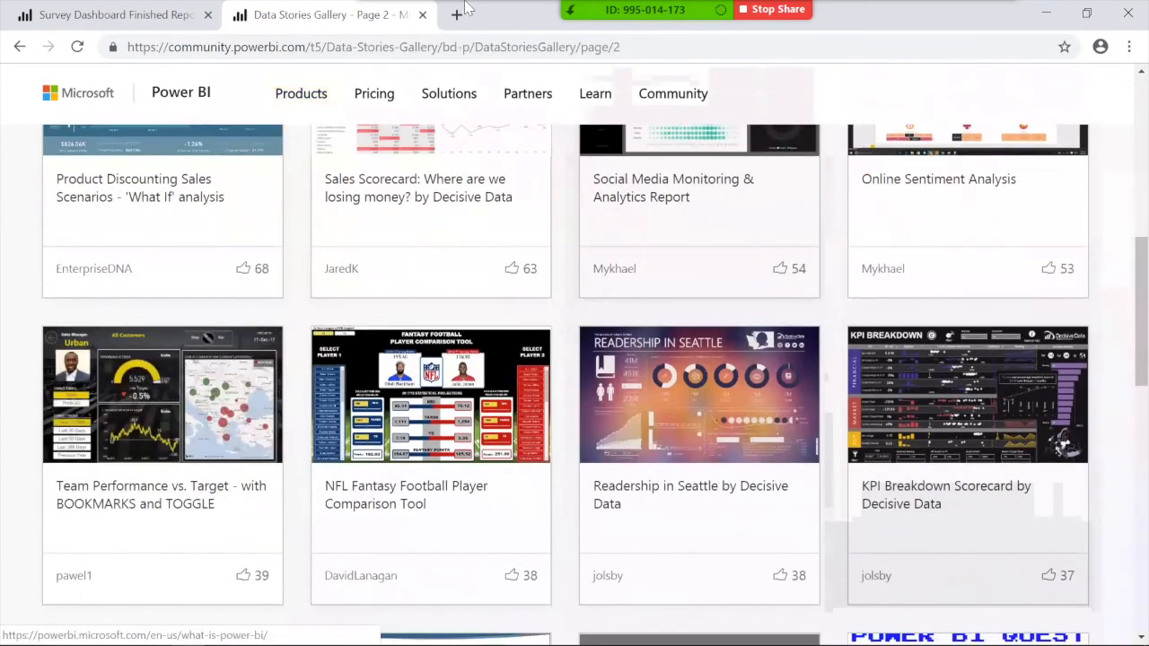
left_click(422, 15)
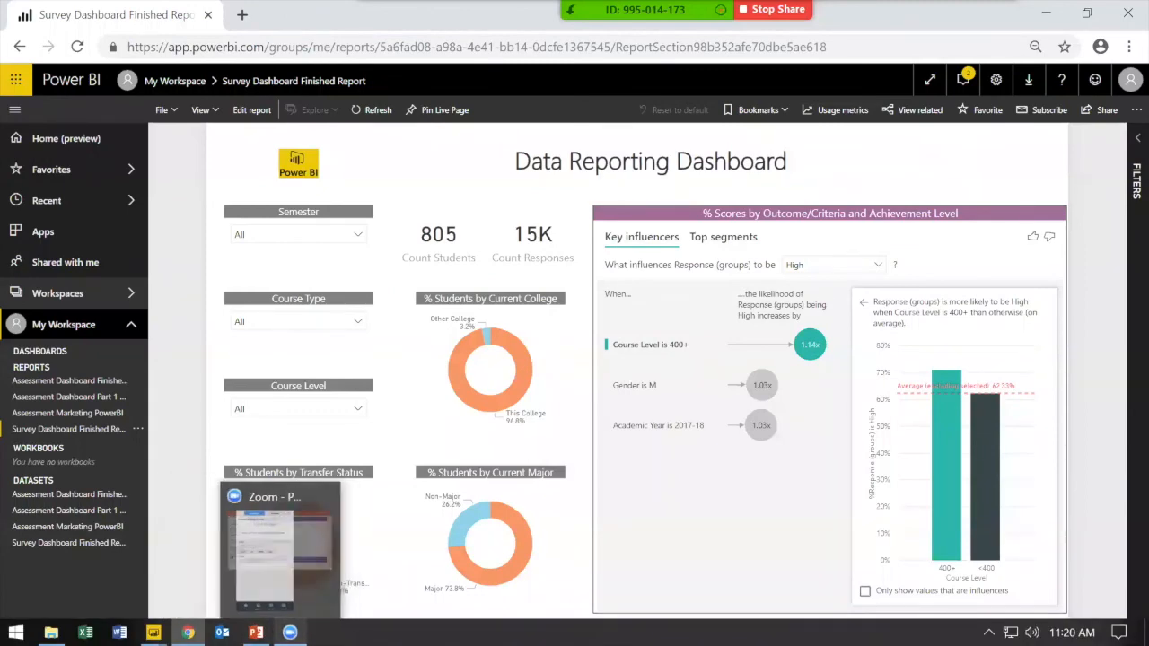
Step: Bring up the Zoom meeting and its additional options to read questions
left_click(289, 632)
left_click(289, 632)
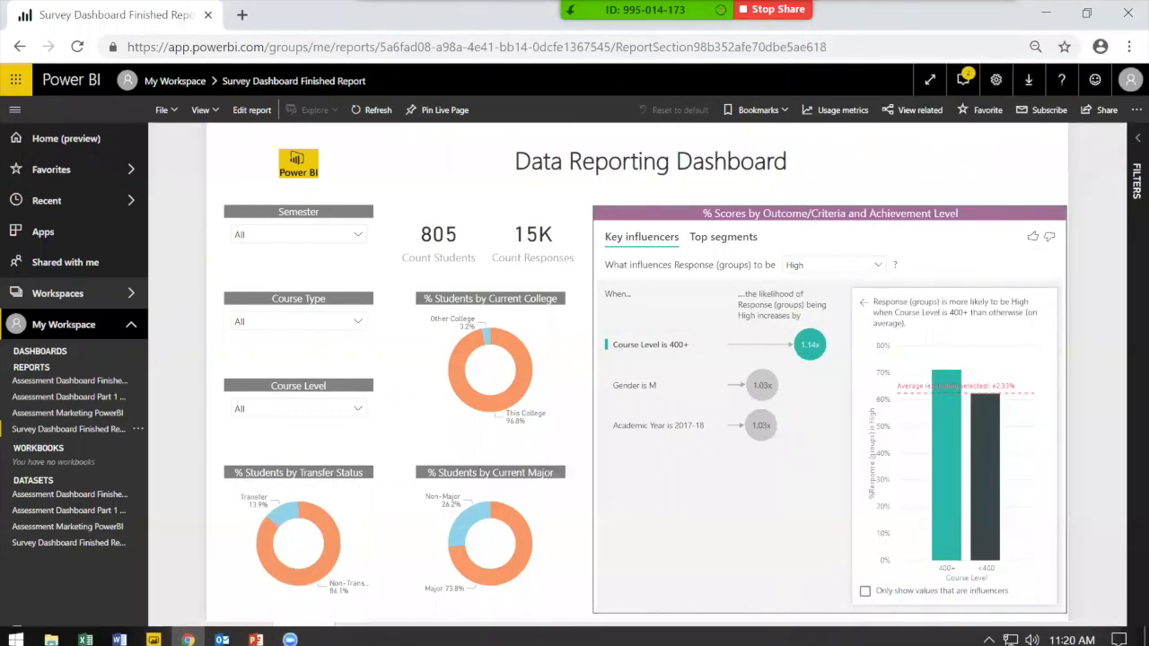
mouse_move(651, 29)
left_click(972, 21)
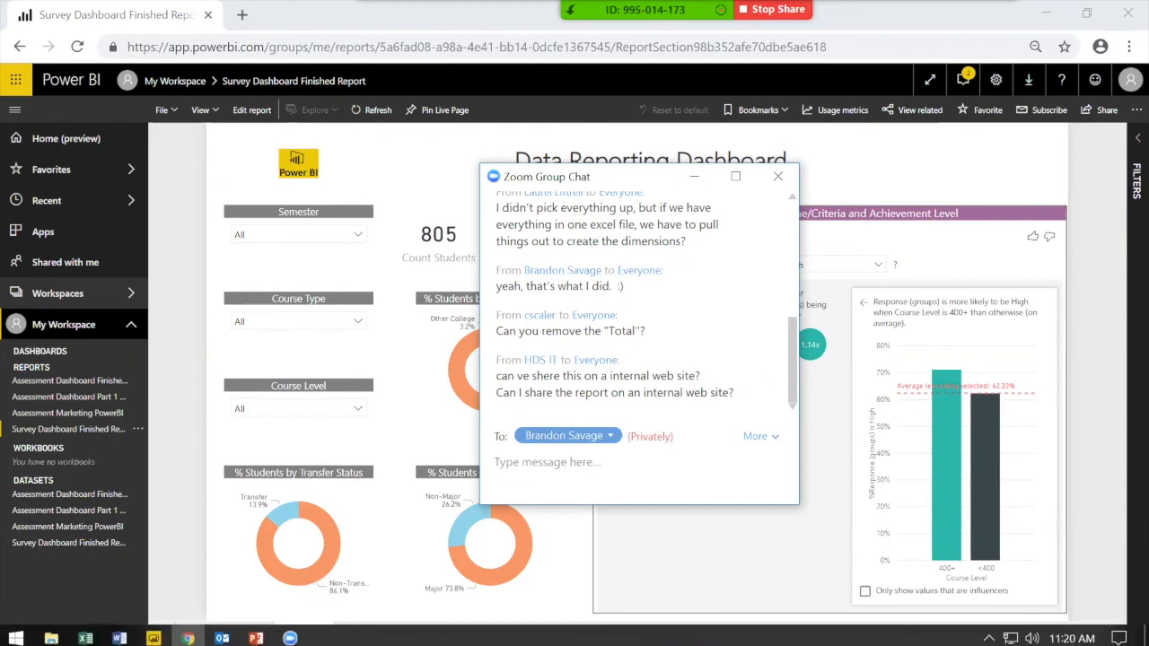
Step: Switch to Power BI Desktop and show the report's Table page matrix
mouse_move(157, 628)
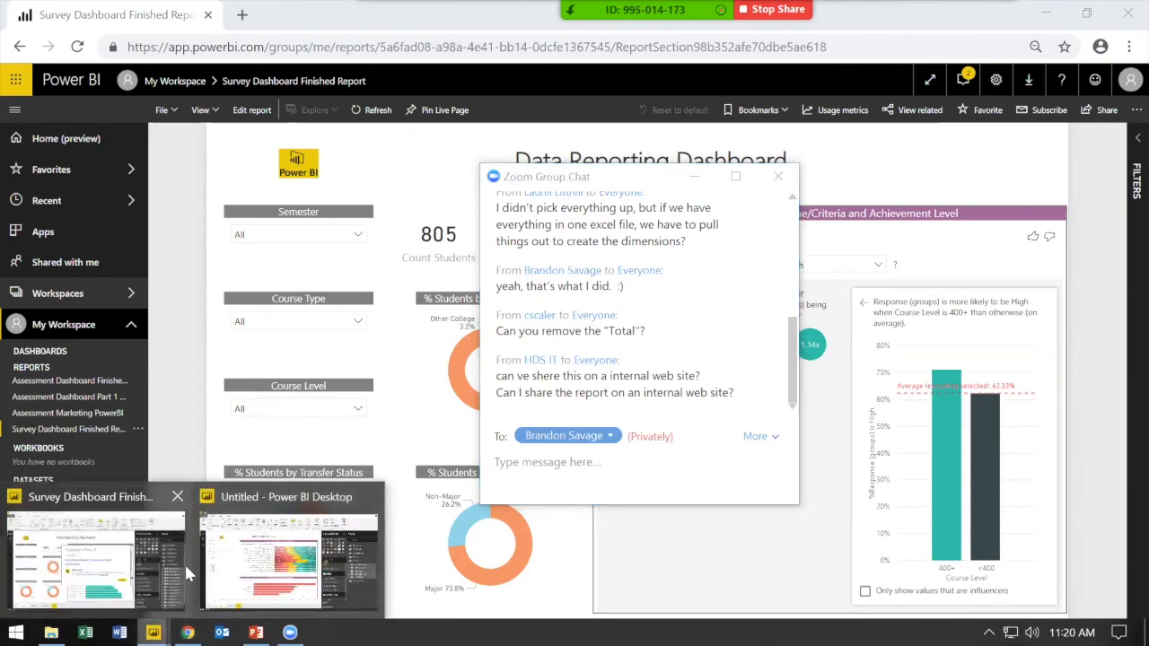
mouse_move(256, 564)
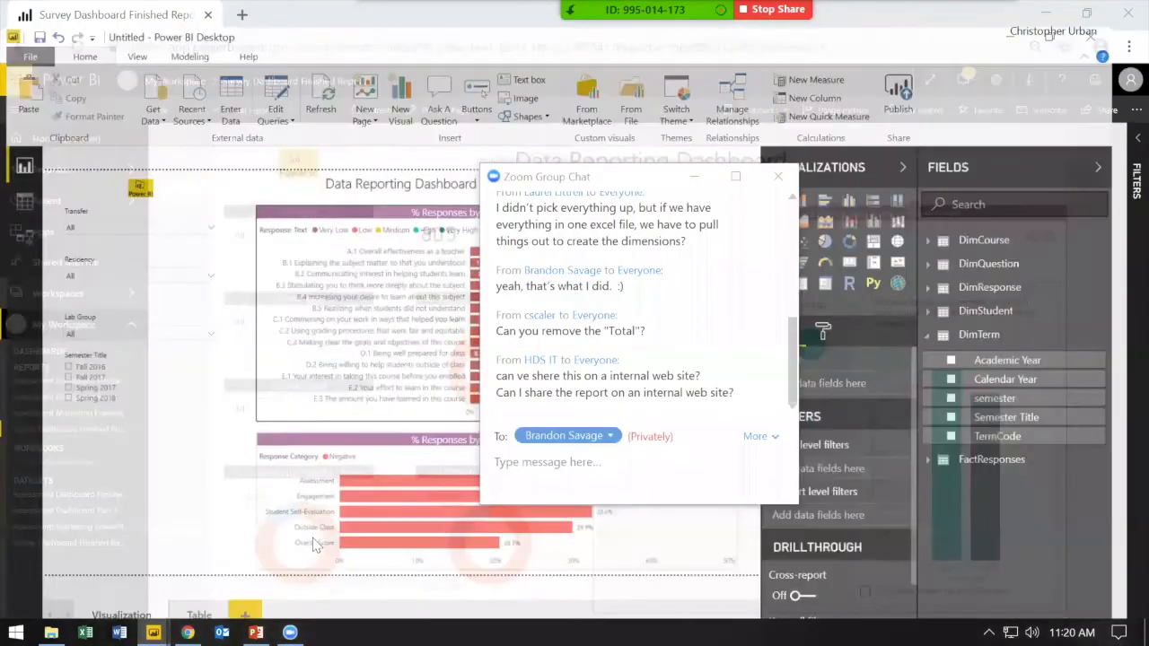
left_click(310, 552)
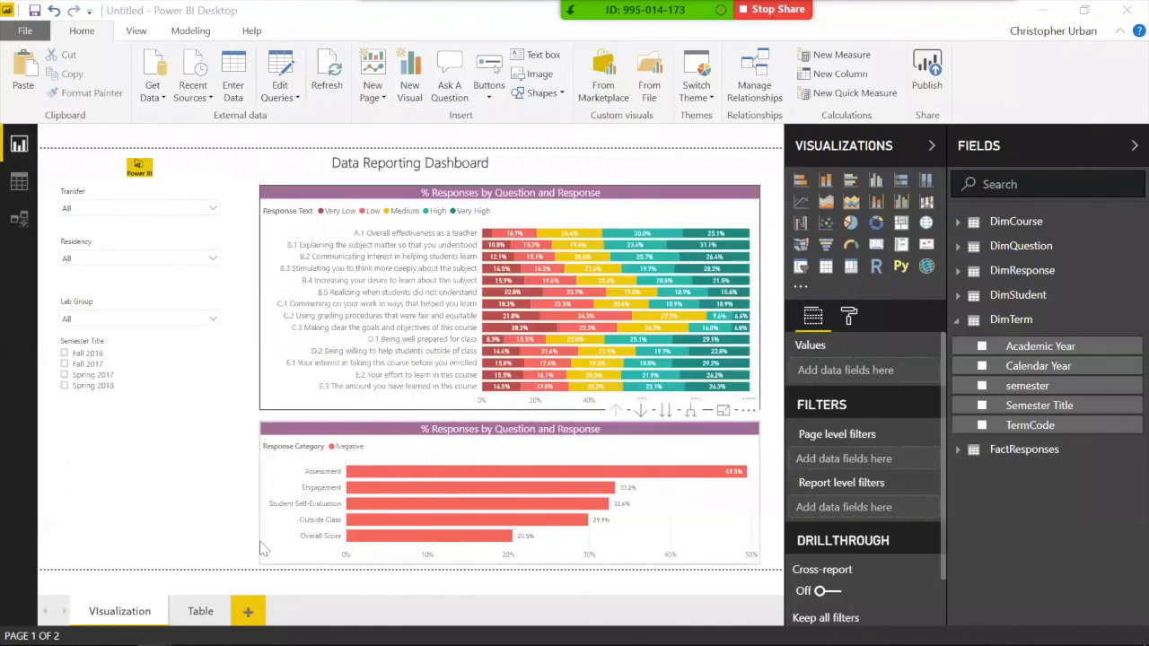
left_click(200, 612)
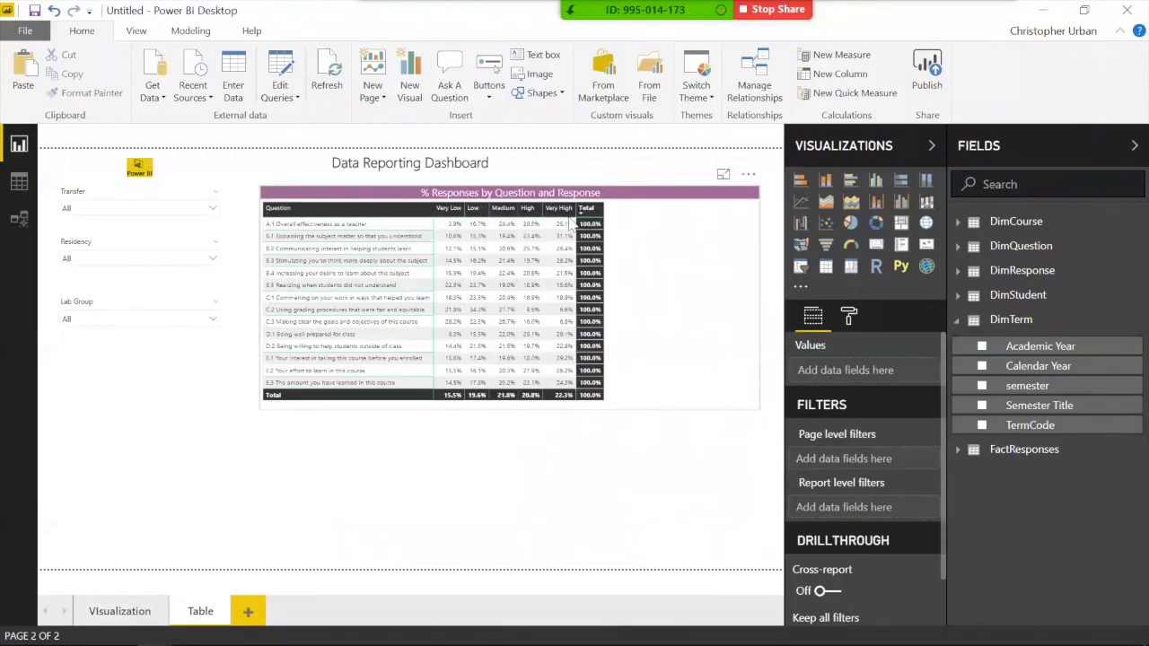
Step: Turn Row and Column subtotals Off on the Table page matrix, removing both Totals
left_click(588, 270)
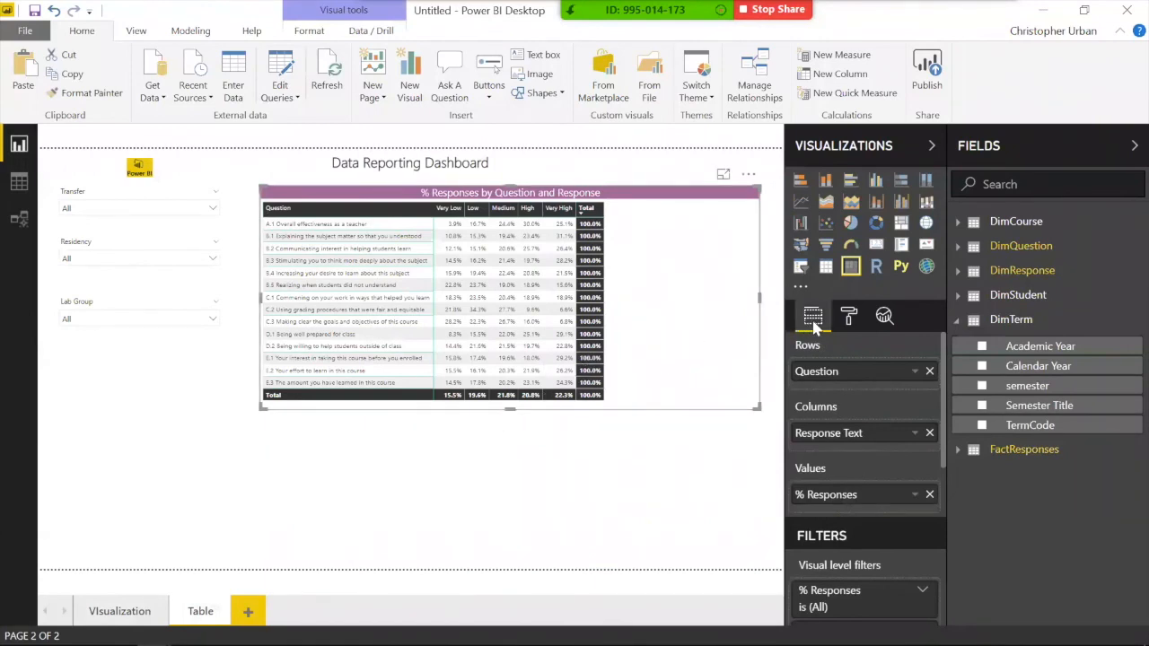
left_click(848, 322)
scroll(848, 453, "down", 2)
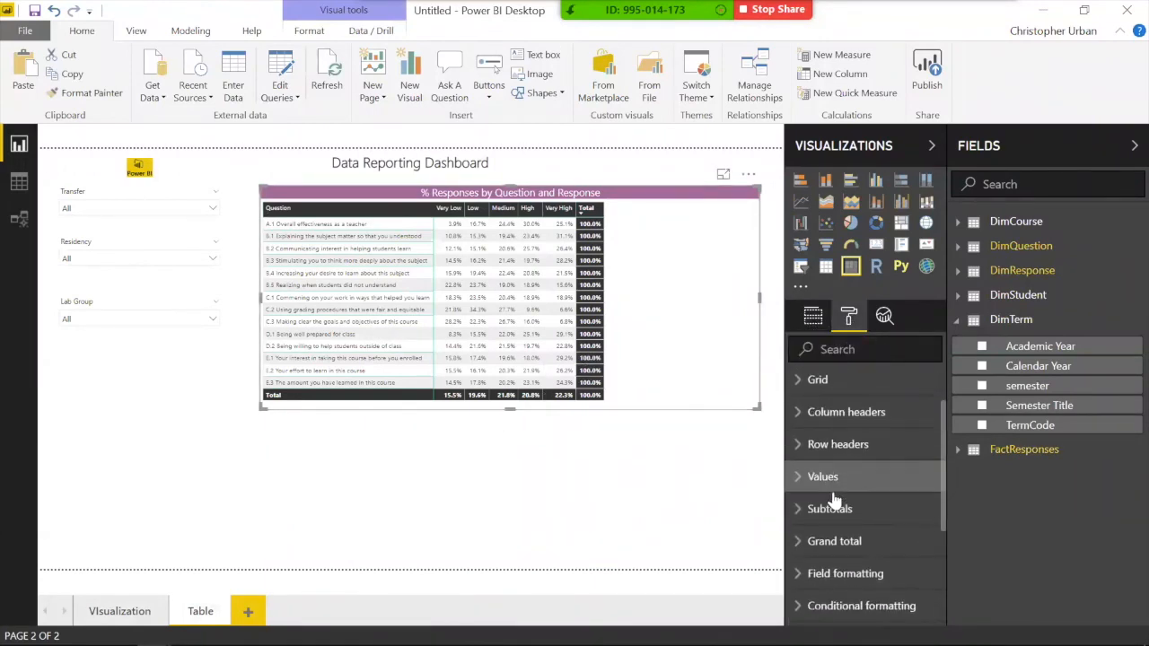
left_click(863, 508)
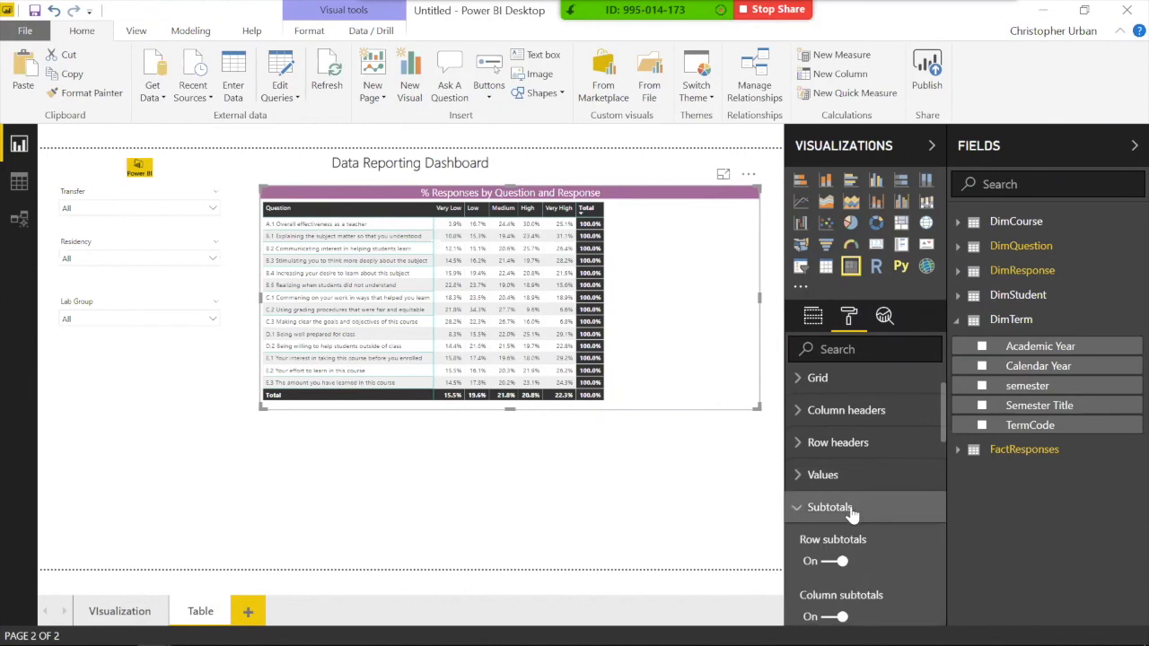
scroll(836, 457, "down", 2)
left_click(837, 451)
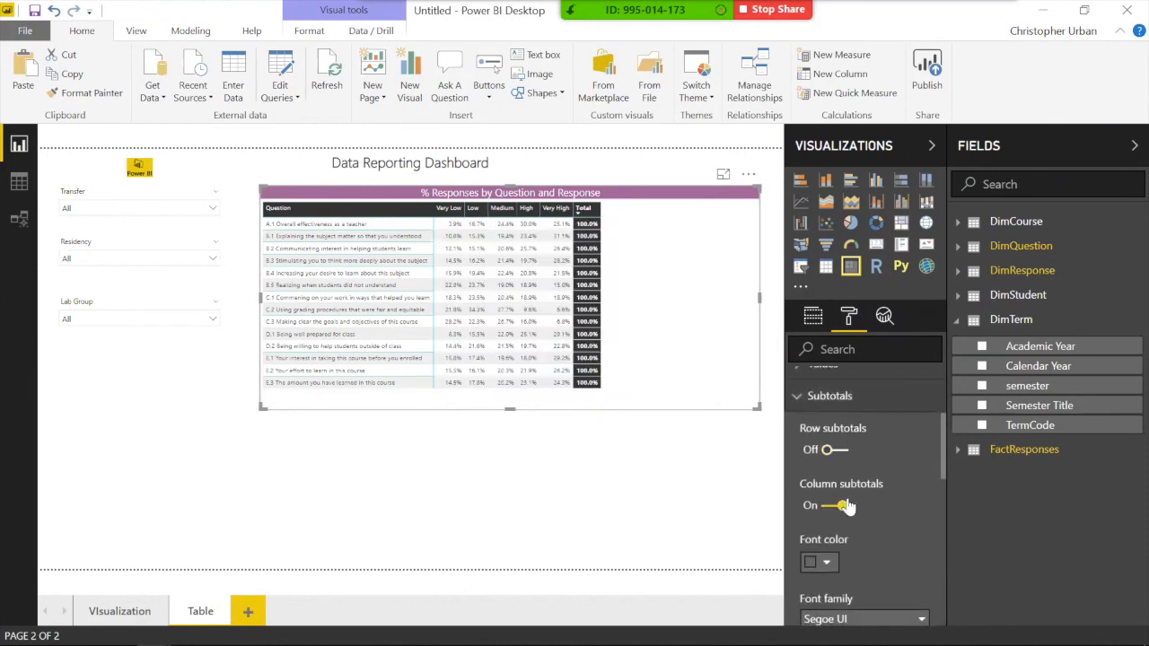
left_click(843, 506)
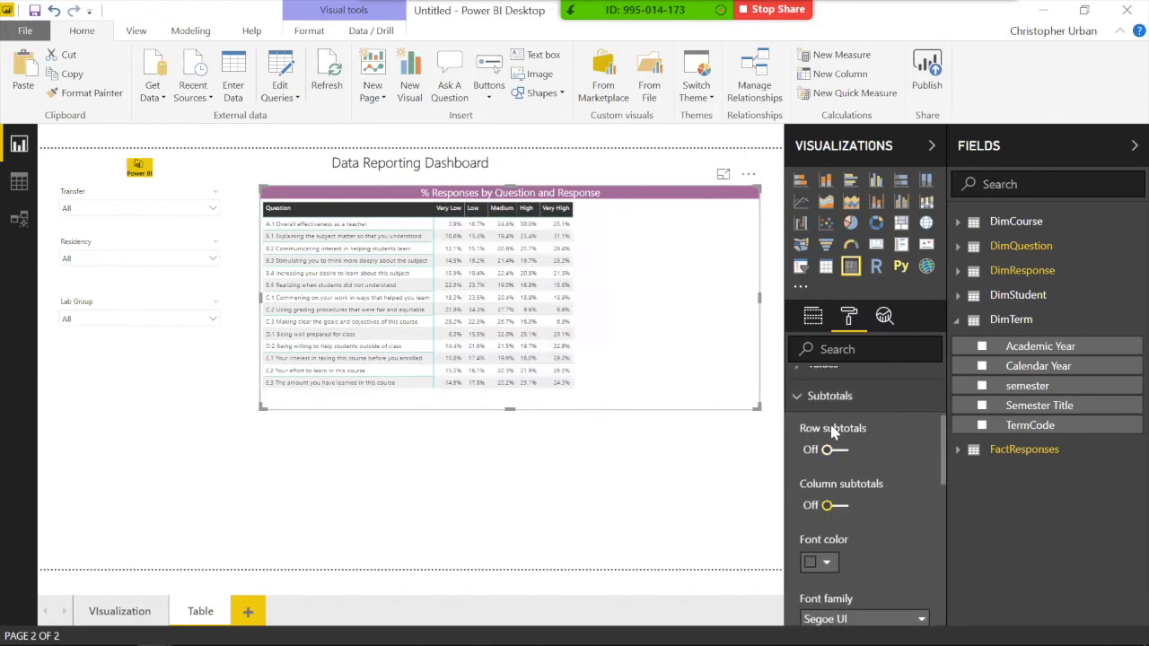
left_click(826, 396)
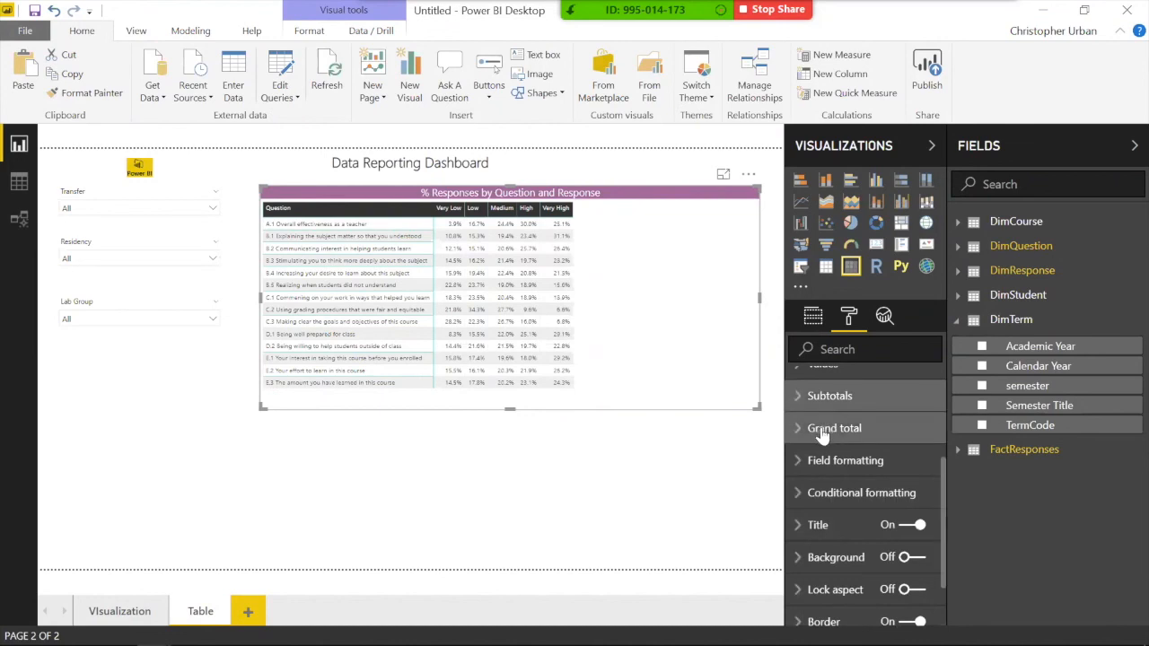
left_click(681, 522)
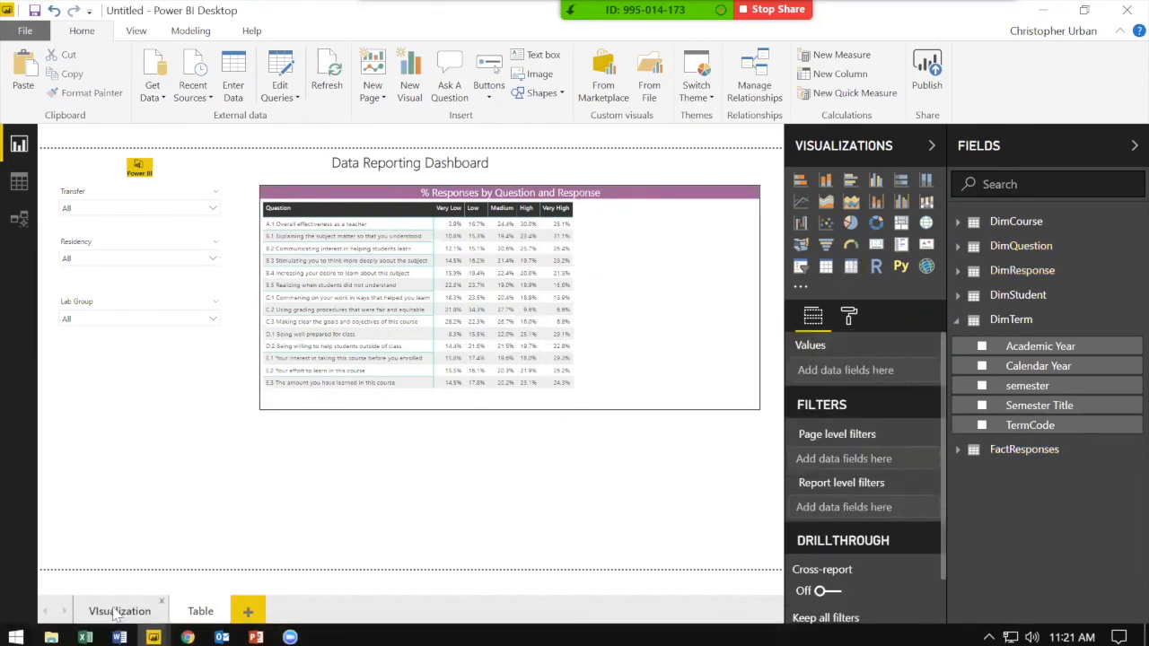
Step: Minimize Zoom and open the meeting's group chat
left_click(290, 633)
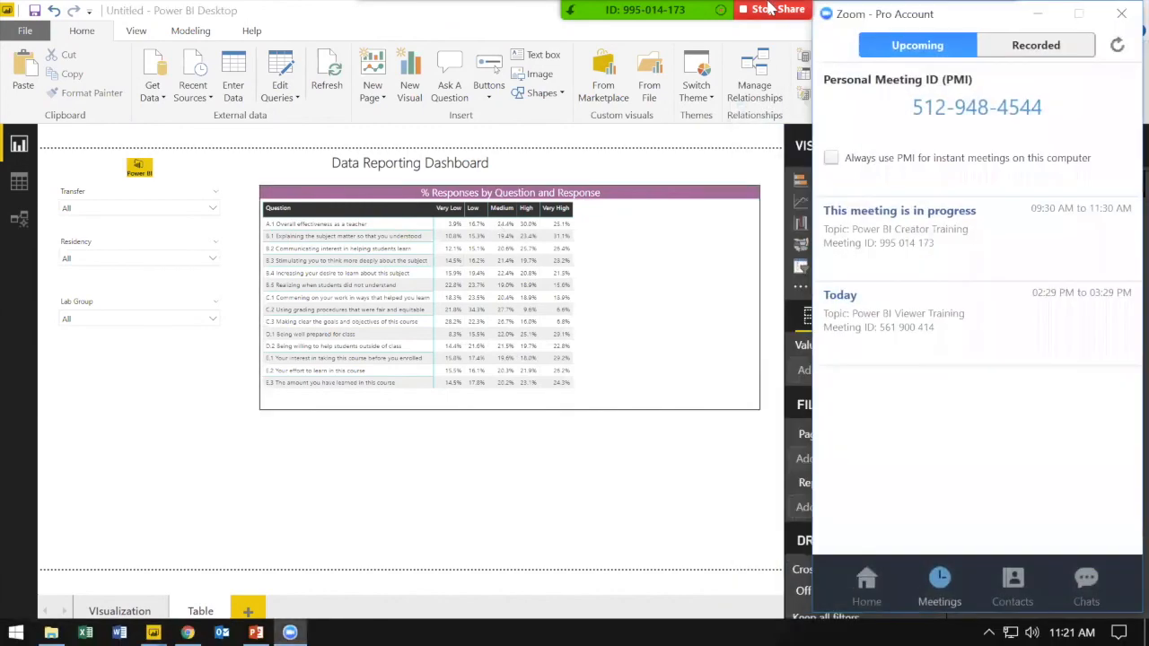
left_click(1034, 15)
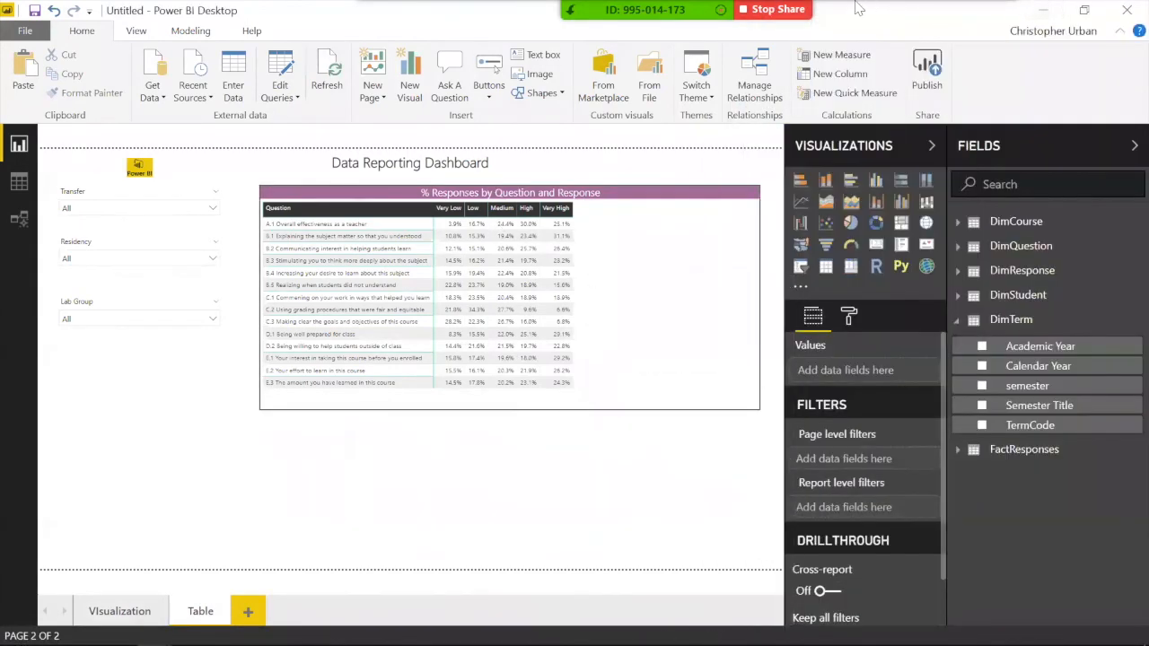
mouse_move(779, 9)
left_click(988, 22)
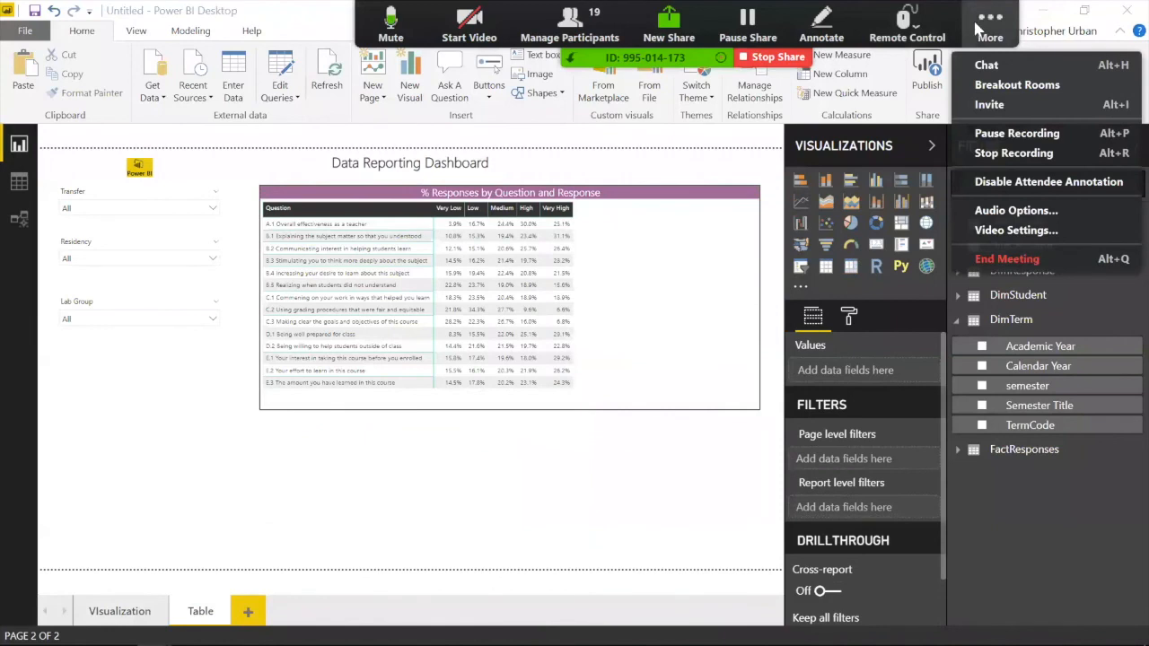
left_click(985, 66)
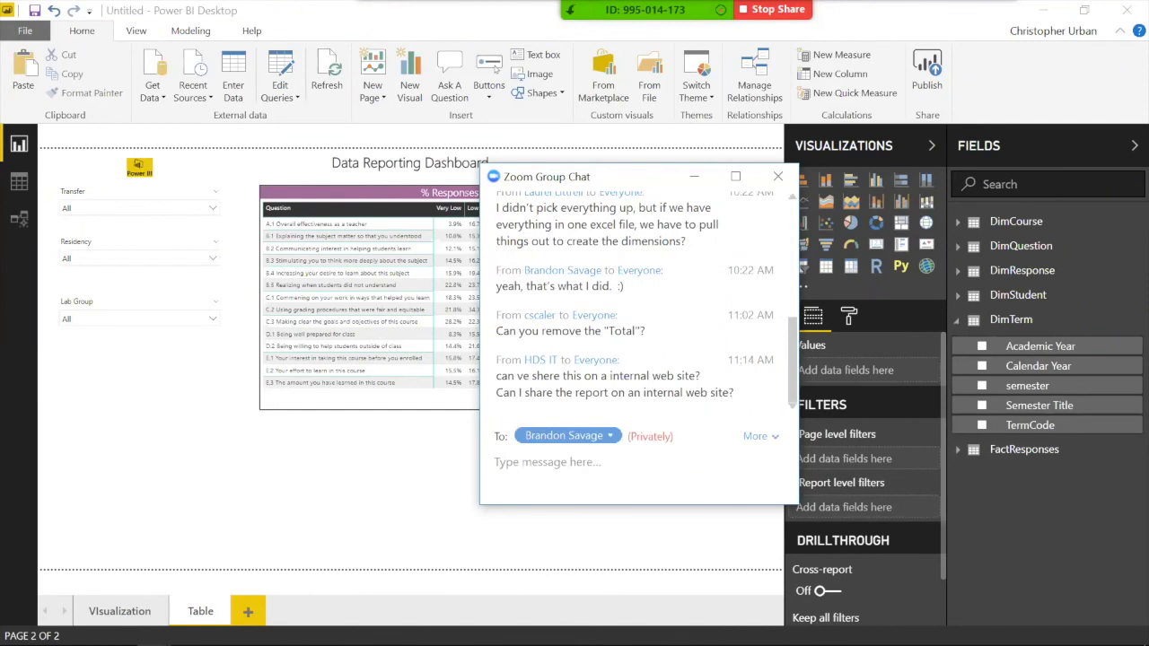
Step: Bring the browser with the published Survey Dashboard report back in front
mouse_move(156, 632)
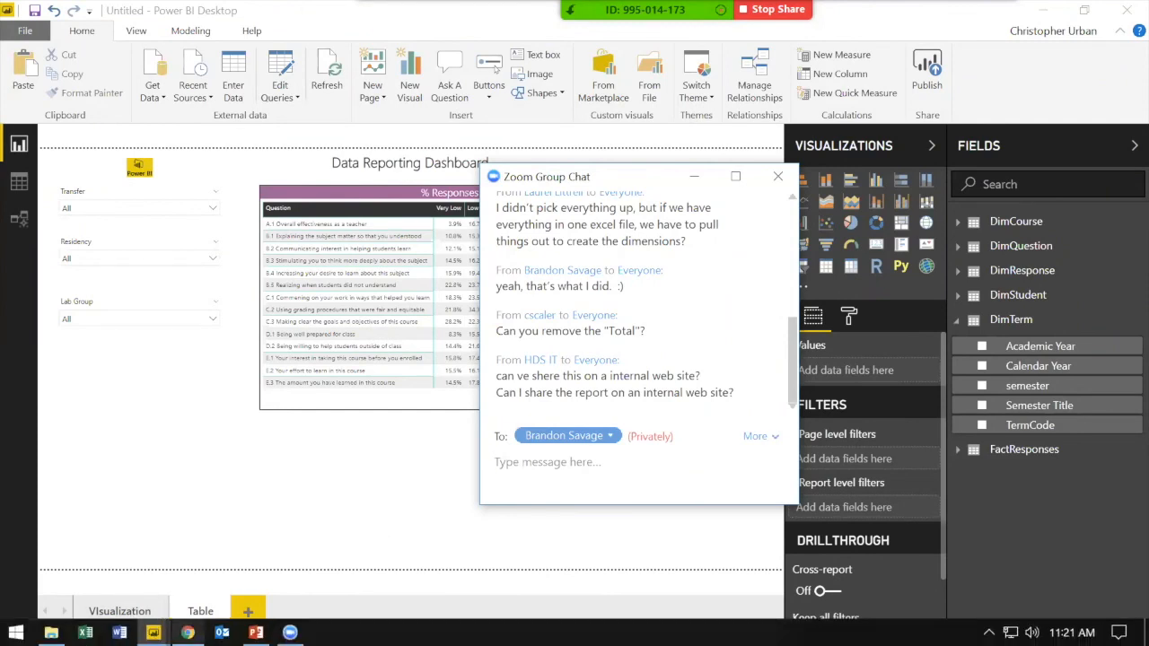
left_click(187, 633)
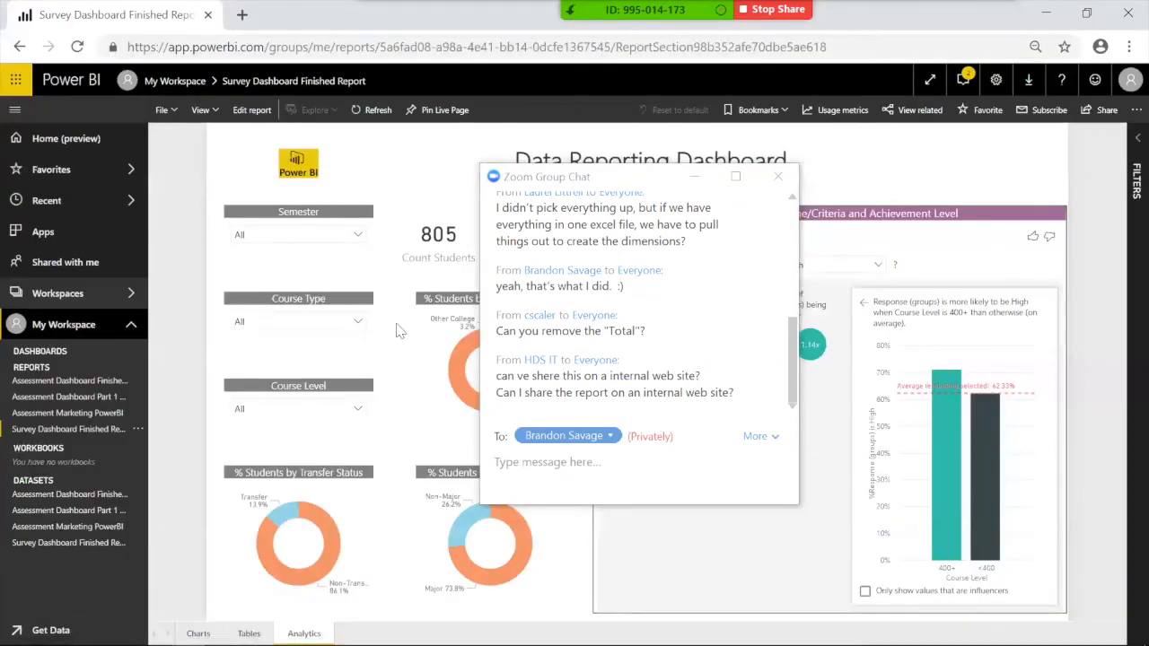
left_click(694, 178)
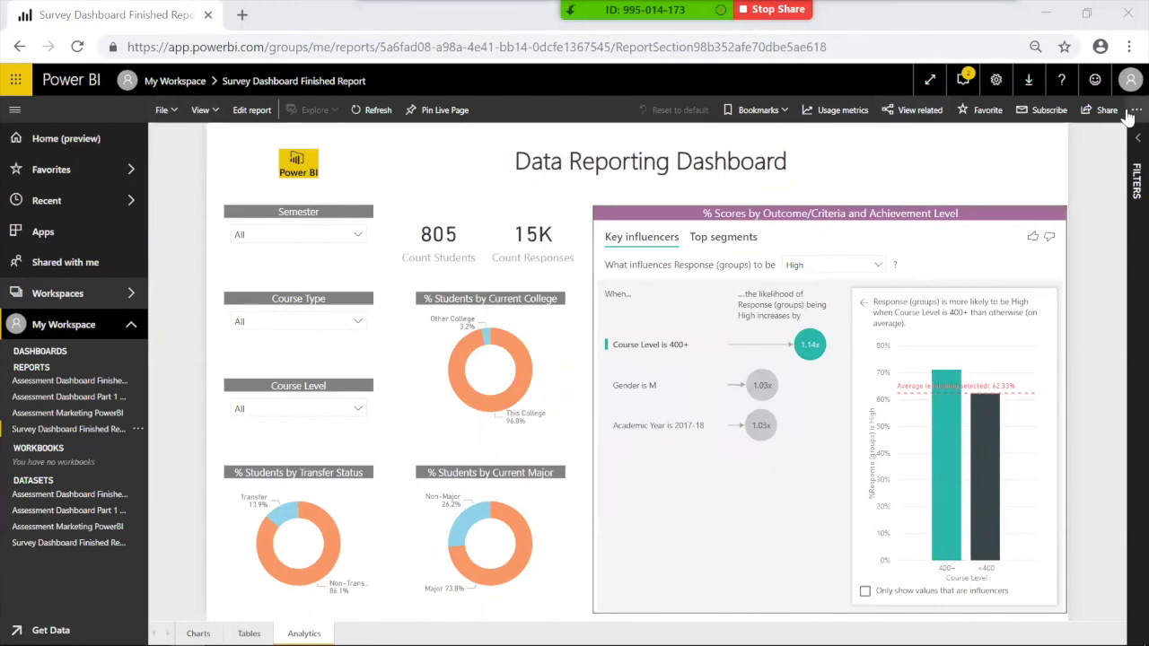
Step: Open the report's File menu showing save, print, embed and export options
left_click(164, 109)
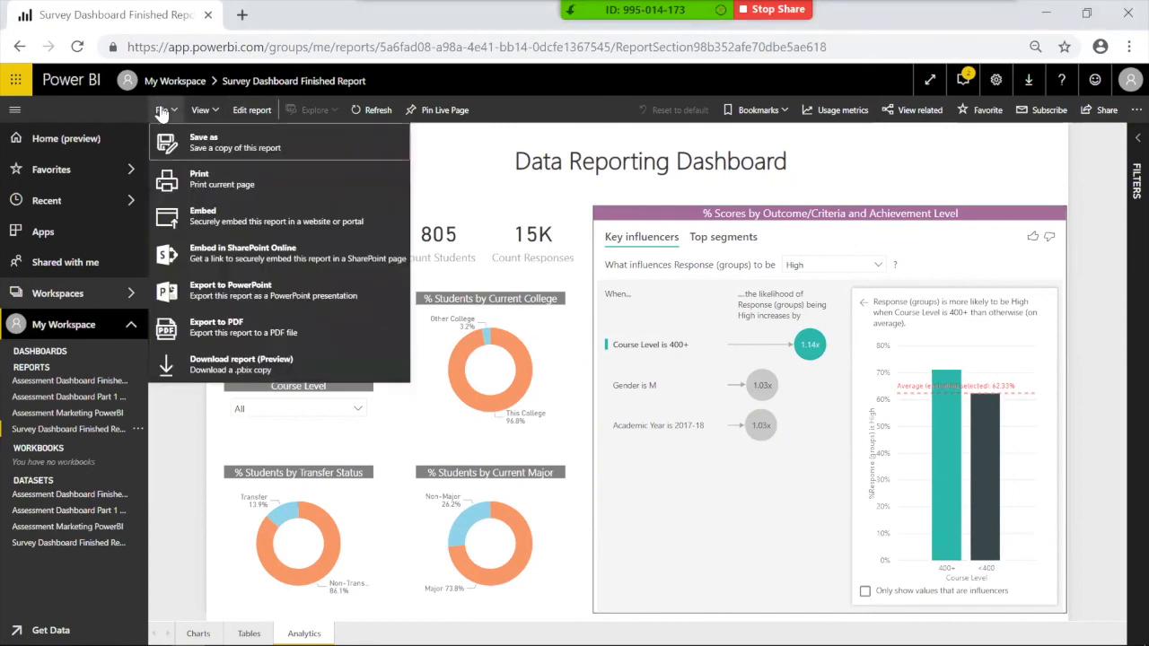
Step: View the report's Secure embed code, close it, then reopen and dismiss the File menu
left_click(205, 227)
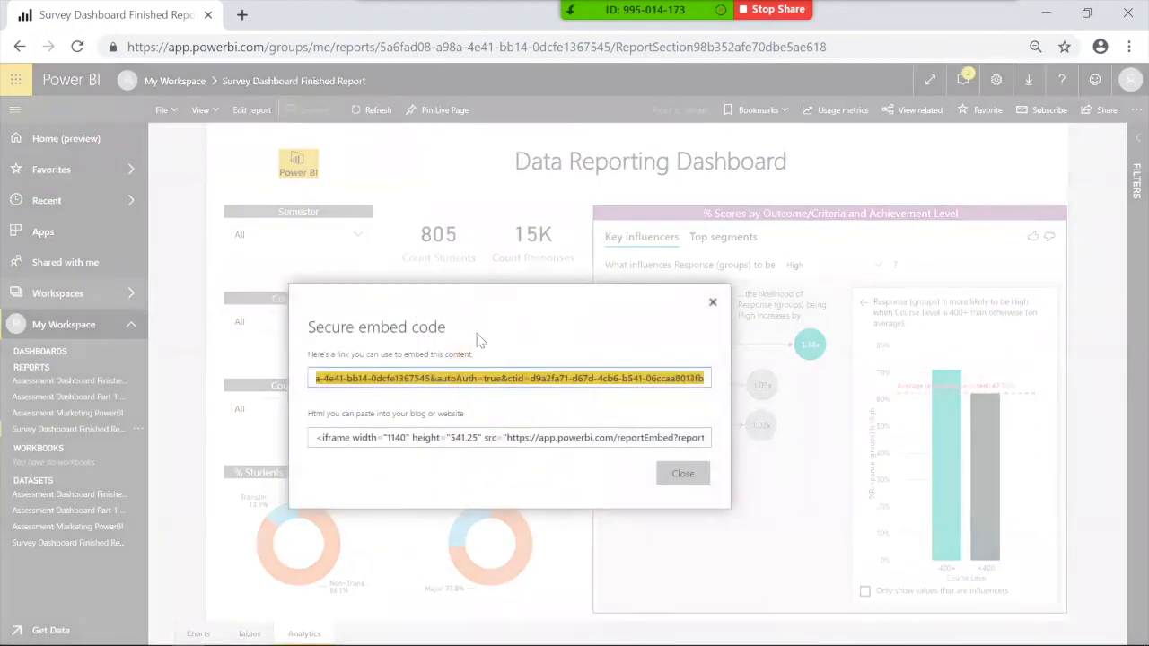
left_click(712, 303)
left_click(161, 110)
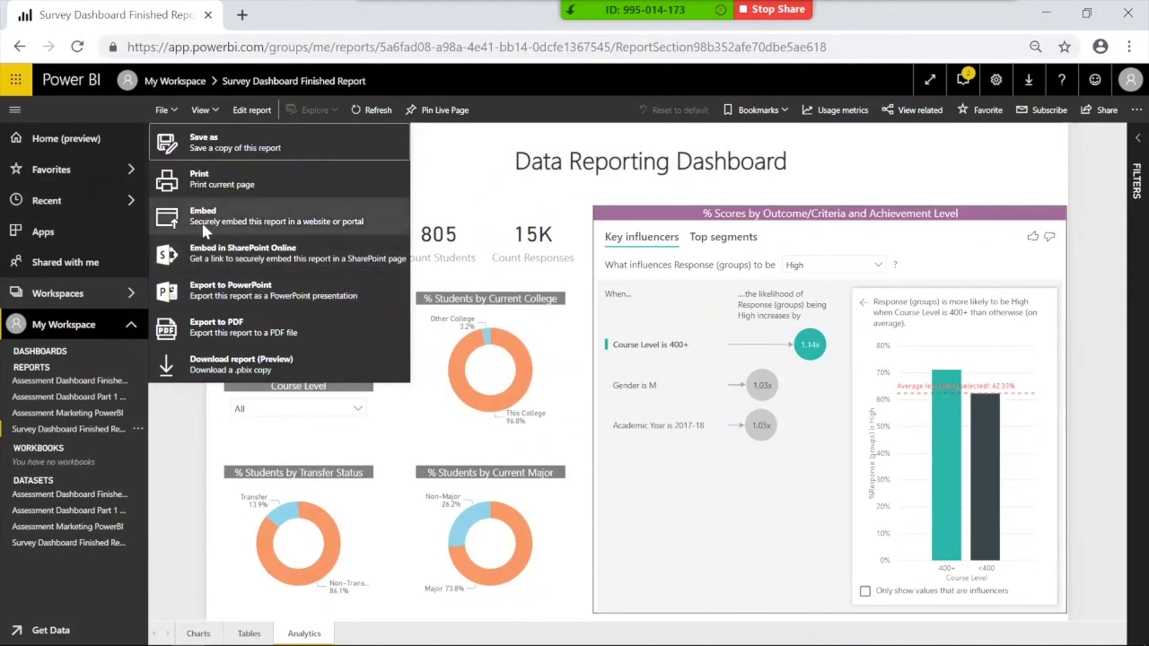
left_click(191, 502)
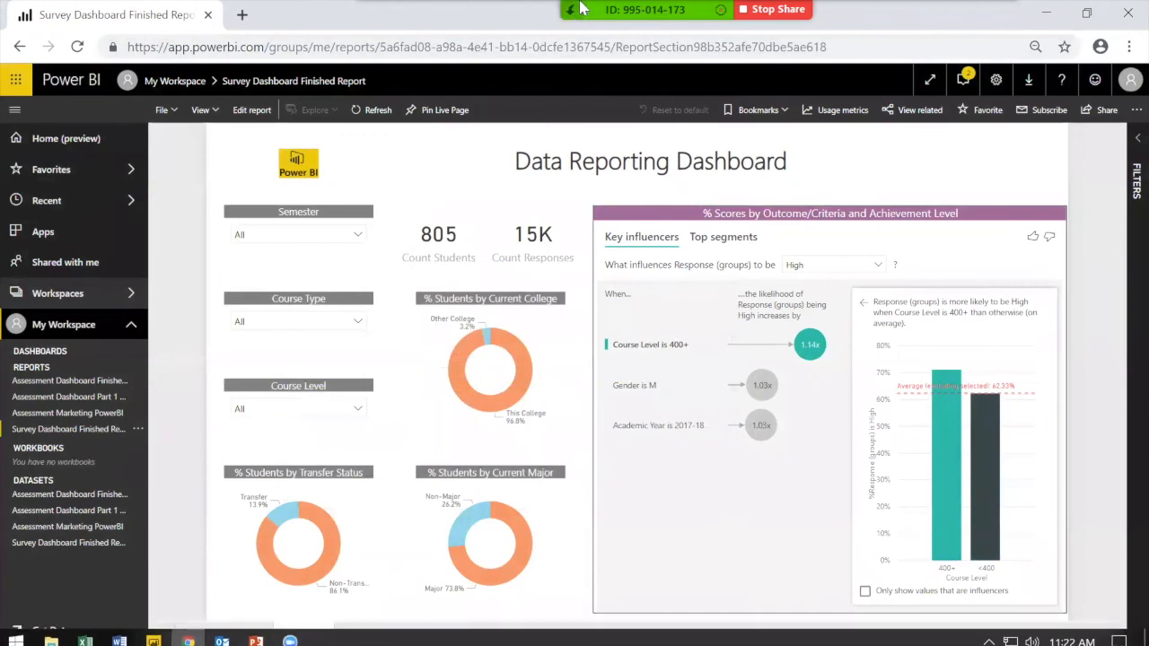
mouse_move(580, 9)
left_click(990, 22)
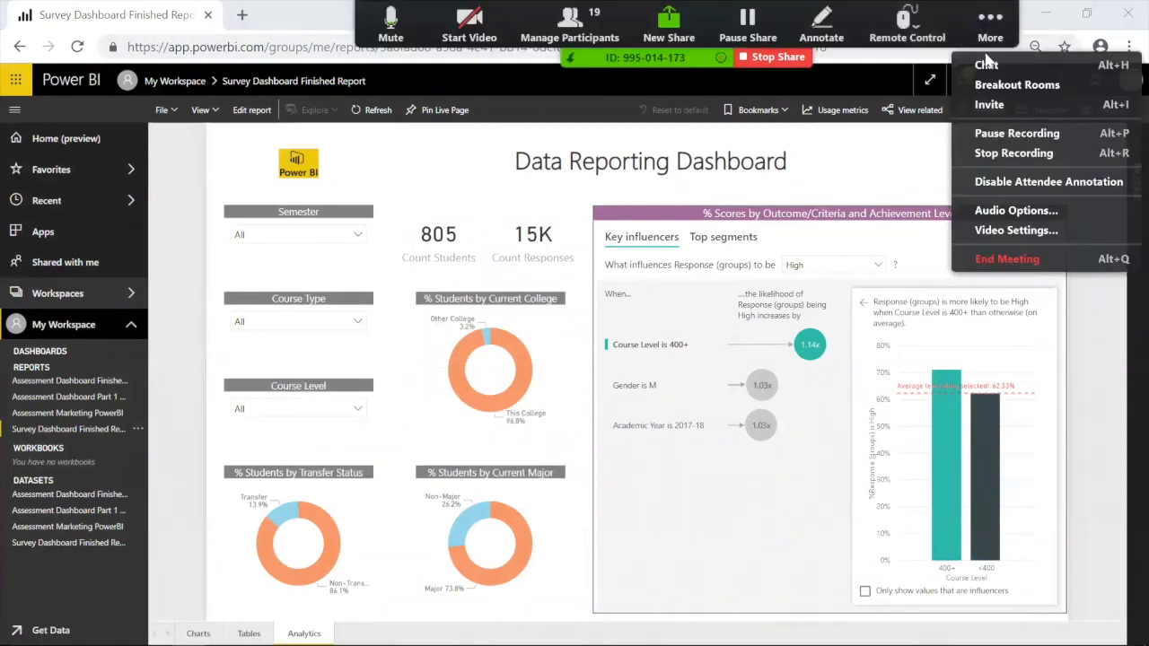
left_click(986, 66)
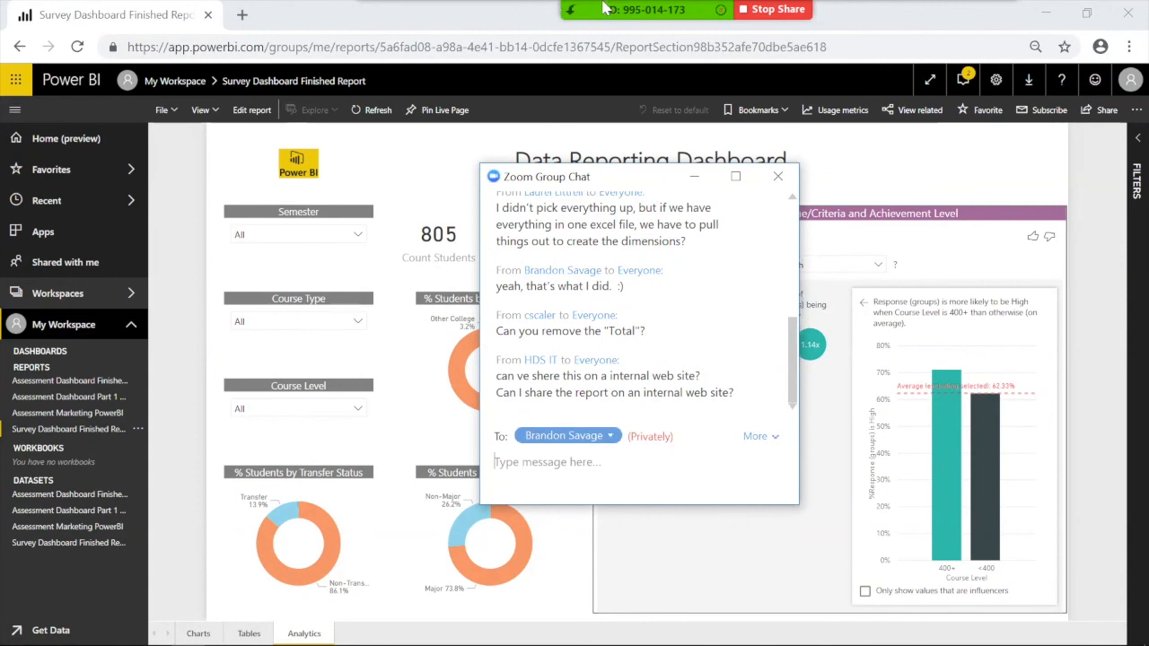
mouse_move(606, 7)
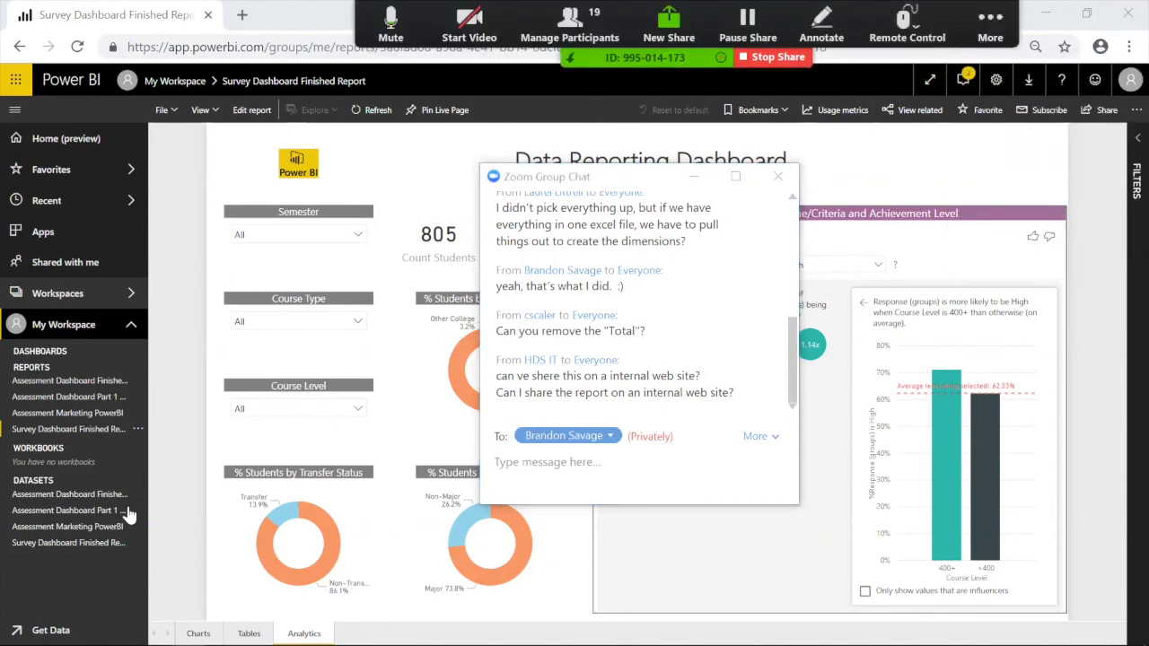
mouse_move(134, 644)
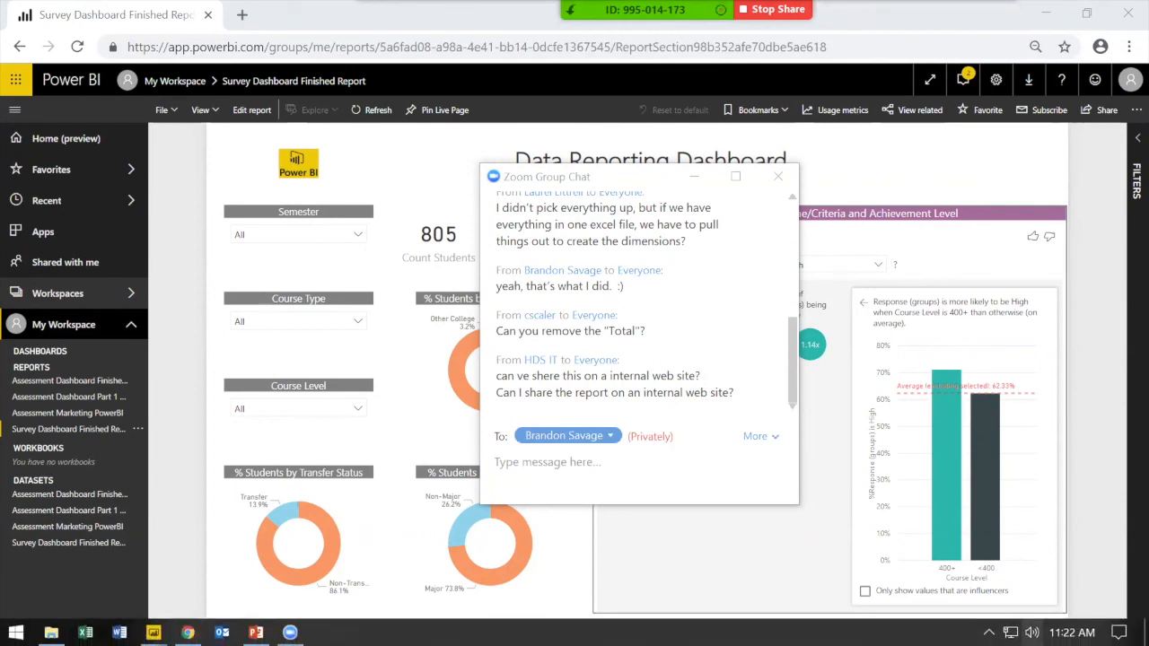
left_click(1032, 633)
left_click_drag(1052, 595, 1100, 593)
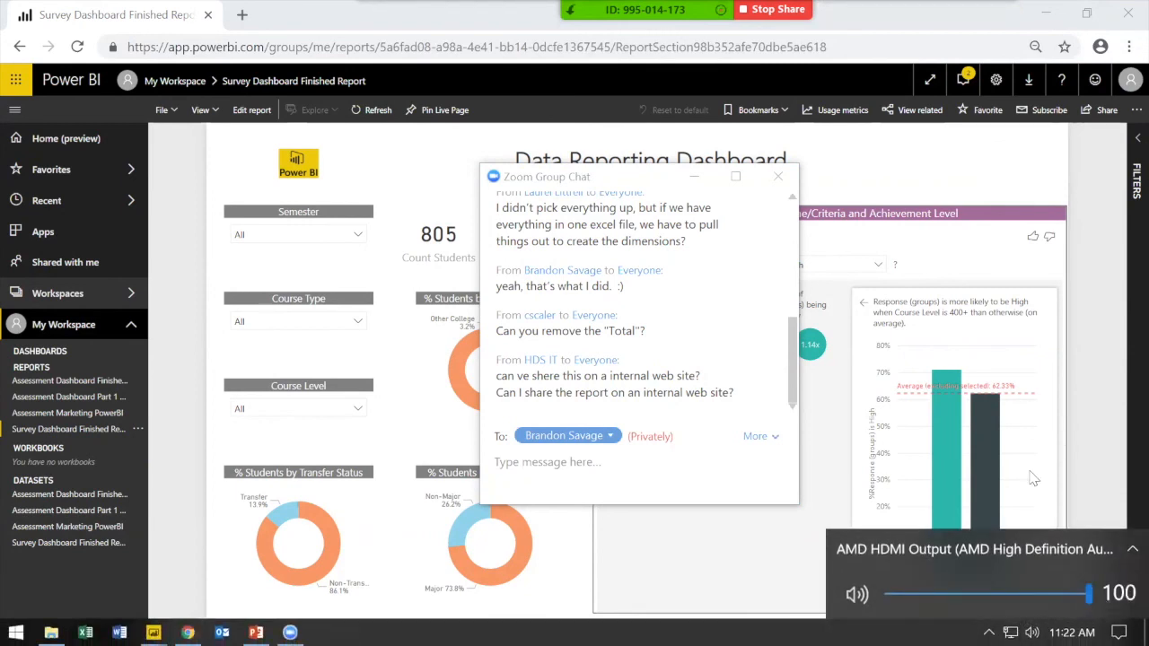
left_click(754, 467)
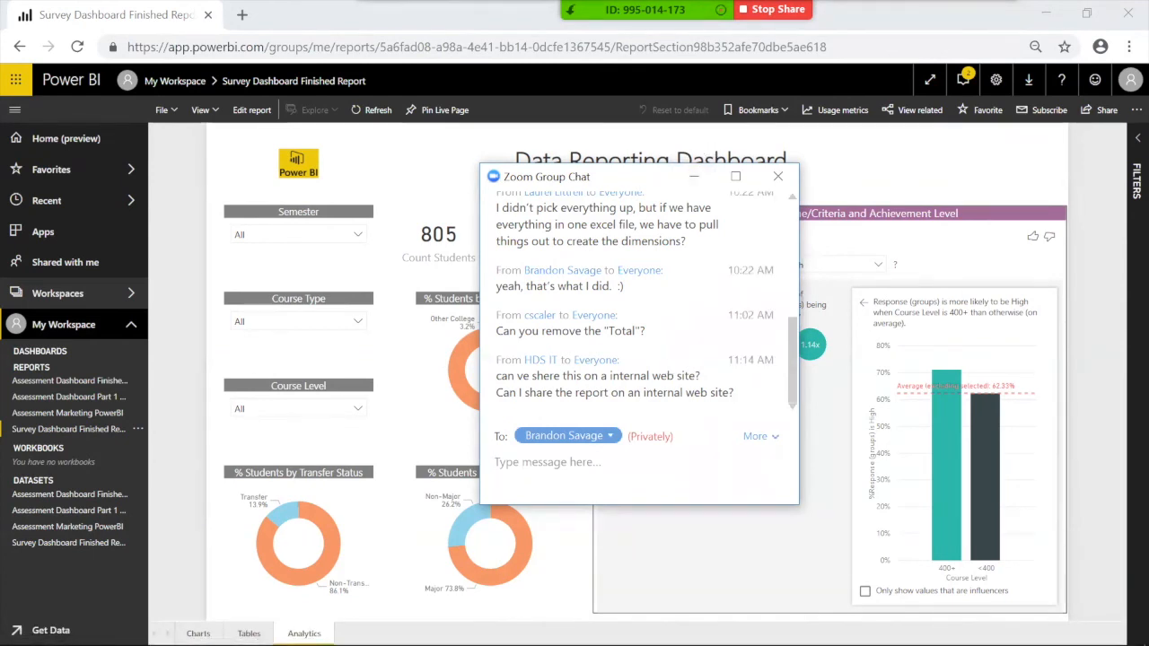
left_click(694, 178)
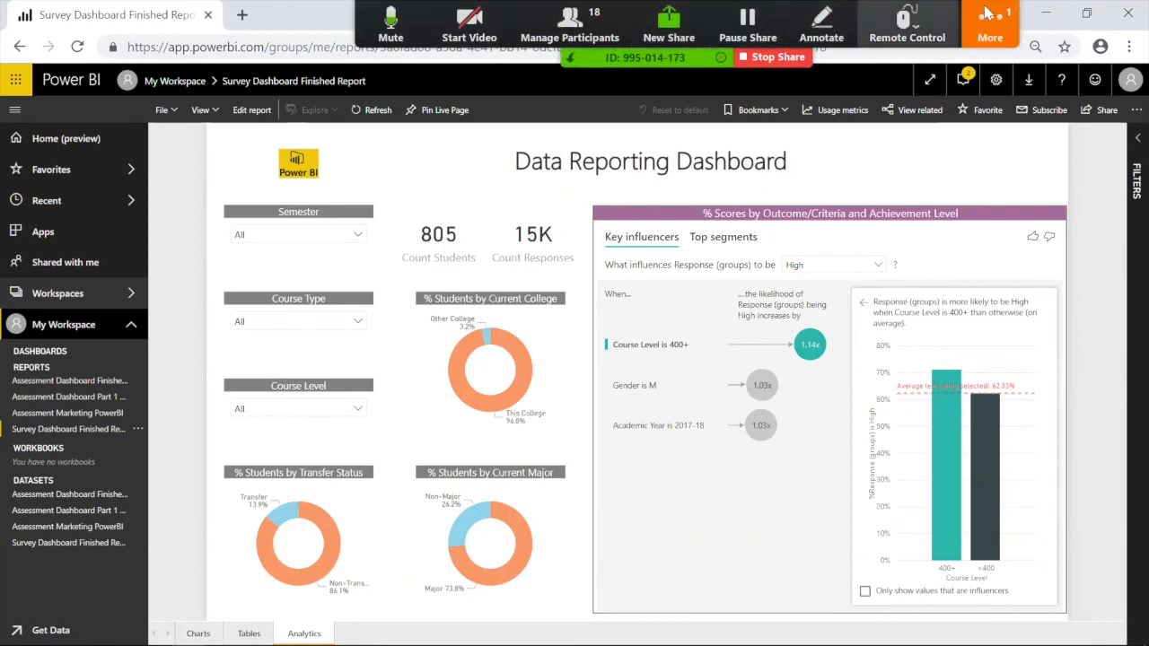
left_click(988, 34)
left_click(993, 64)
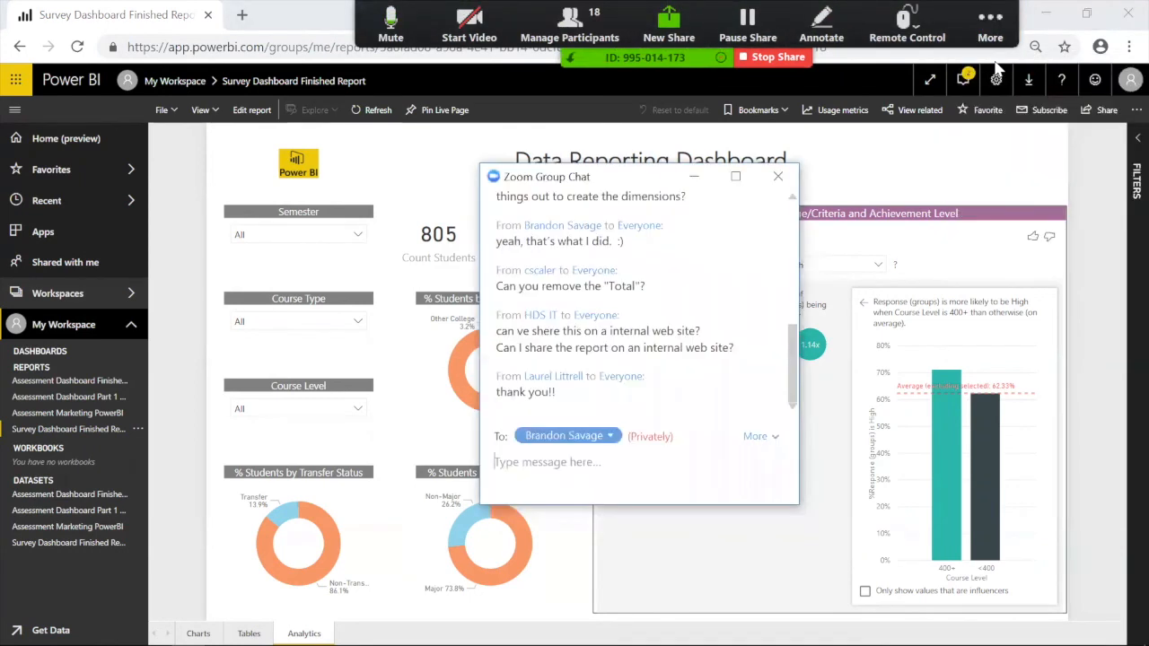
left_click(695, 176)
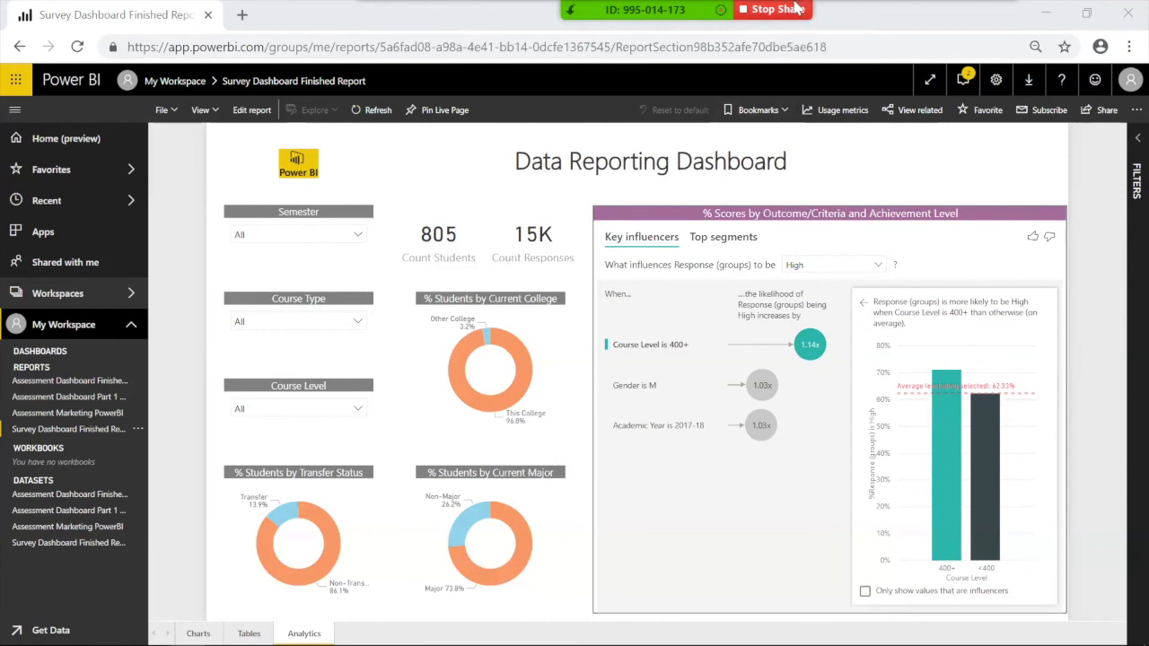
Step: Open the Zoom group chat from the meeting's More options over the report
left_click(990, 20)
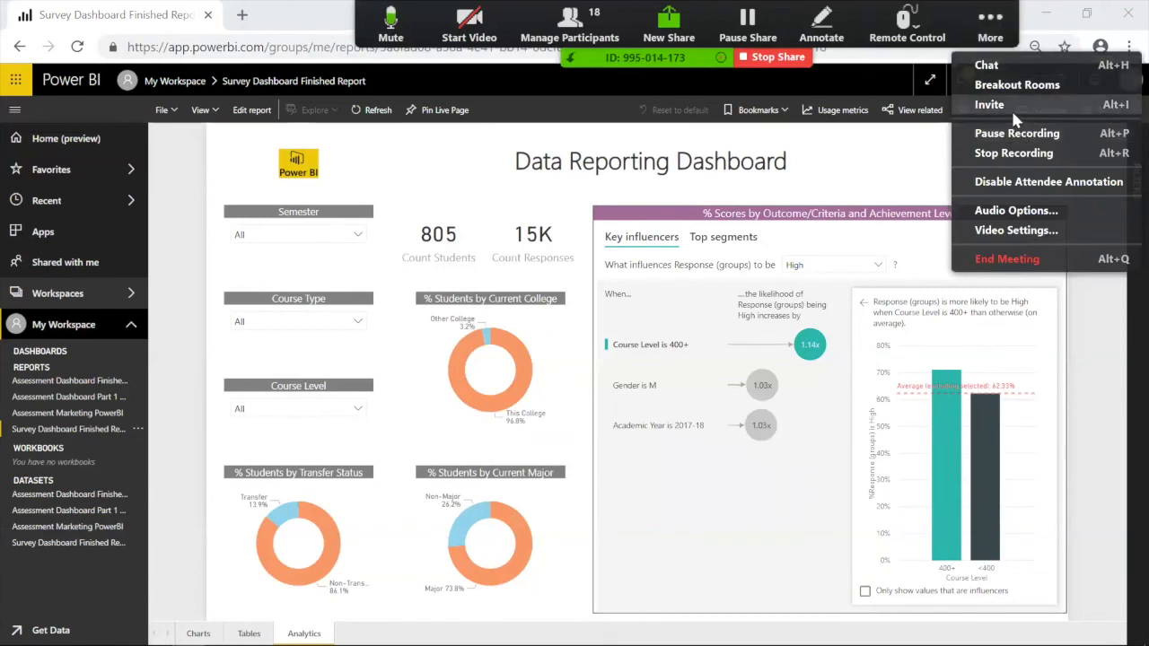
left_click(690, 45)
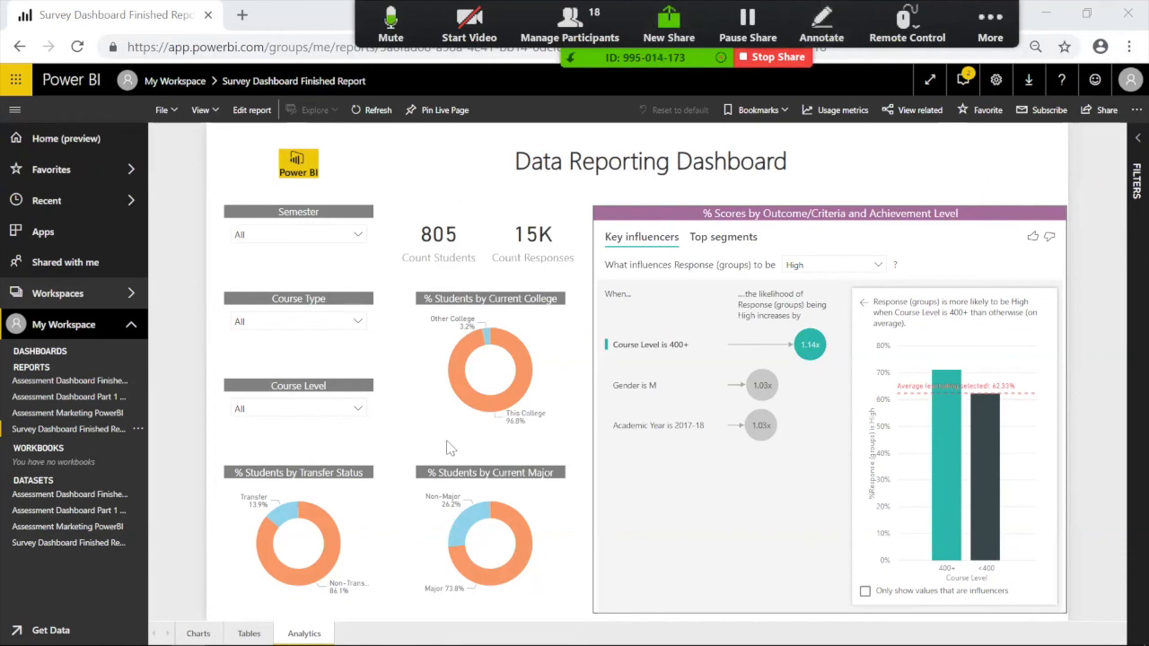
left_click(992, 27)
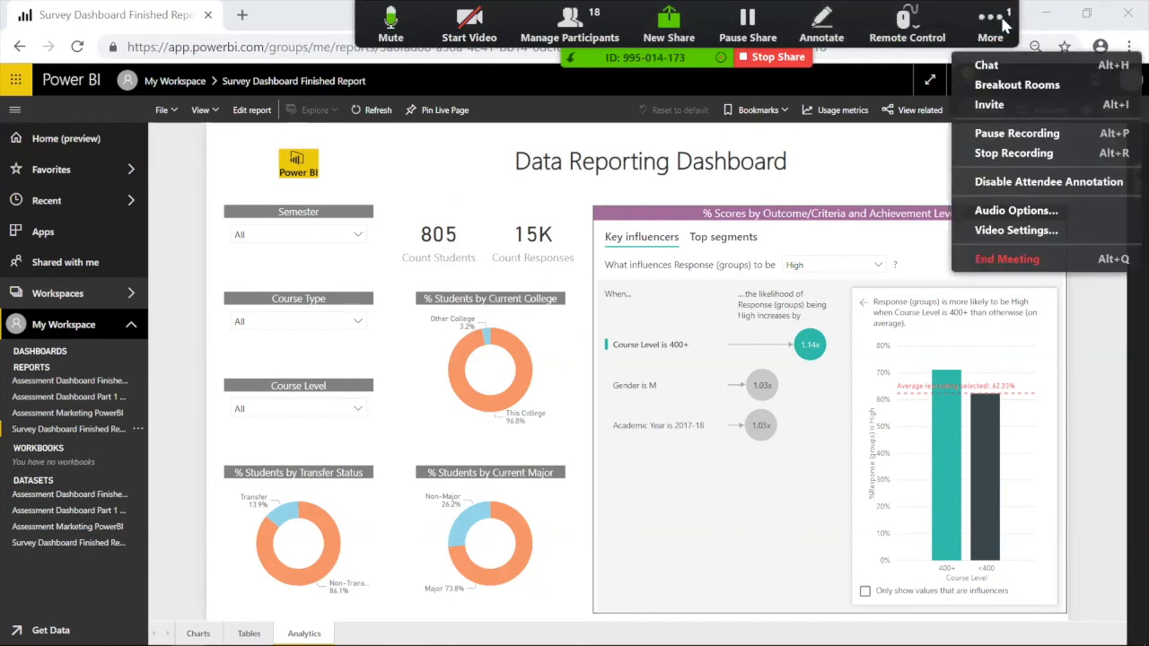
left_click(986, 66)
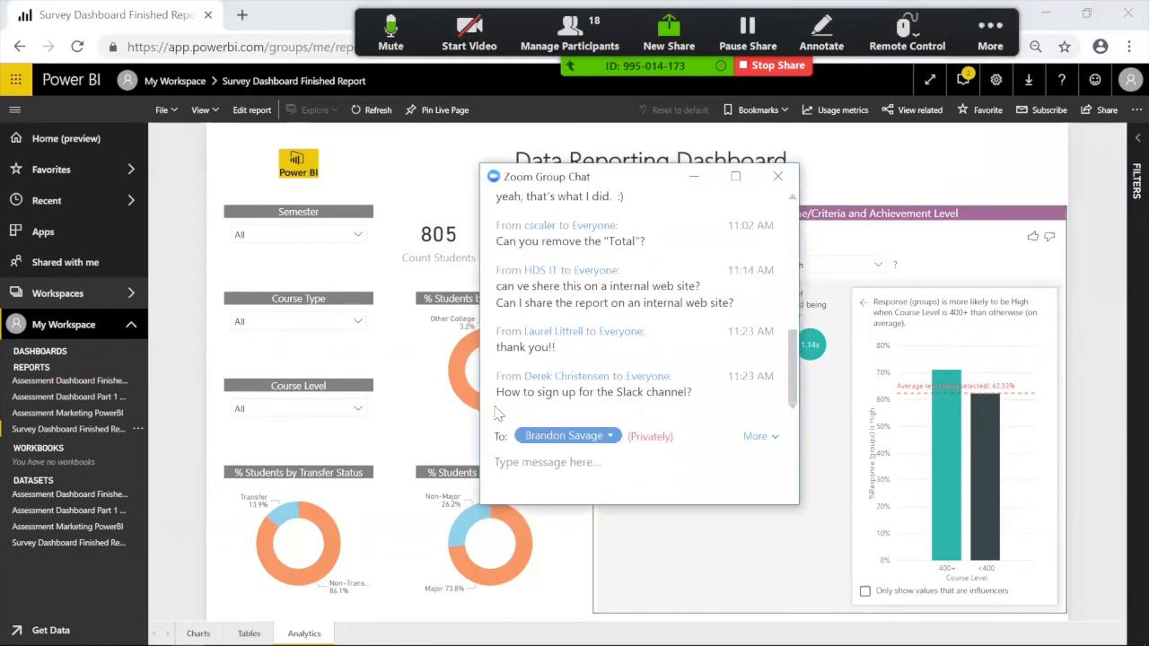
left_click(154, 455)
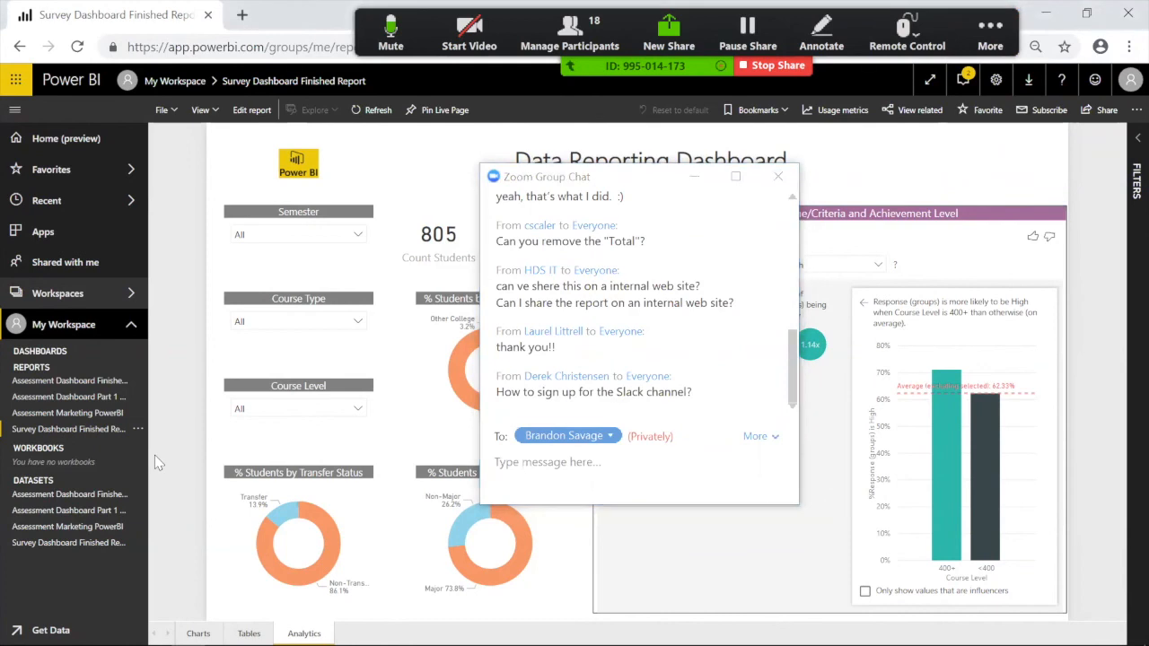
Step: Reopen and close Zoom's extra options, then open and close the main Zoom window
left_click(980, 43)
left_click(975, 56)
left_click(984, 37)
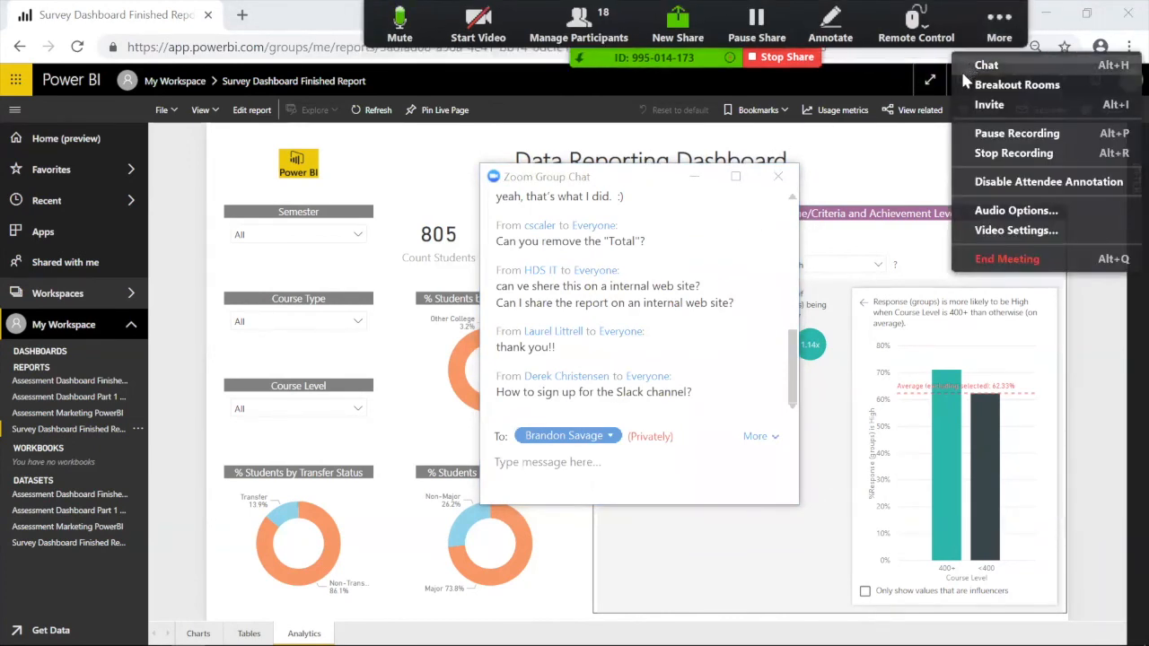
left_click(321, 253)
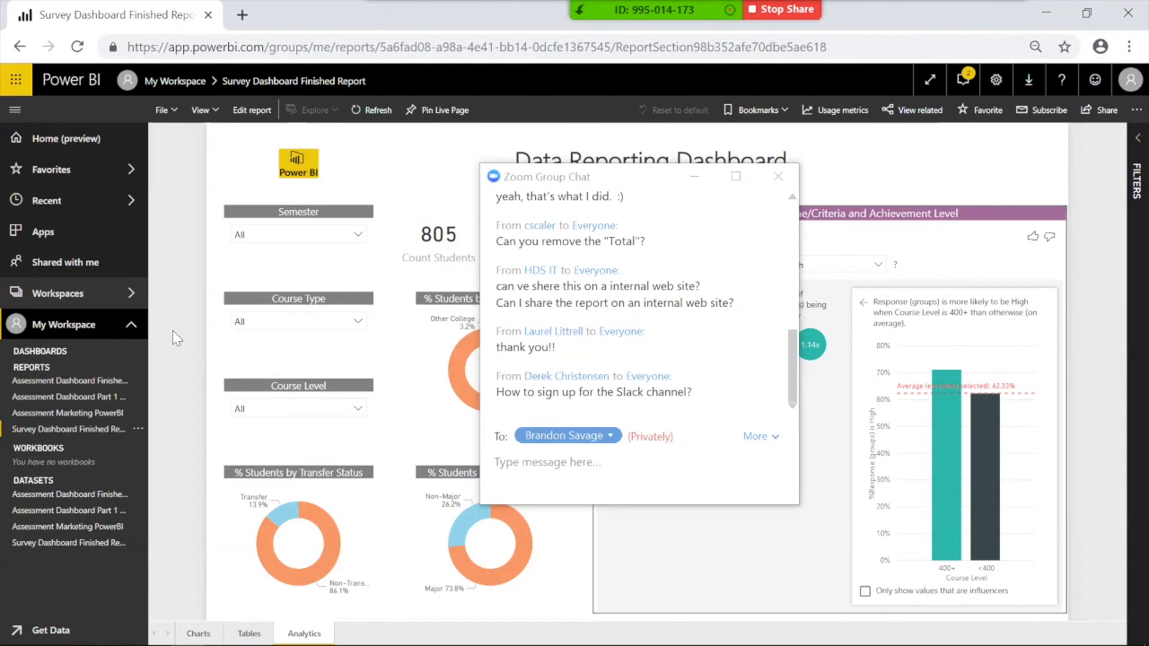
mouse_move(601, 645)
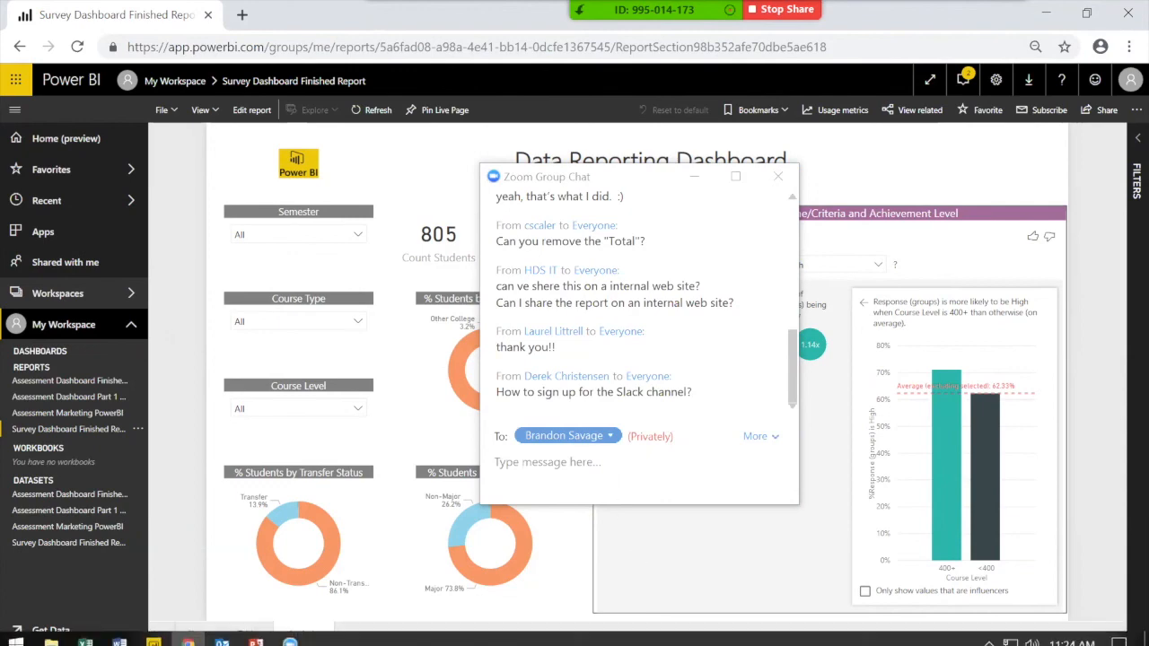
left_click(290, 632)
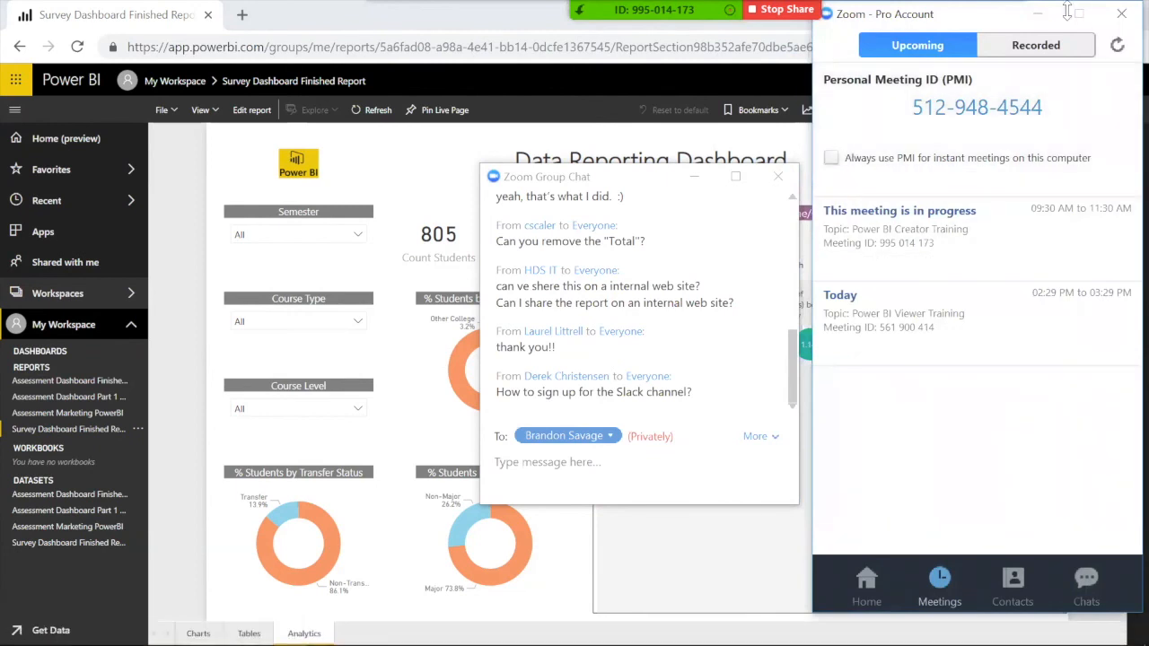
left_click(1036, 14)
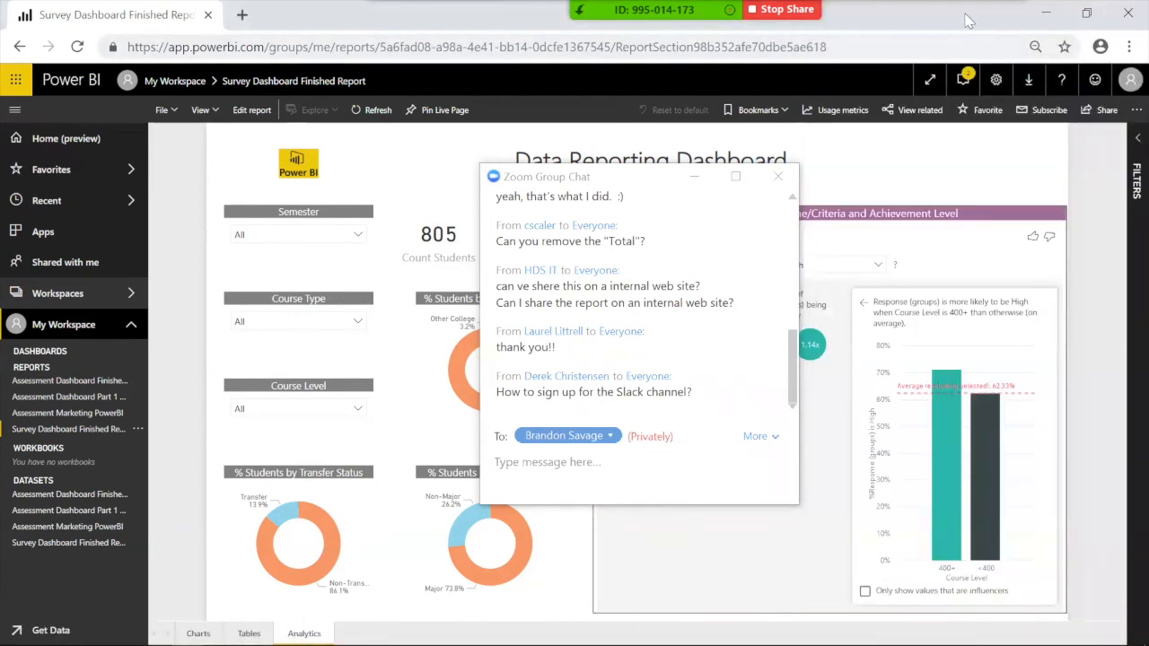